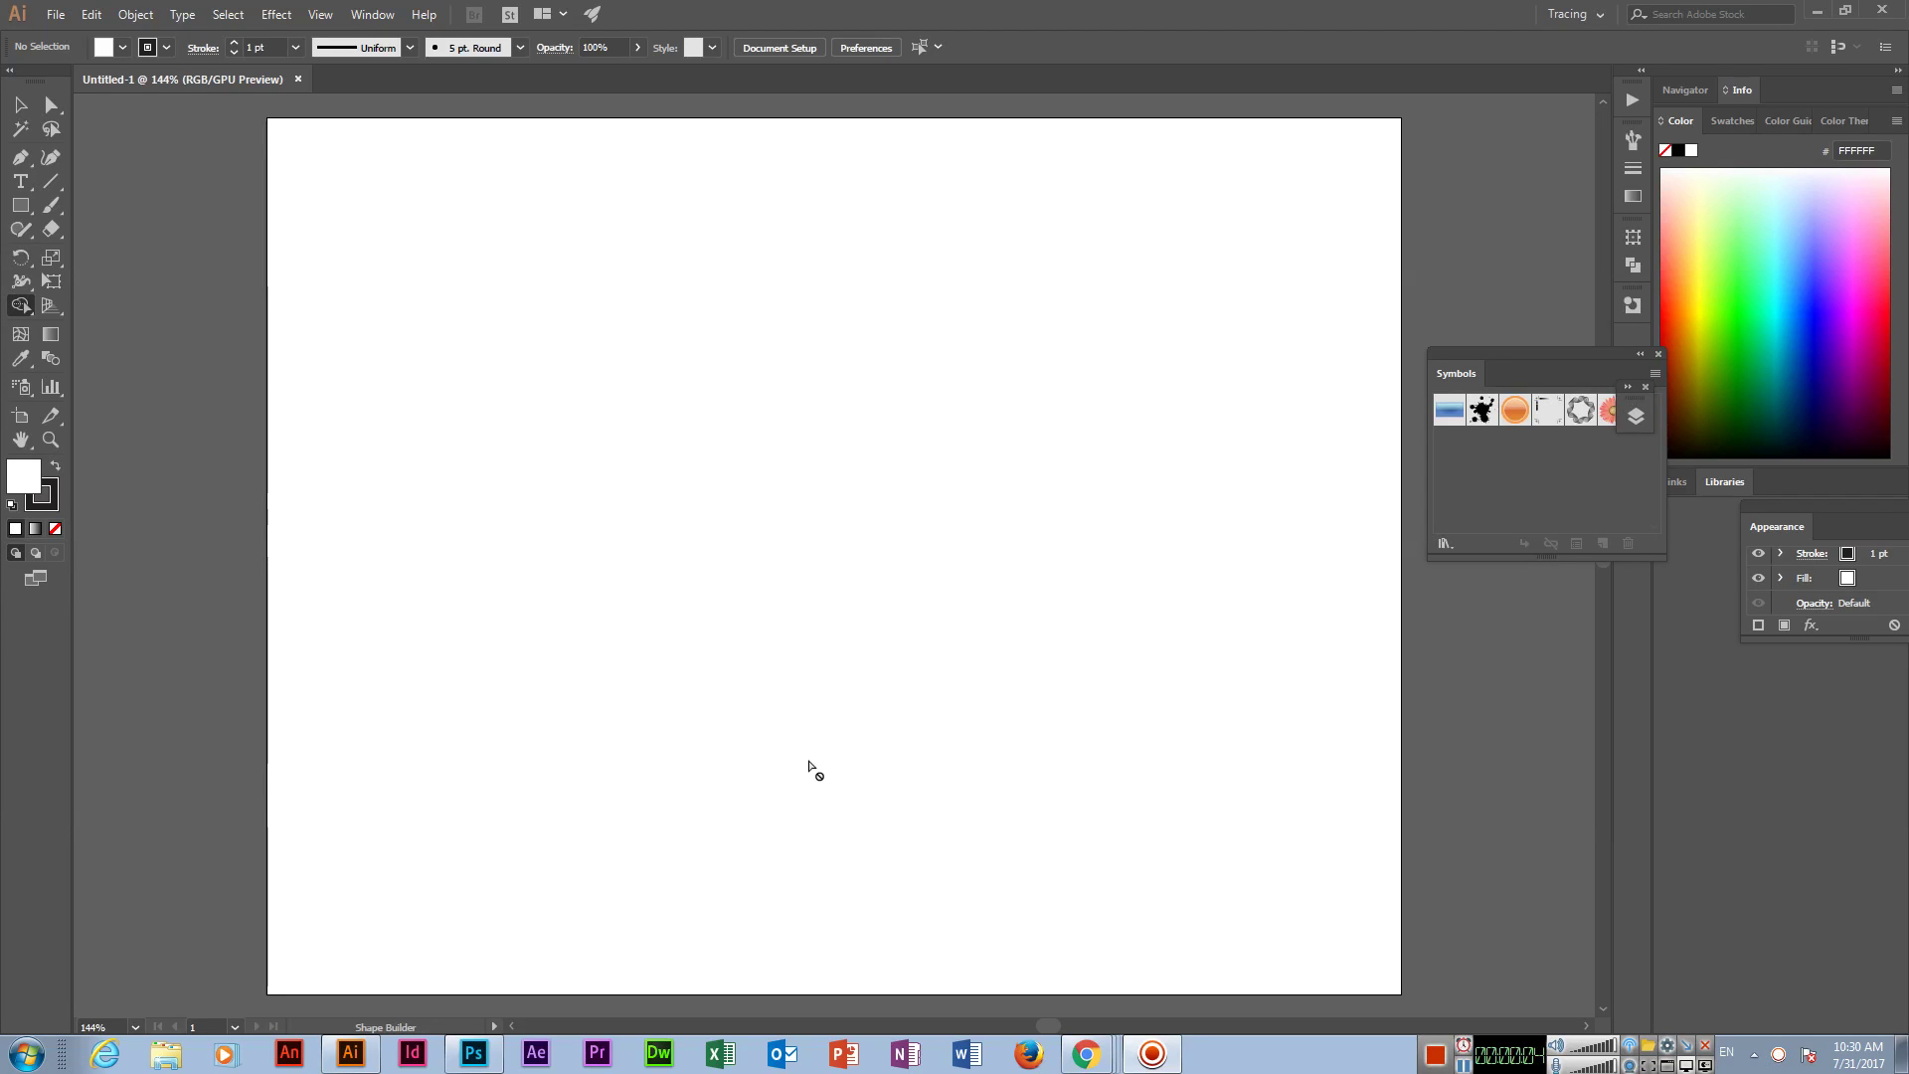
Step: Place car.jpeg from the Desktop into the document at its full, oversized size
{"action": "left_click", "coordinate": [52, 16]}
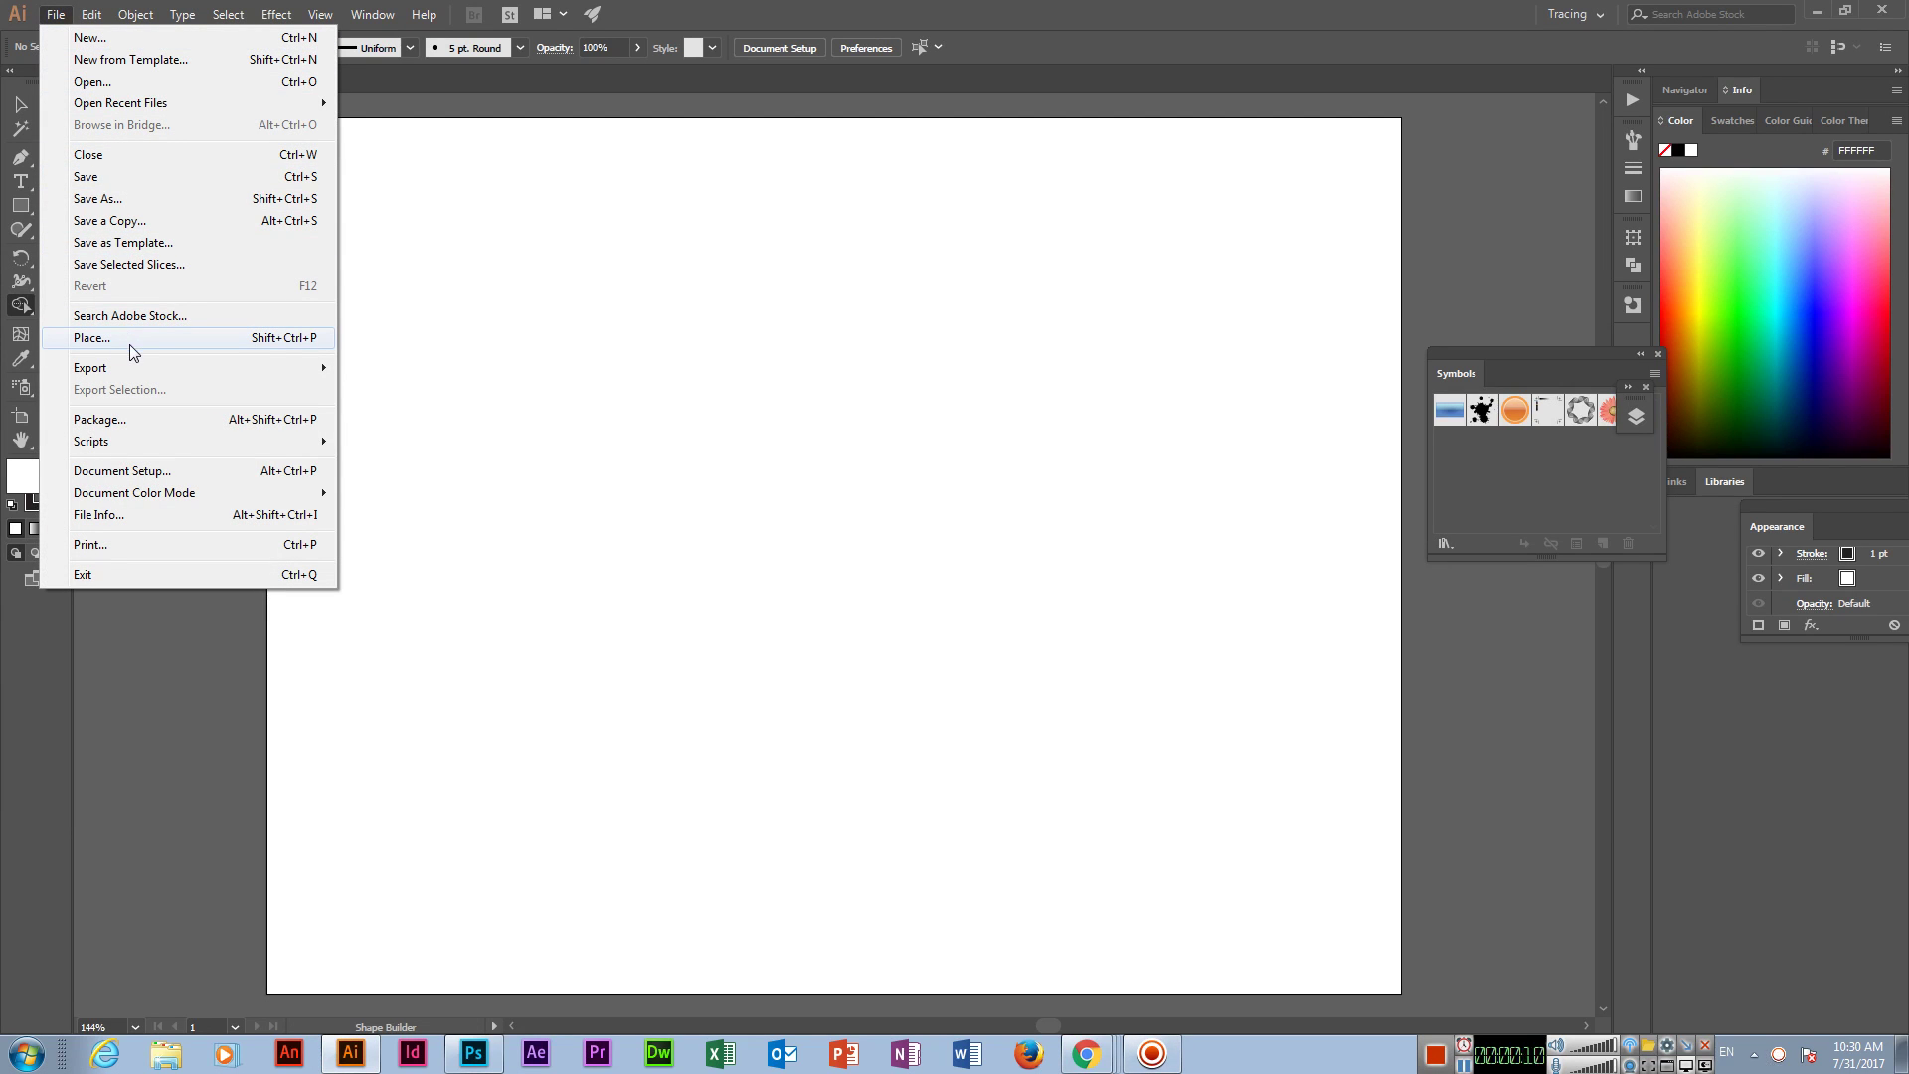
{"action": "left_click", "coordinate": [91, 339]}
{"action": "left_click_drag", "start_coordinate": [661, 124], "coordinate": [664, 249]}
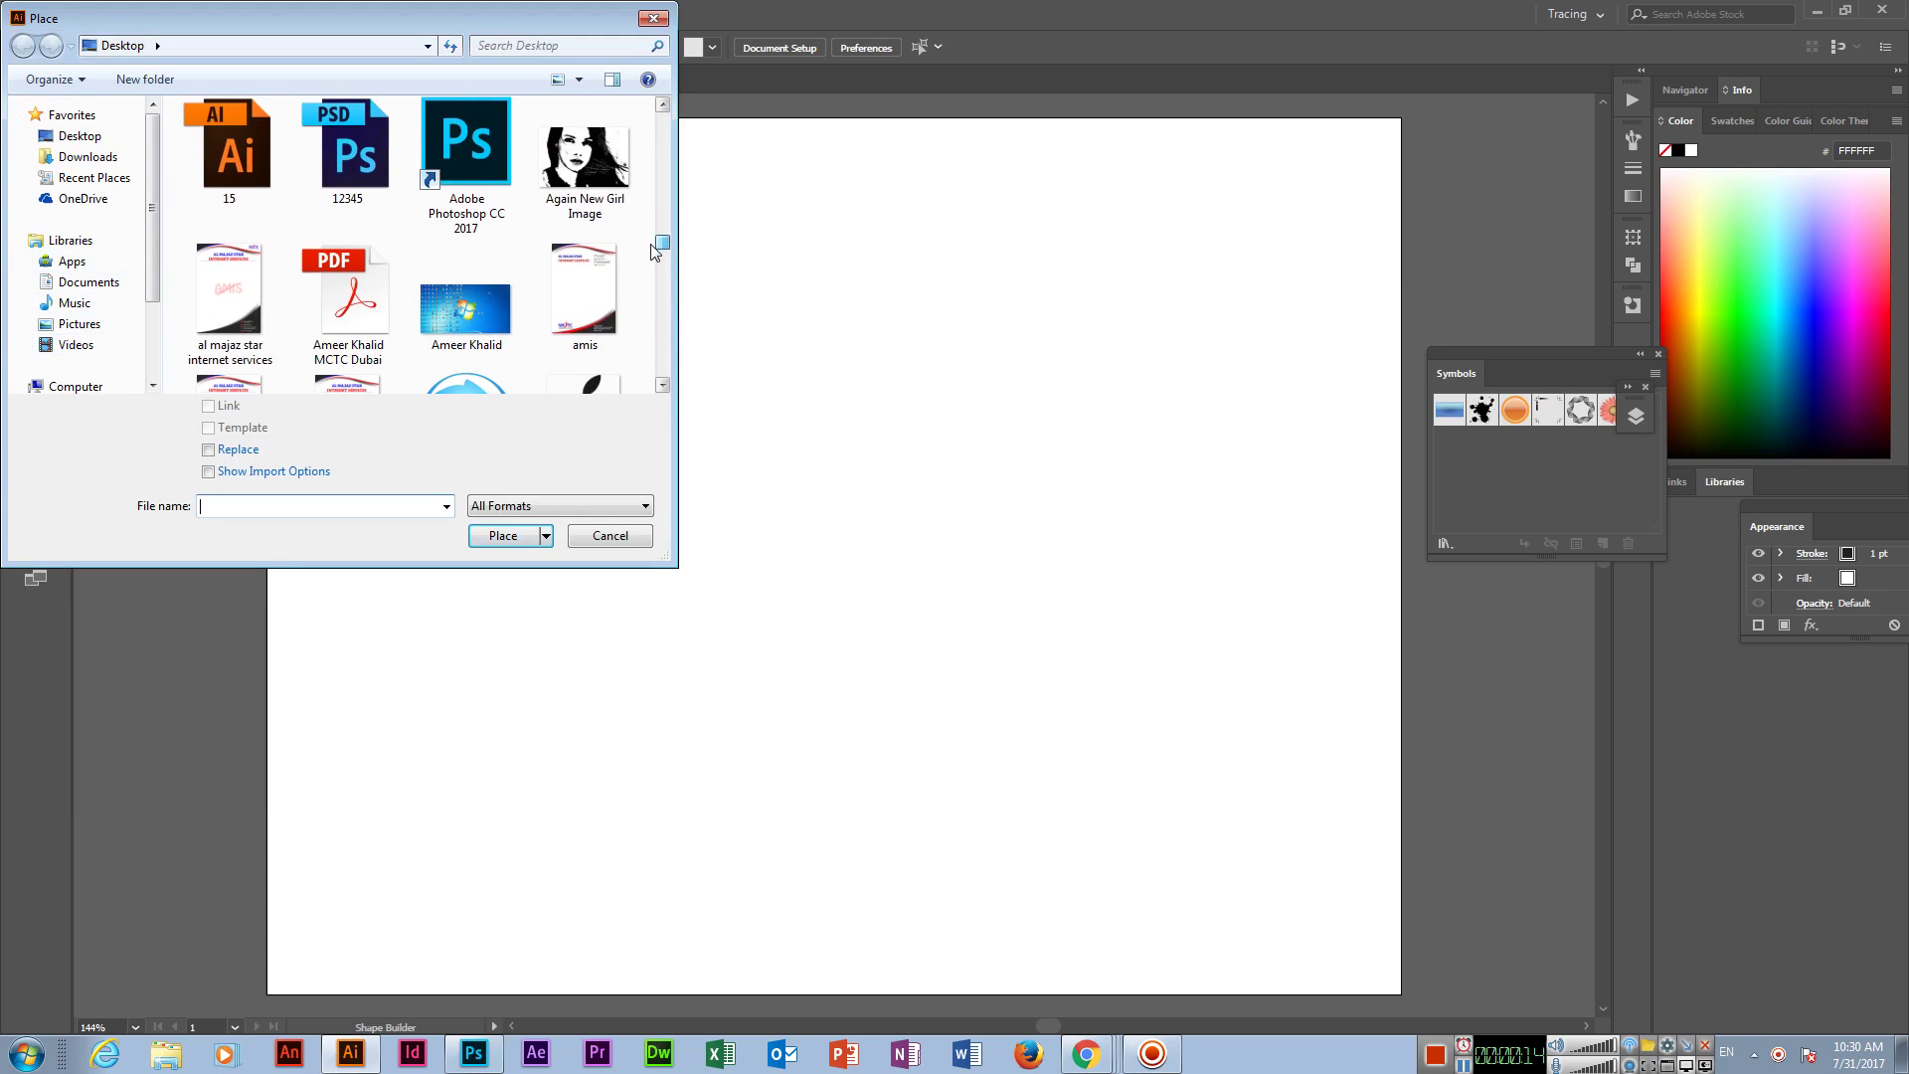
{"action": "mouse_move", "coordinate": [661, 243]}
{"action": "left_mouse_down"}
{"action": "mouse_move", "coordinate": [662, 323]}
{"action": "mouse_move", "coordinate": [642, 204]}
{"action": "mouse_move", "coordinate": [663, 196]}
{"action": "mouse_move", "coordinate": [651, 239]}
{"action": "left_mouse_up"}
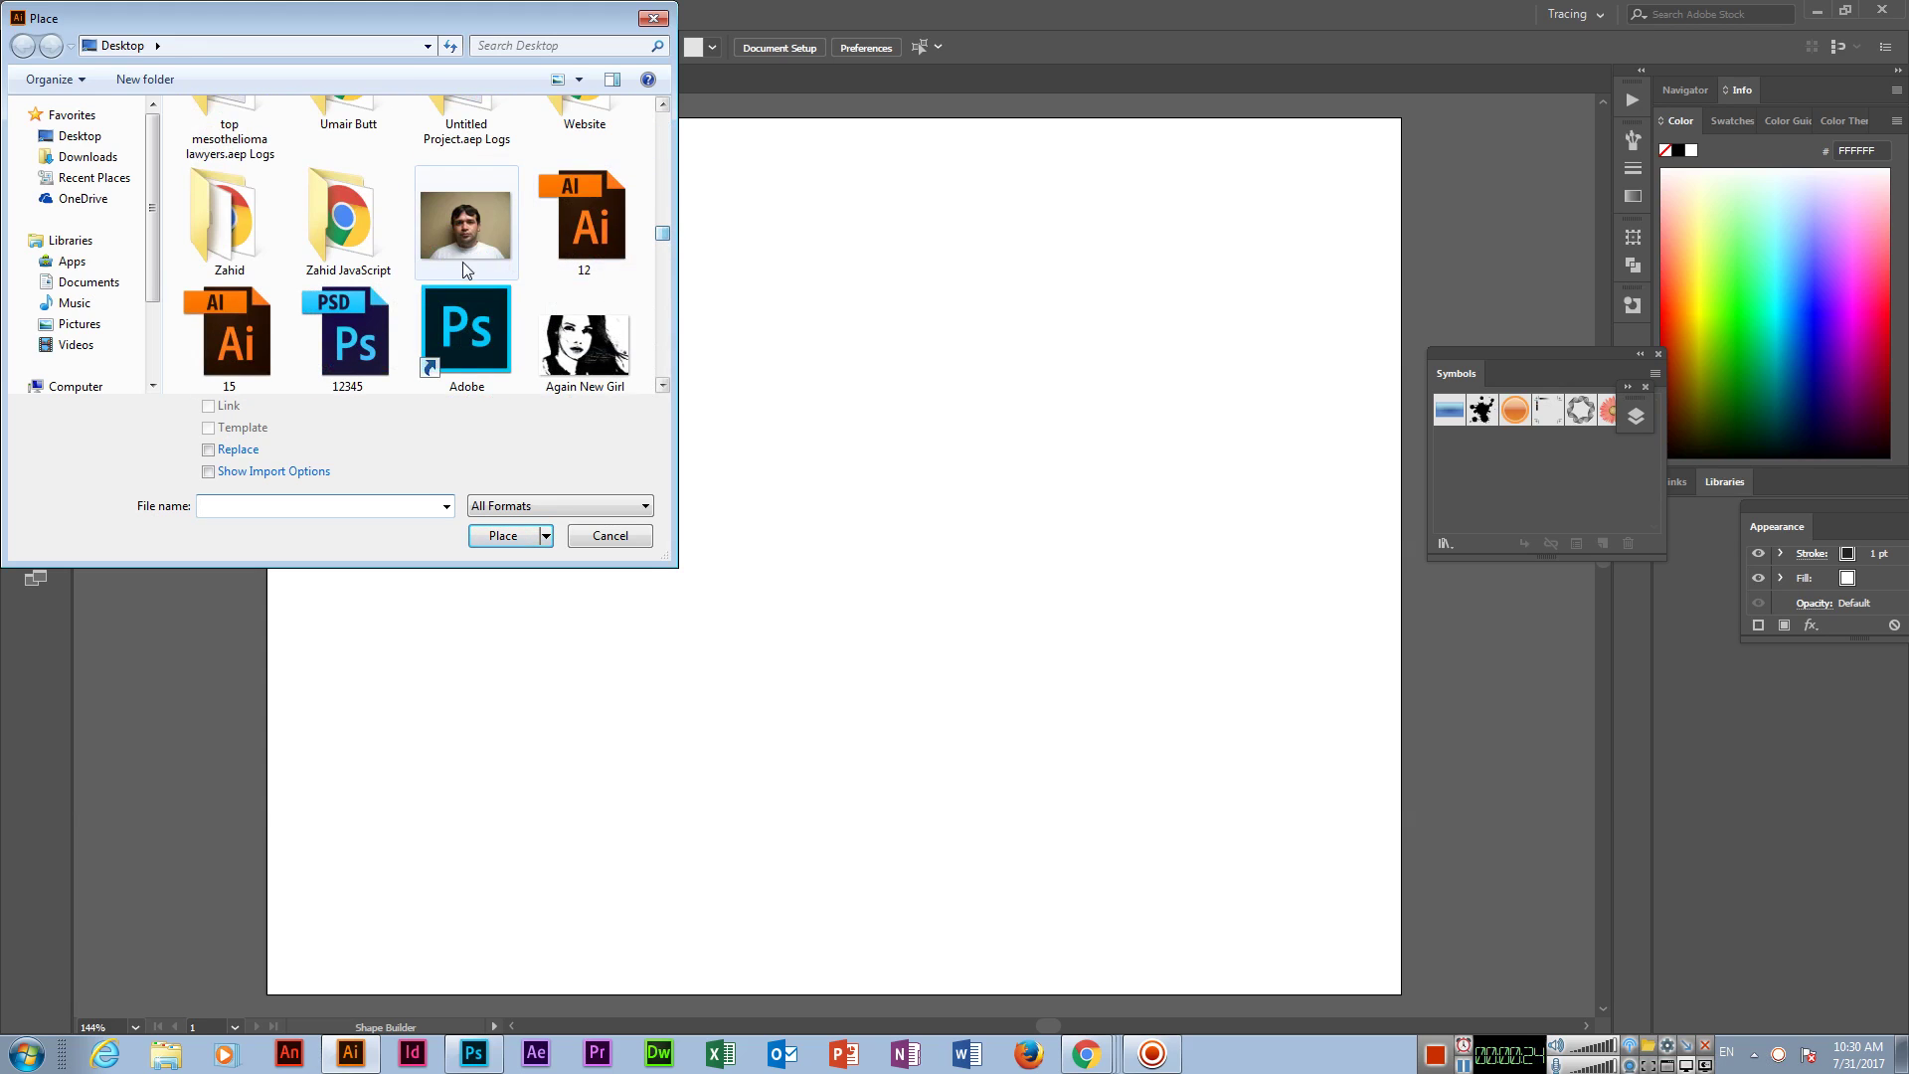
{"action": "left_click_drag", "start_coordinate": [663, 242], "coordinate": [663, 270]}
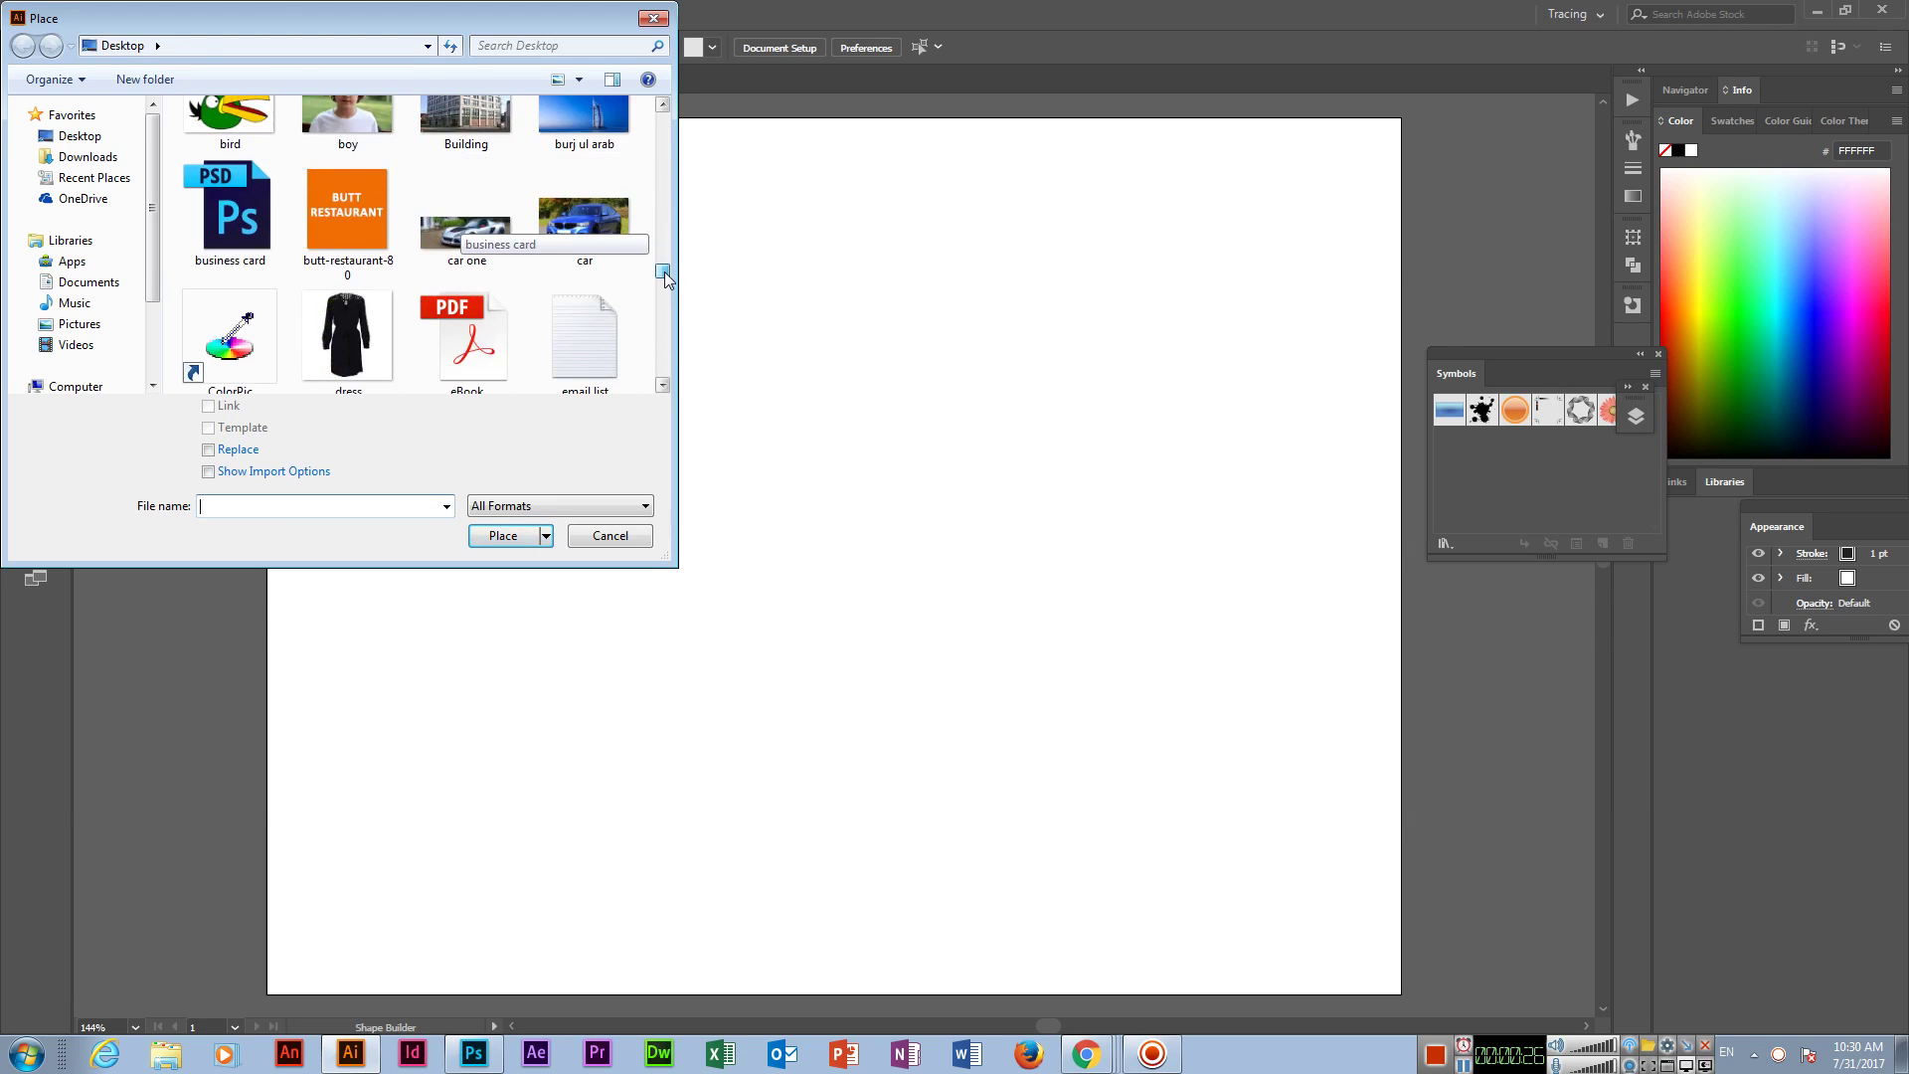
{"action": "left_click", "coordinate": [577, 243]}
{"action": "double_click", "coordinate": [576, 243]}
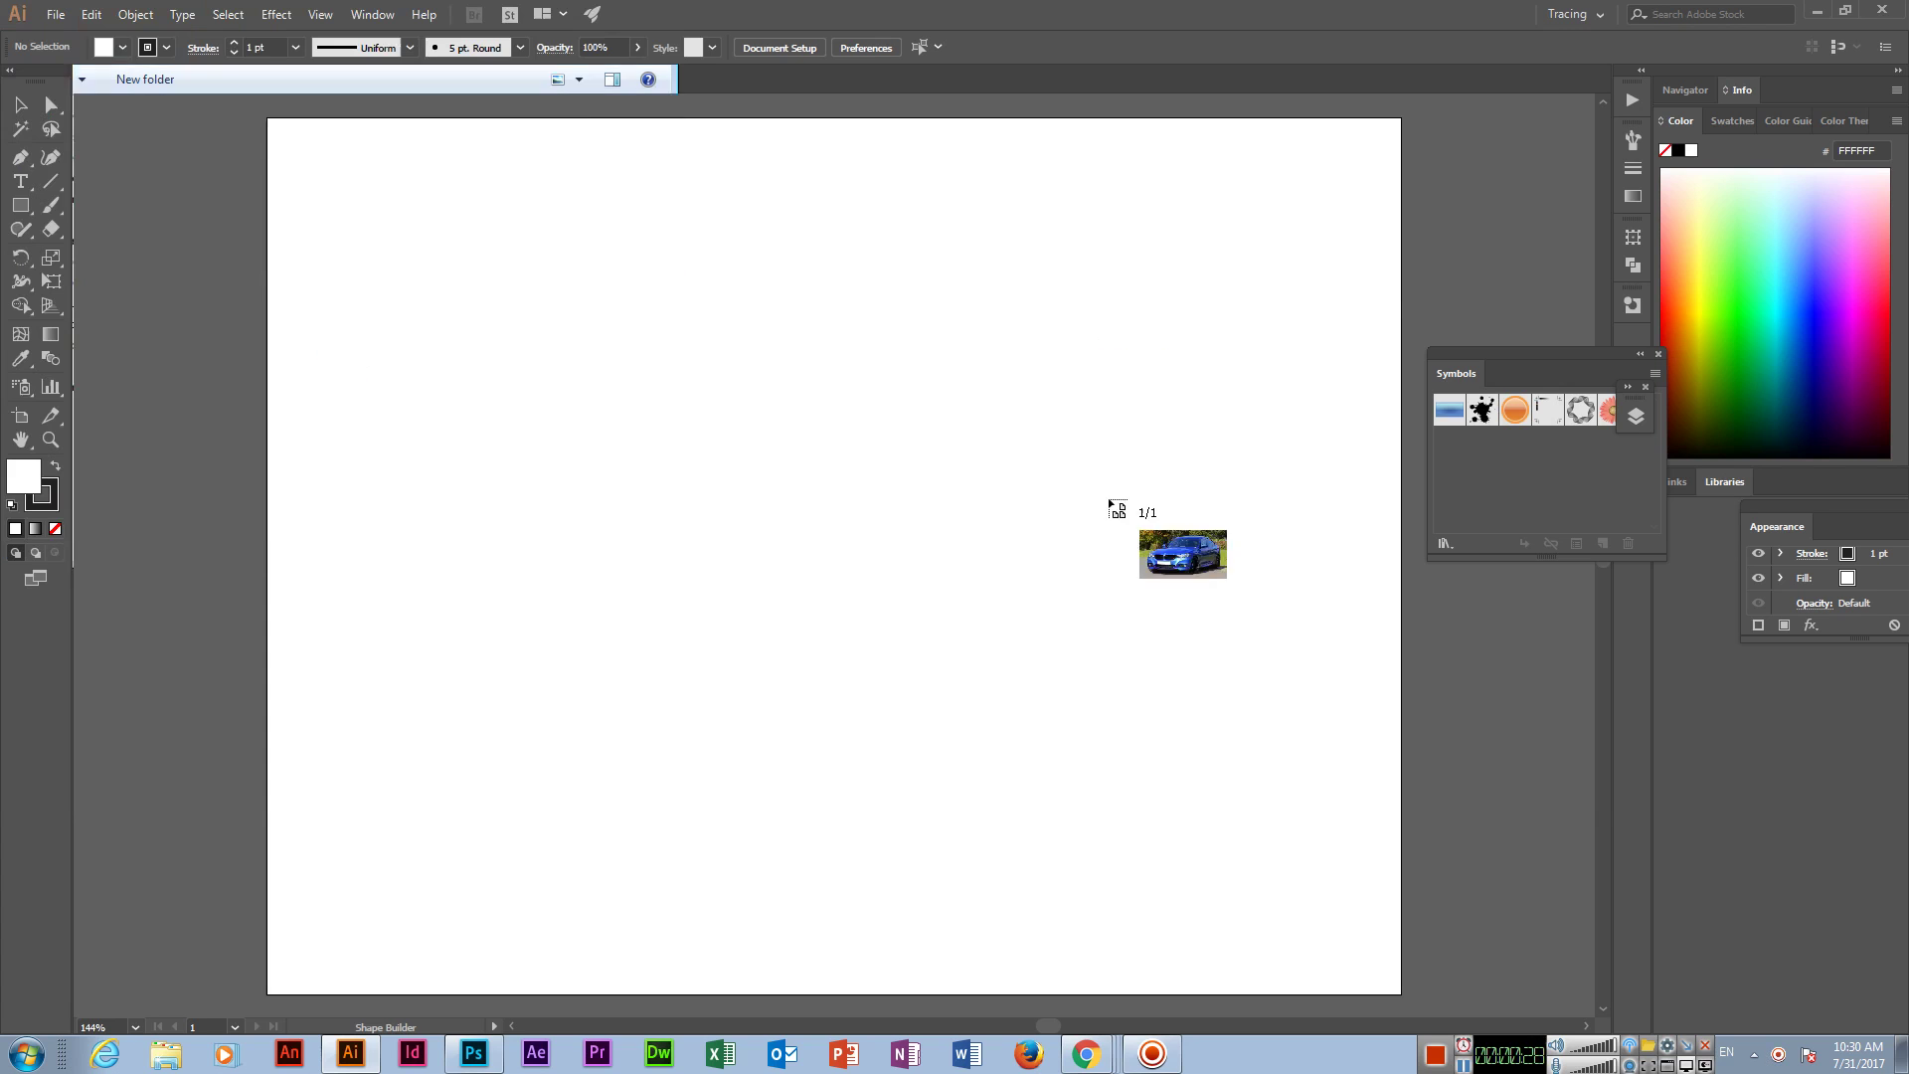
{"action": "left_click", "coordinate": [286, 203]}
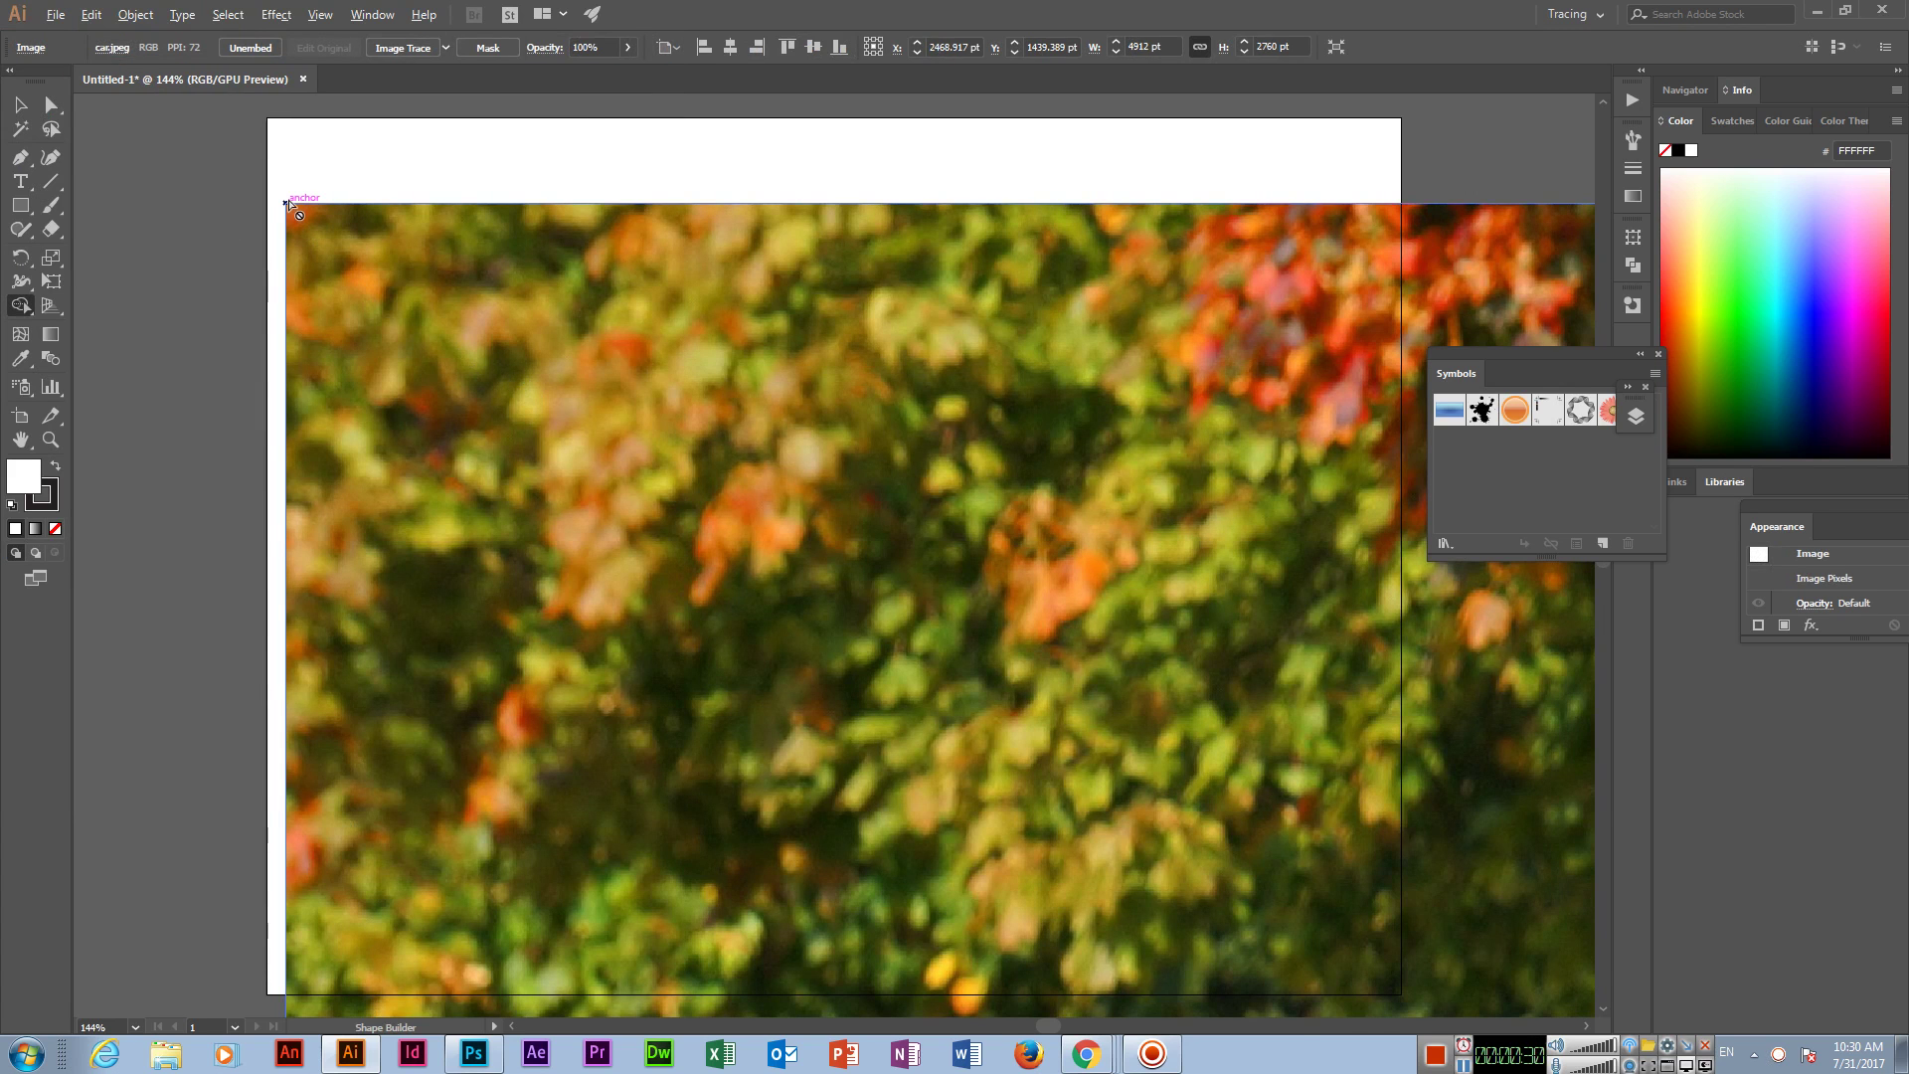
Step: Scale the car photo down to about 556.654 × 312.778 pt and centre it on the artboard
{"action": "left_click", "coordinate": [21, 108]}
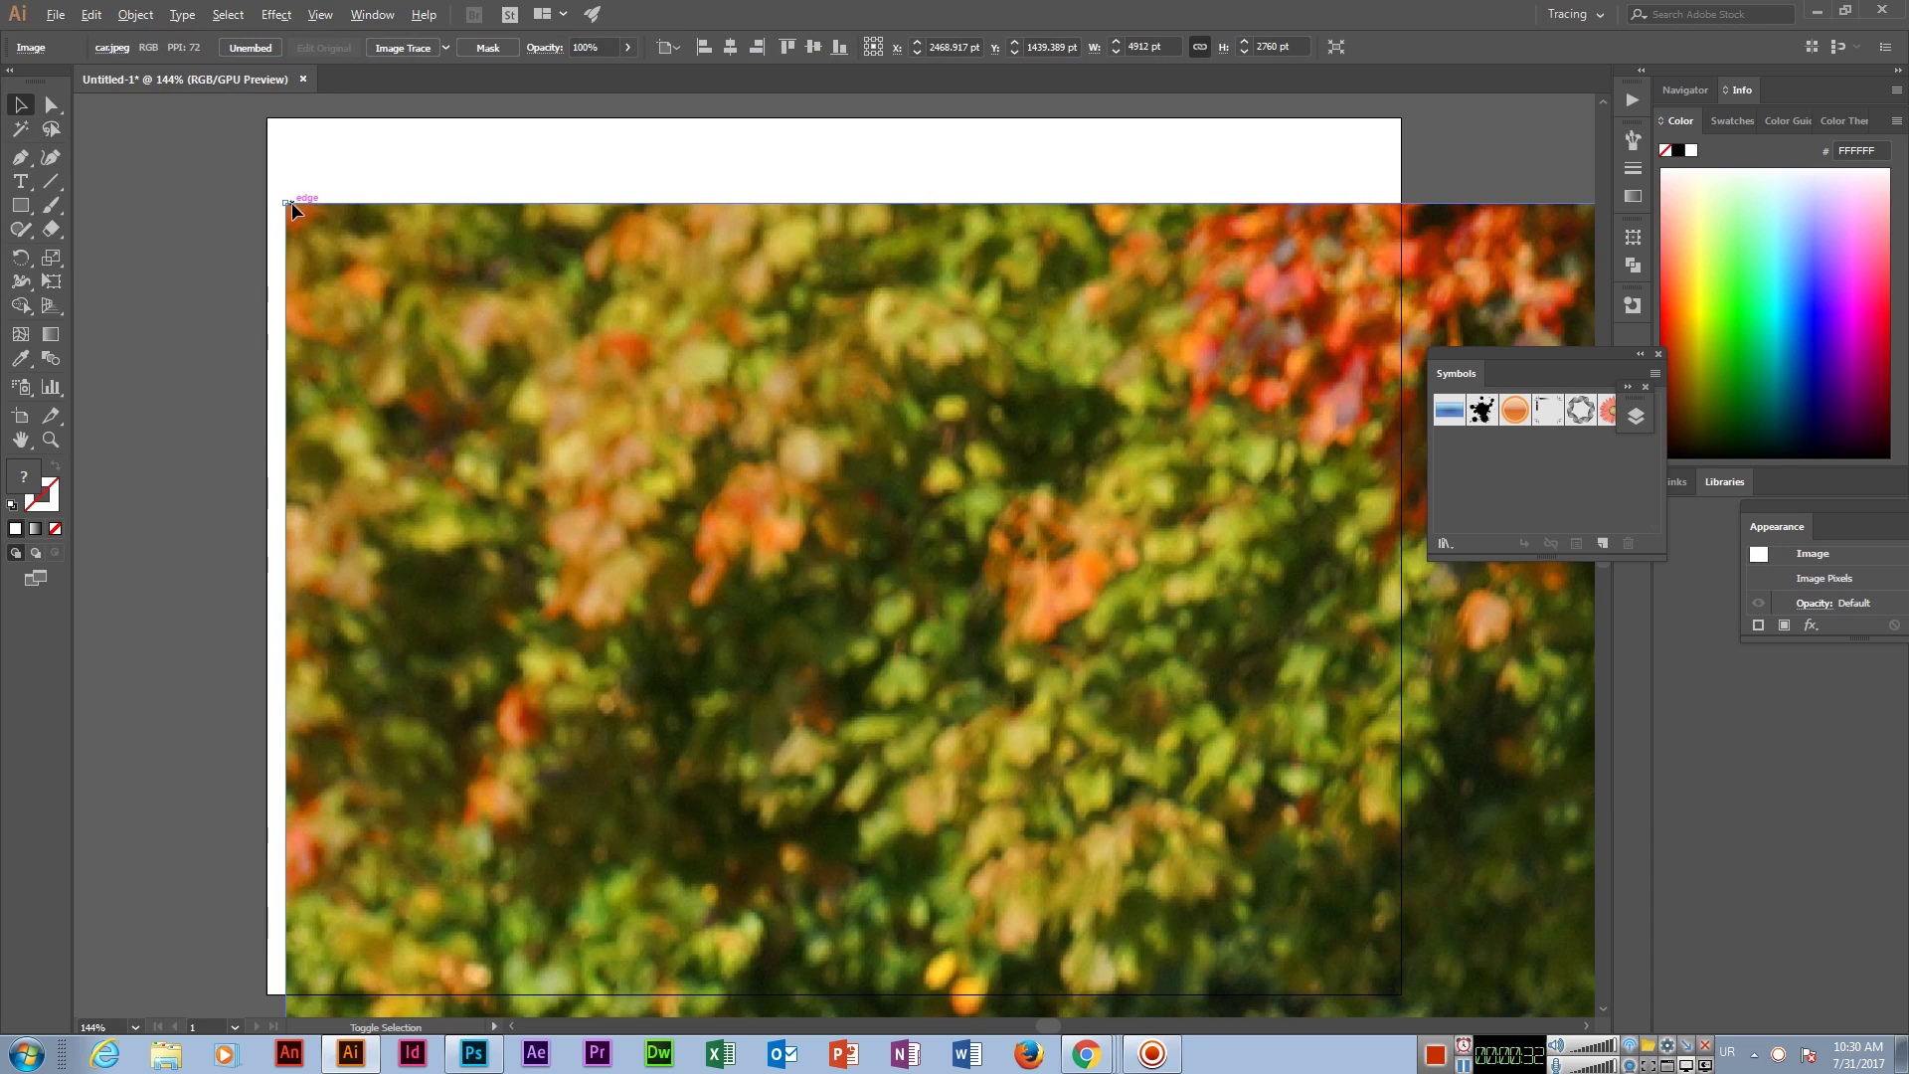
{"action": "left_click_drag", "start_coordinate": [286, 204], "coordinate": [756, 639]}
{"action": "left_click_drag", "start_coordinate": [1221, 835], "coordinate": [434, 421]}
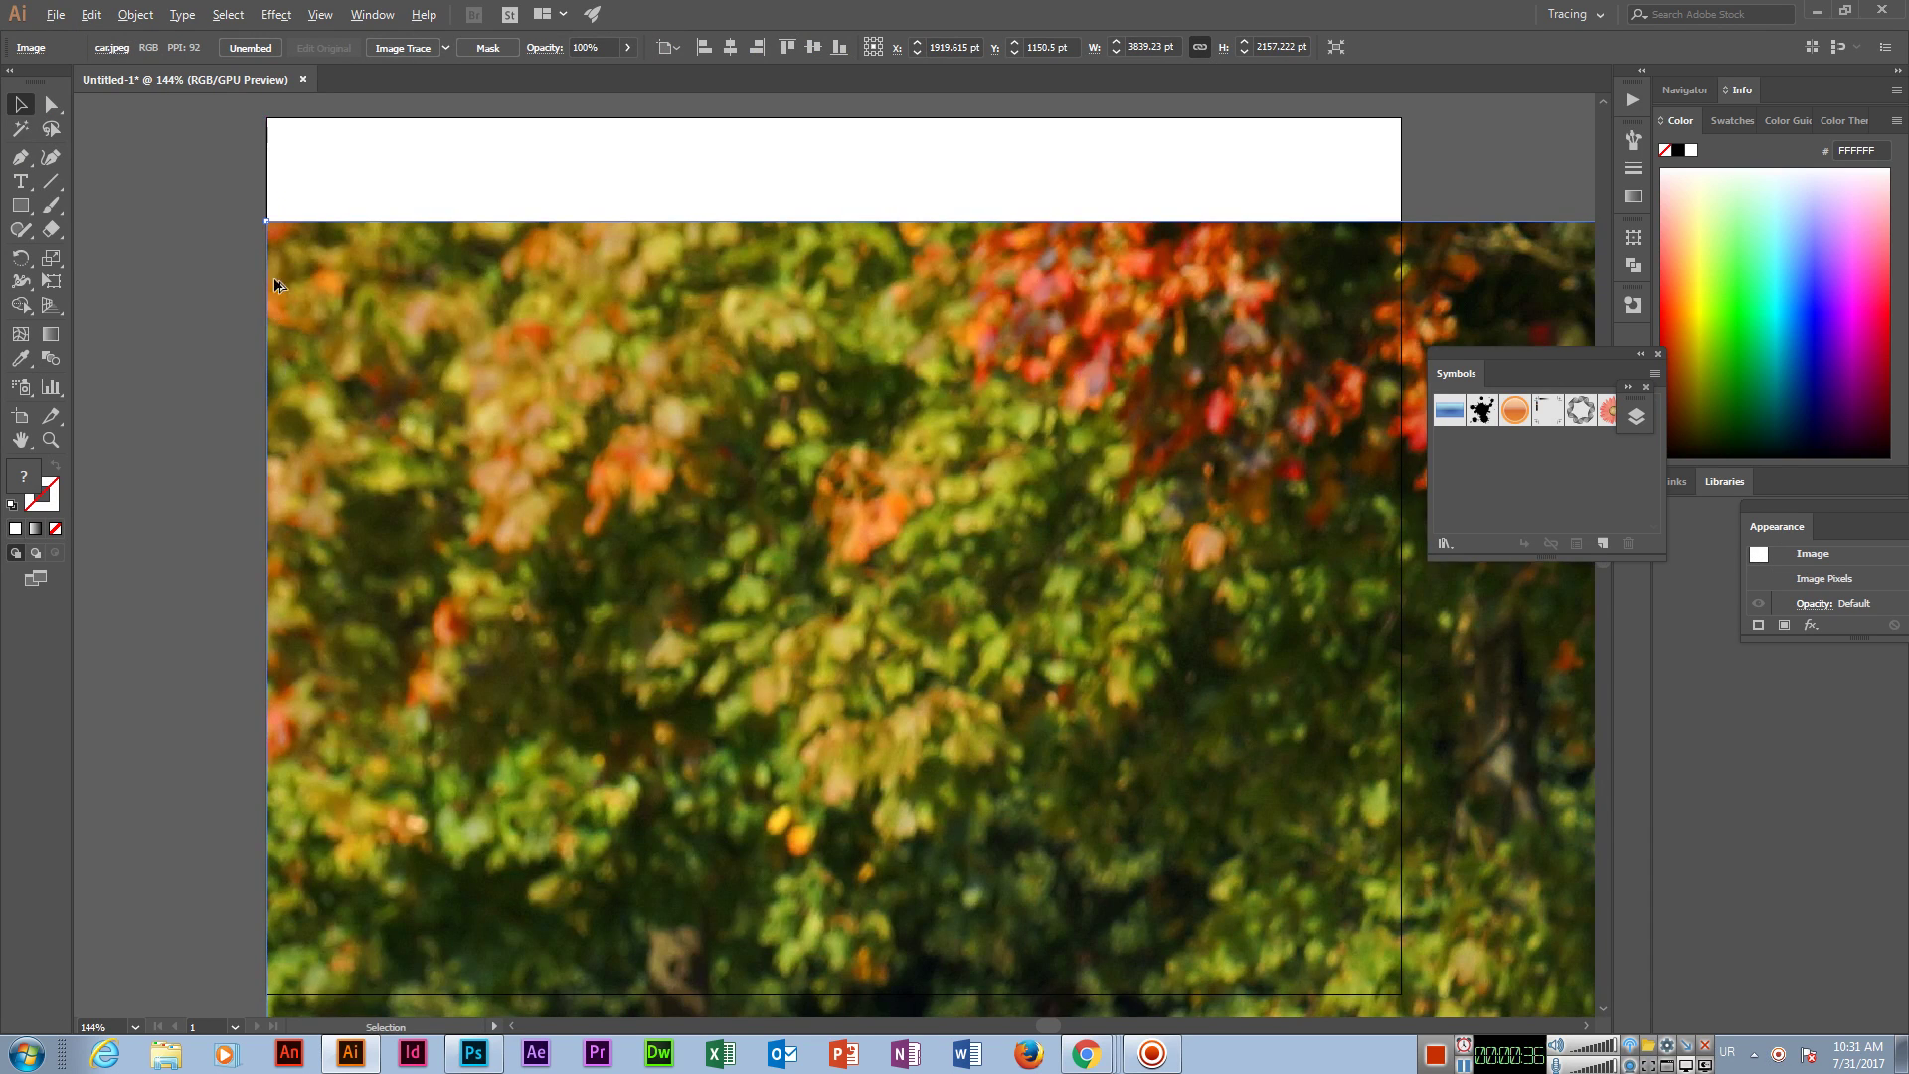
{"action": "mouse_move", "coordinate": [267, 220]}
{"action": "left_mouse_down"}
{"action": "mouse_move", "coordinate": [497, 494]}
{"action": "mouse_move", "coordinate": [1138, 710]}
{"action": "left_mouse_up"}
{"action": "left_click_drag", "start_coordinate": [1309, 834], "coordinate": [171, 217]}
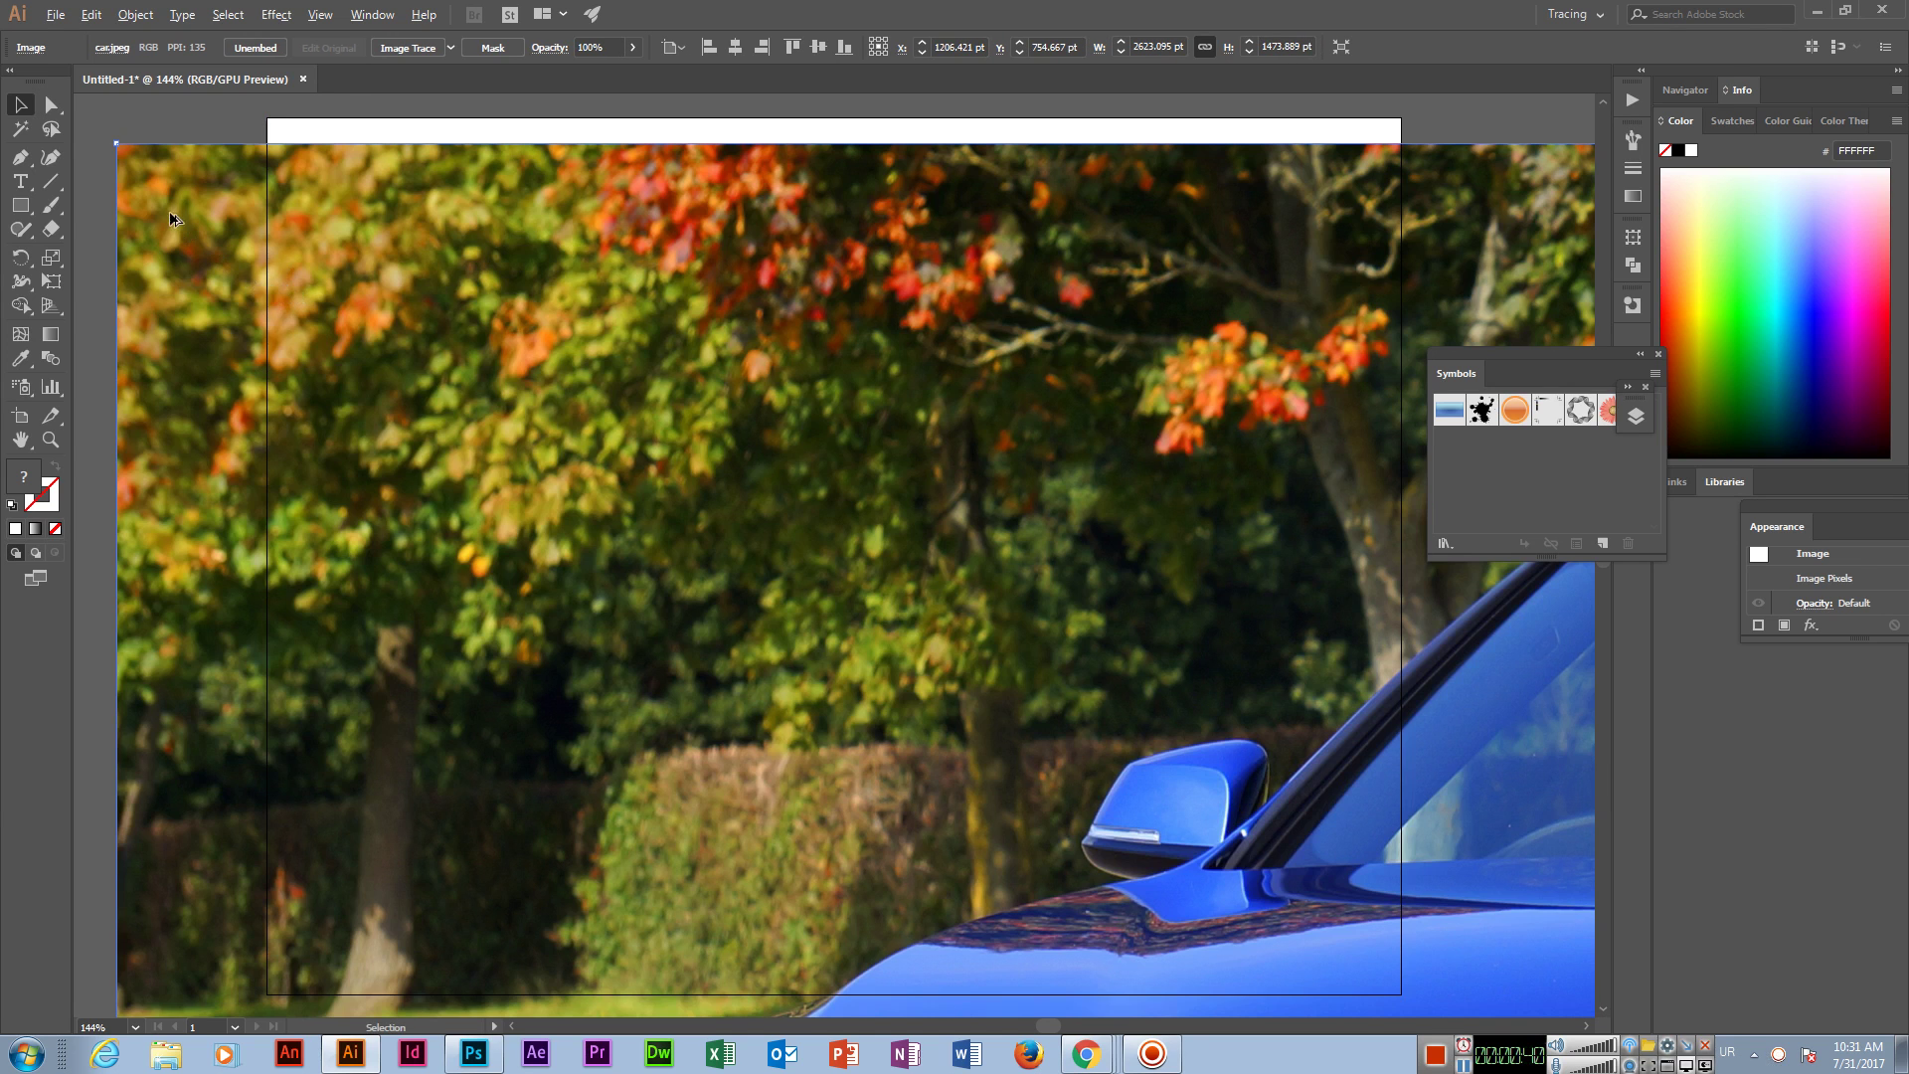
{"action": "left_click_drag", "start_coordinate": [121, 153], "coordinate": [621, 581]}
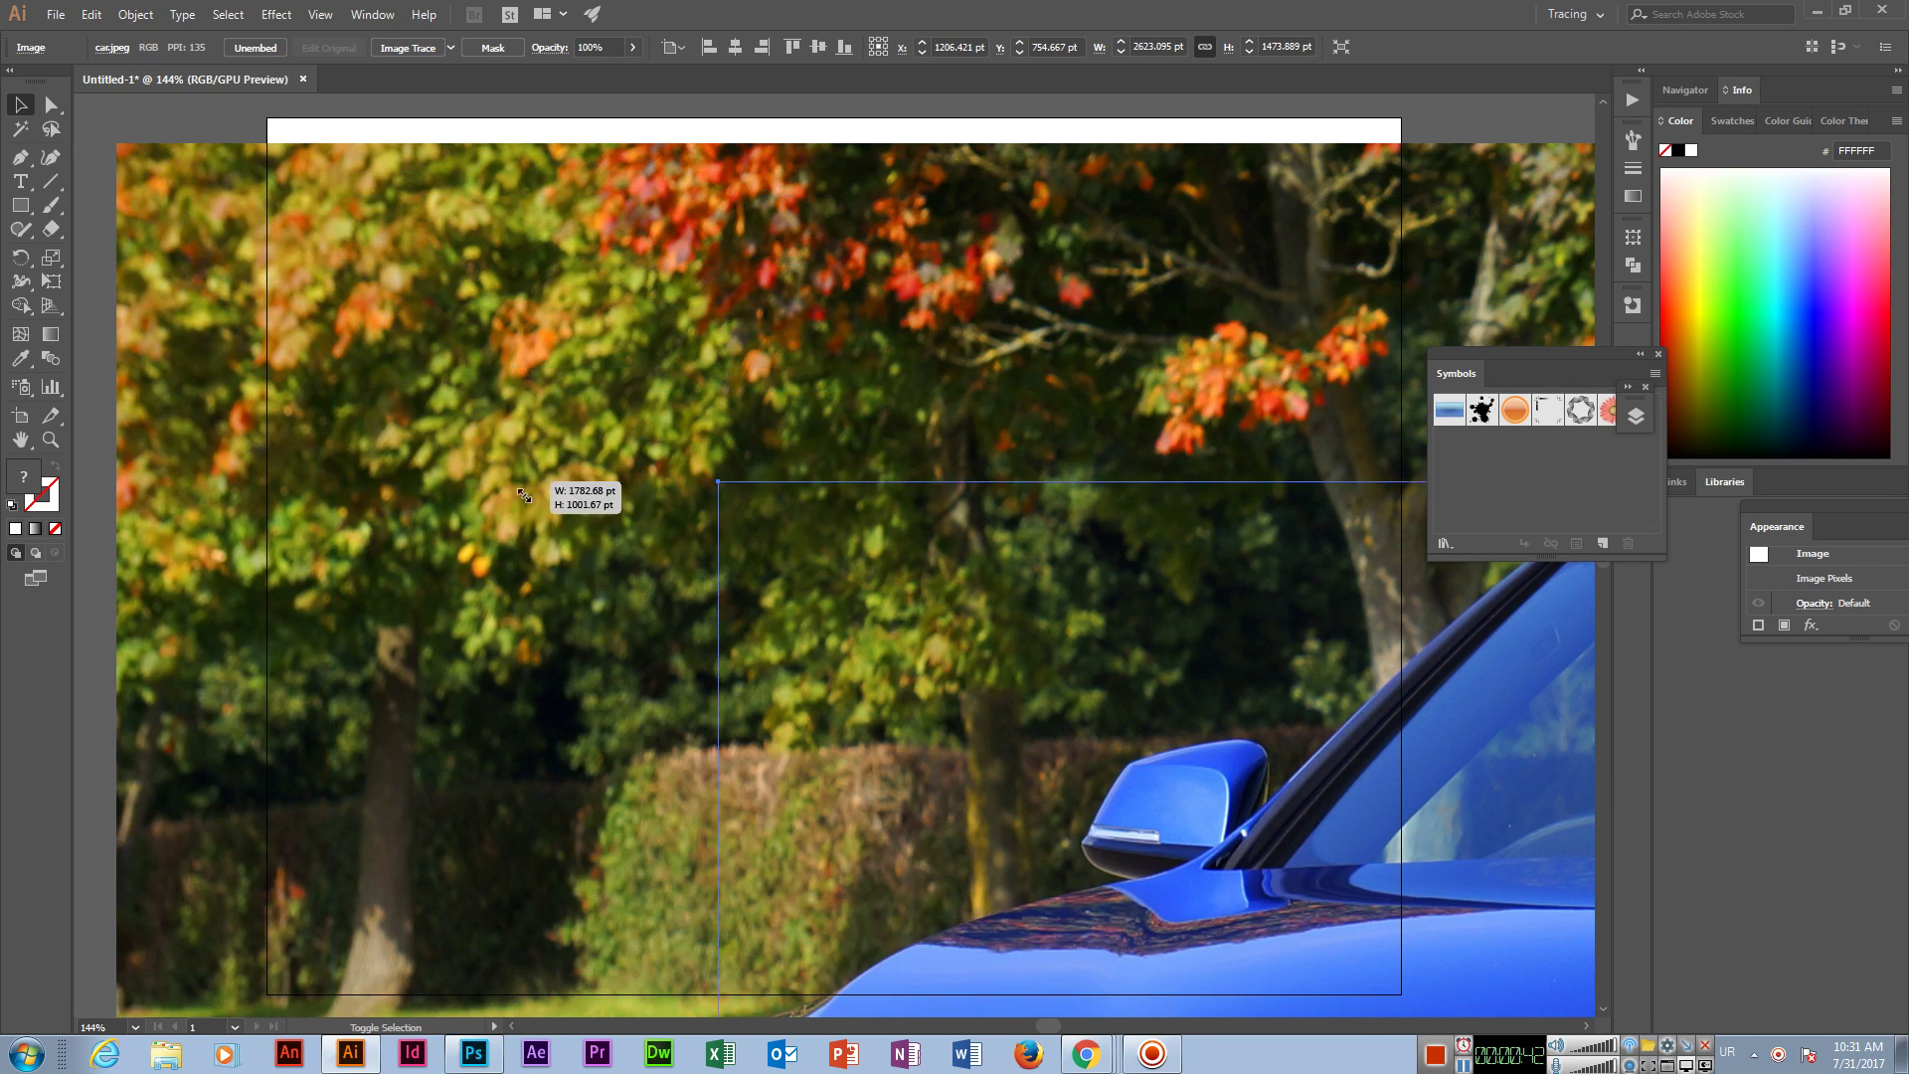
{"action": "left_click_drag", "start_coordinate": [620, 581], "coordinate": [1101, 697]}
{"action": "left_click_drag", "start_coordinate": [1284, 827], "coordinate": [458, 270]}
{"action": "mouse_move", "coordinate": [276, 140]}
{"action": "left_mouse_down"}
{"action": "mouse_move", "coordinate": [498, 412]}
{"action": "mouse_move", "coordinate": [770, 418]}
{"action": "left_mouse_up"}
{"action": "mouse_move", "coordinate": [1173, 637]}
{"action": "left_mouse_down"}
{"action": "mouse_move", "coordinate": [774, 512]}
{"action": "mouse_move", "coordinate": [832, 520]}
{"action": "mouse_move", "coordinate": [831, 537]}
{"action": "left_mouse_up"}
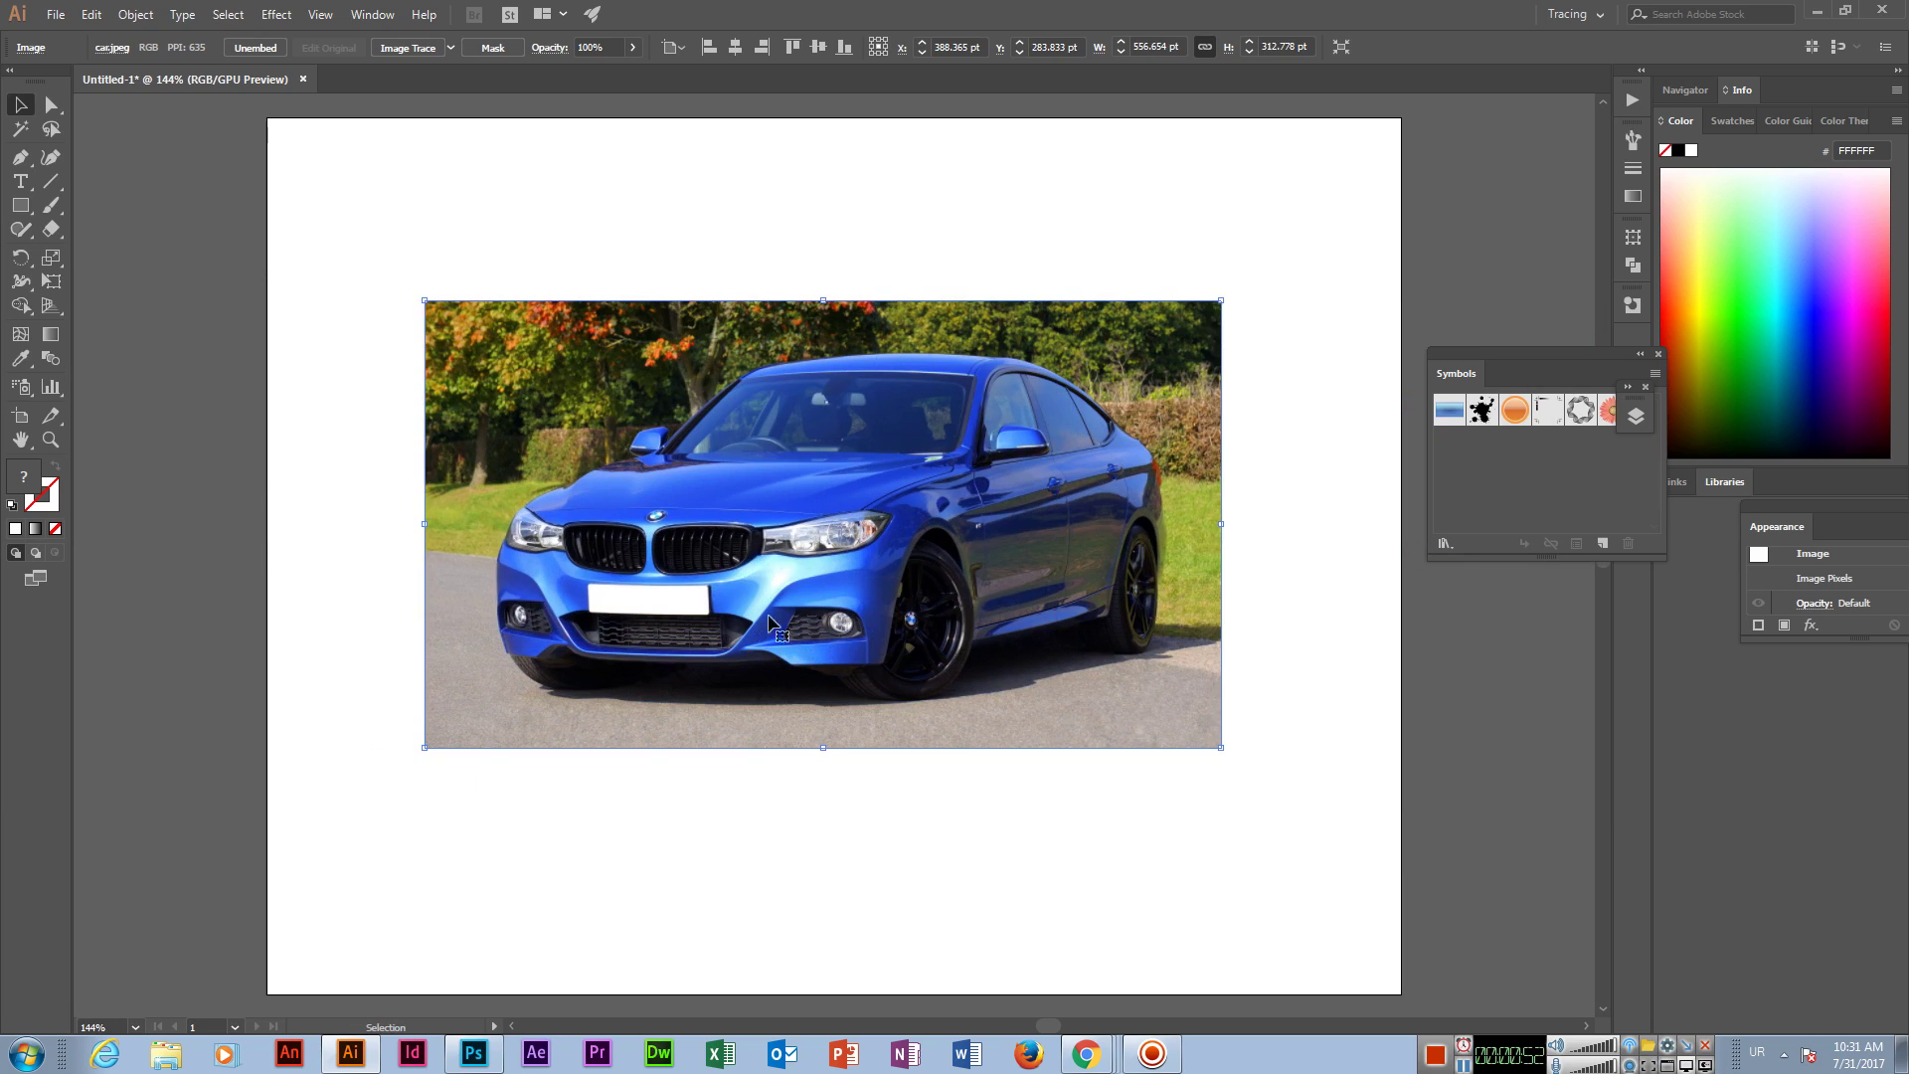
{"action": "left_click_drag", "start_coordinate": [866, 571], "coordinate": [889, 575]}
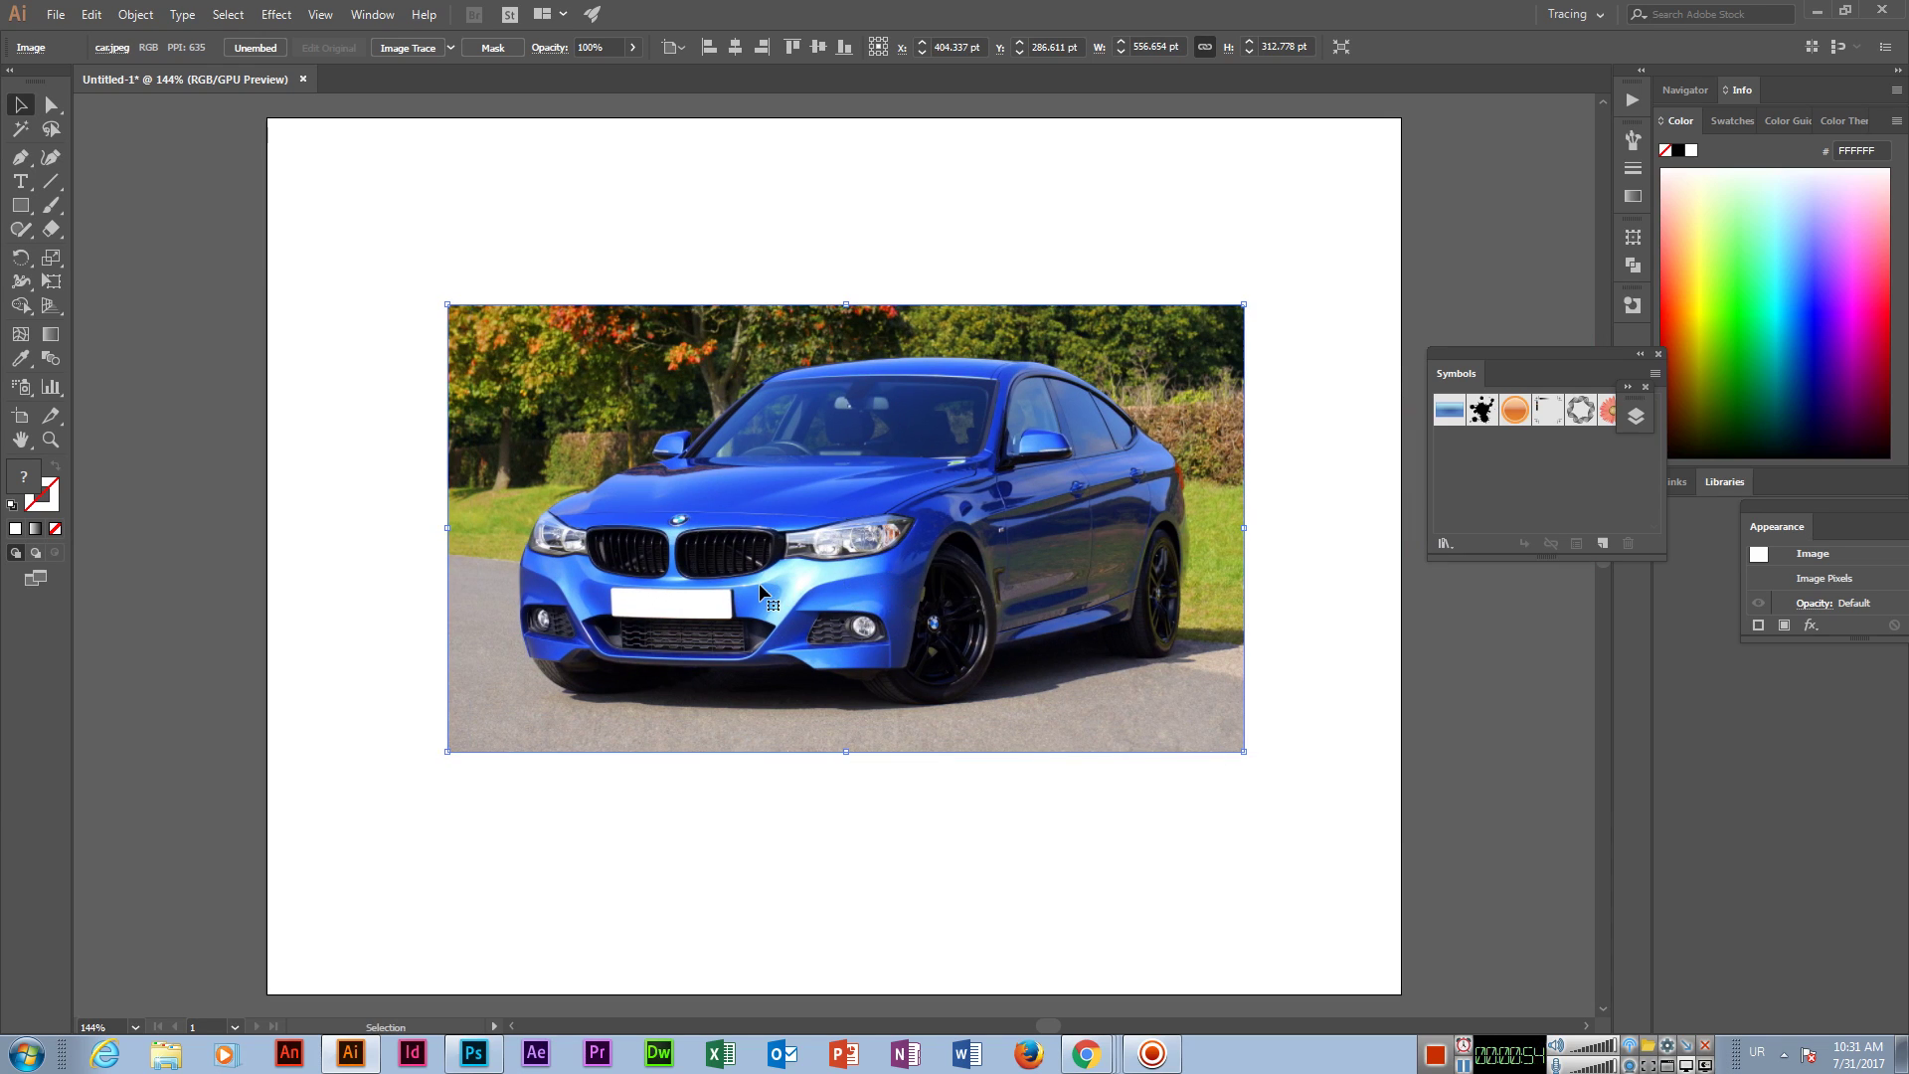
Step: Draw a 275 pt circle over the car's front with the Ellipse tool
{"action": "left_click", "coordinate": [25, 211]}
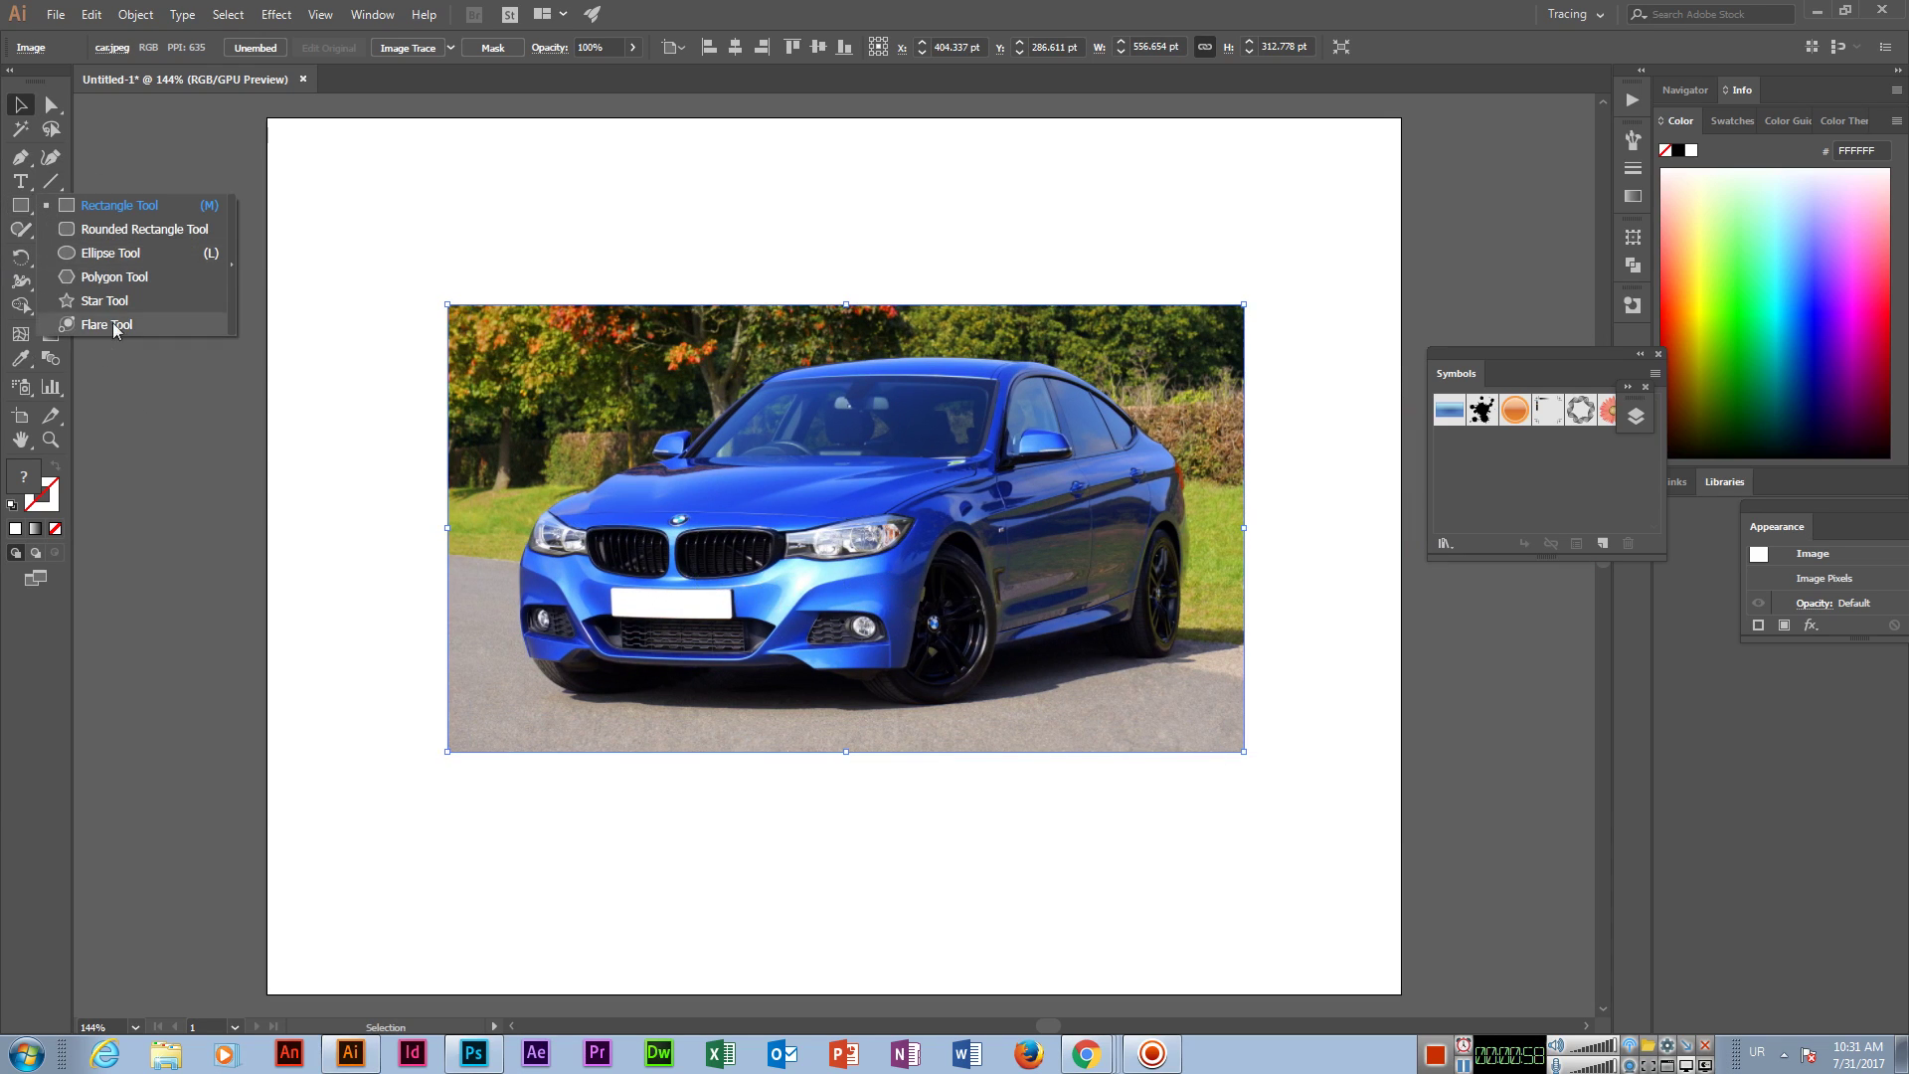
{"action": "left_click", "coordinate": [137, 261]}
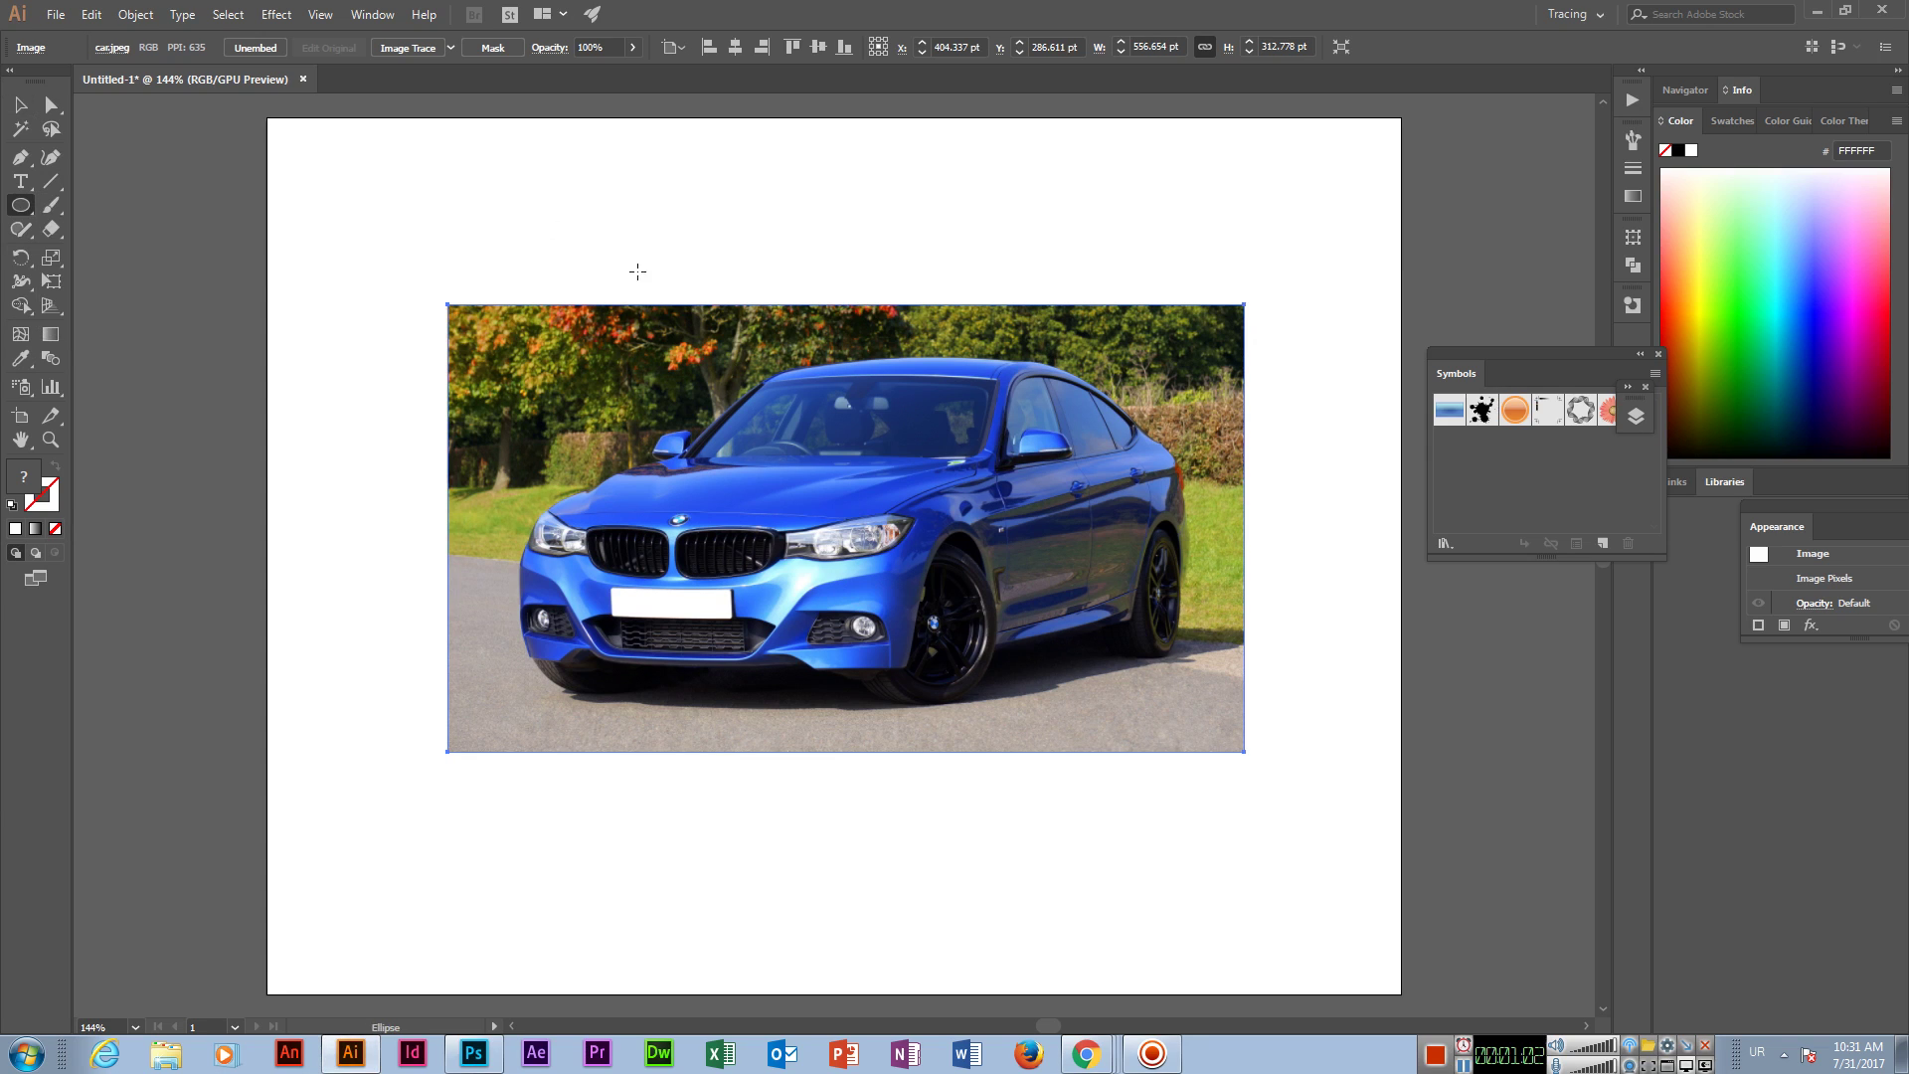
{"action": "left_click_drag", "start_coordinate": [680, 336], "coordinate": [1053, 674]}
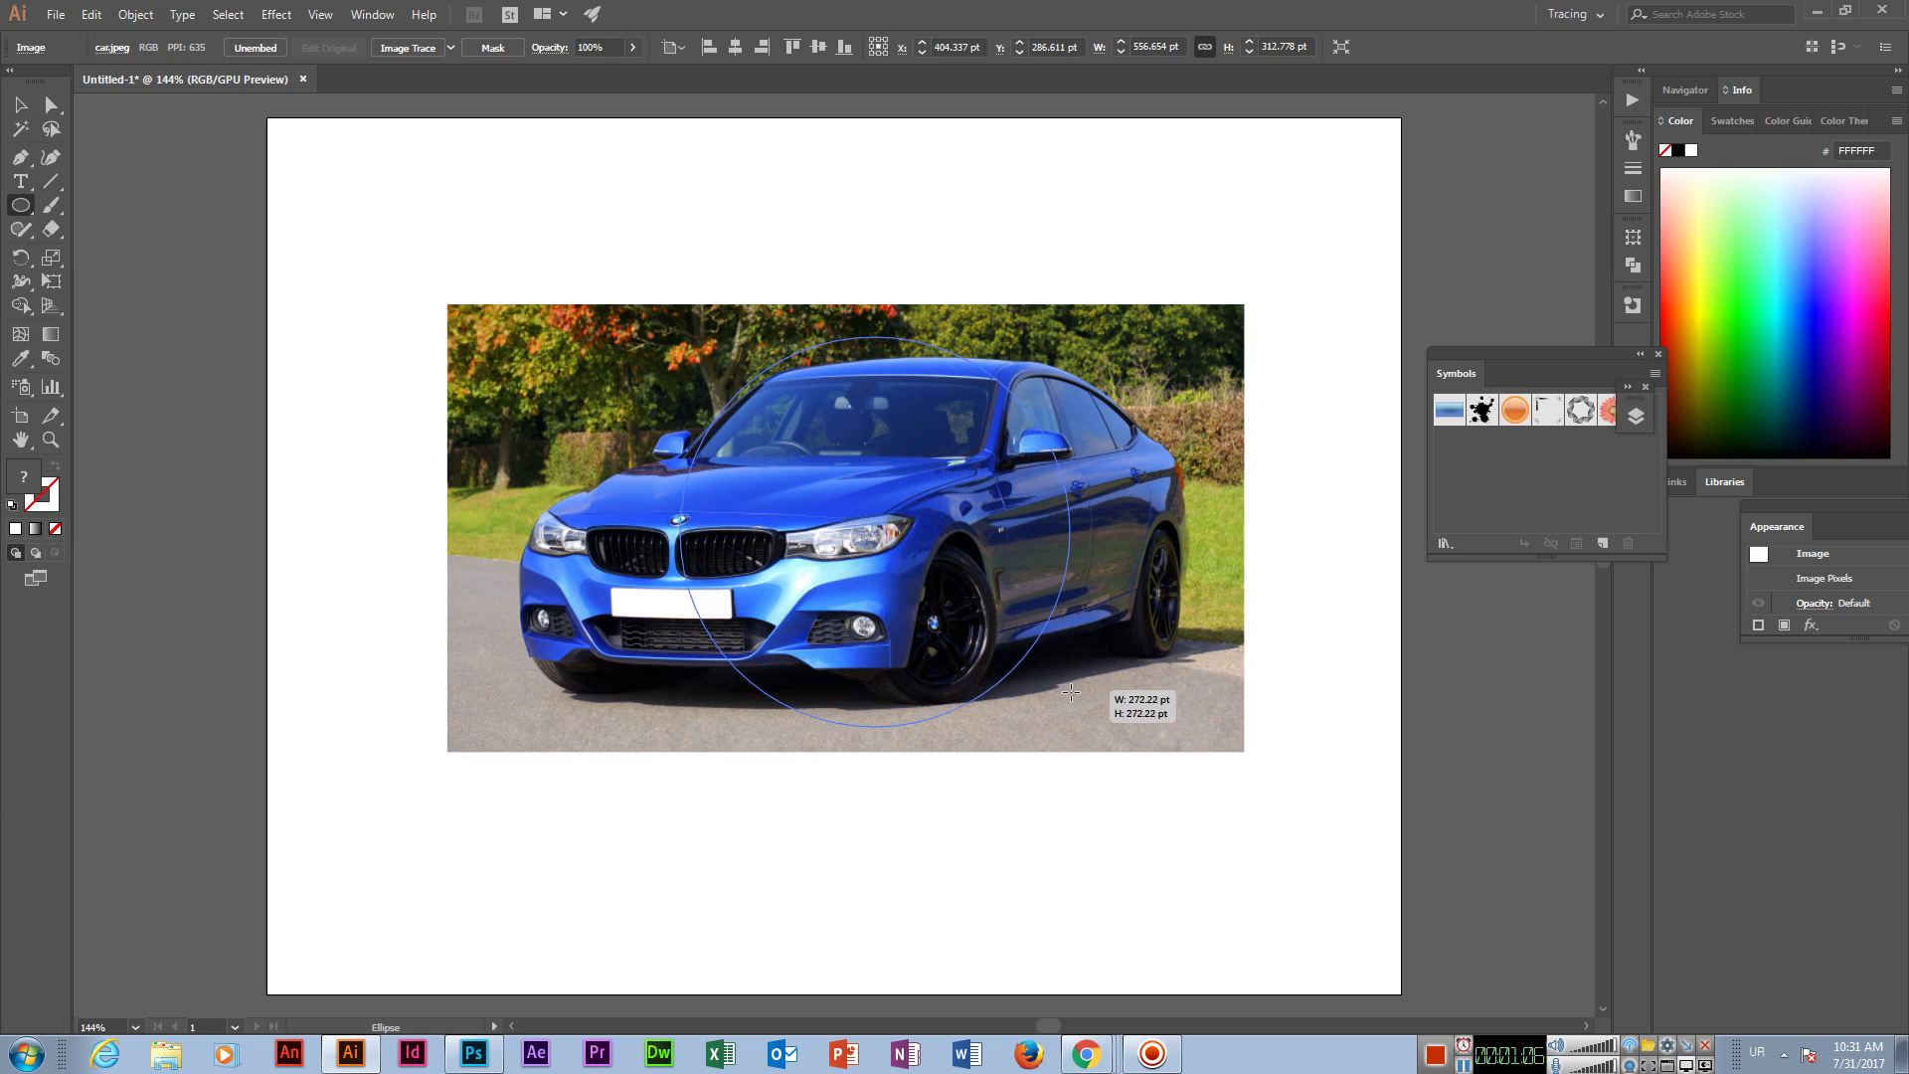
{"action": "left_click_drag", "start_coordinate": [1053, 674], "coordinate": [1083, 712]}
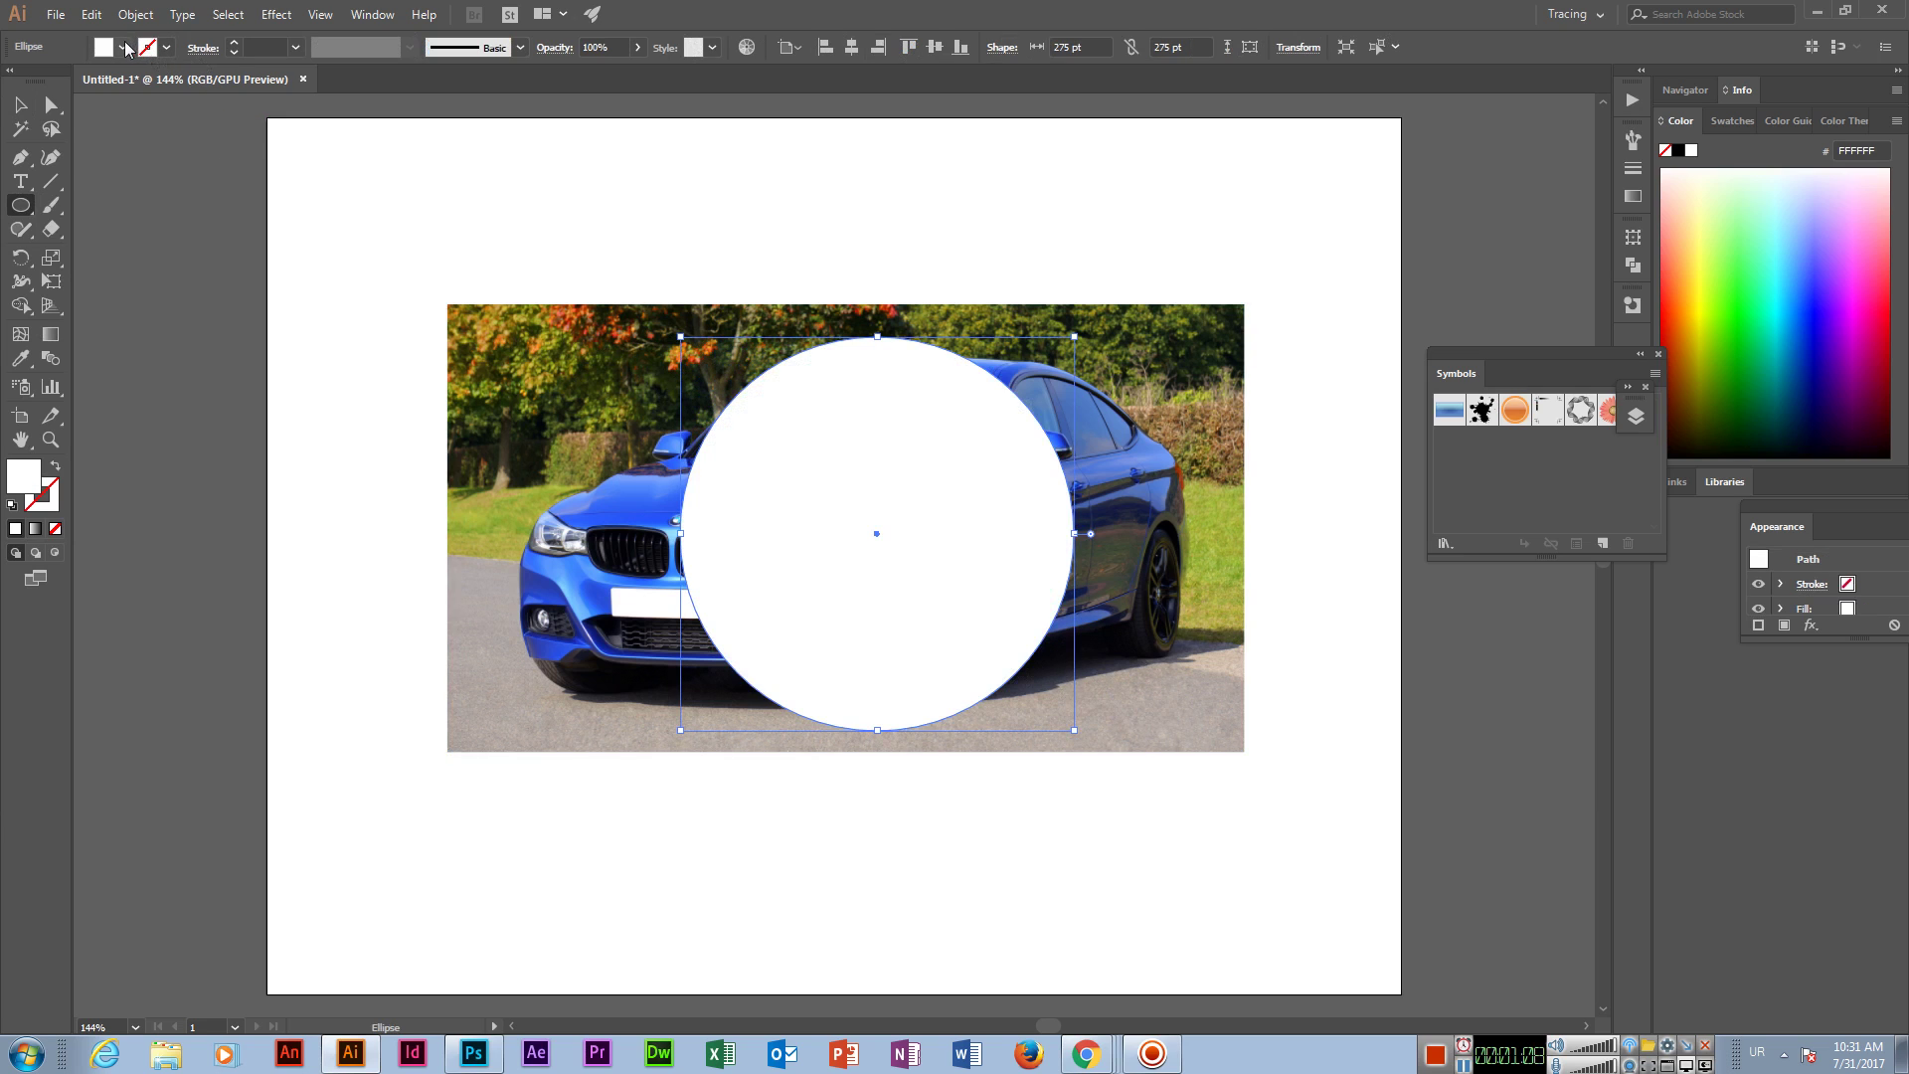
Step: Set the circle's fill to None and select both the circle and car photo
{"action": "left_click", "coordinate": [127, 46]}
{"action": "left_click", "coordinate": [15, 90]}
{"action": "left_click", "coordinate": [20, 106]}
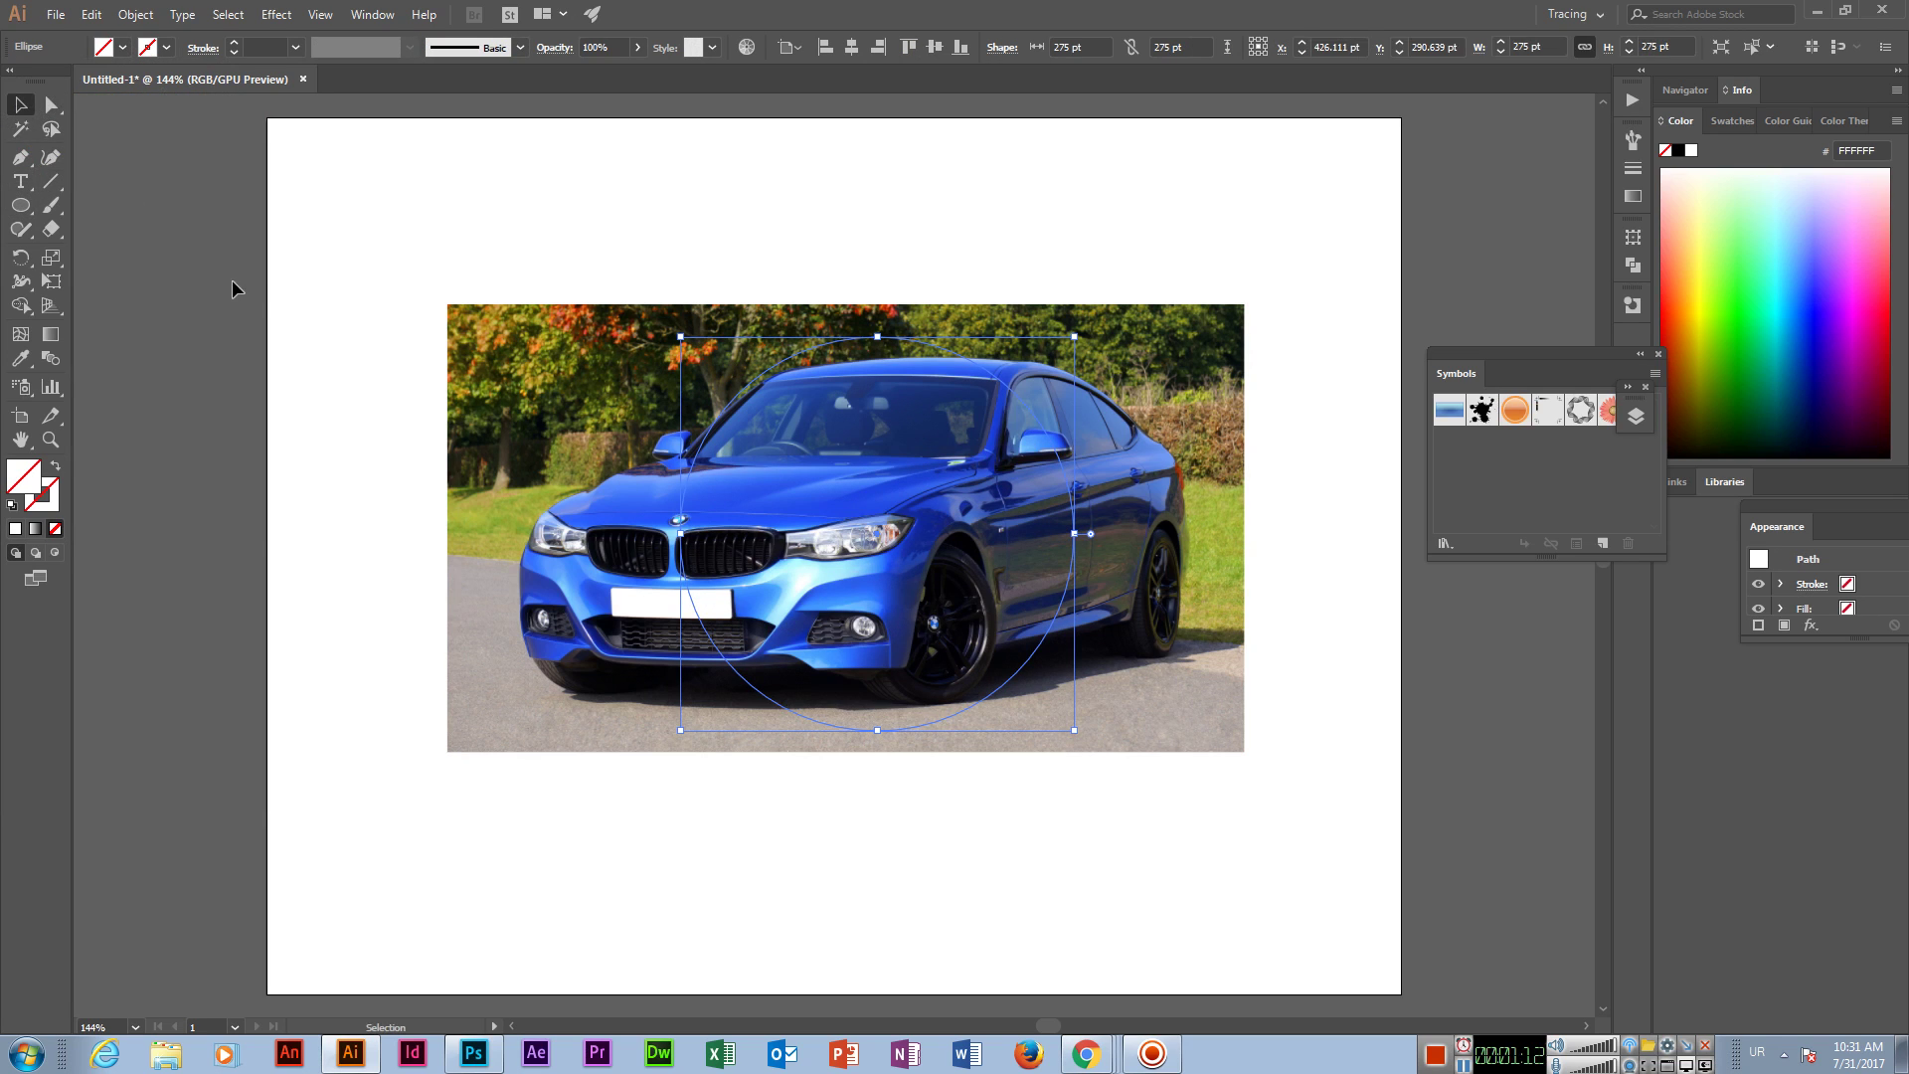
{"action": "mouse_move", "coordinate": [404, 272]}
{"action": "left_mouse_down"}
{"action": "mouse_move", "coordinate": [786, 546]}
{"action": "mouse_move", "coordinate": [1335, 778]}
{"action": "left_mouse_up"}
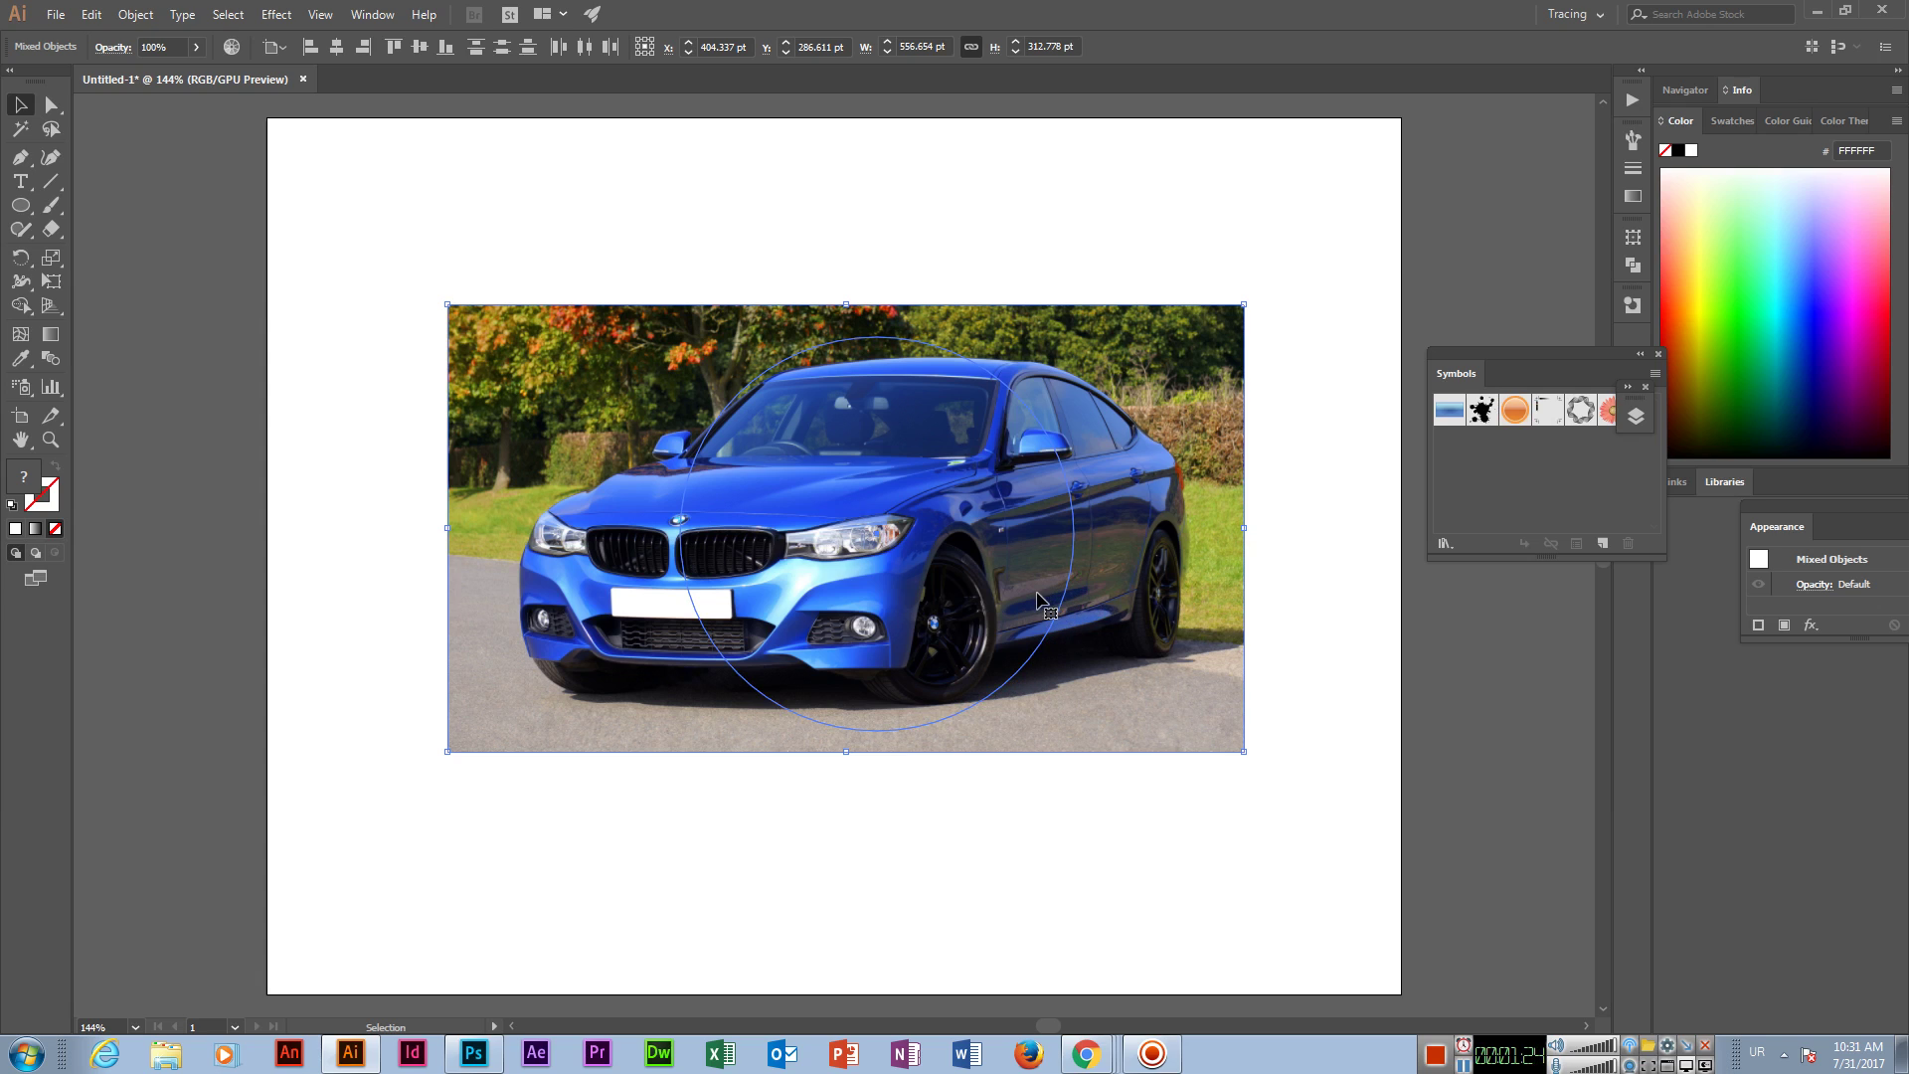
Step: Make a clipping mask of the car inside the circle and move it toward the upper left
{"action": "left_click", "coordinate": [126, 15]}
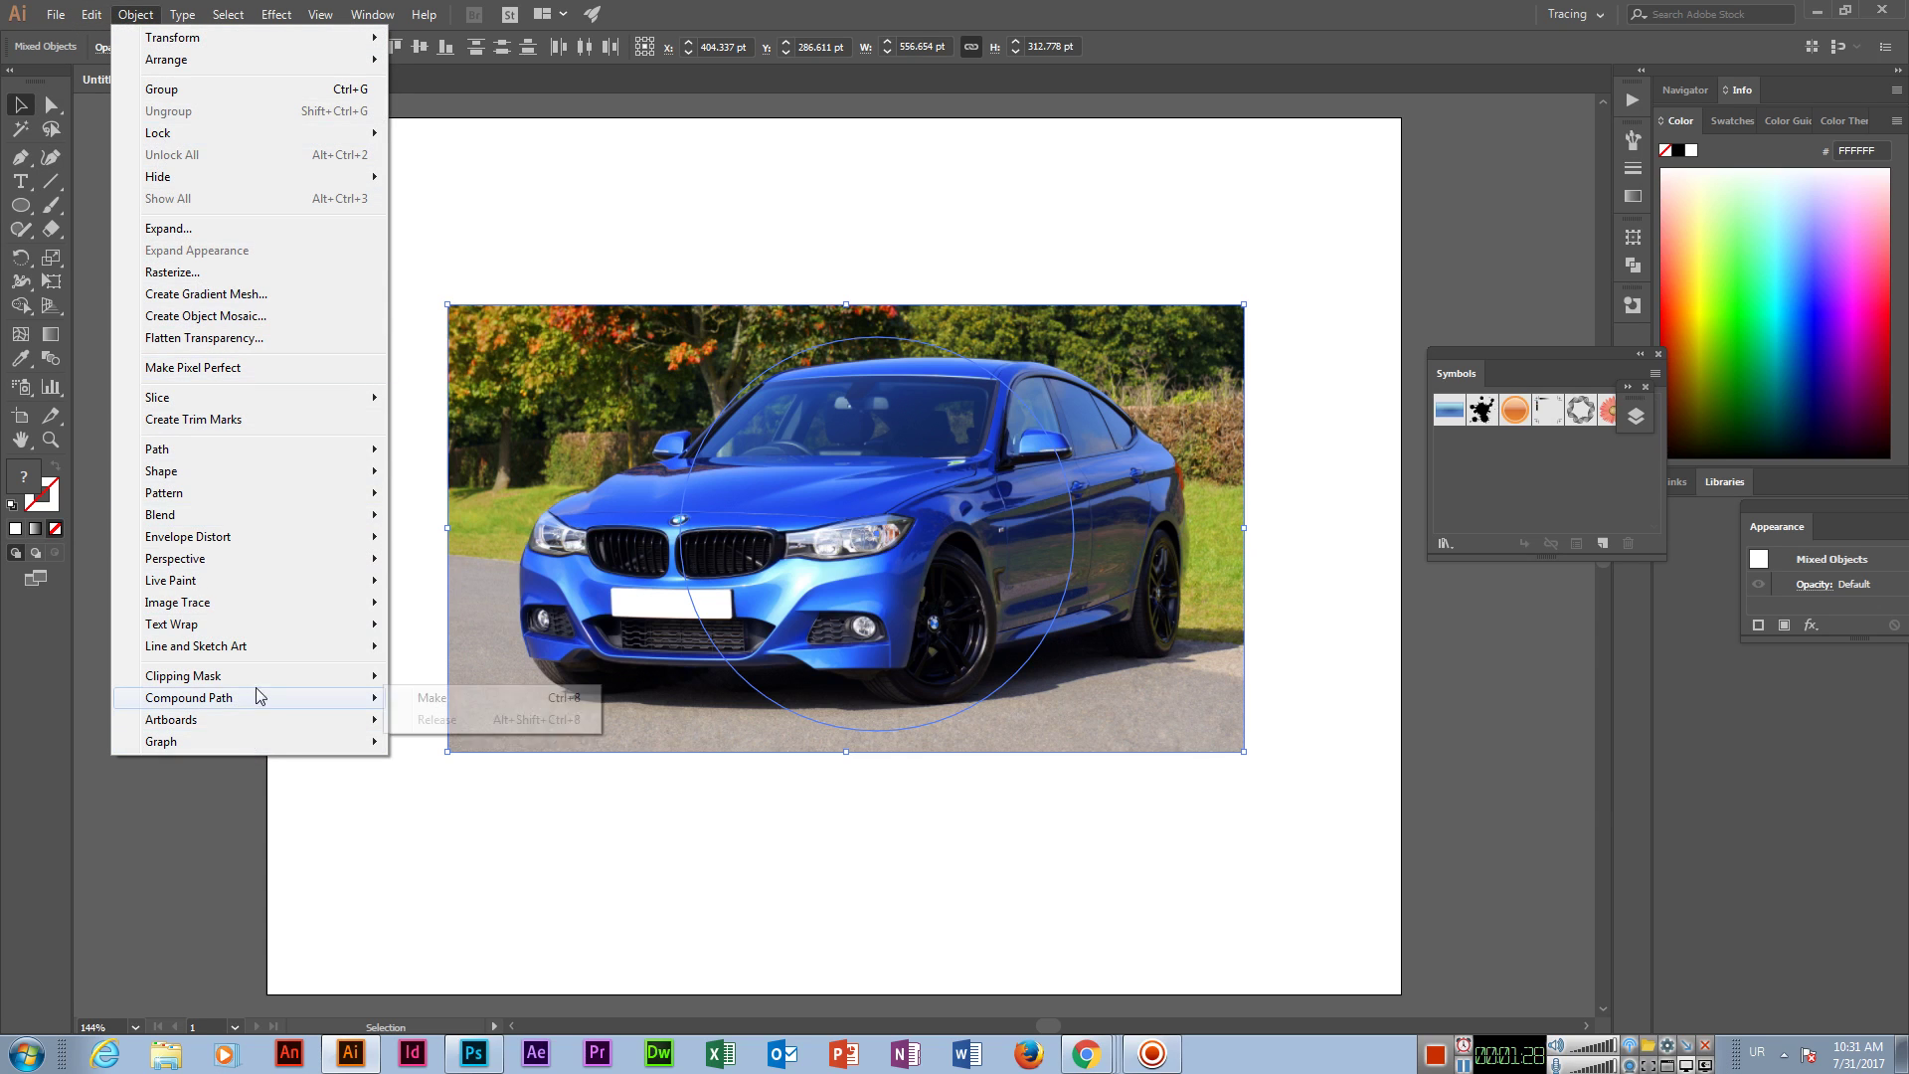
{"action": "mouse_move", "coordinate": [182, 676]}
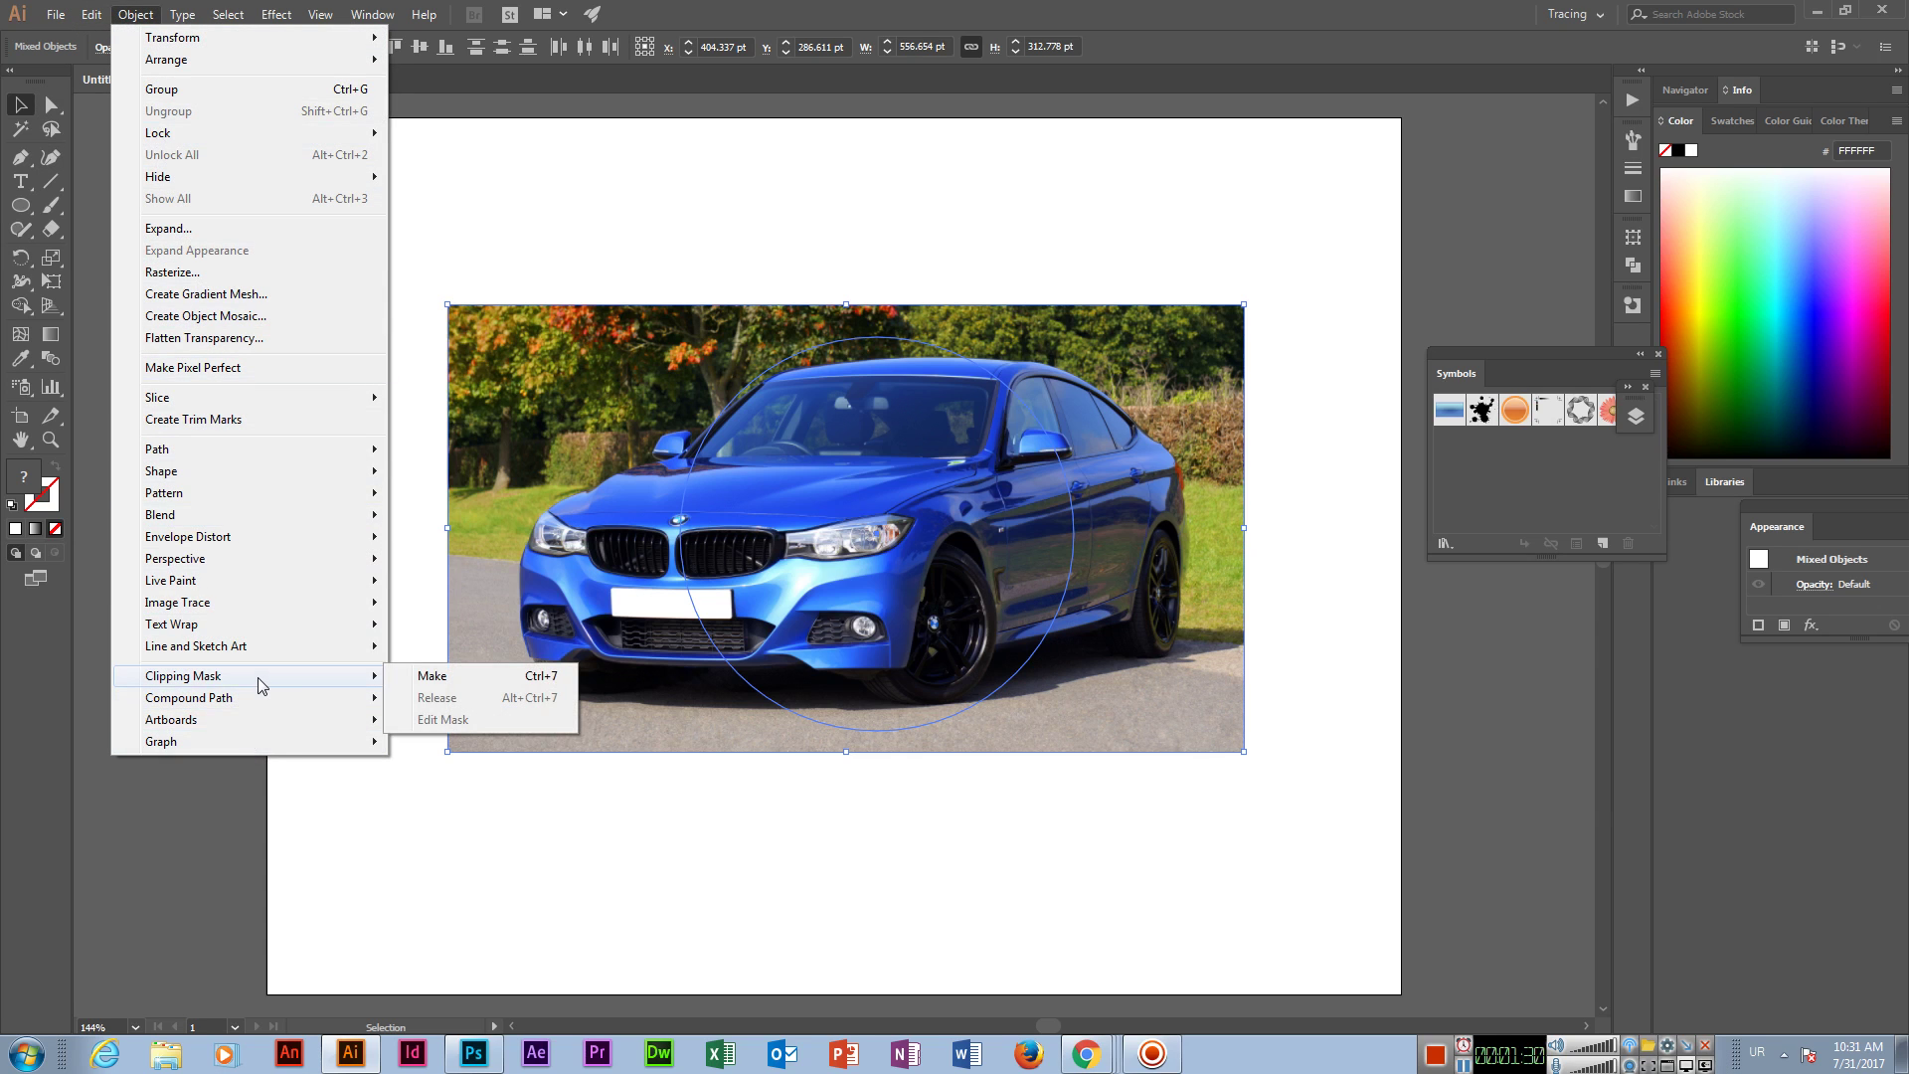
{"action": "left_click", "coordinate": [431, 676]}
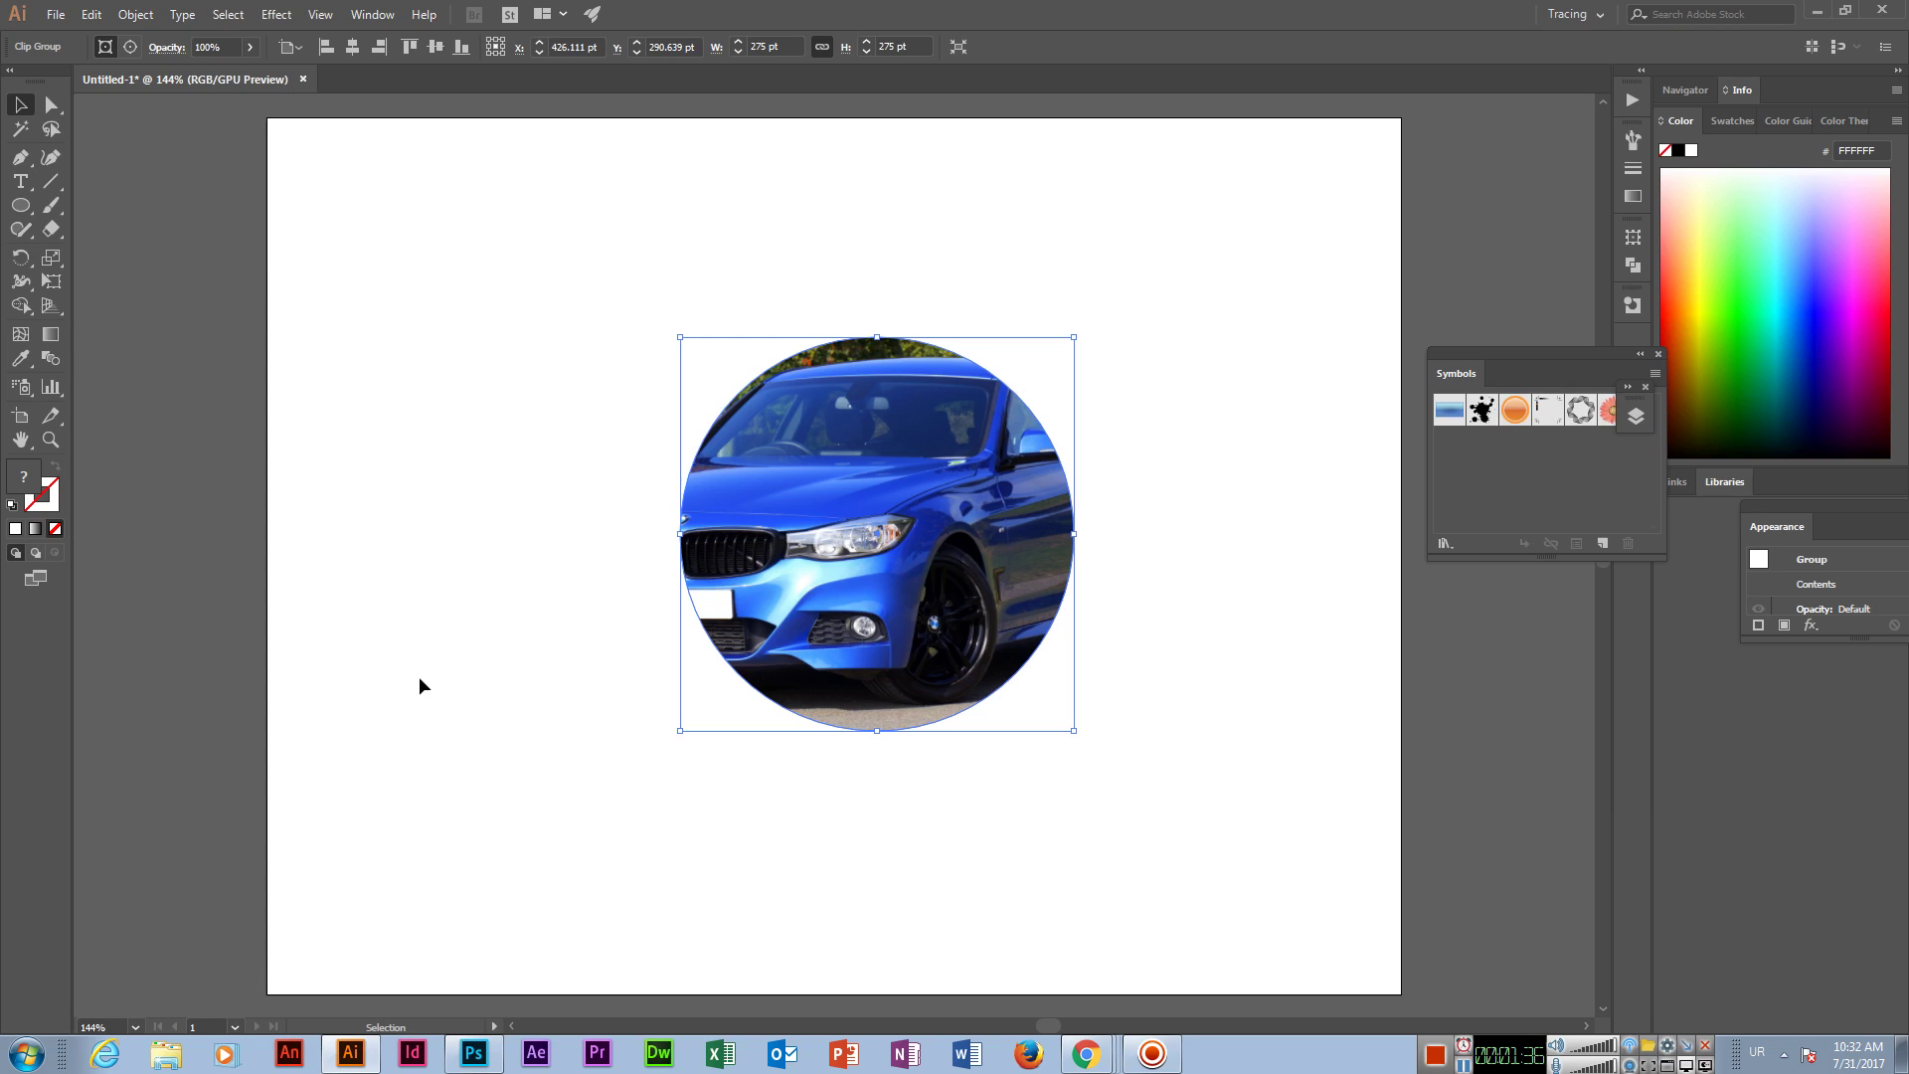
{"action": "mouse_move", "coordinate": [1036, 604]}
{"action": "left_mouse_down"}
{"action": "mouse_move", "coordinate": [896, 597]}
{"action": "mouse_move", "coordinate": [742, 553]}
{"action": "left_mouse_up"}
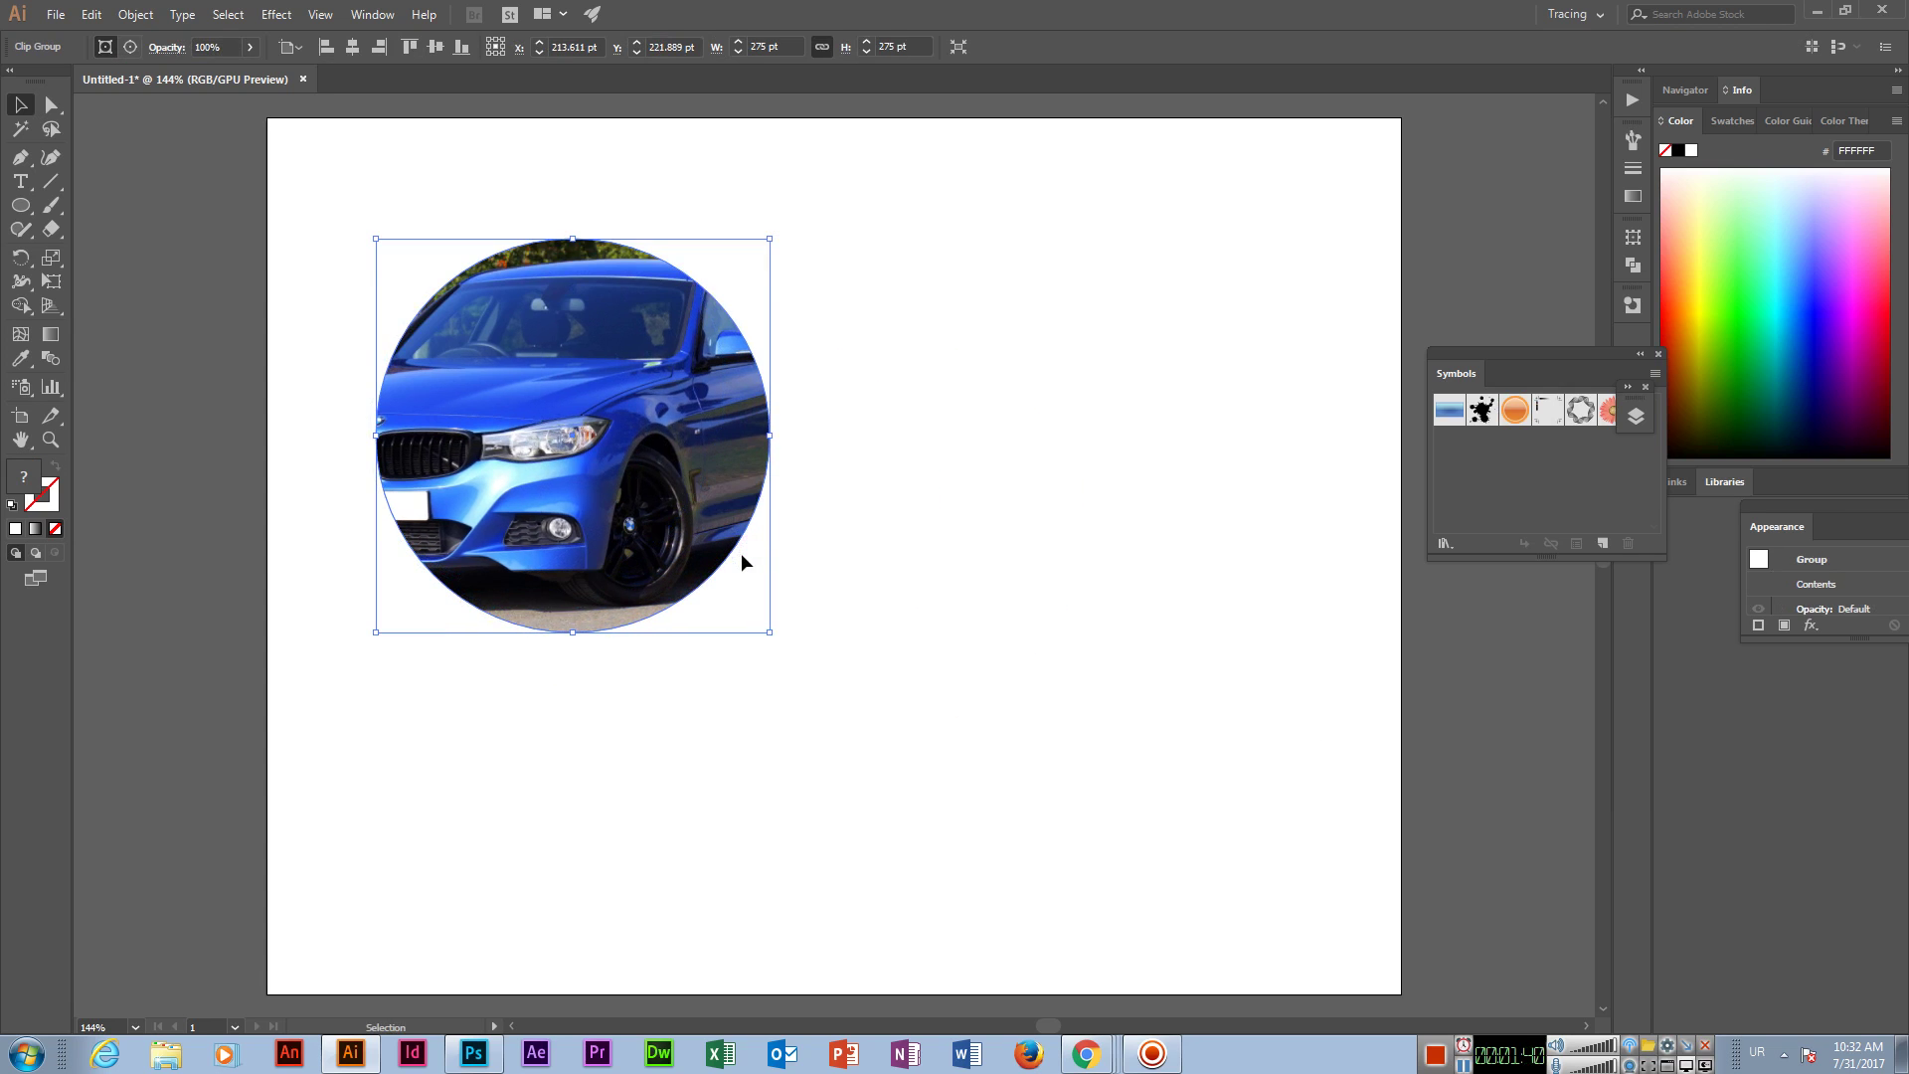
Step: Browse from the DATAS (D:) drive through the New Desktop folders into Images
{"action": "key", "text": "ctrl+o"}
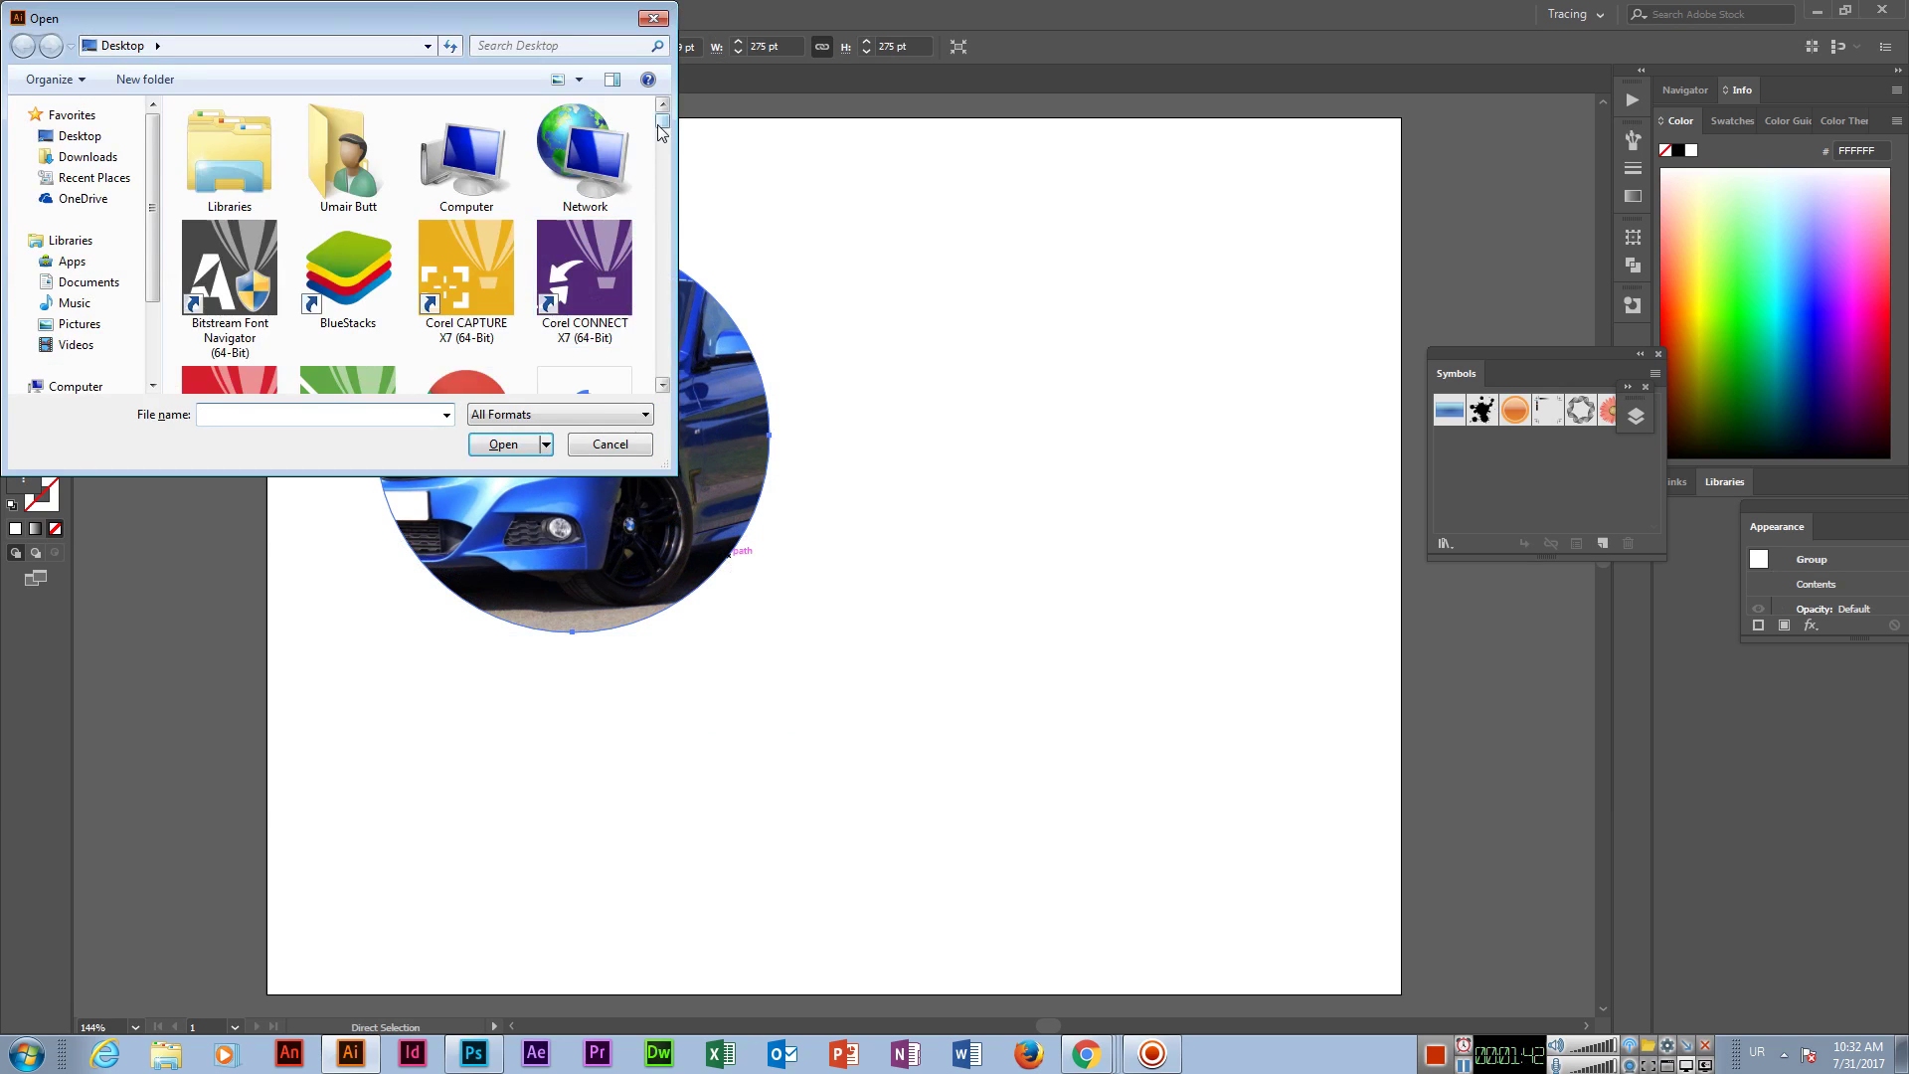
{"action": "left_click_drag", "start_coordinate": [663, 129], "coordinate": [665, 215]}
{"action": "scroll", "coordinate": [99, 328], "scroll_direction": "down", "scroll_amount": 1}
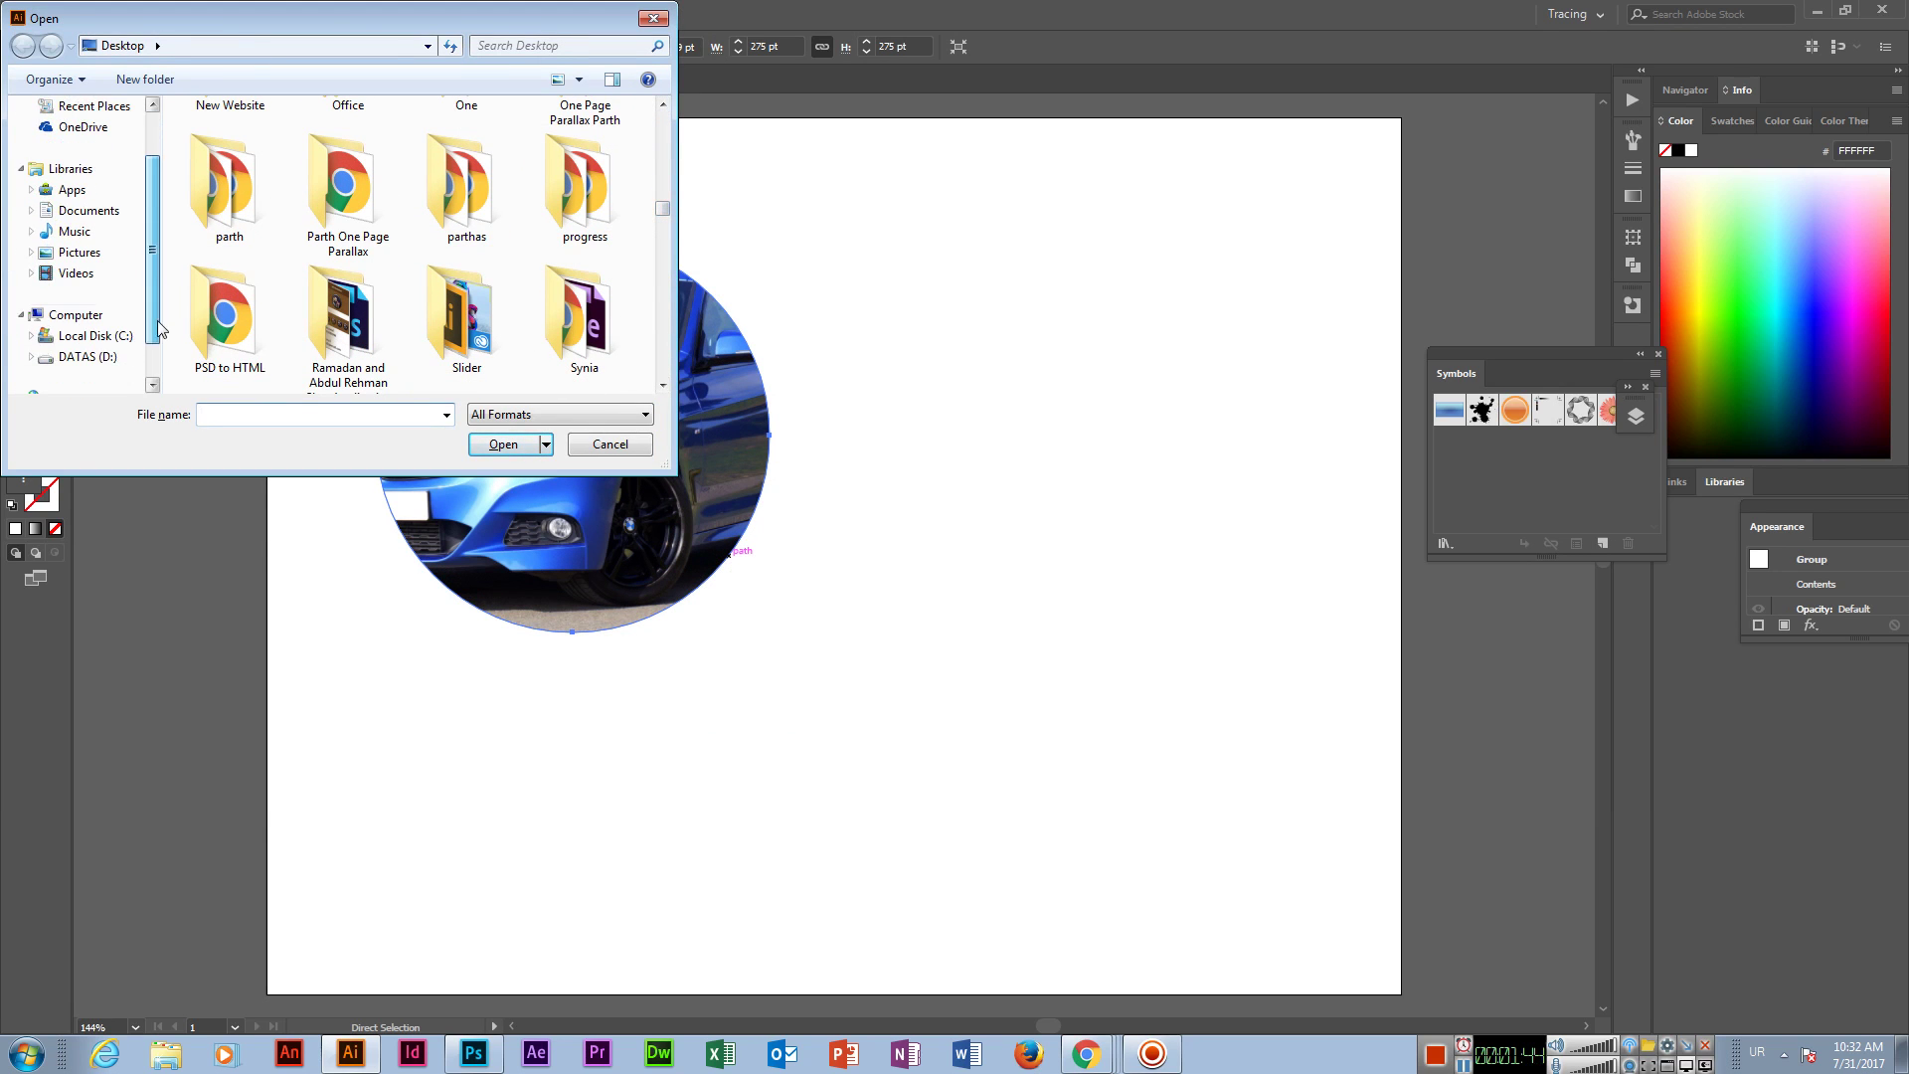
{"action": "left_click", "coordinate": [99, 357]}
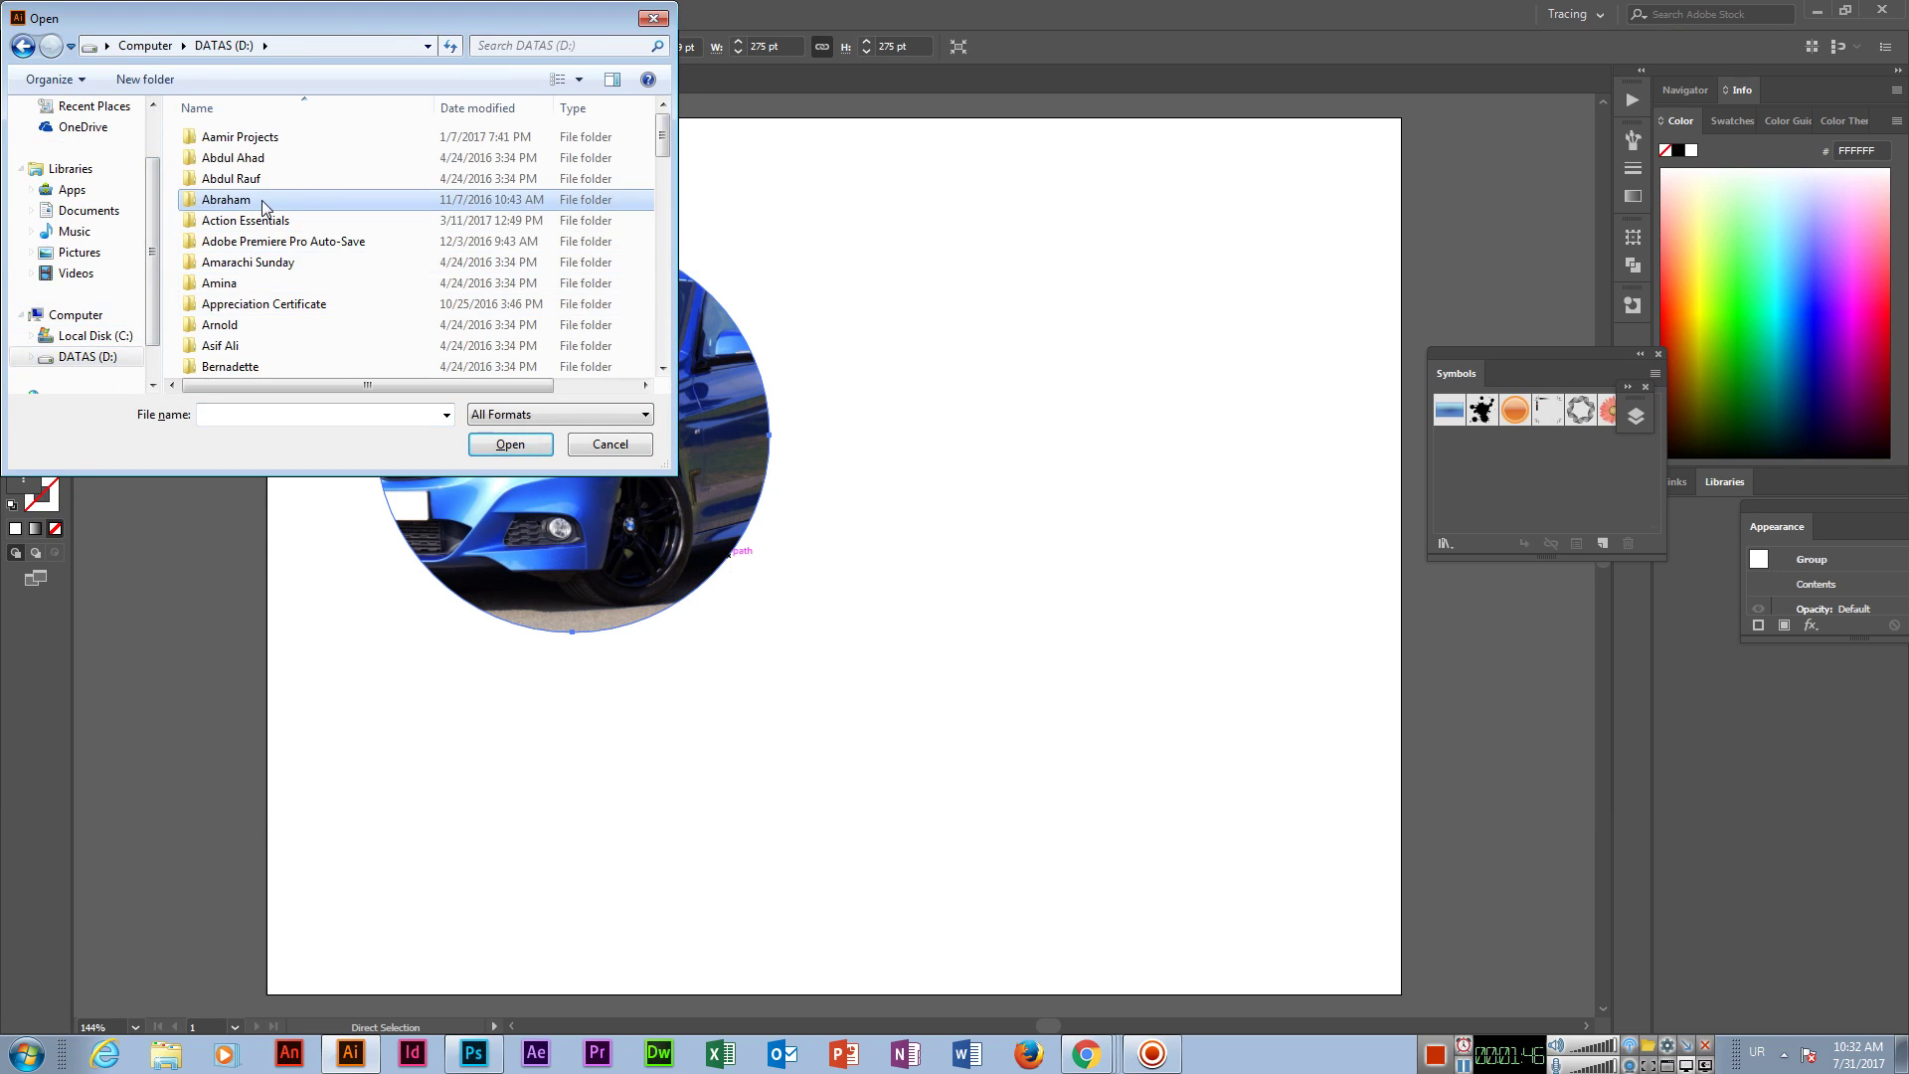
{"action": "key", "text": "Down"}
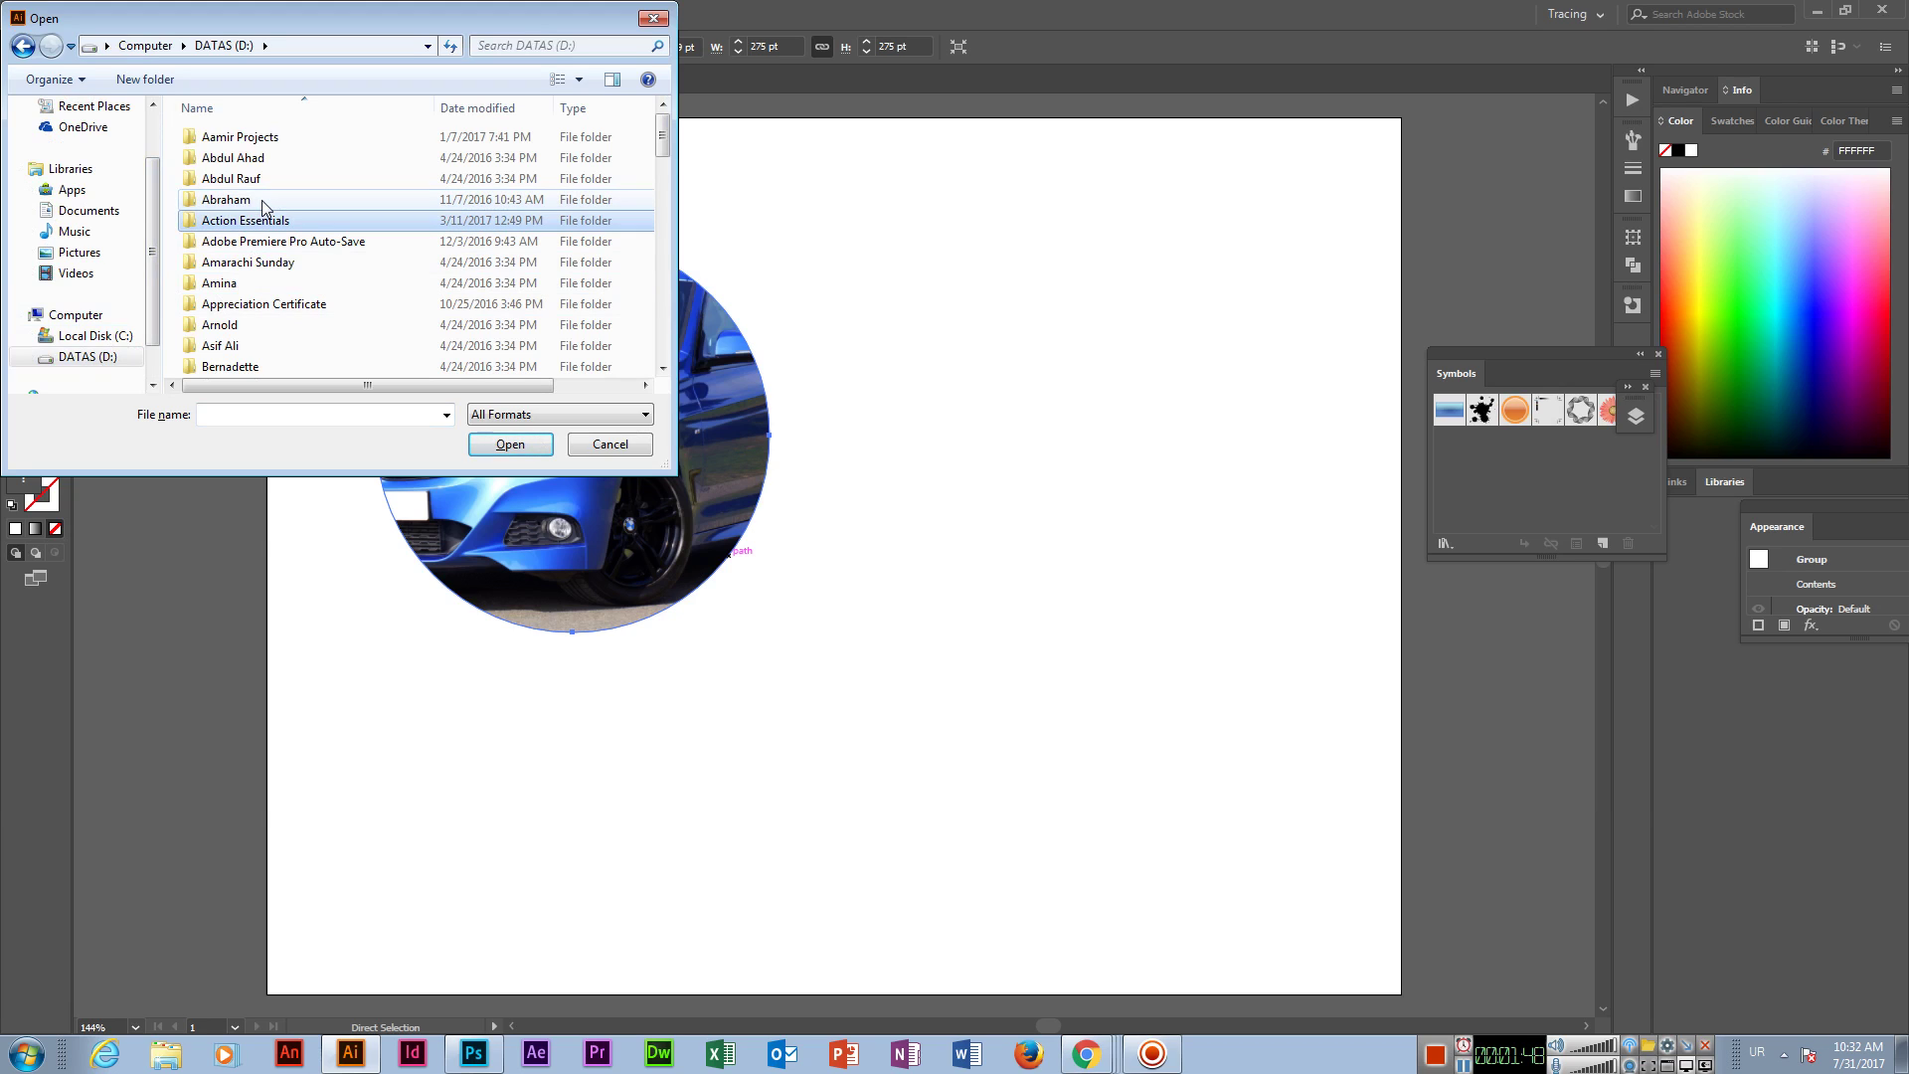
{"action": "key", "text": "Down"}
{"action": "key", "text": "Down"}
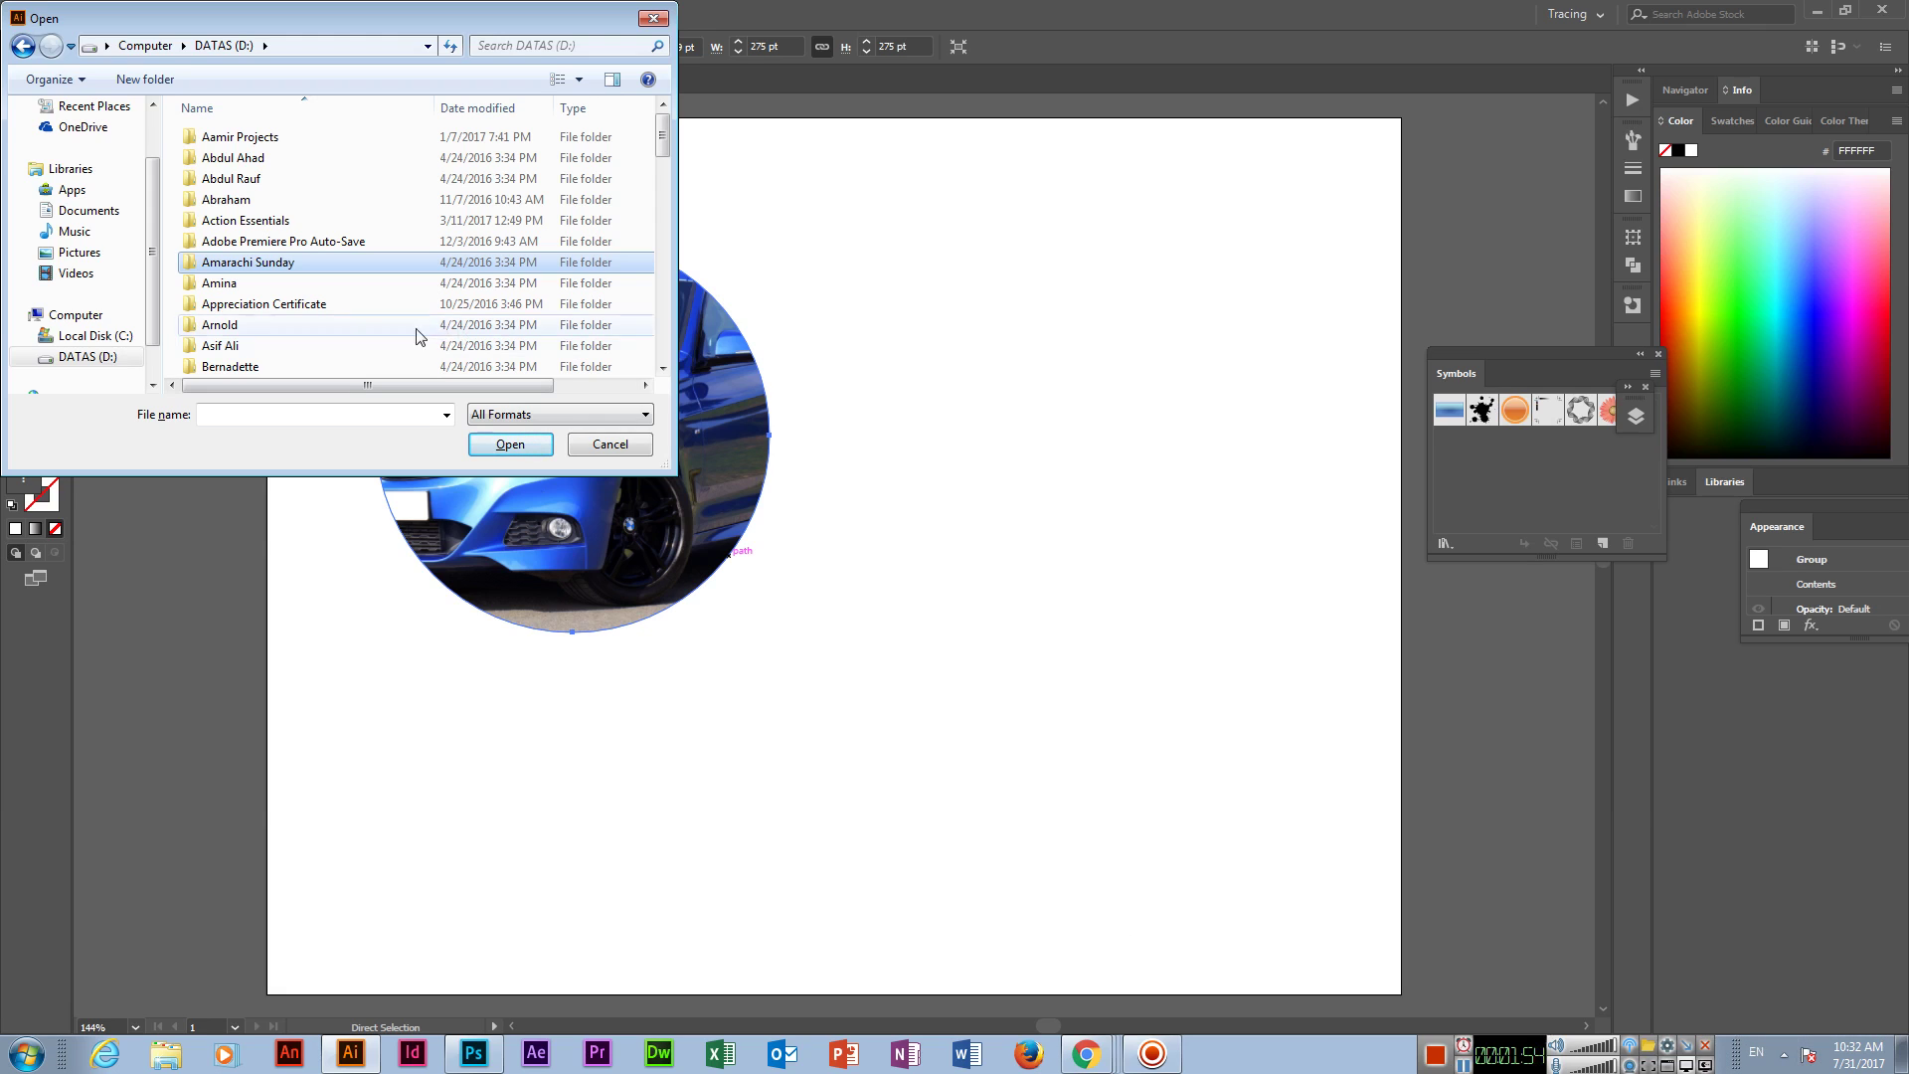
{"action": "left_click", "coordinate": [295, 312]}
{"action": "scroll", "coordinate": [296, 313], "scroll_direction": "down", "scroll_amount": 5}
{"action": "double_click", "coordinate": [296, 312]}
{"action": "key", "text": "Return"}
{"action": "key", "text": "f"}
{"action": "key", "text": "Return"}
{"action": "type", "text": "im"}
{"action": "key", "text": "Return"}
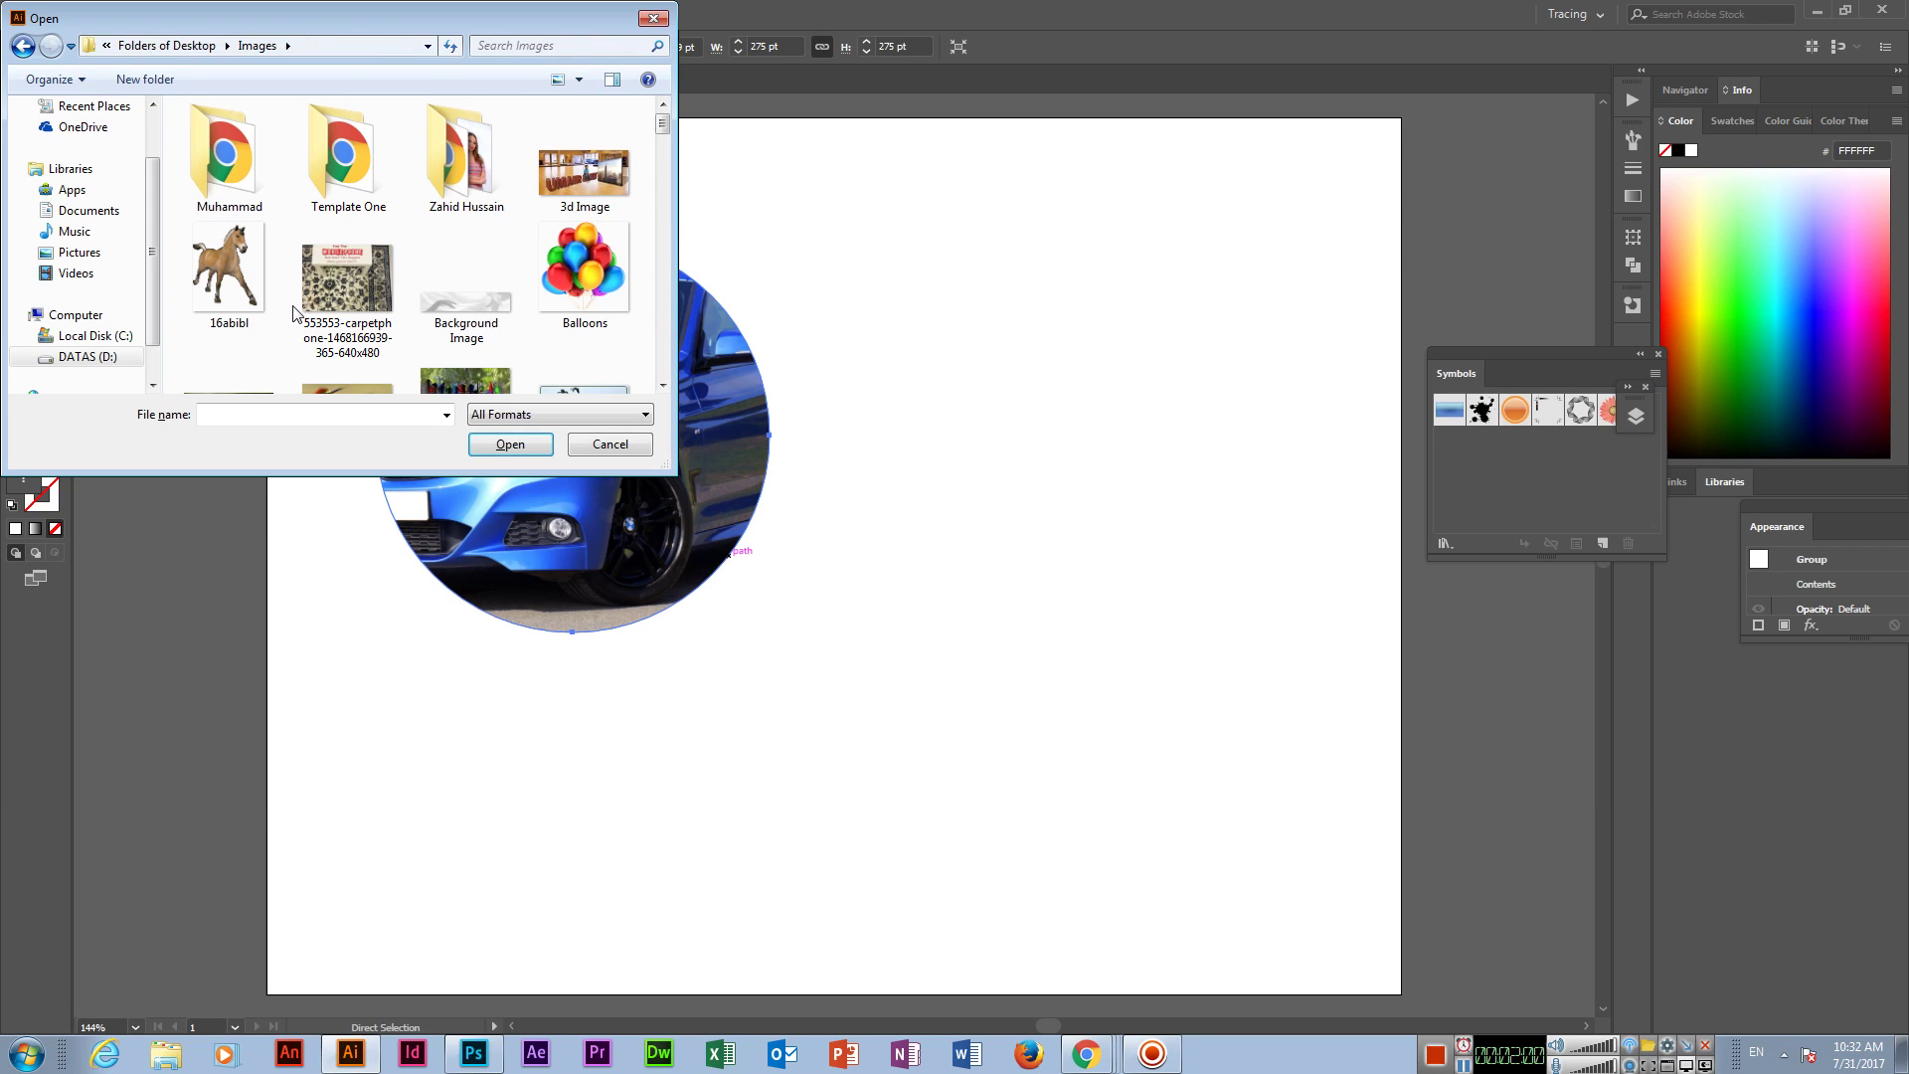
Step: Select Fish.jpg and open it as a new document
{"action": "type", "text": "b"}
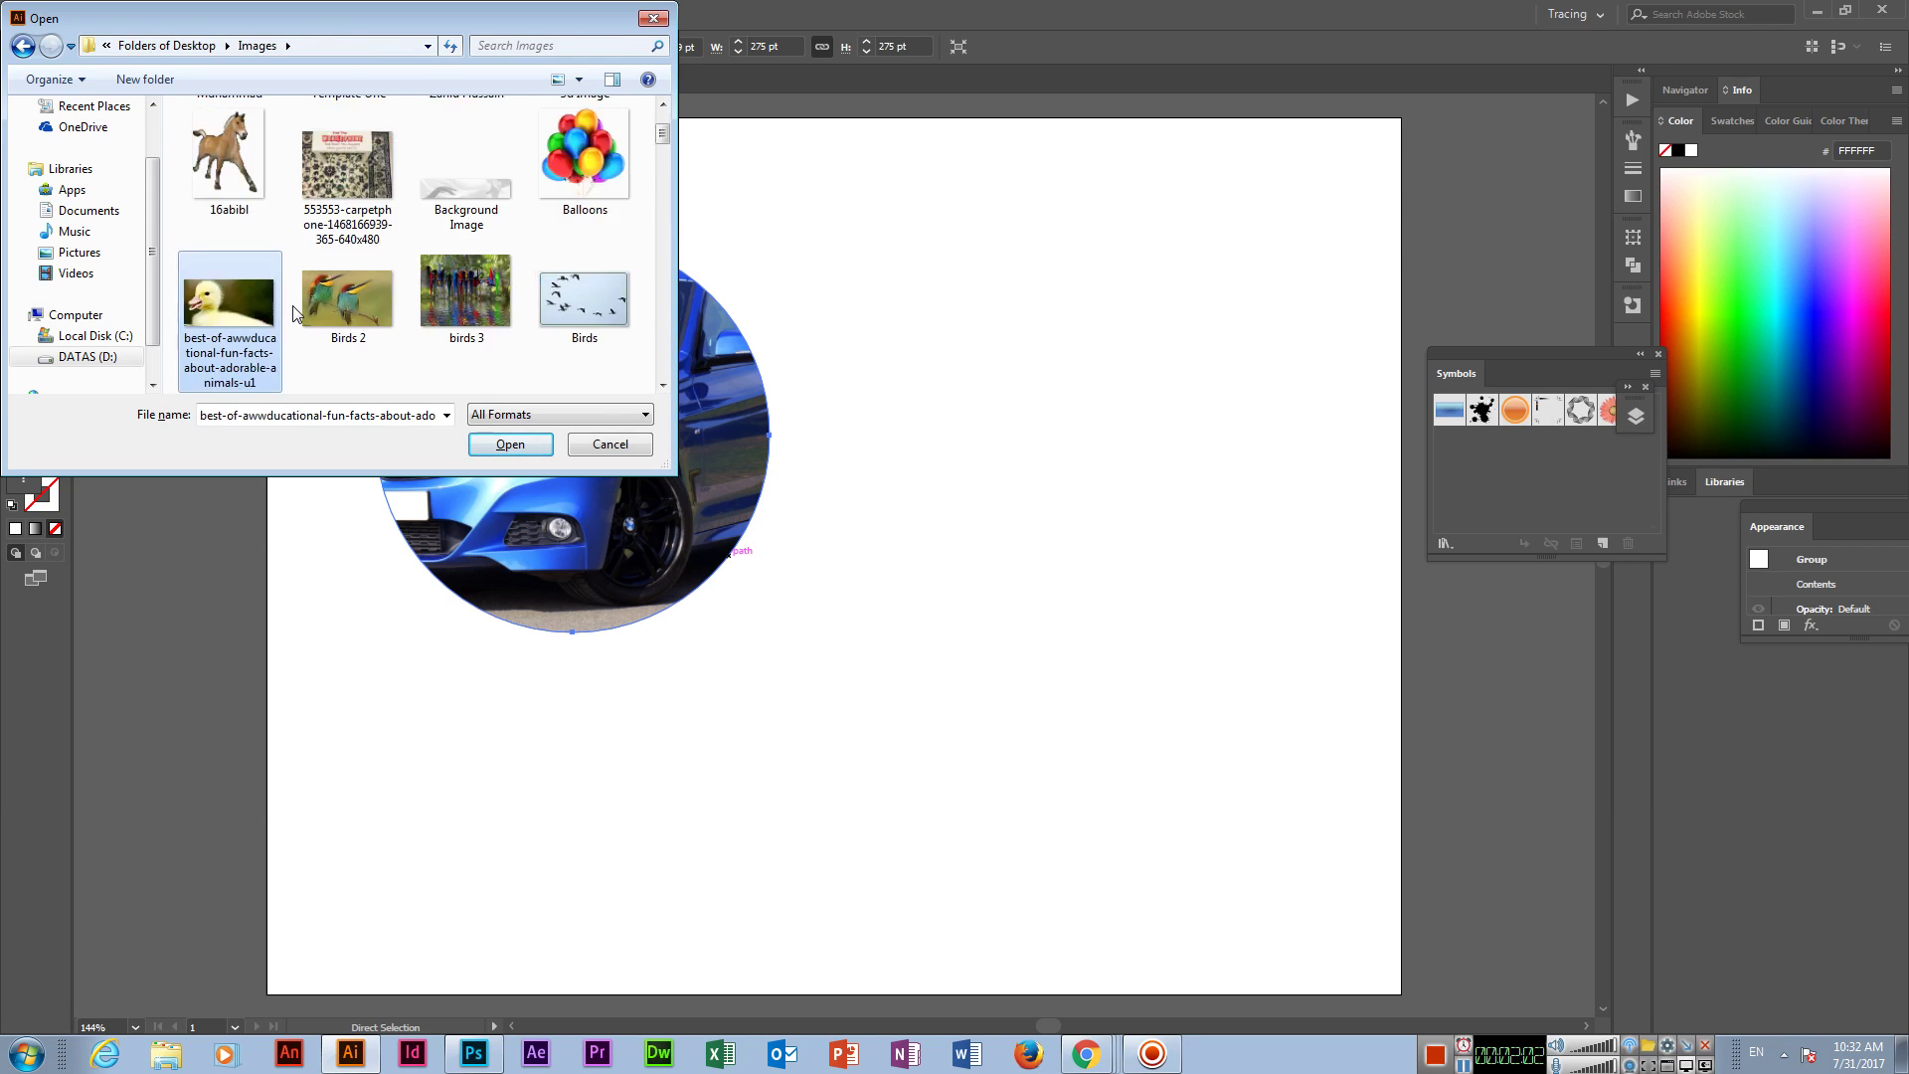
{"action": "type", "text": "u"}
{"action": "key", "text": "Right"}
{"action": "key", "text": "Right"}
{"action": "key", "text": "Left"}
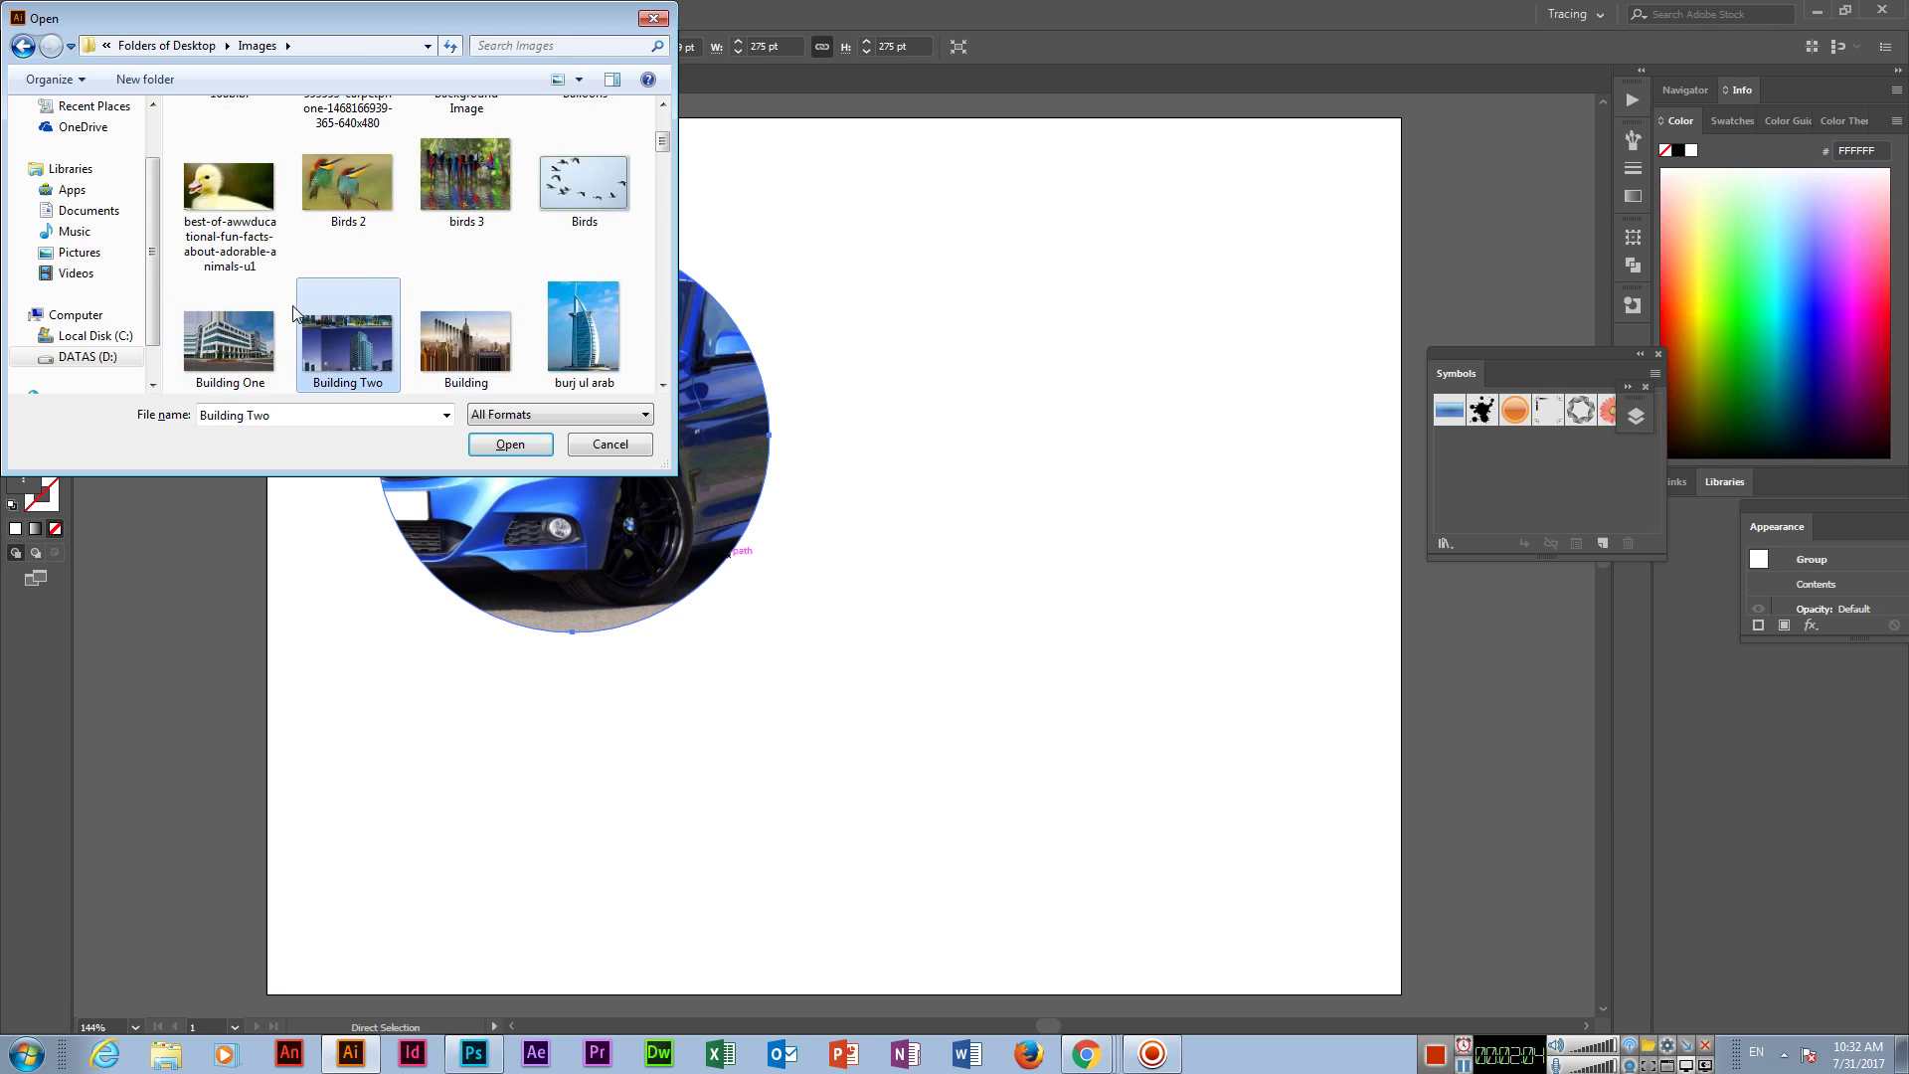
{"action": "key", "text": "Down"}
{"action": "key", "text": "Down"}
{"action": "key", "text": "Down"}
{"action": "key", "text": "Down"}
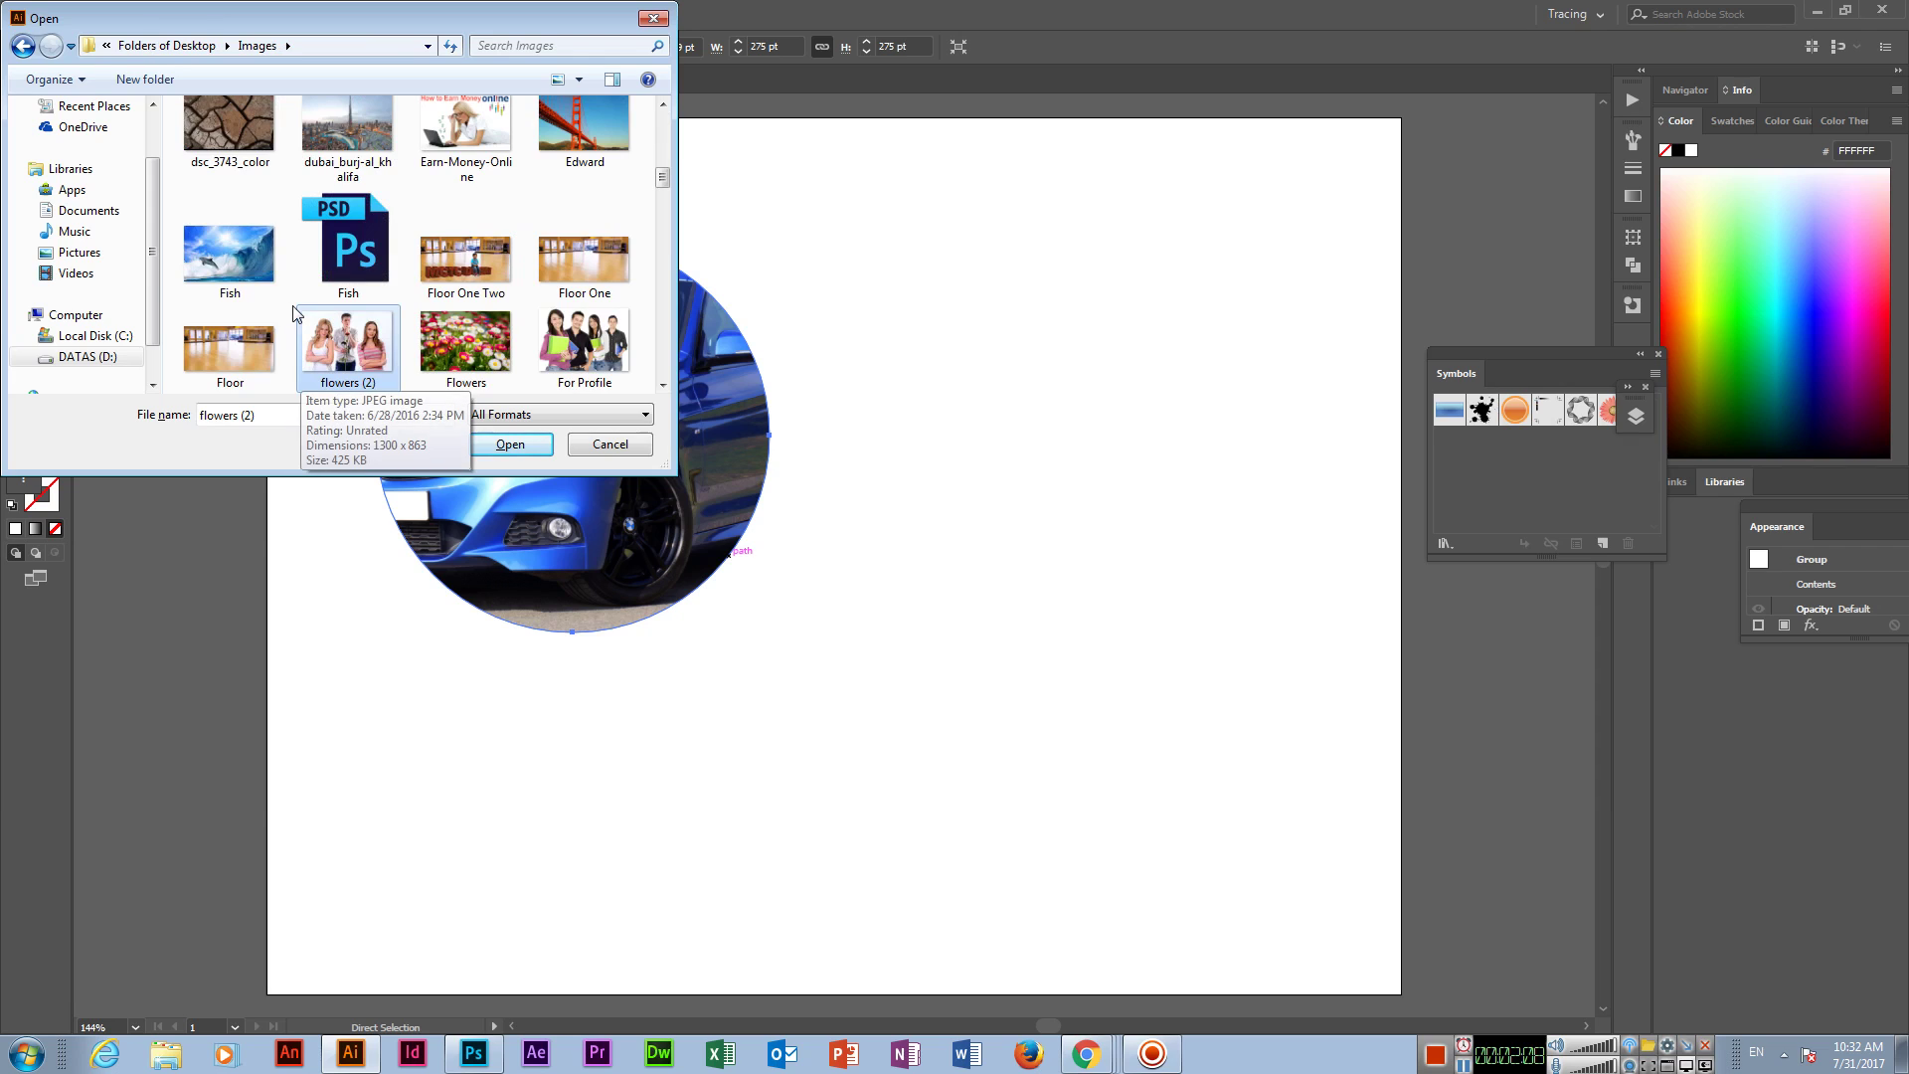
{"action": "key", "text": "Left"}
{"action": "key", "text": "Up"}
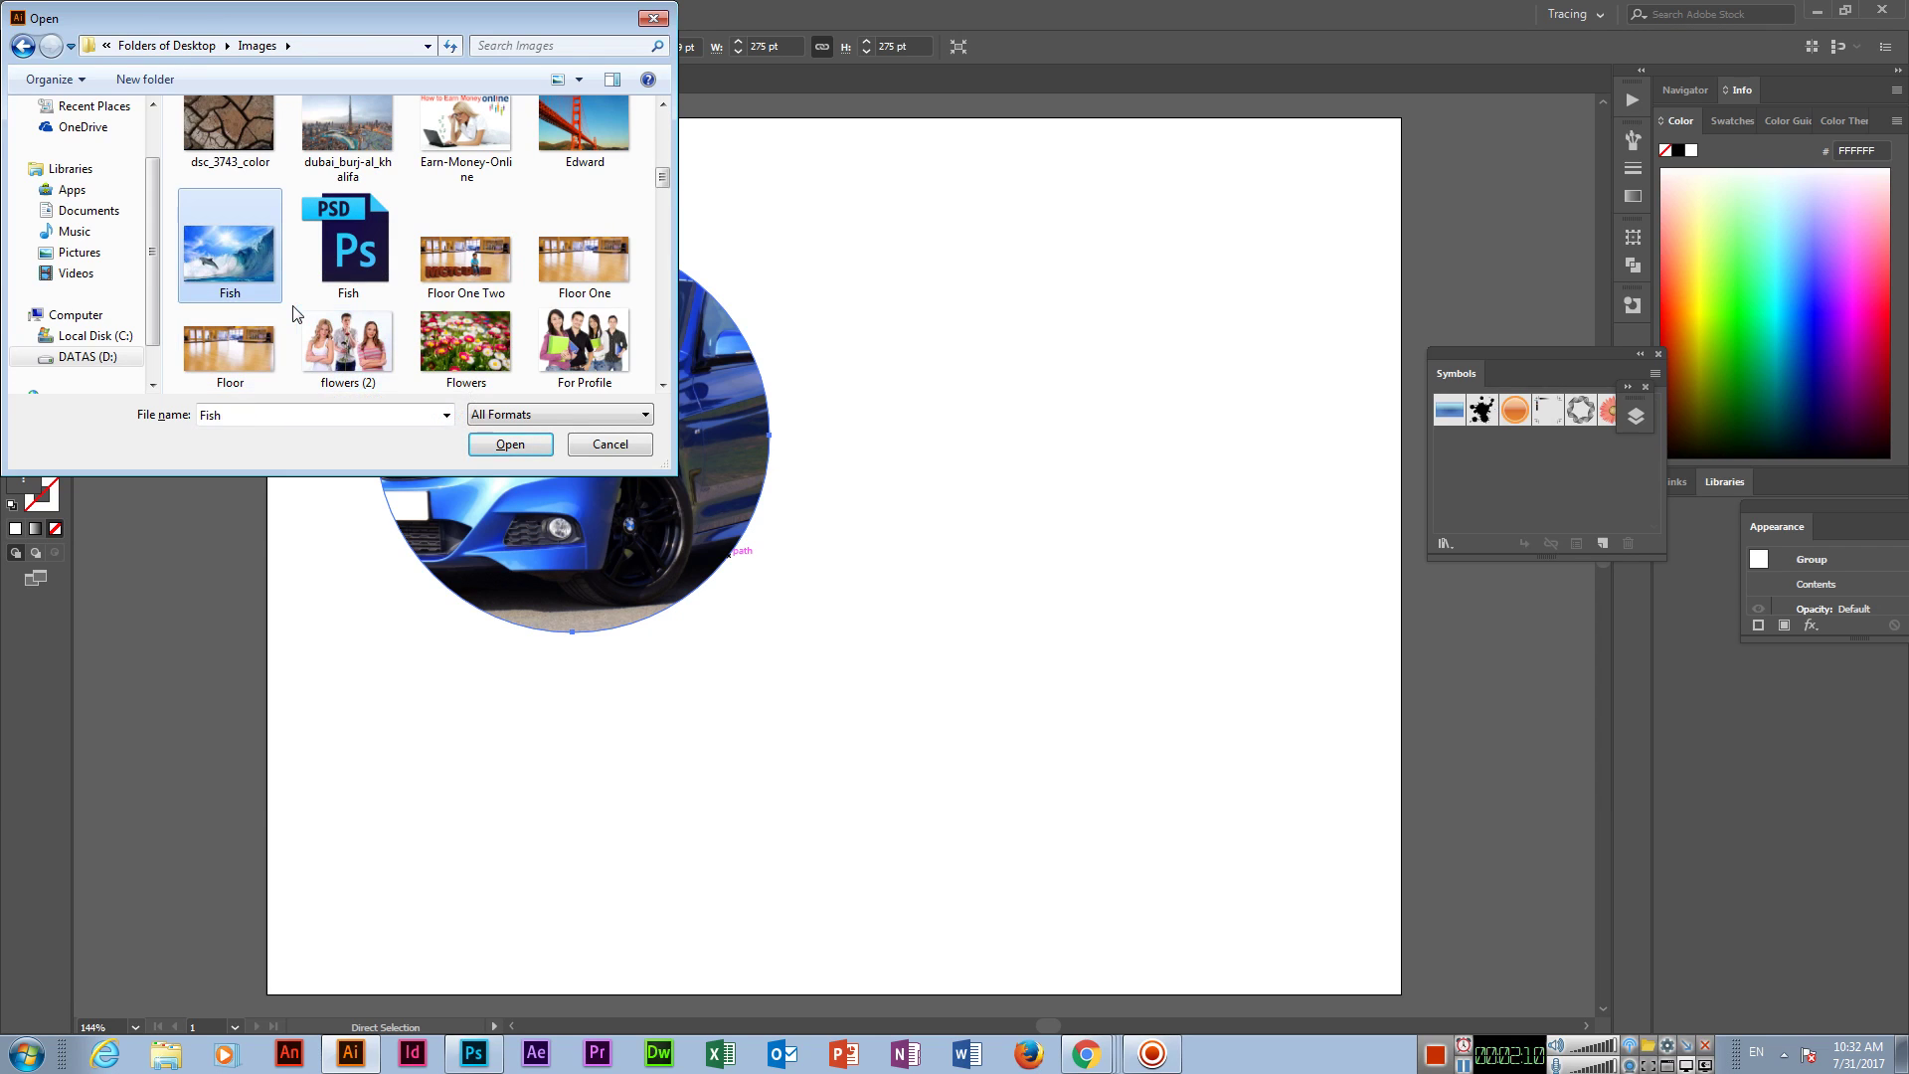
{"action": "key", "text": "Return"}
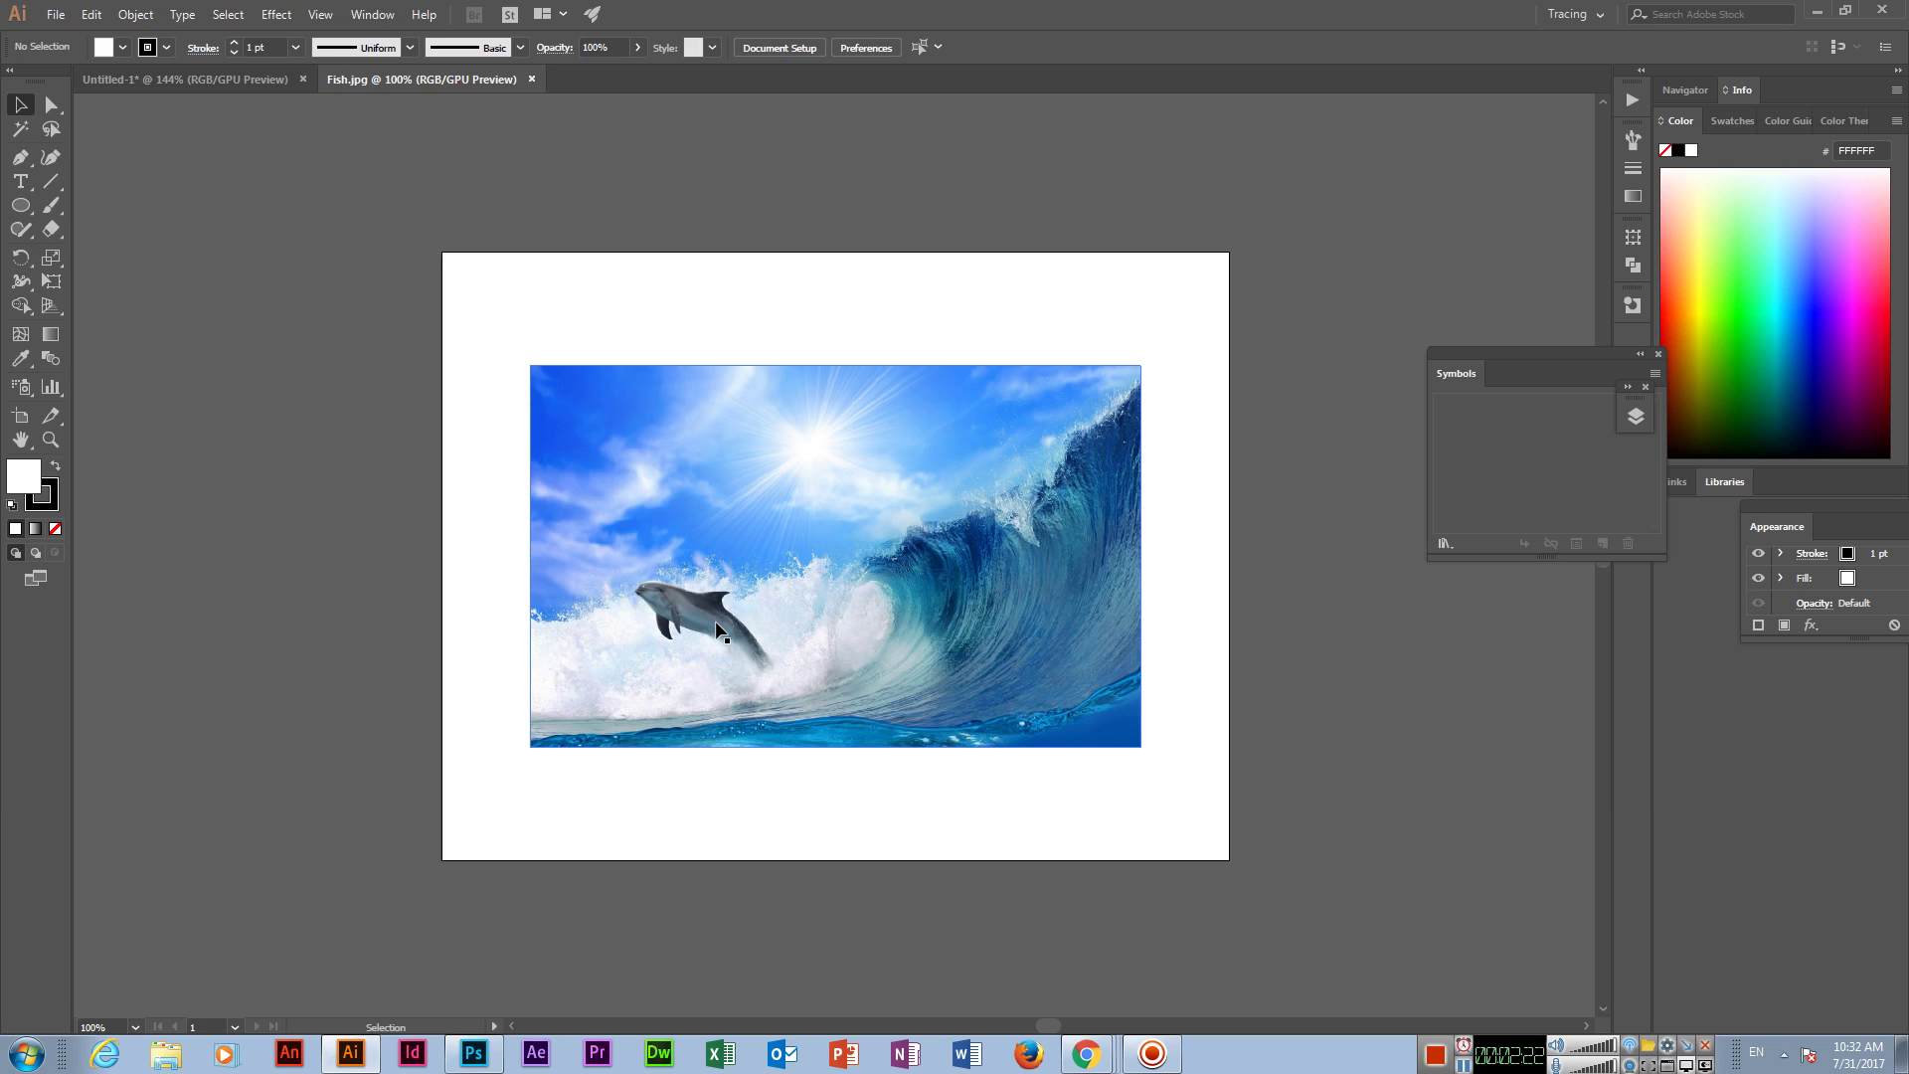
Step: Zoom in closely on the dolphin in Fish.jpg, ready to trace its outline
{"action": "key", "text": "ctrl+plus"}
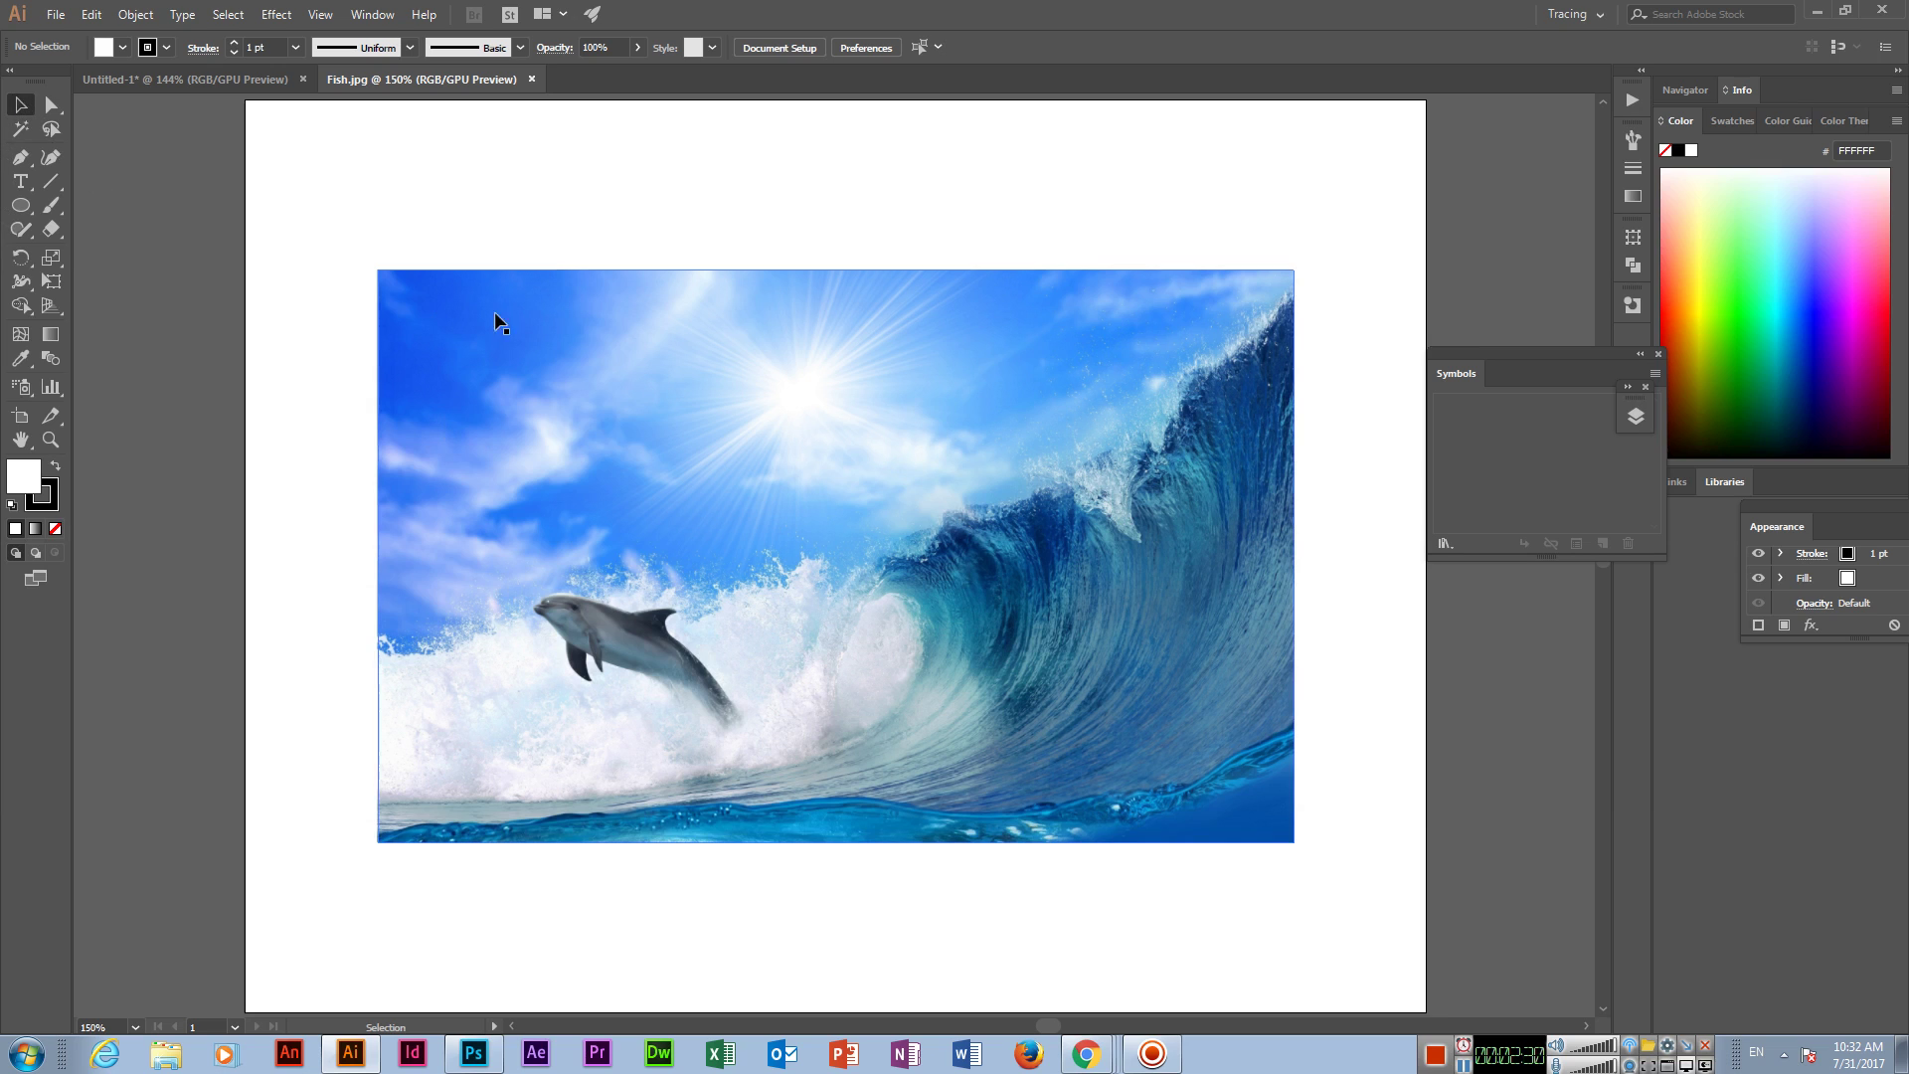
{"action": "left_click", "coordinate": [550, 461]}
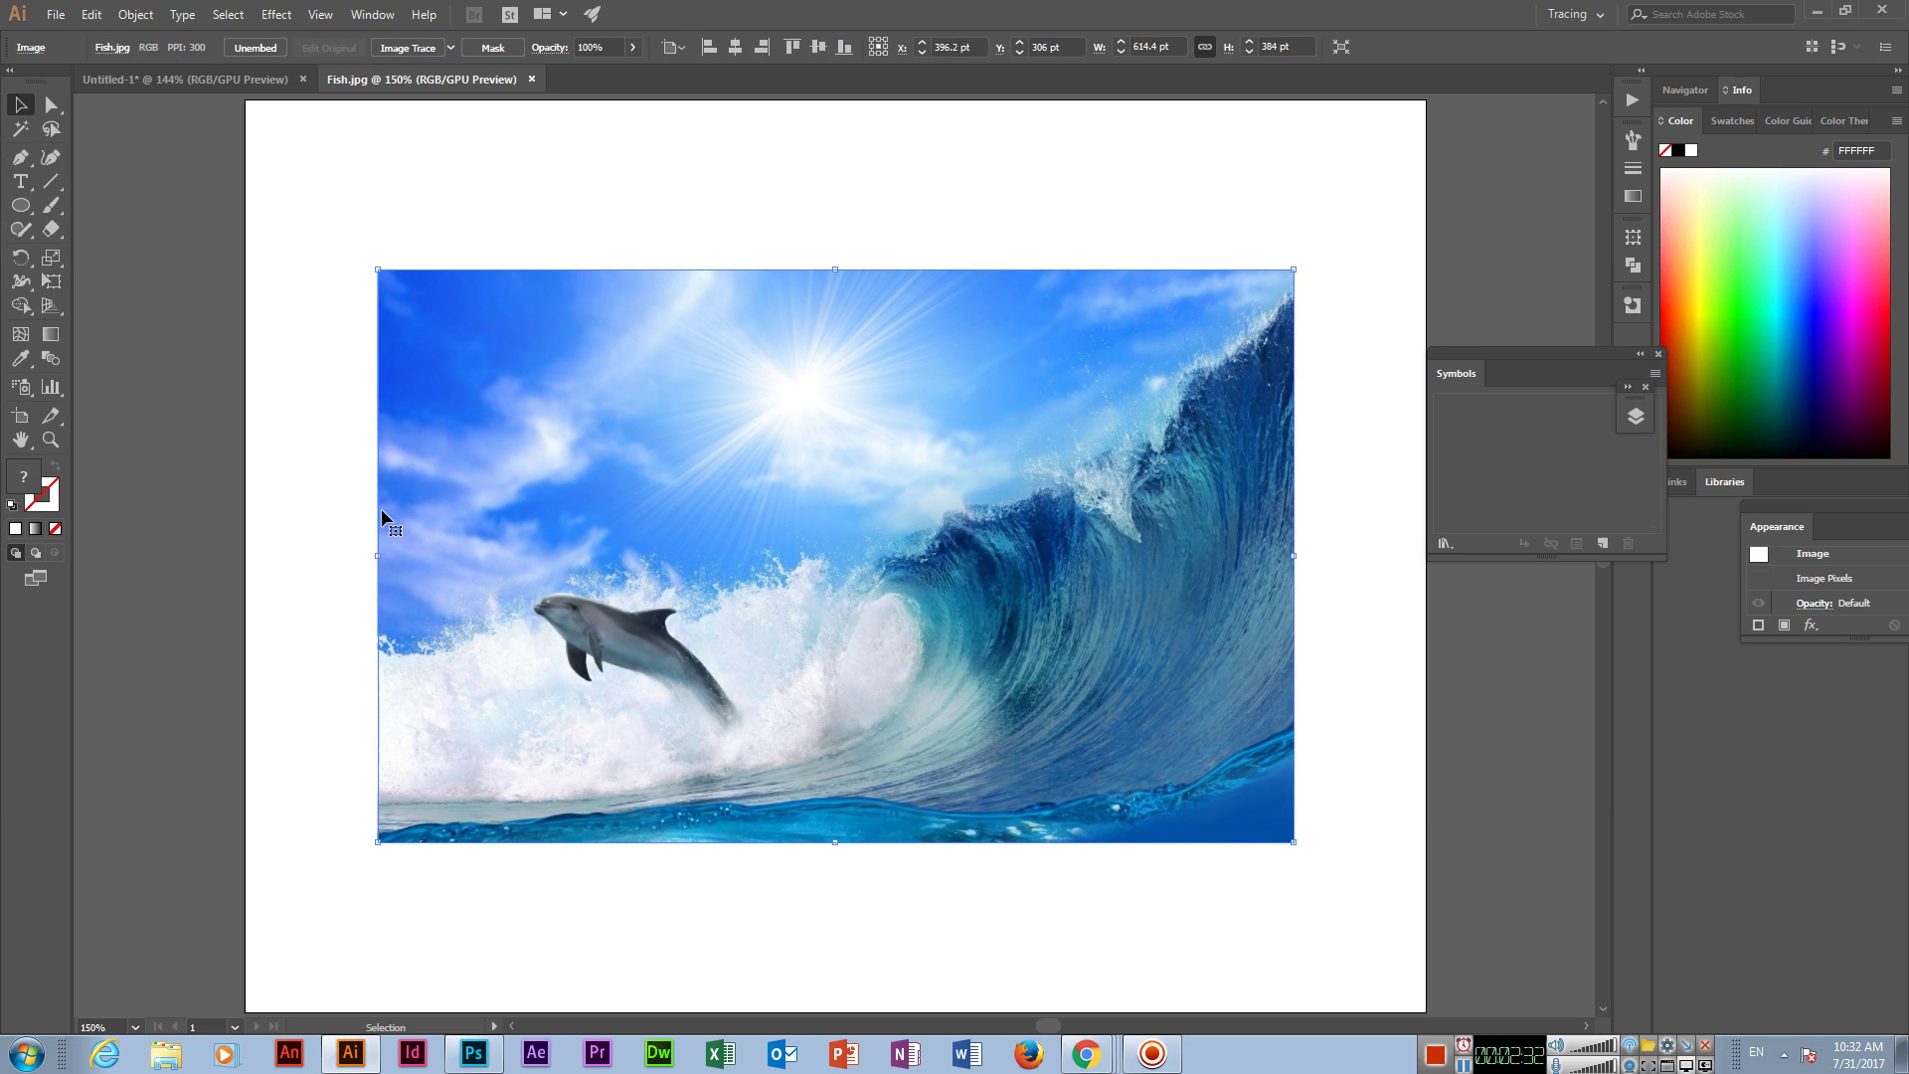
{"action": "left_click", "coordinate": [17, 161]}
{"action": "left_click", "coordinate": [99, 157]}
{"action": "key", "text": "ctrl+equal"}
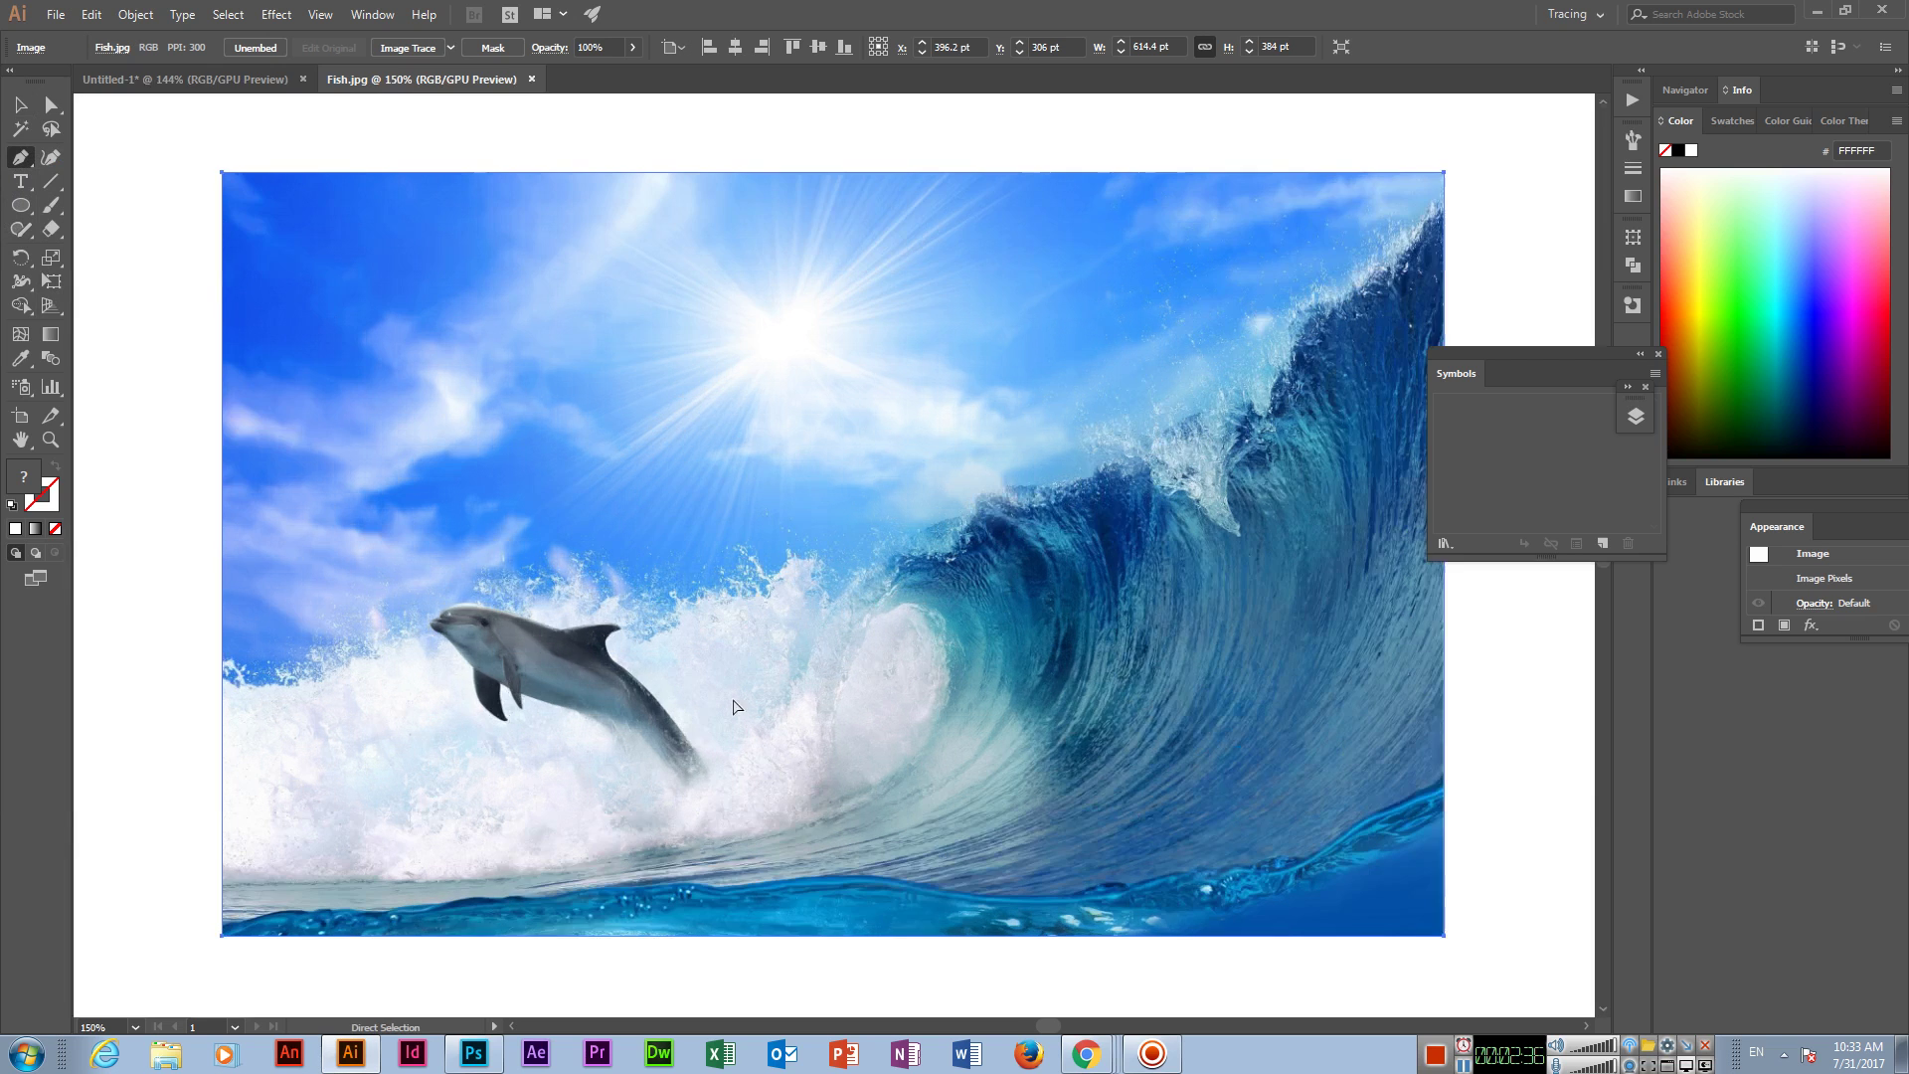
{"action": "key", "text": "ctrl+equal"}
{"action": "key", "text": "ctrl+equal"}
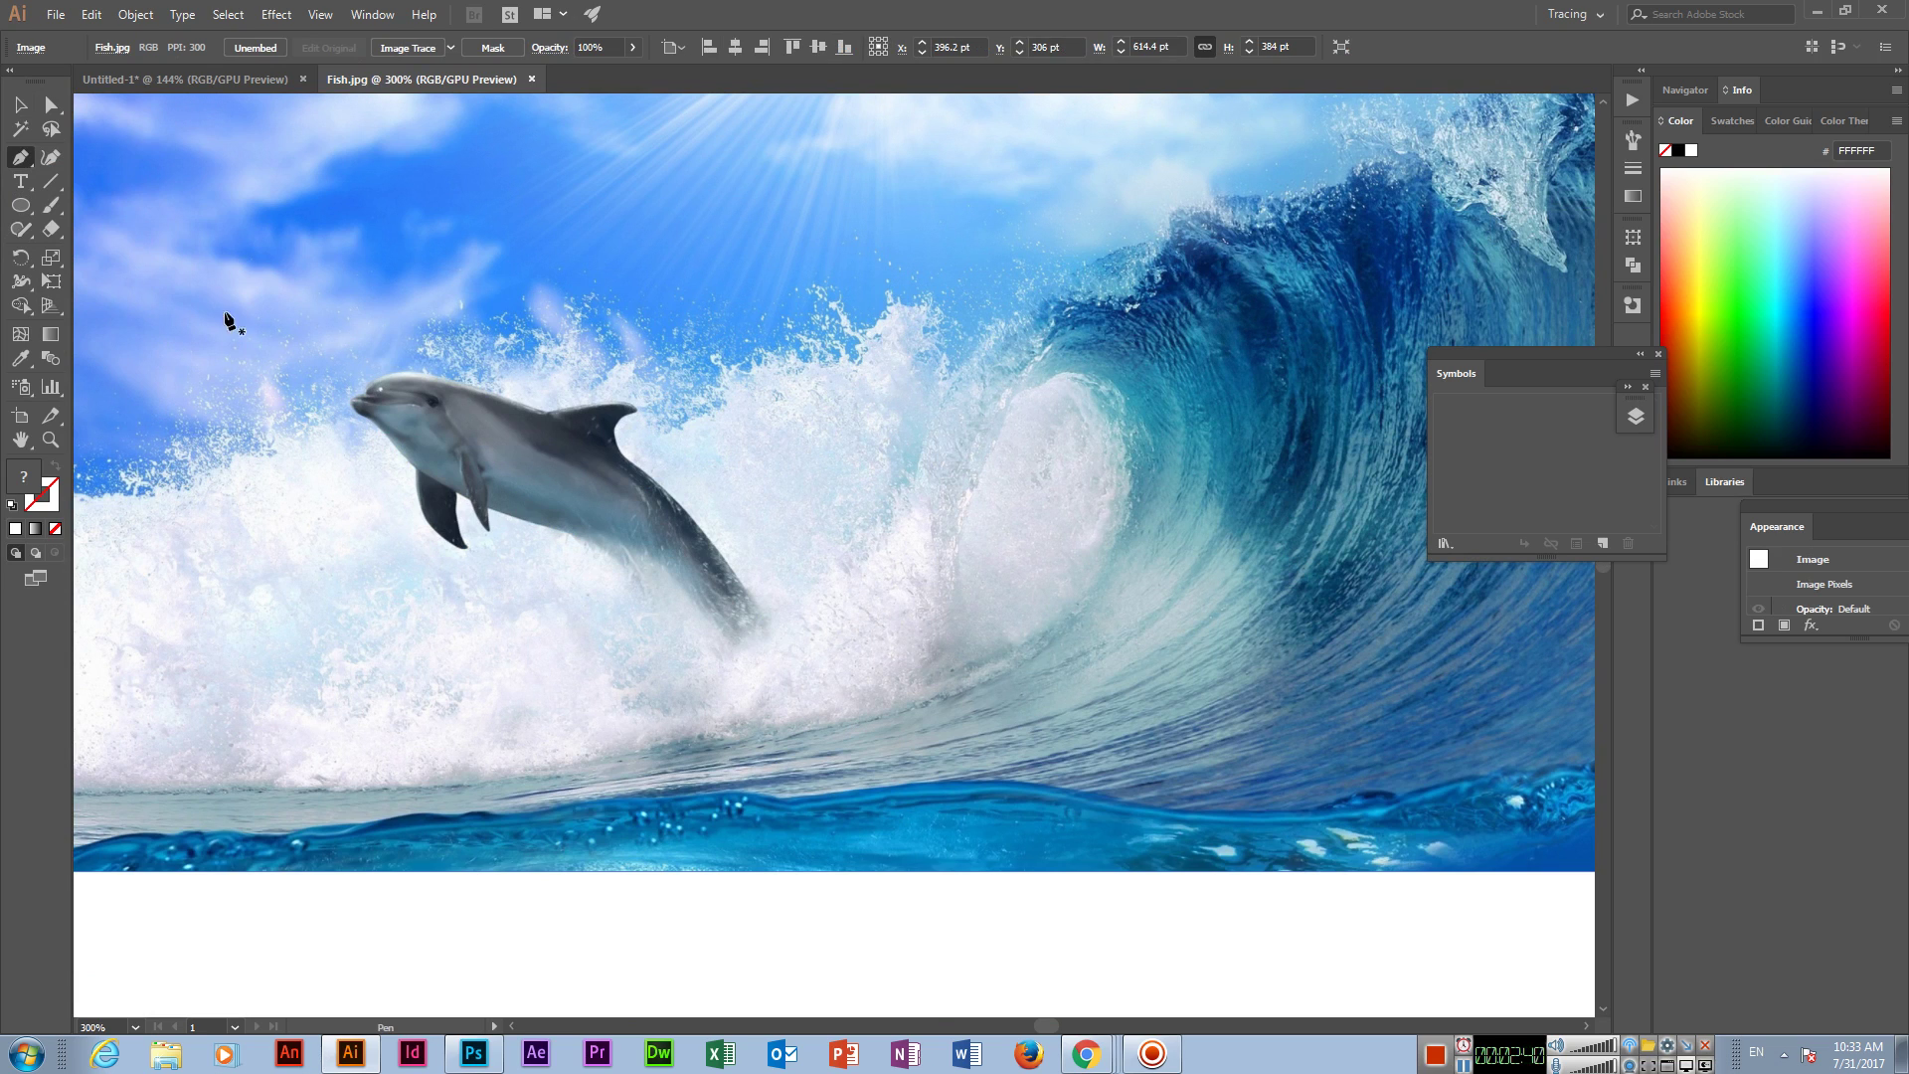
{"action": "left_click", "coordinate": [20, 104]}
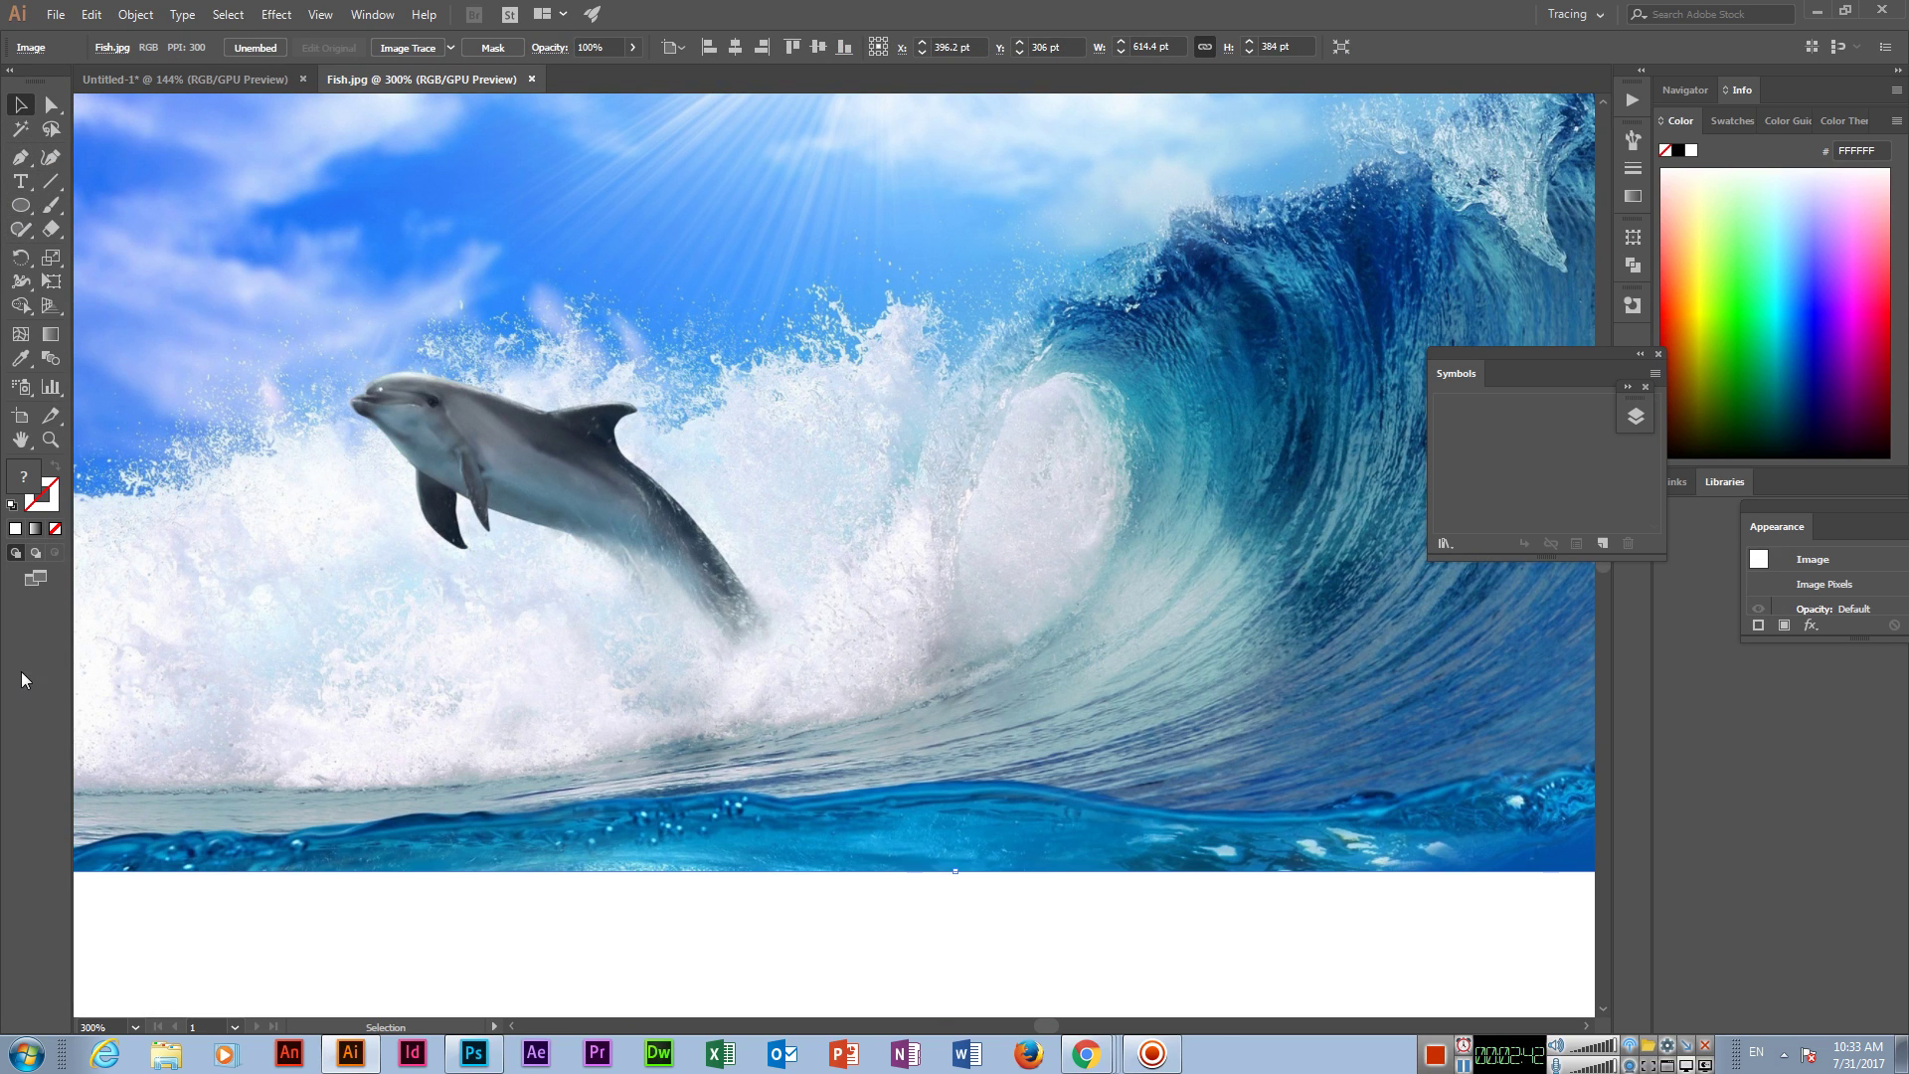
{"action": "left_click", "coordinate": [20, 181]}
Step: Set the Pen path's fill to None before tracing the dolphin
{"action": "left_click", "coordinate": [20, 156]}
{"action": "left_click", "coordinate": [469, 950]}
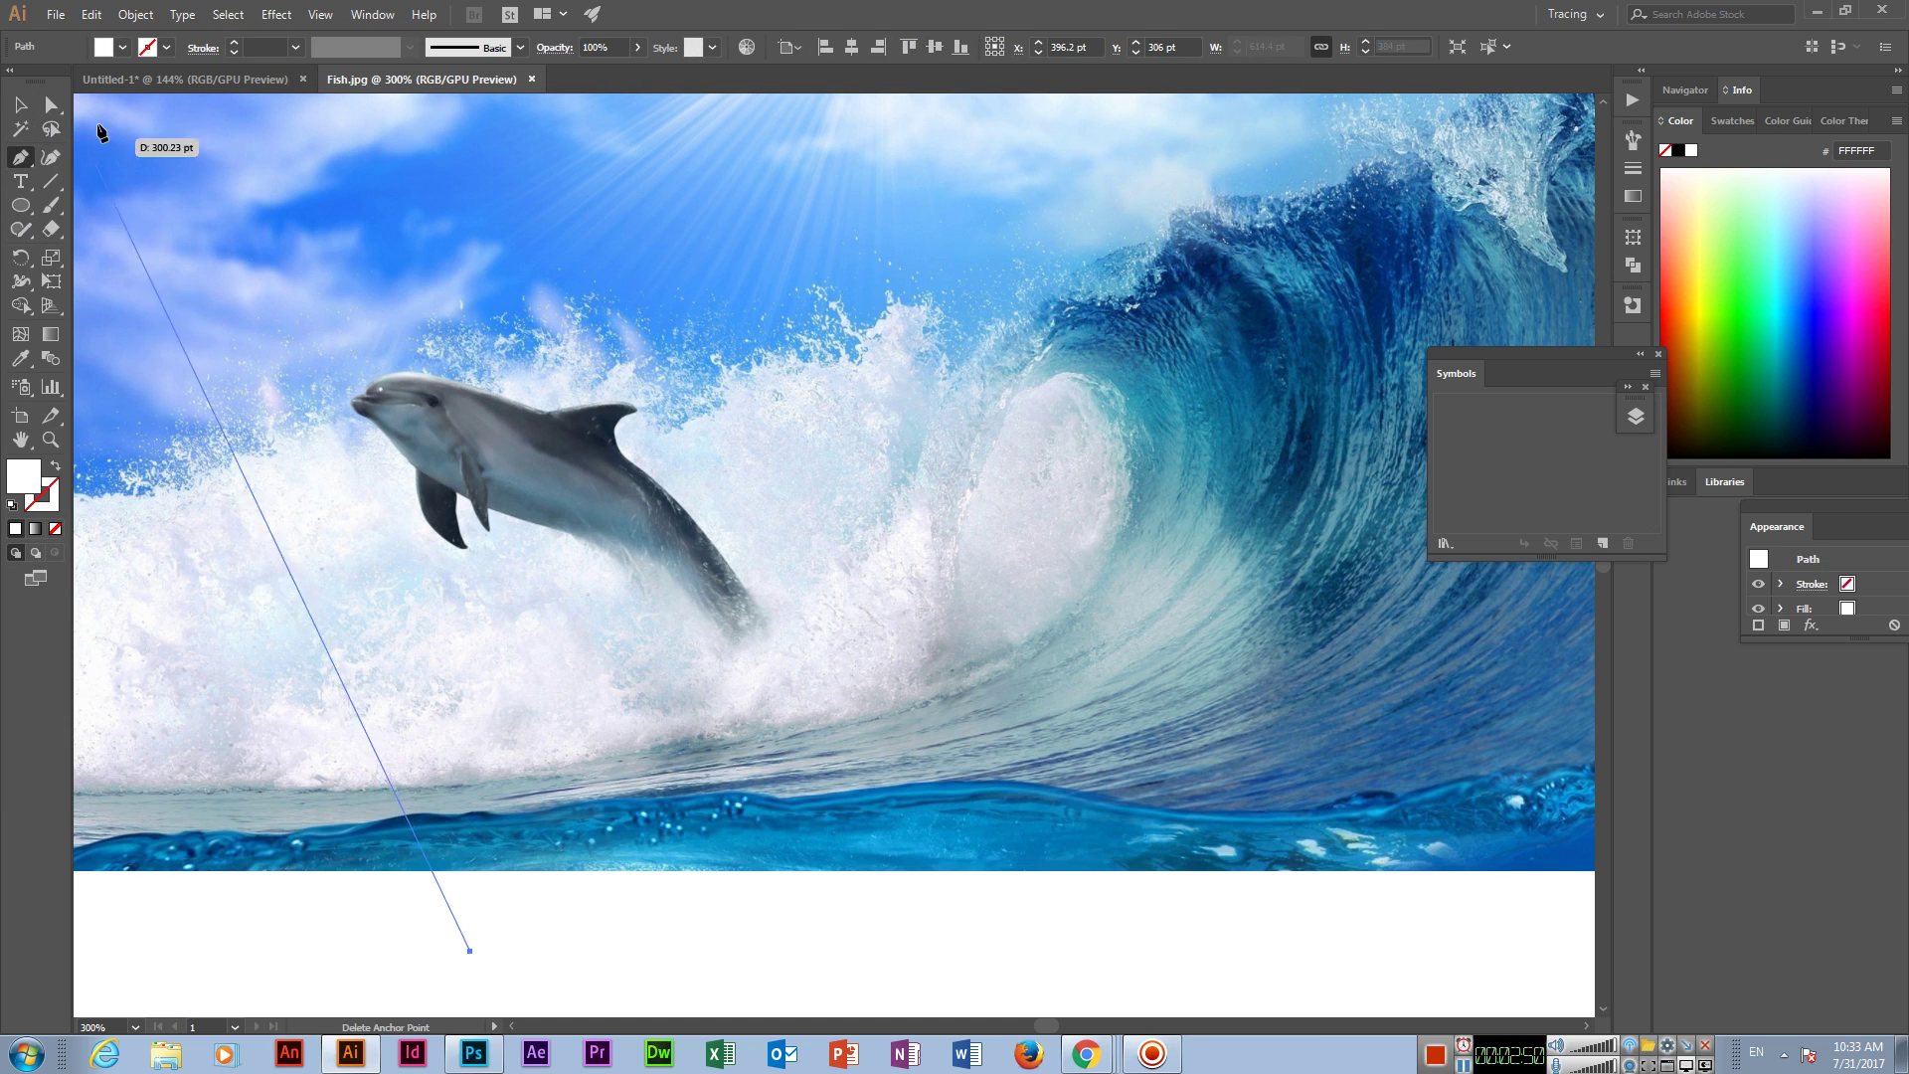
{"action": "left_click", "coordinate": [122, 50]}
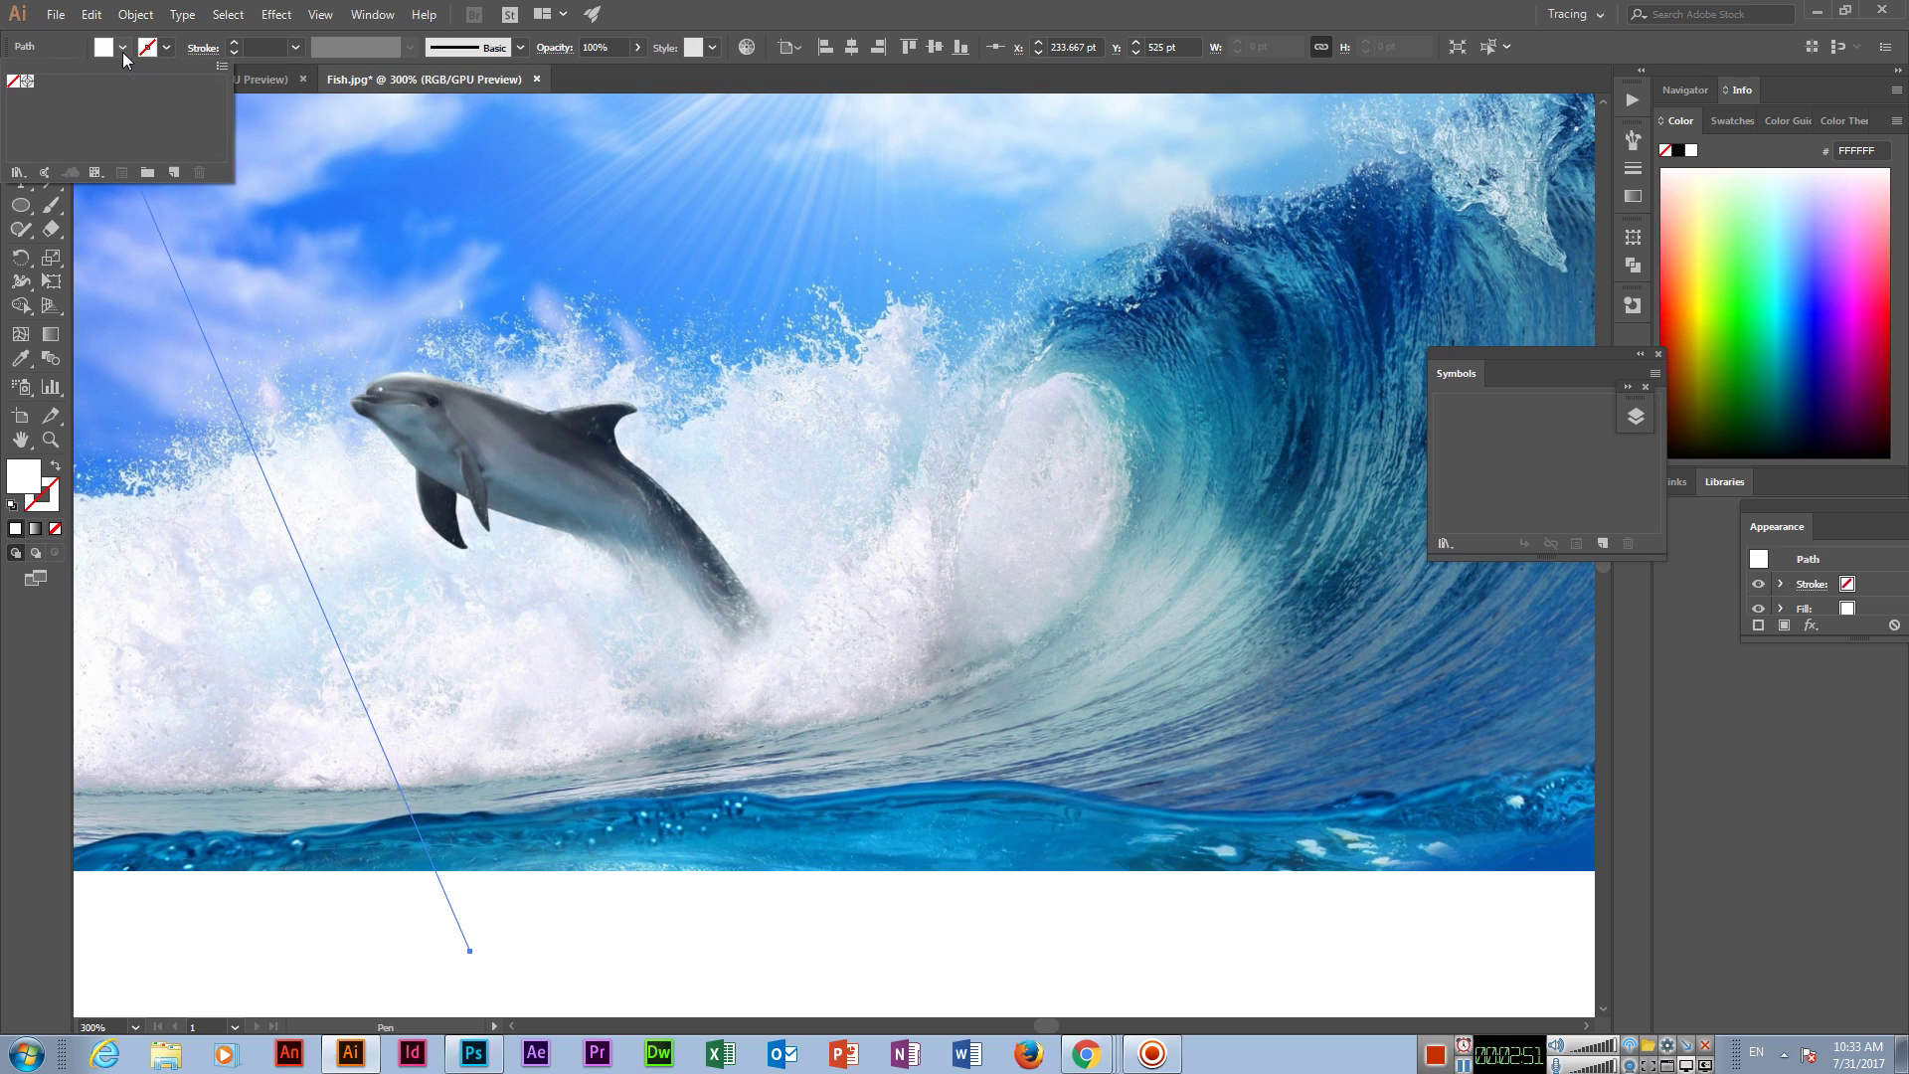
{"action": "left_click", "coordinate": [16, 80]}
{"action": "key", "text": "ctrl+z"}
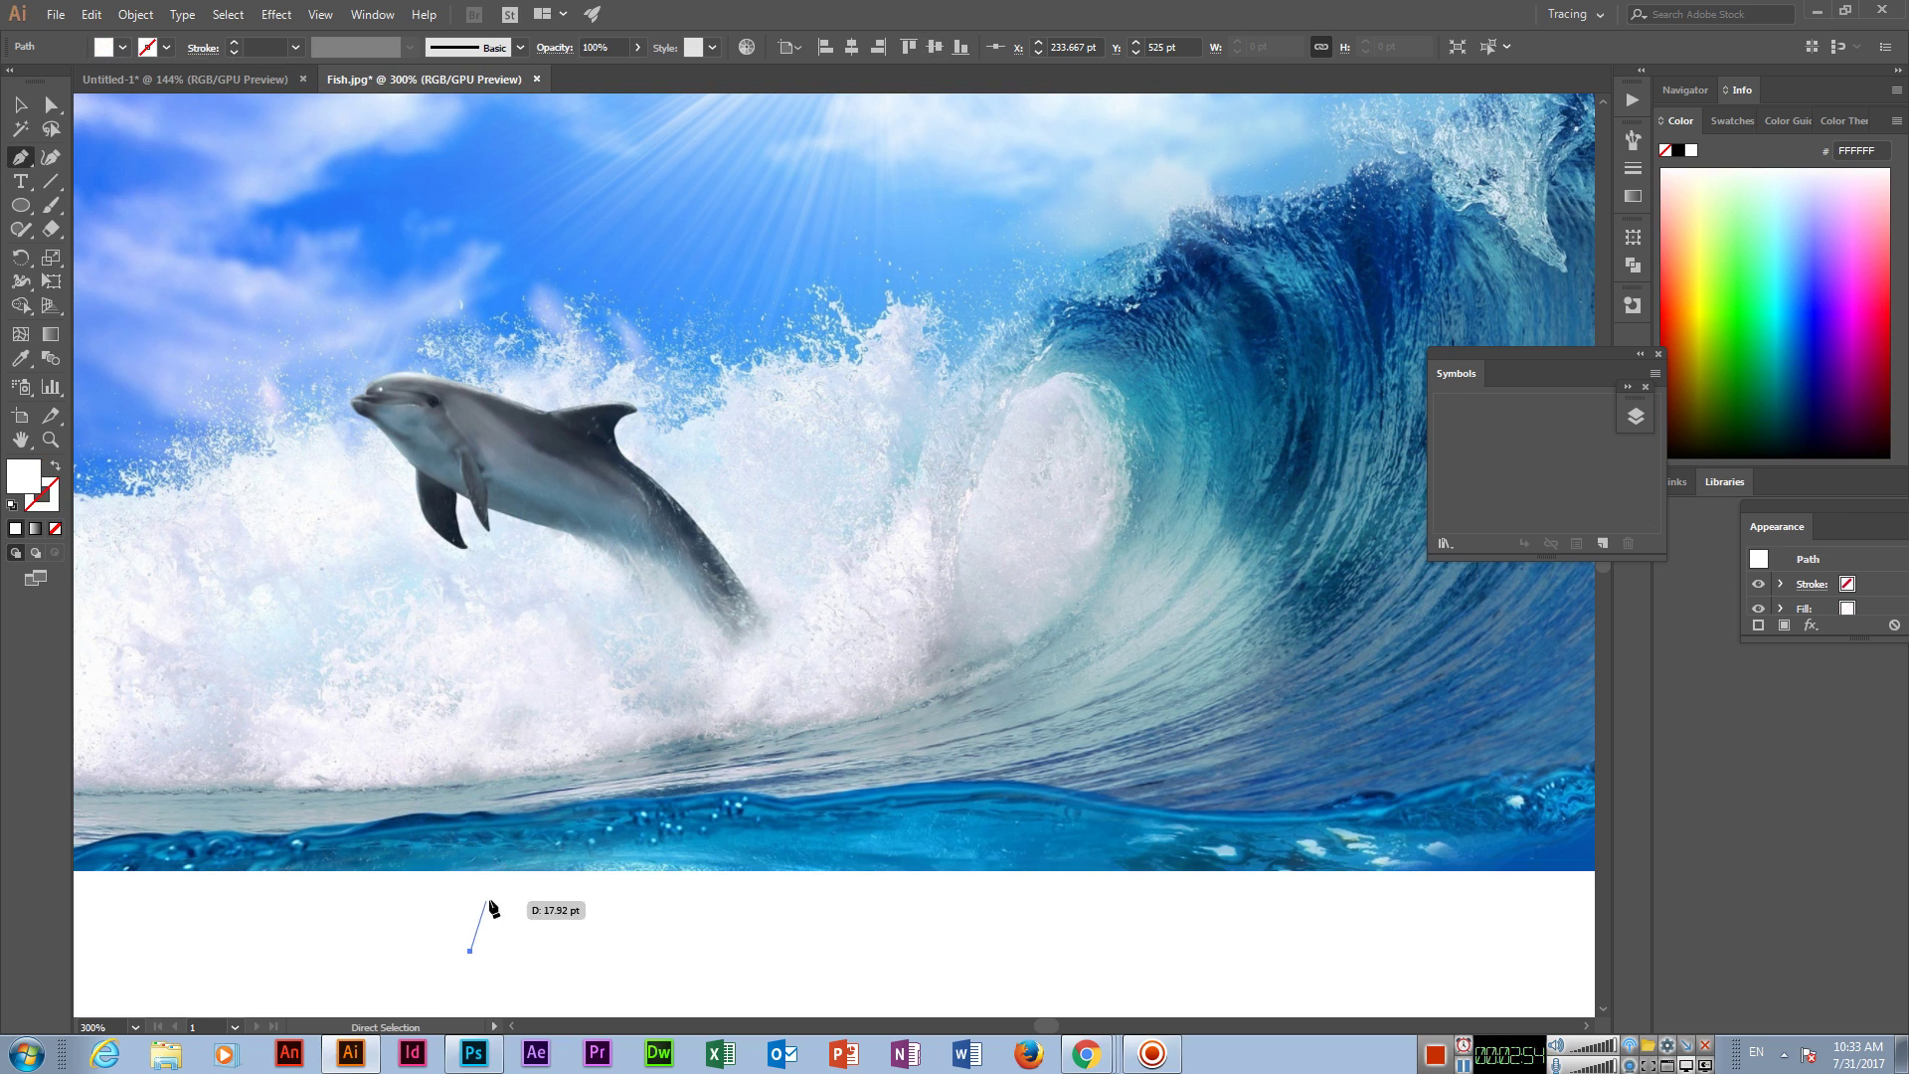
{"action": "left_click", "coordinate": [120, 50]}
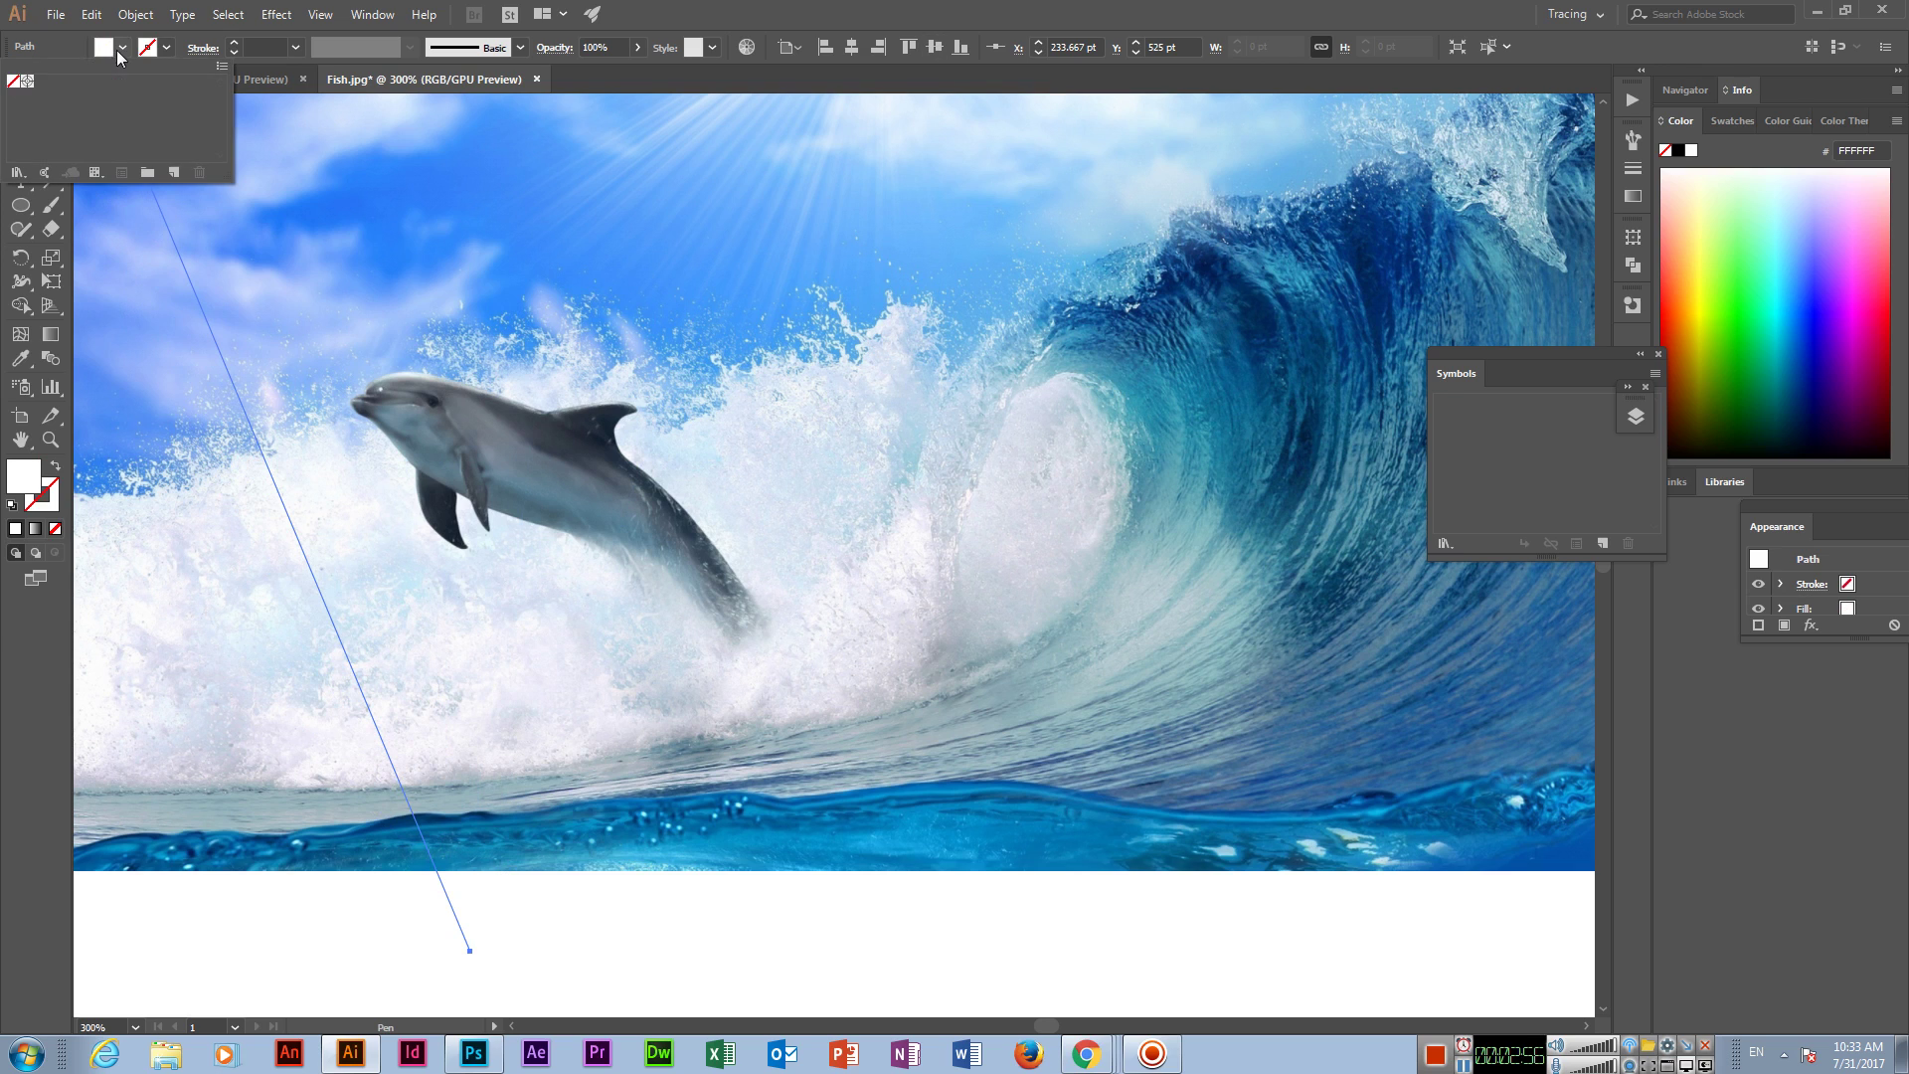
{"action": "left_click", "coordinate": [13, 81]}
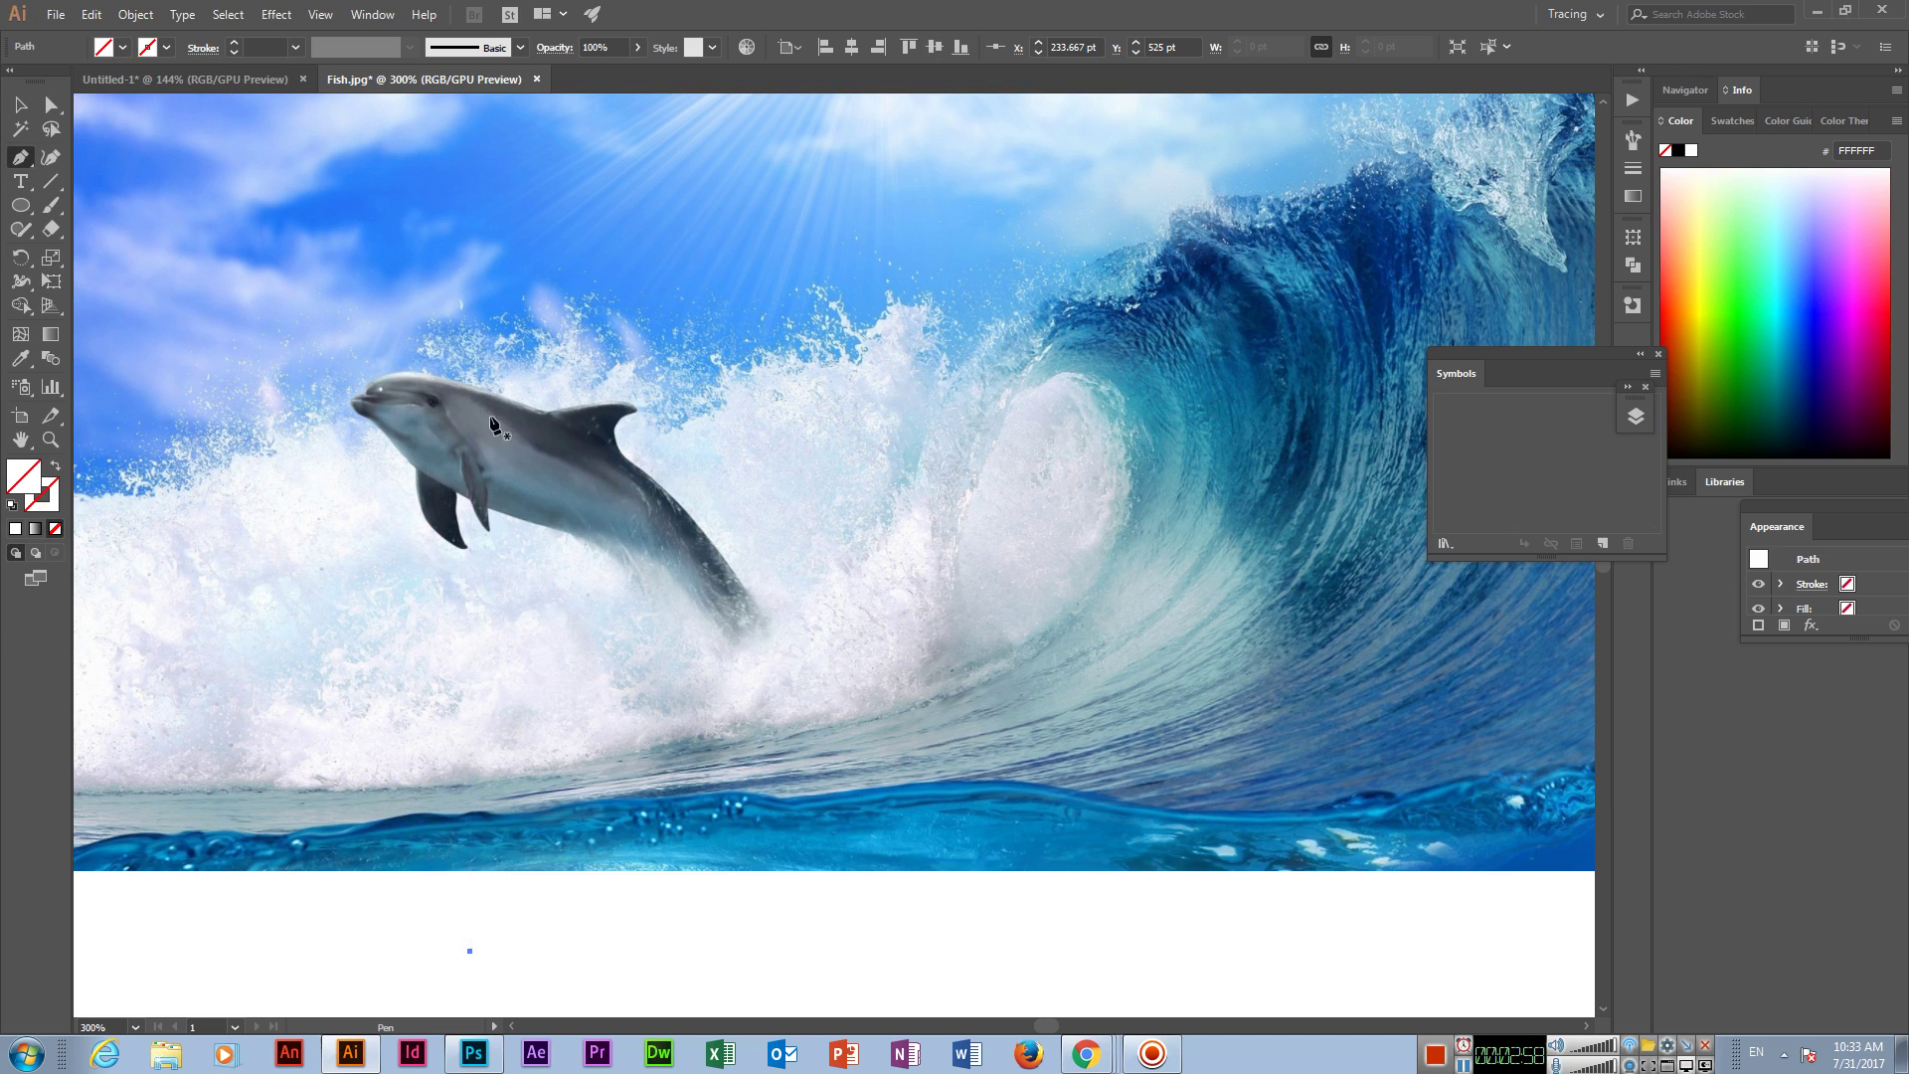
Step: Start the dolphin outline with curved anchors along its lower back
{"action": "left_click", "coordinate": [766, 618]}
{"action": "left_click_drag", "start_coordinate": [624, 460], "coordinate": [540, 416]}
{"action": "left_click_drag", "start_coordinate": [540, 415], "coordinate": [548, 410]}
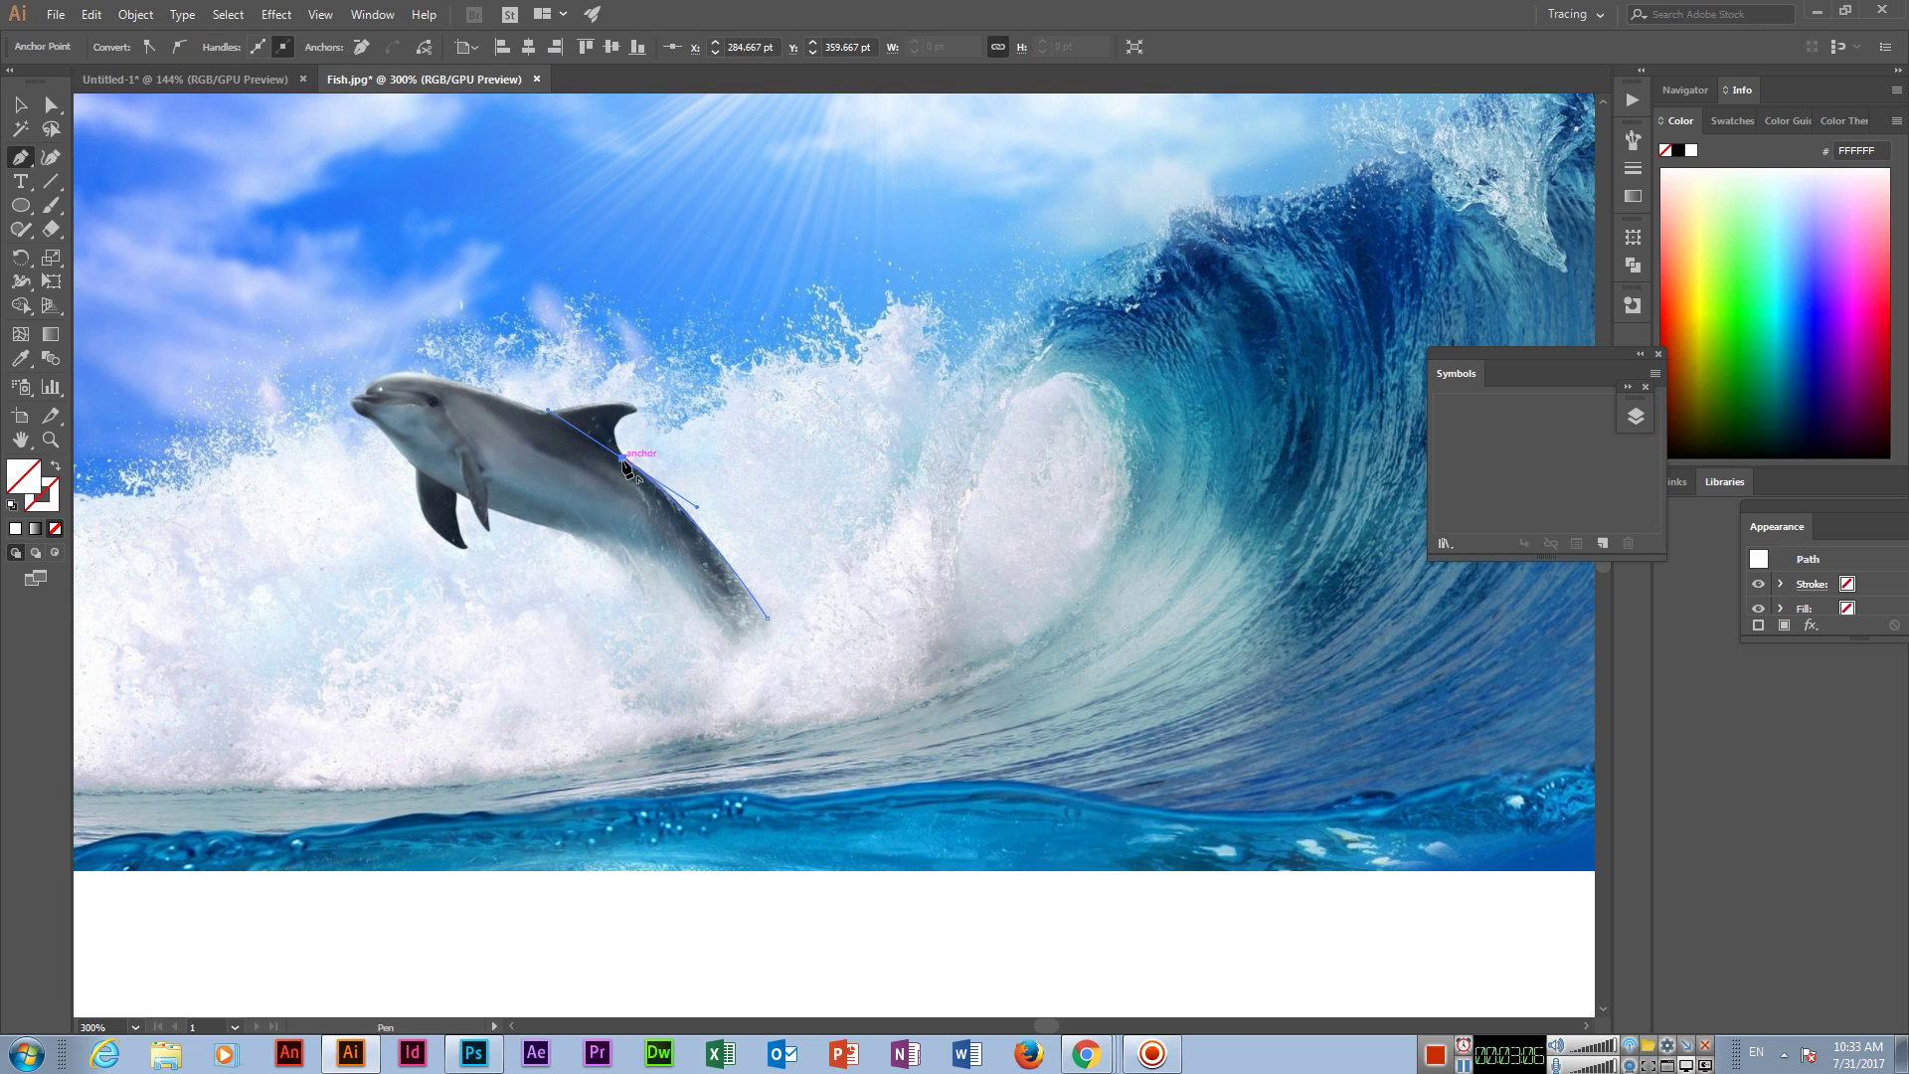
{"action": "scroll", "coordinate": [597, 448], "scroll_direction": "up", "scroll_amount": 2}
{"action": "scroll", "coordinate": [597, 448], "scroll_direction": "up", "scroll_amount": 3}
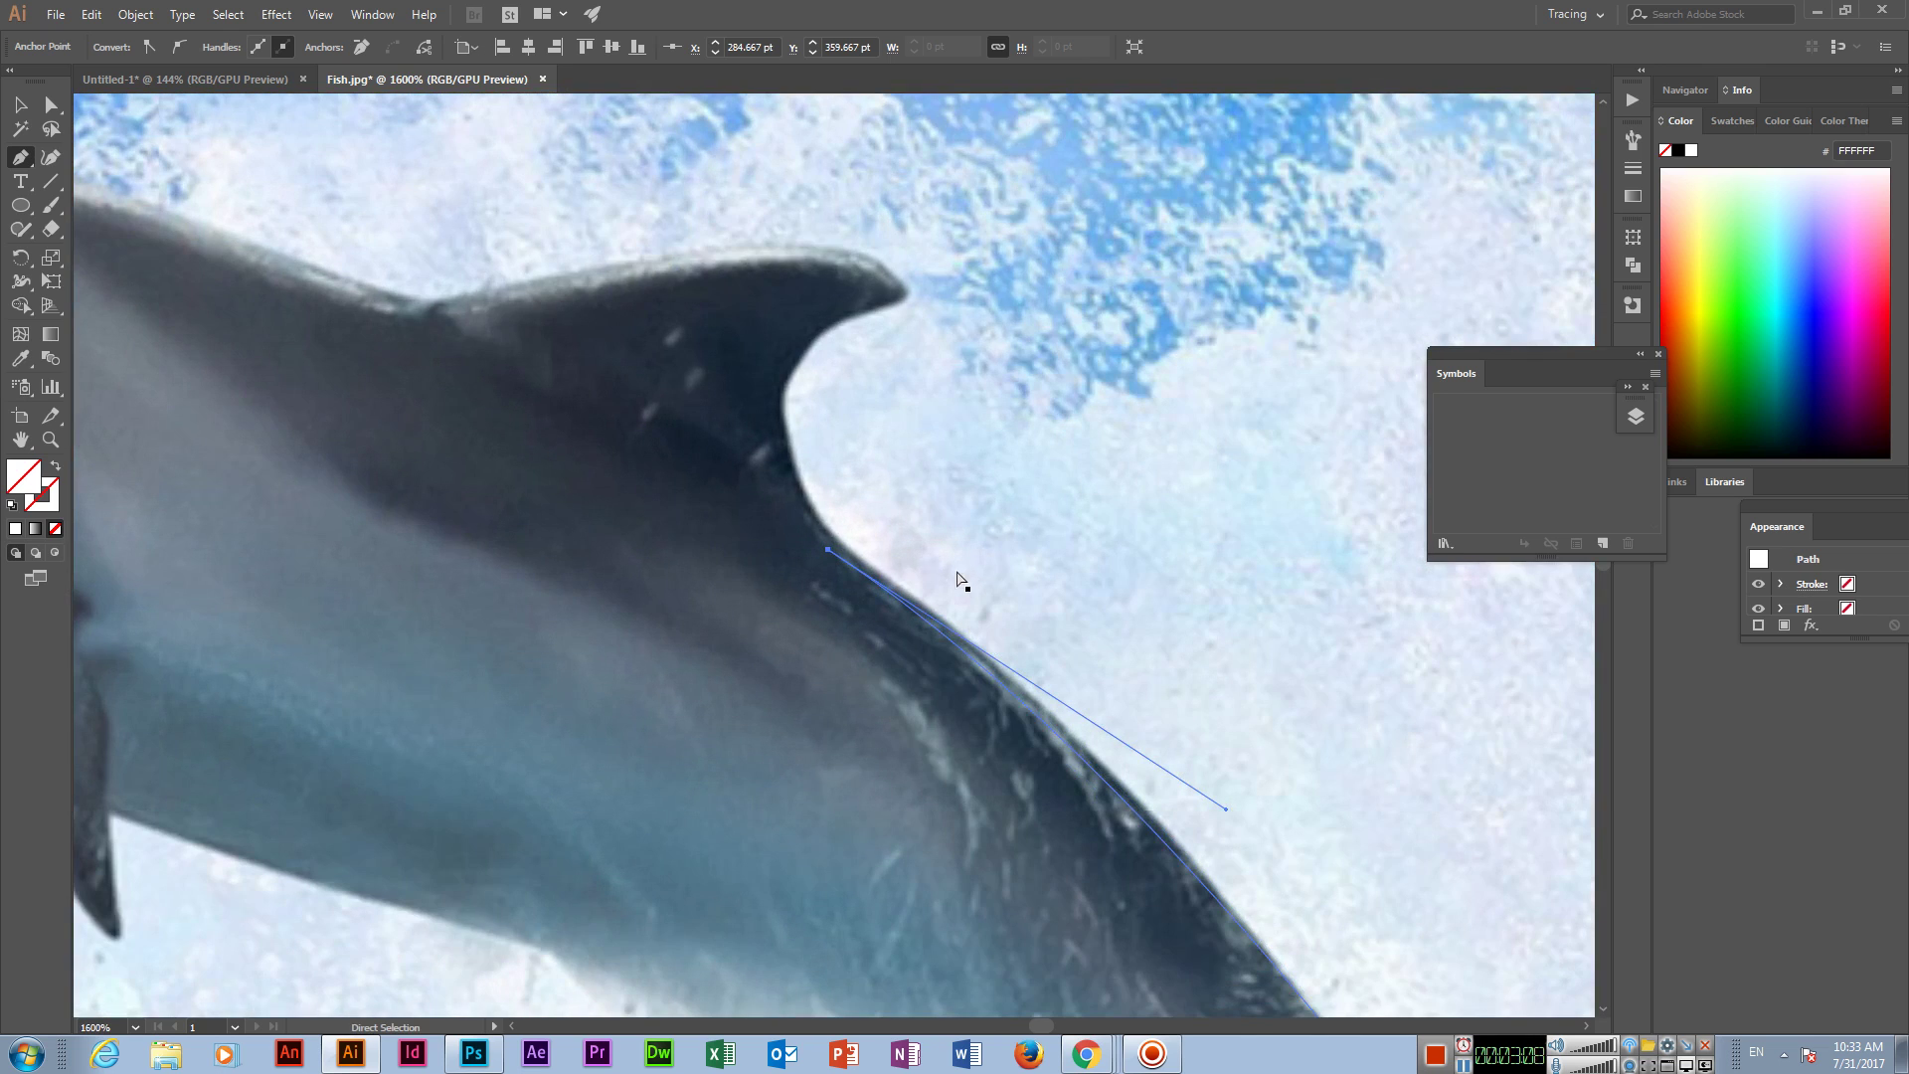
{"action": "left_click", "coordinate": [830, 550], "text": "ctrl"}
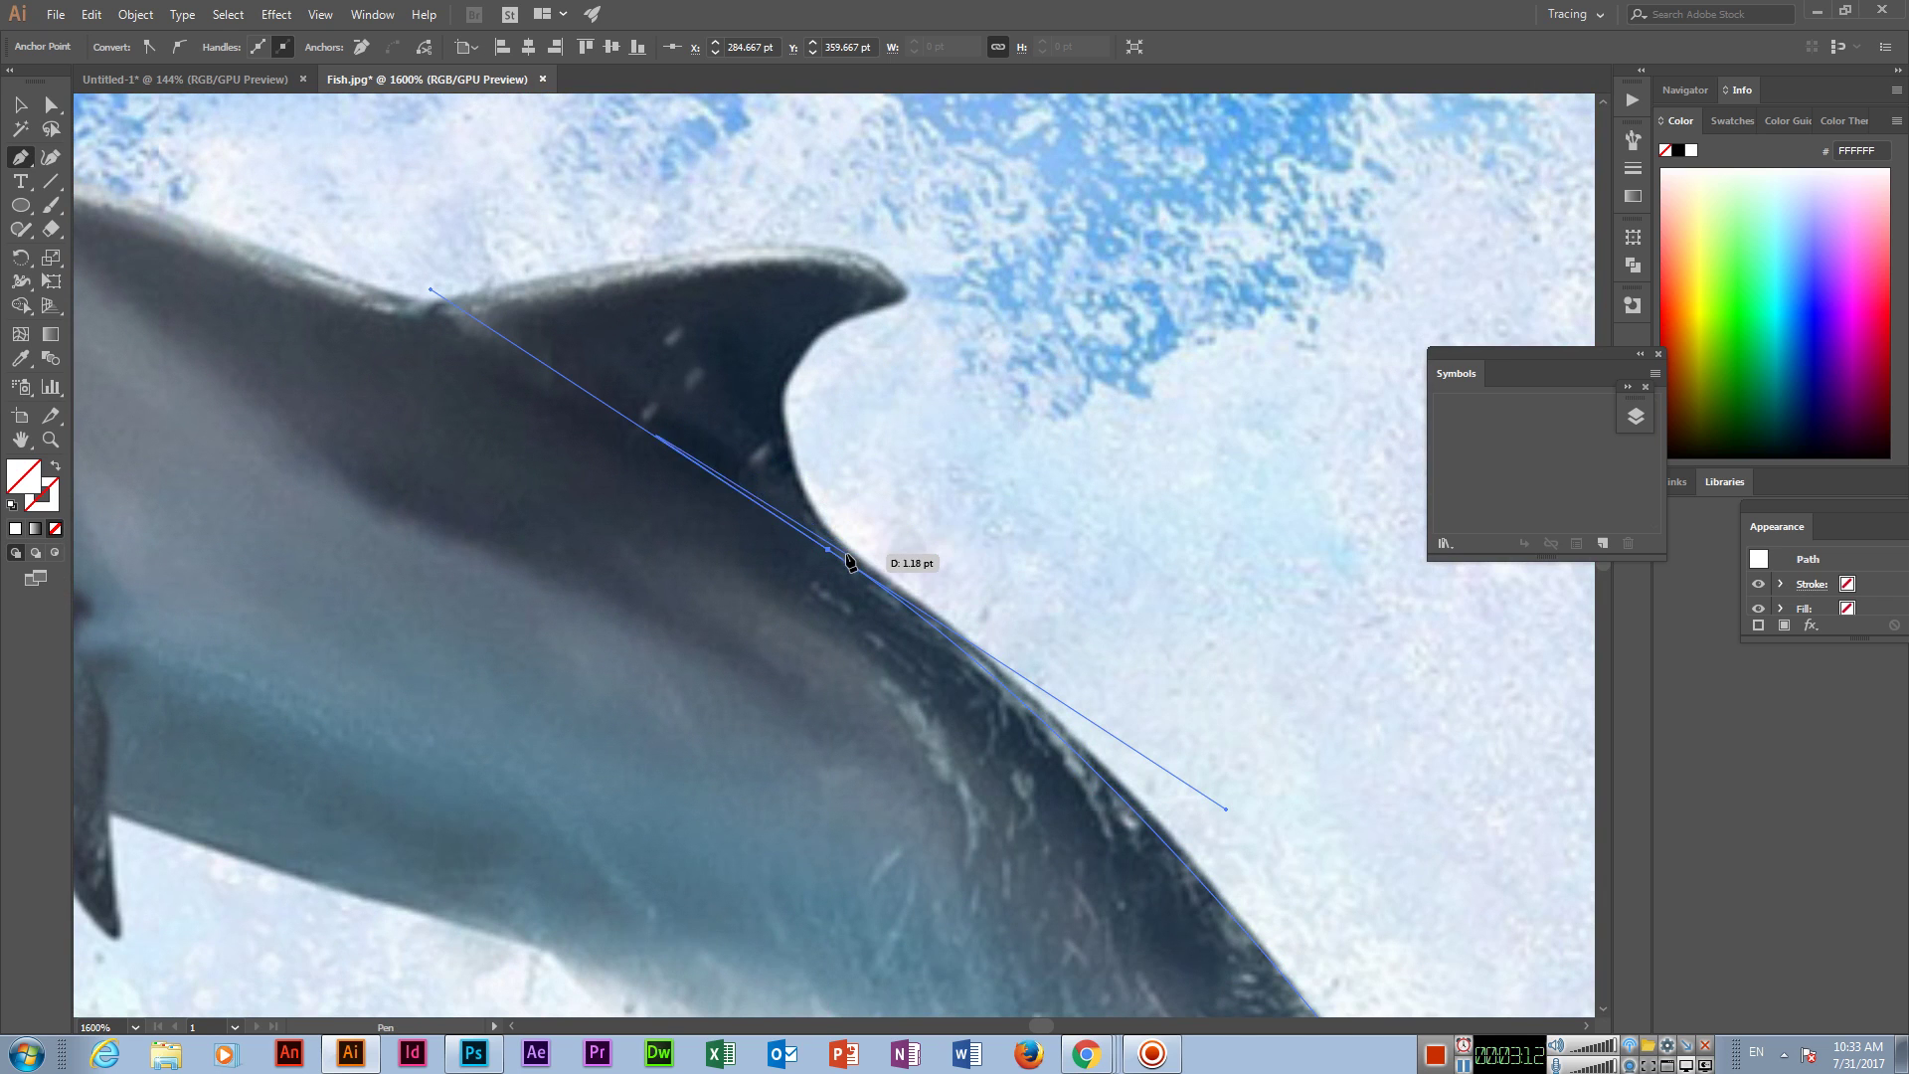
{"action": "left_click", "coordinate": [851, 559]}
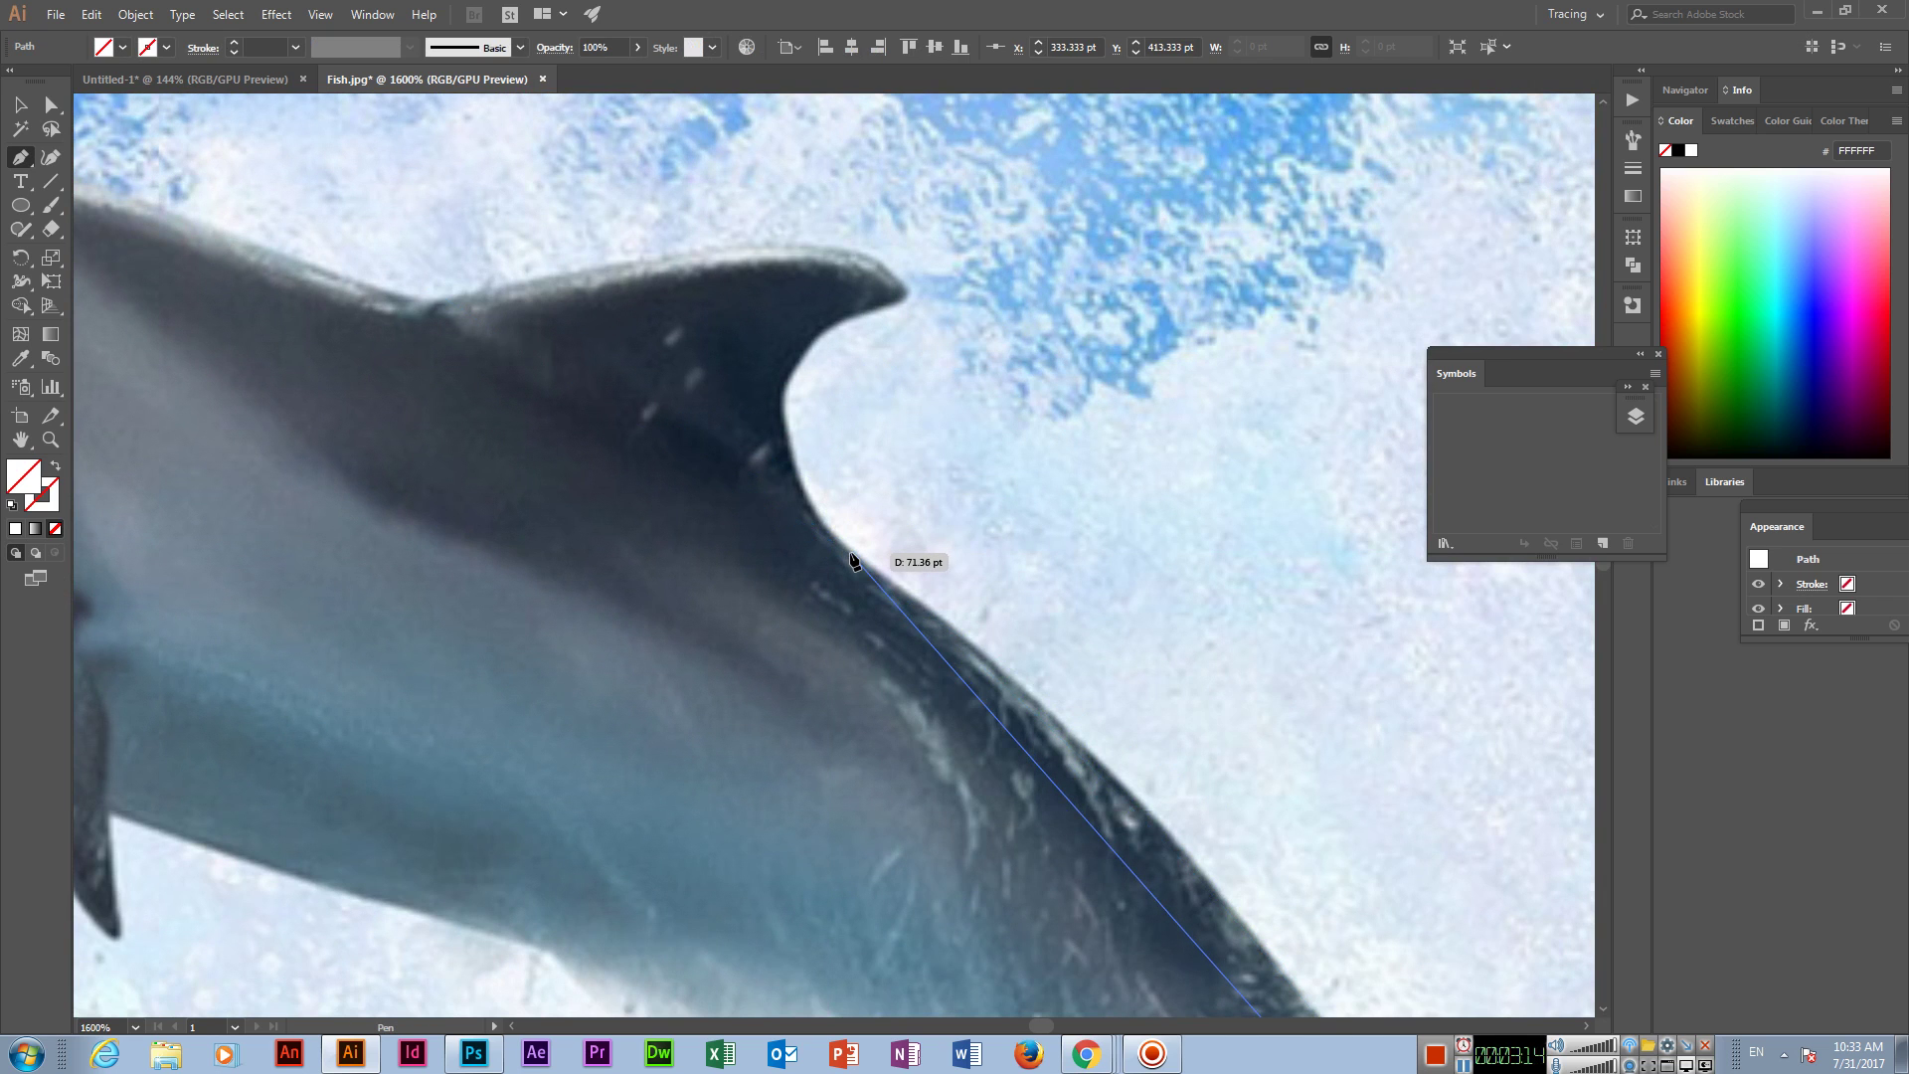
Step: Extend the outline from the tail spray up along the dolphin's back
{"action": "scroll", "coordinate": [850, 559], "scroll_direction": "down", "scroll_amount": 2}
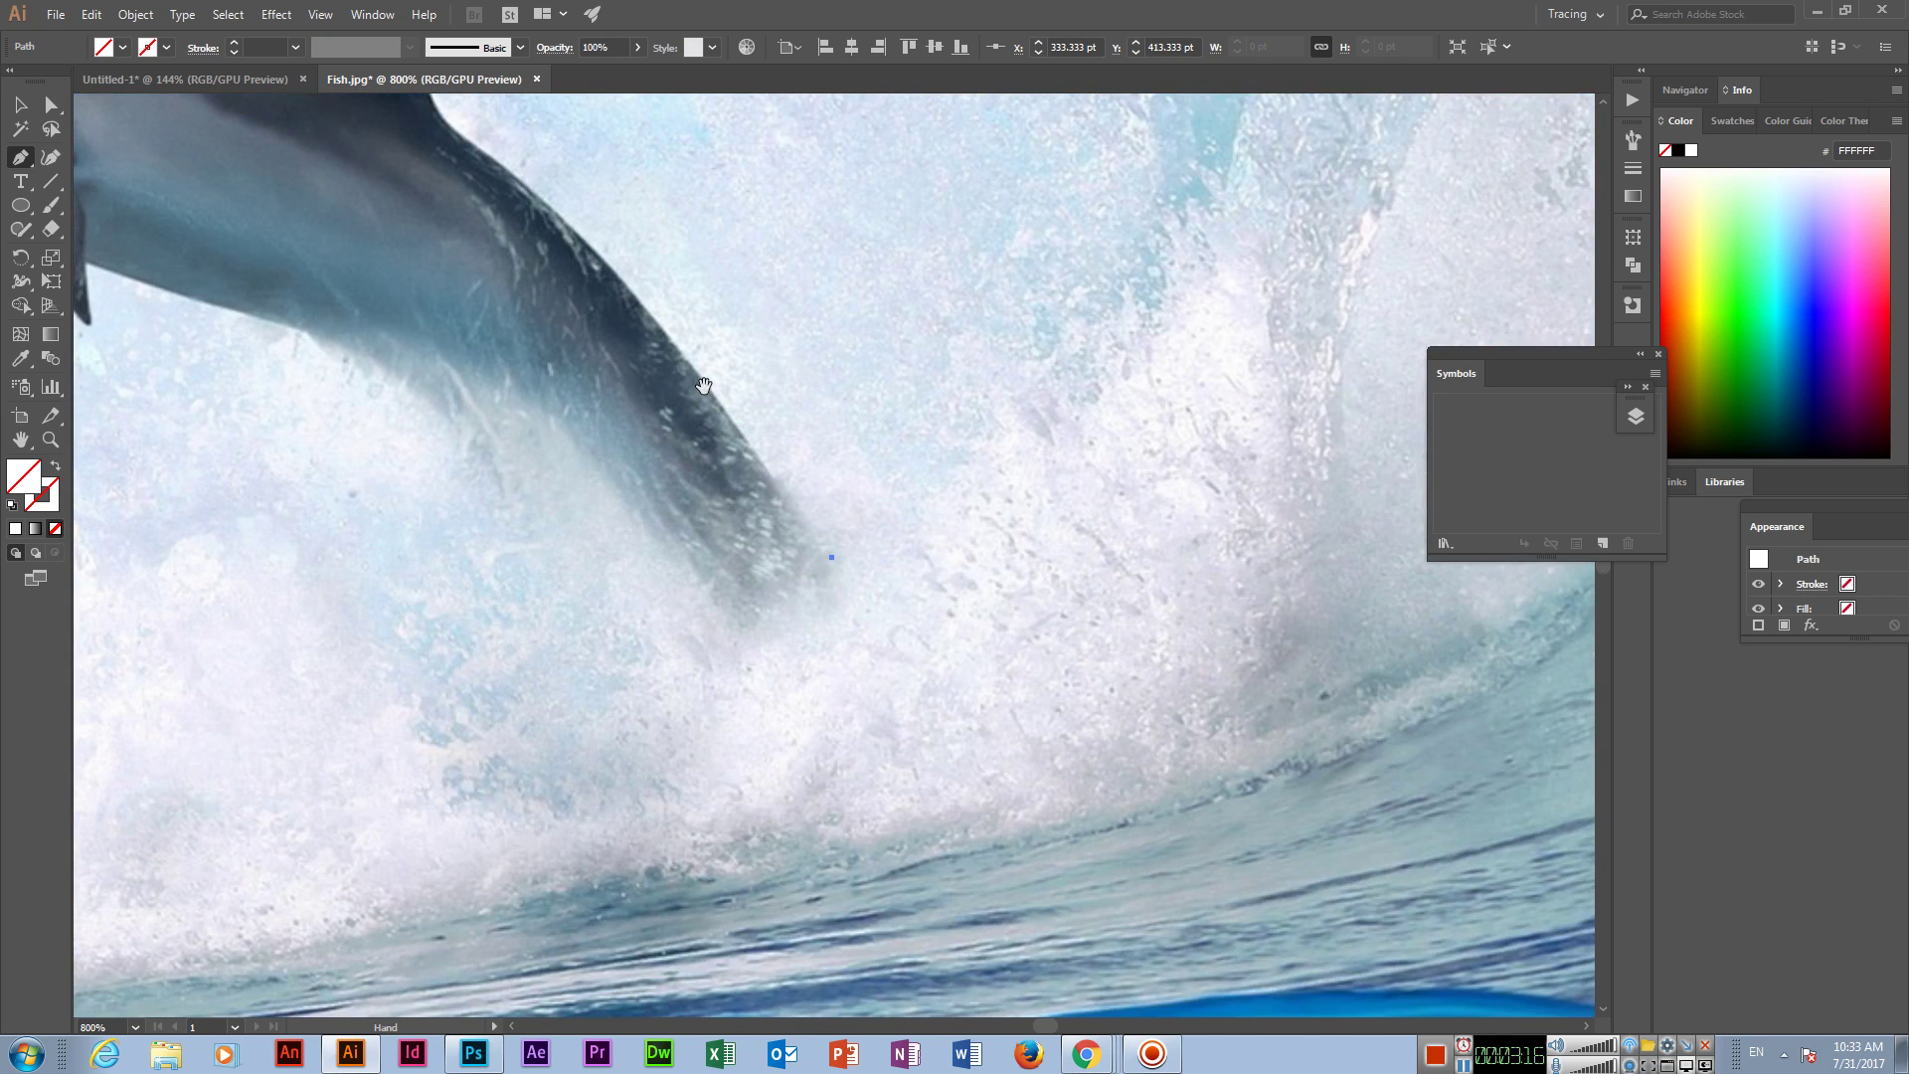
{"action": "left_click_drag", "start_coordinate": [701, 388], "coordinate": [798, 559]}
{"action": "left_click", "coordinate": [892, 636]}
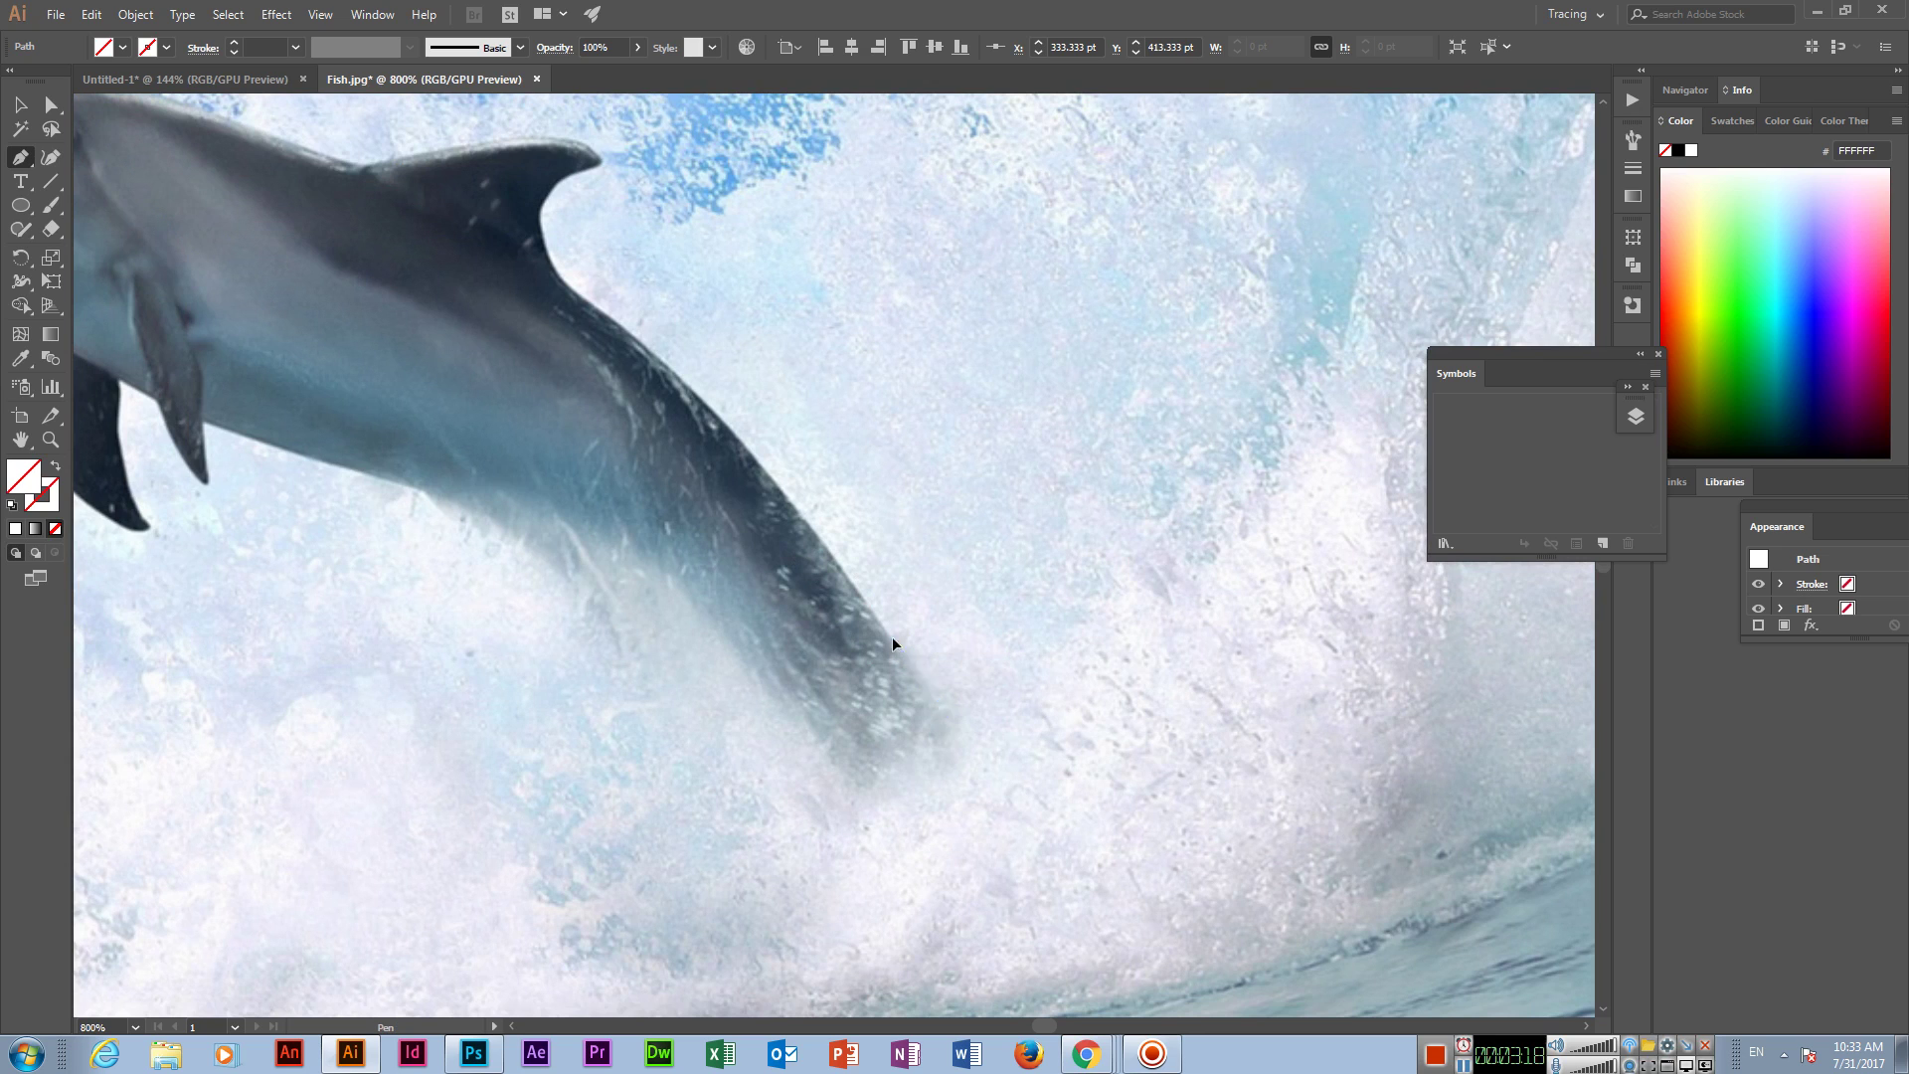
{"action": "left_click", "coordinate": [602, 336]}
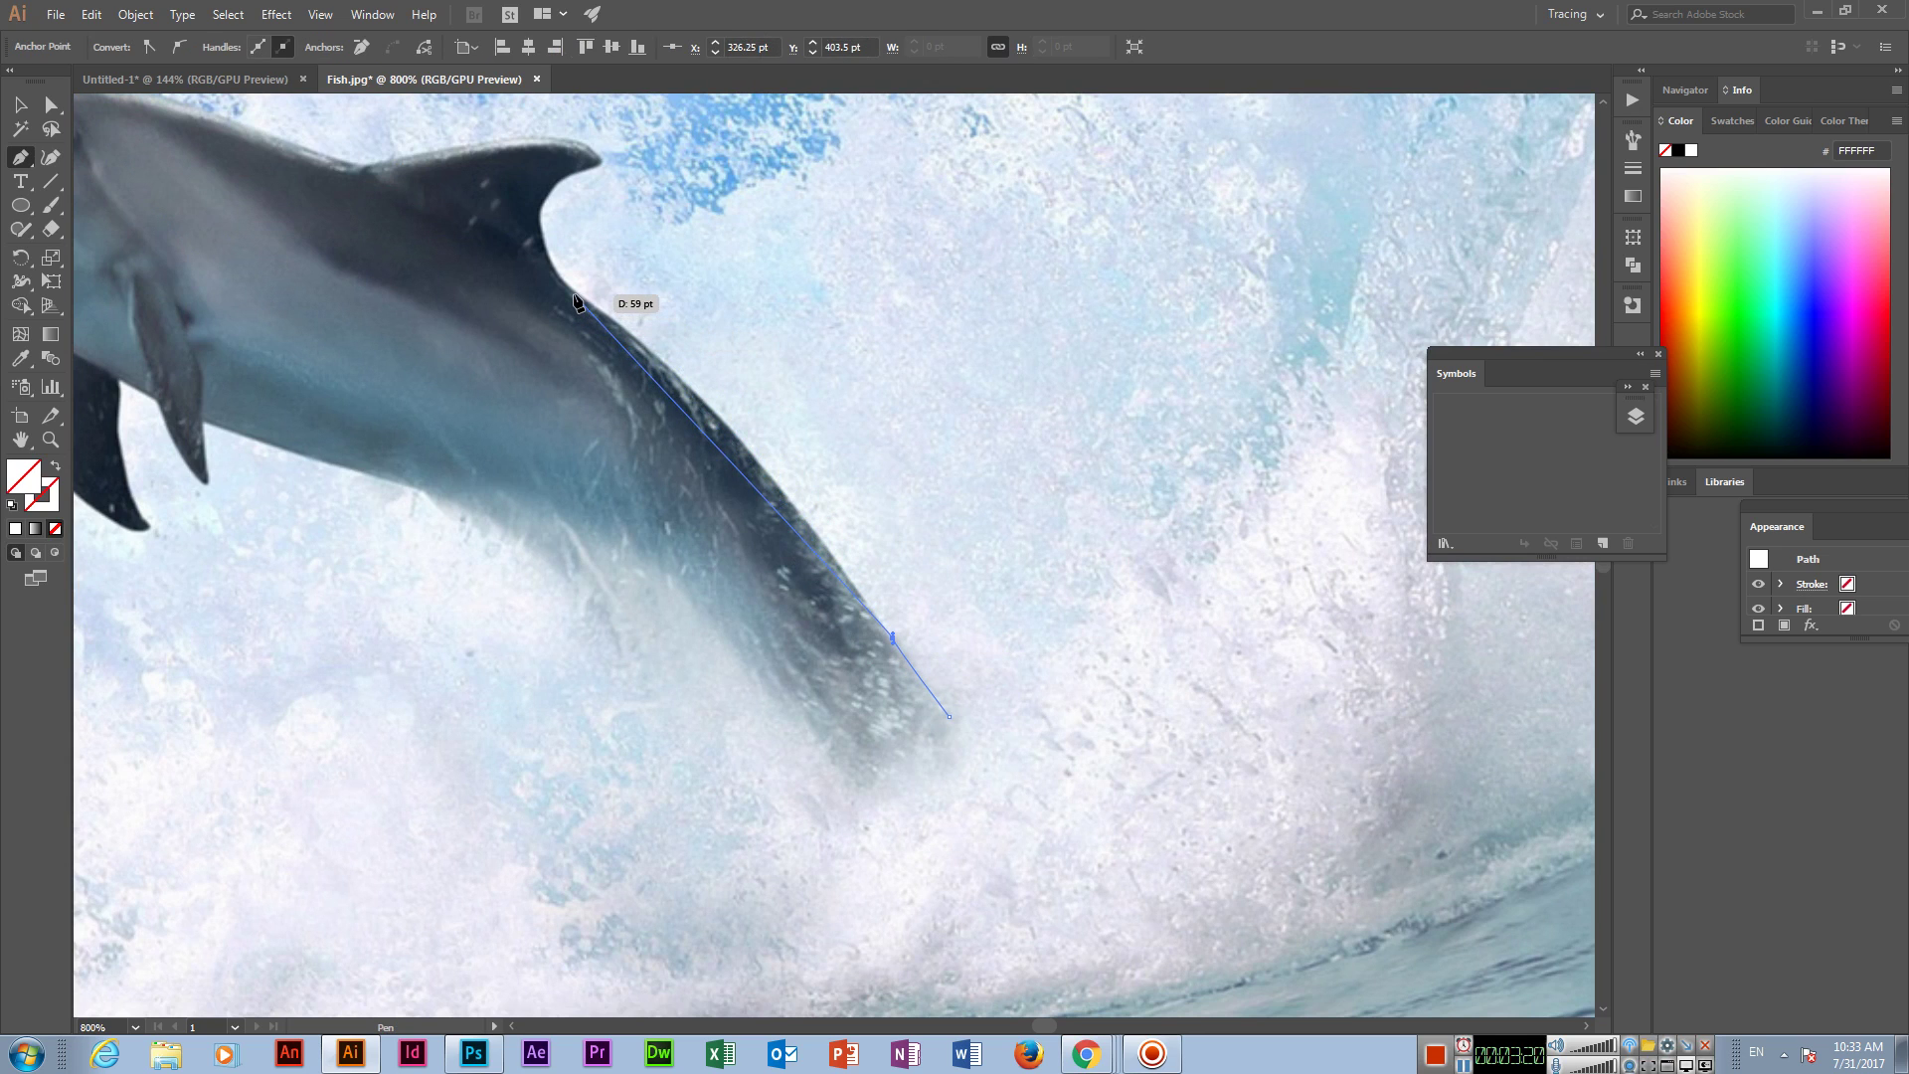
{"action": "left_click_drag", "start_coordinate": [574, 289], "coordinate": [432, 221]}
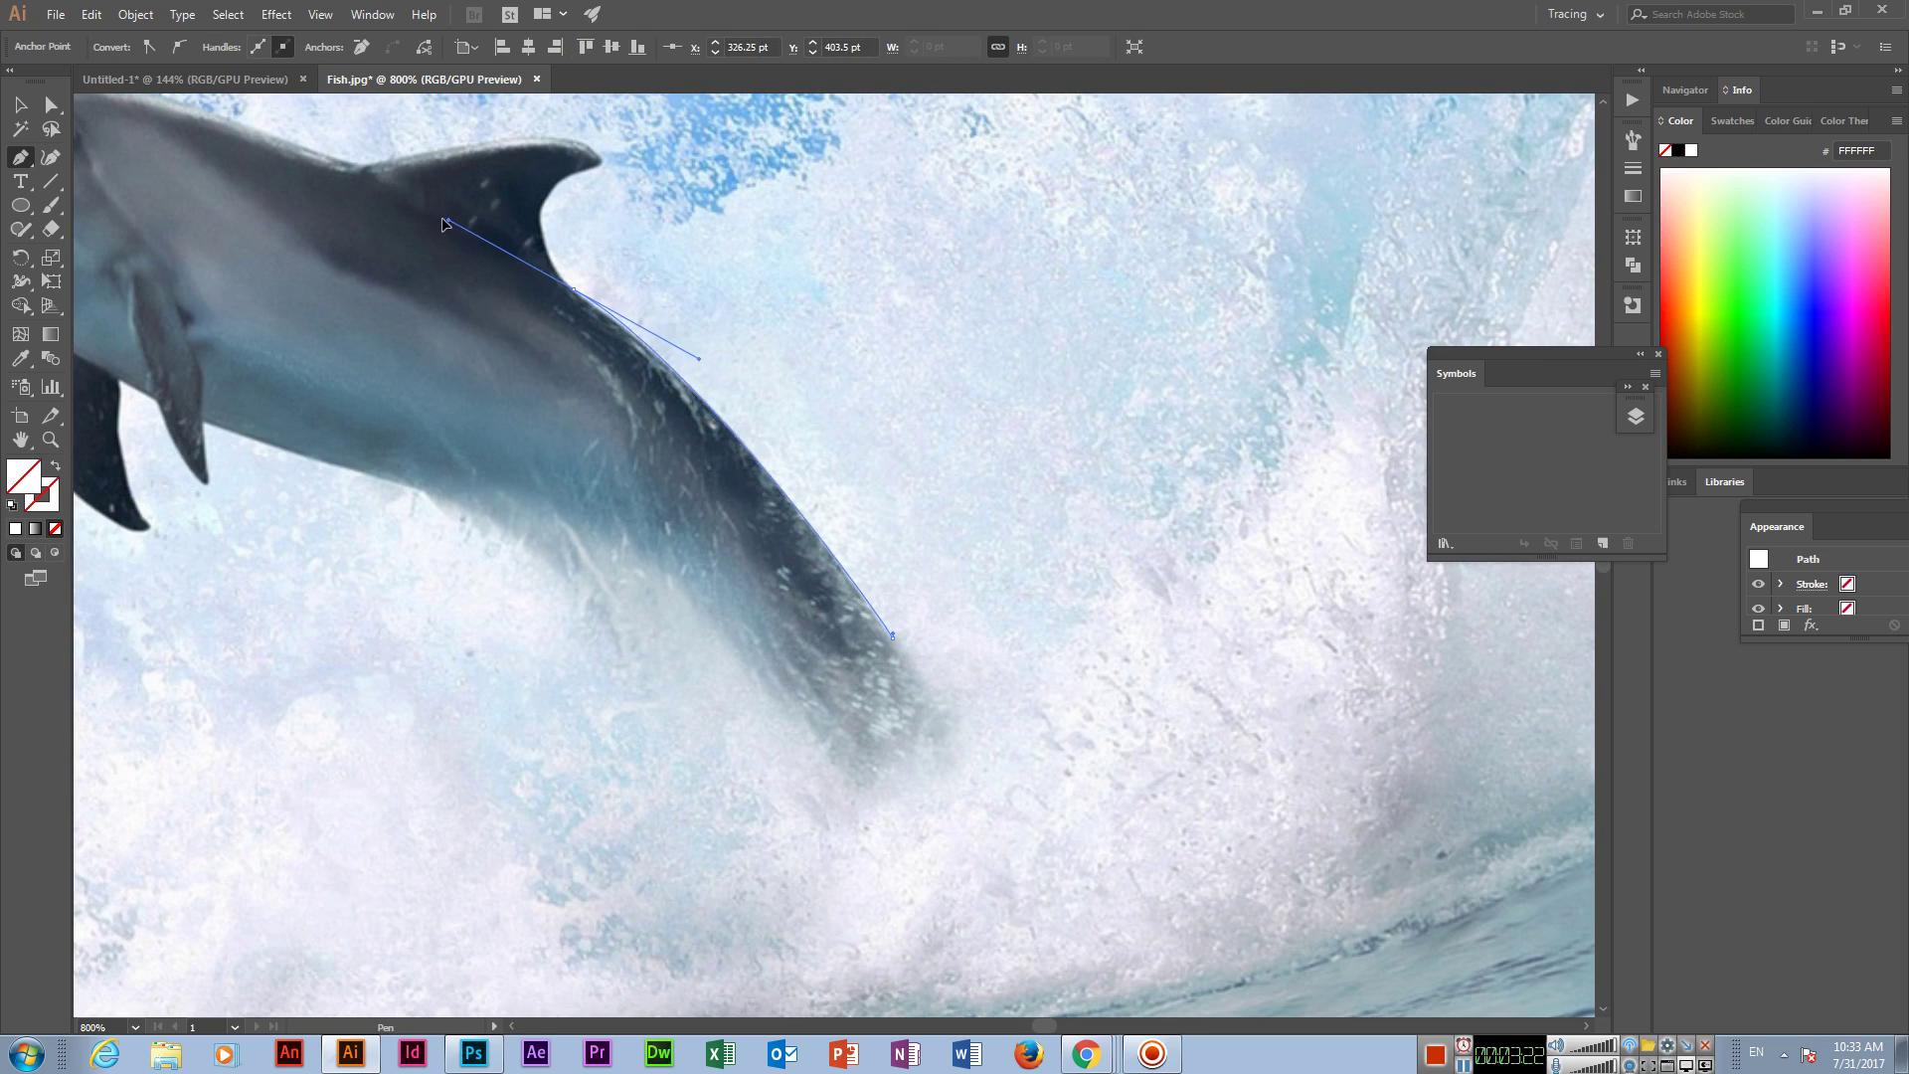
{"action": "left_click_drag", "start_coordinate": [798, 380], "coordinate": [1037, 698]}
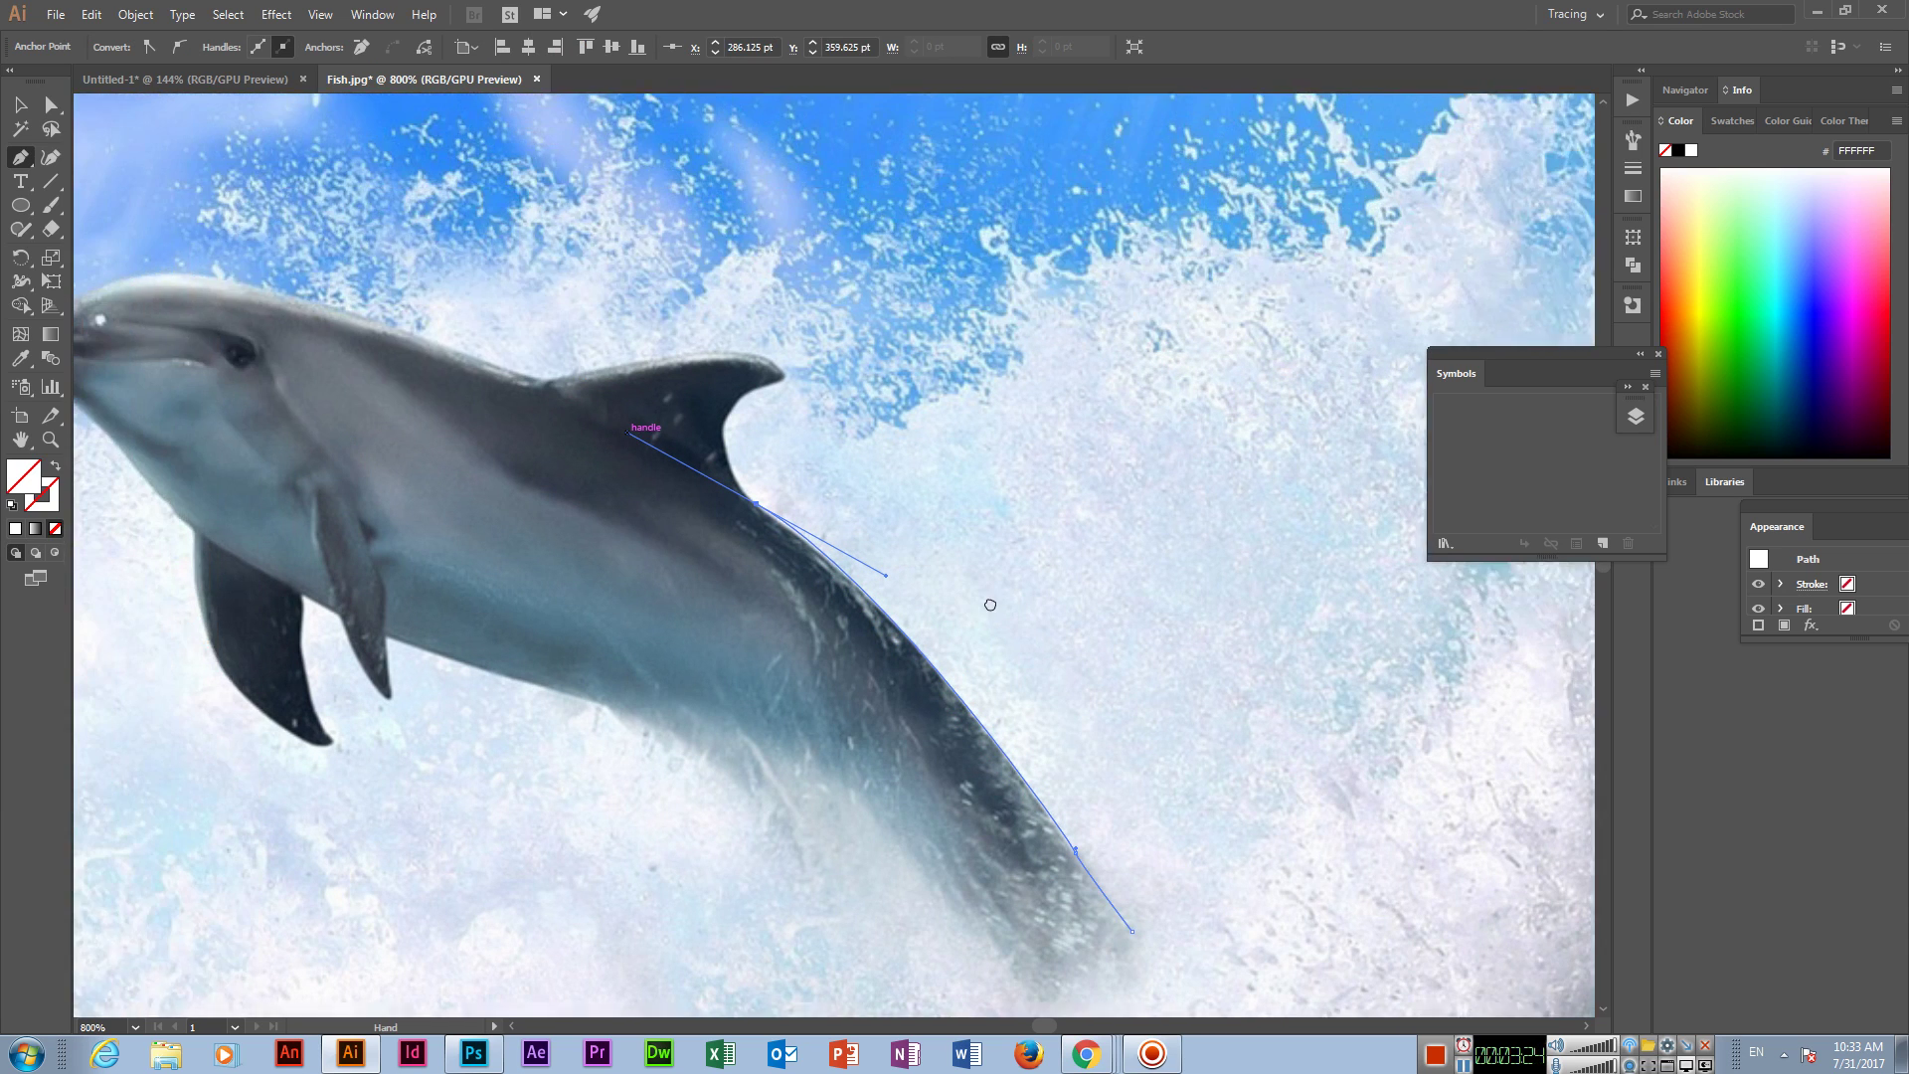
{"action": "left_click", "coordinate": [813, 608]}
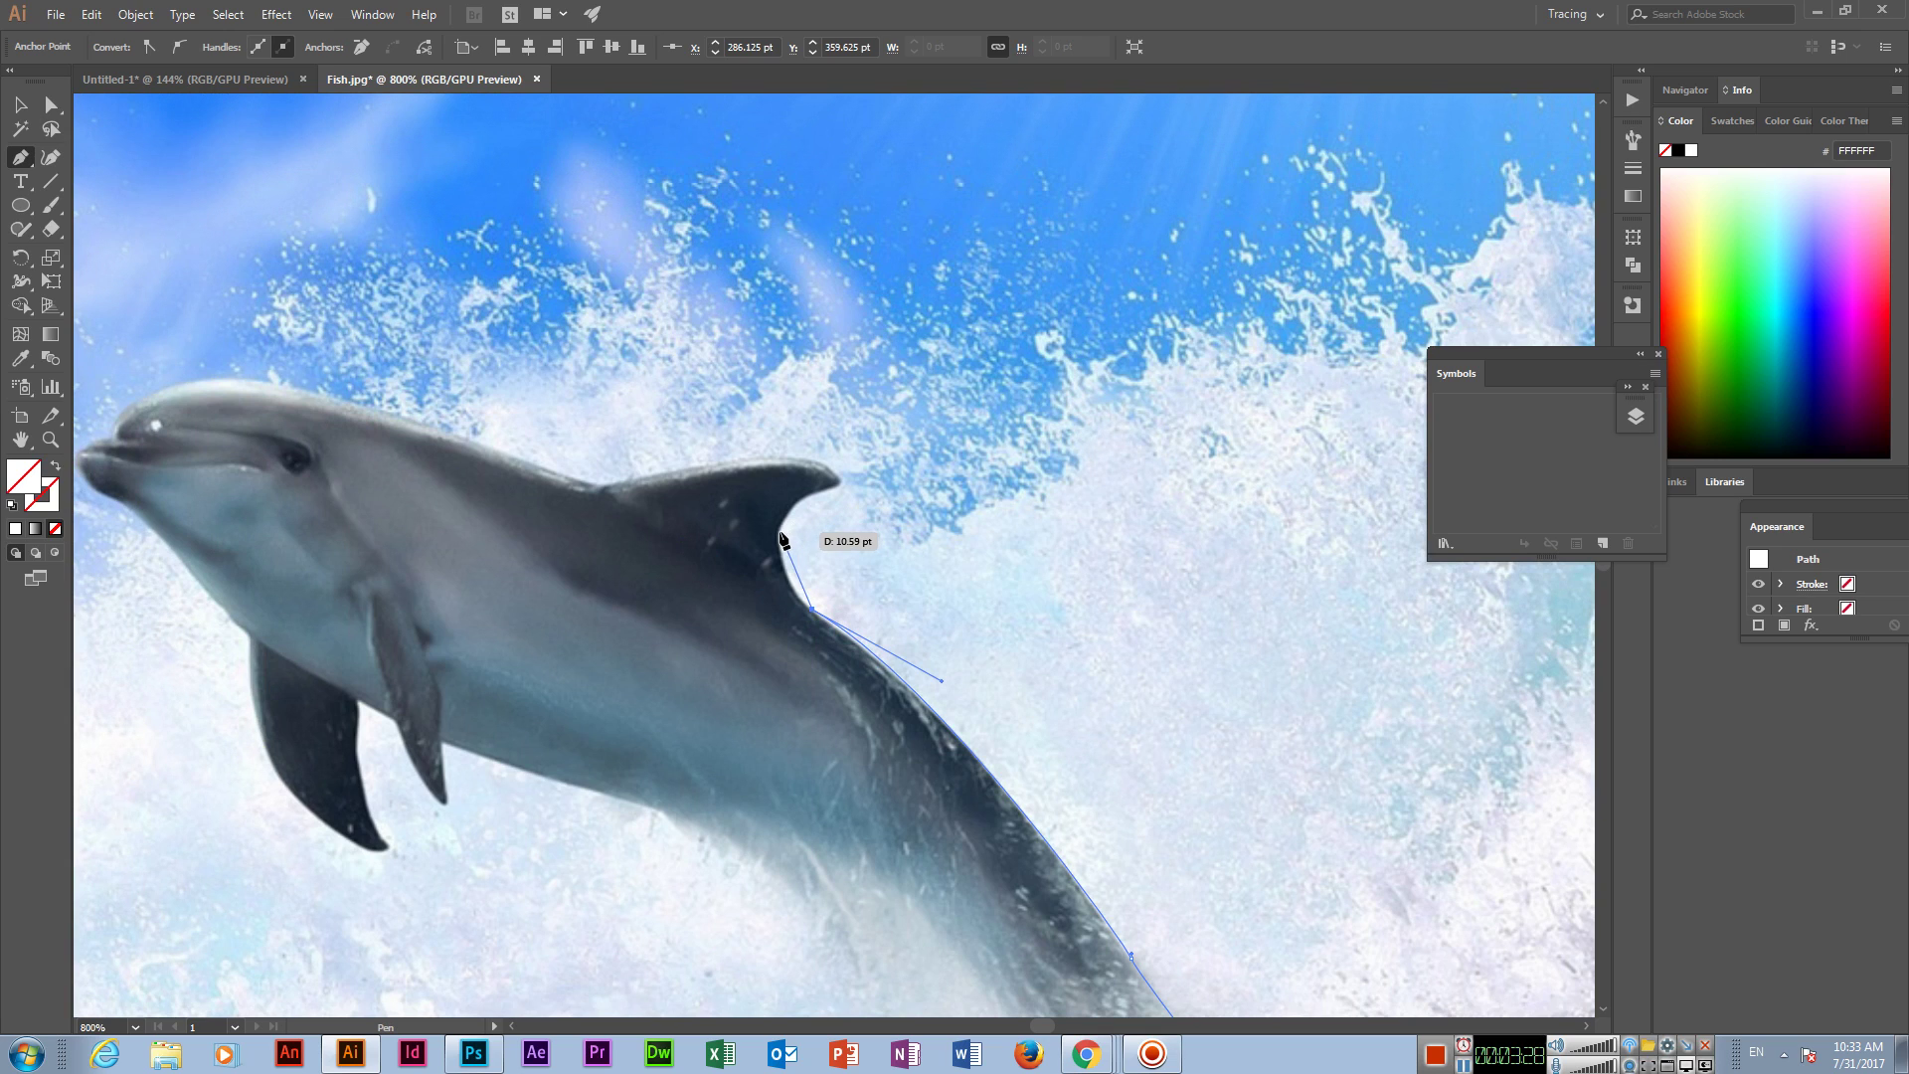
Step: Trace around the dorsal fin's trailing edge, tip and base
{"action": "left_click_drag", "start_coordinate": [778, 534], "coordinate": [772, 491]}
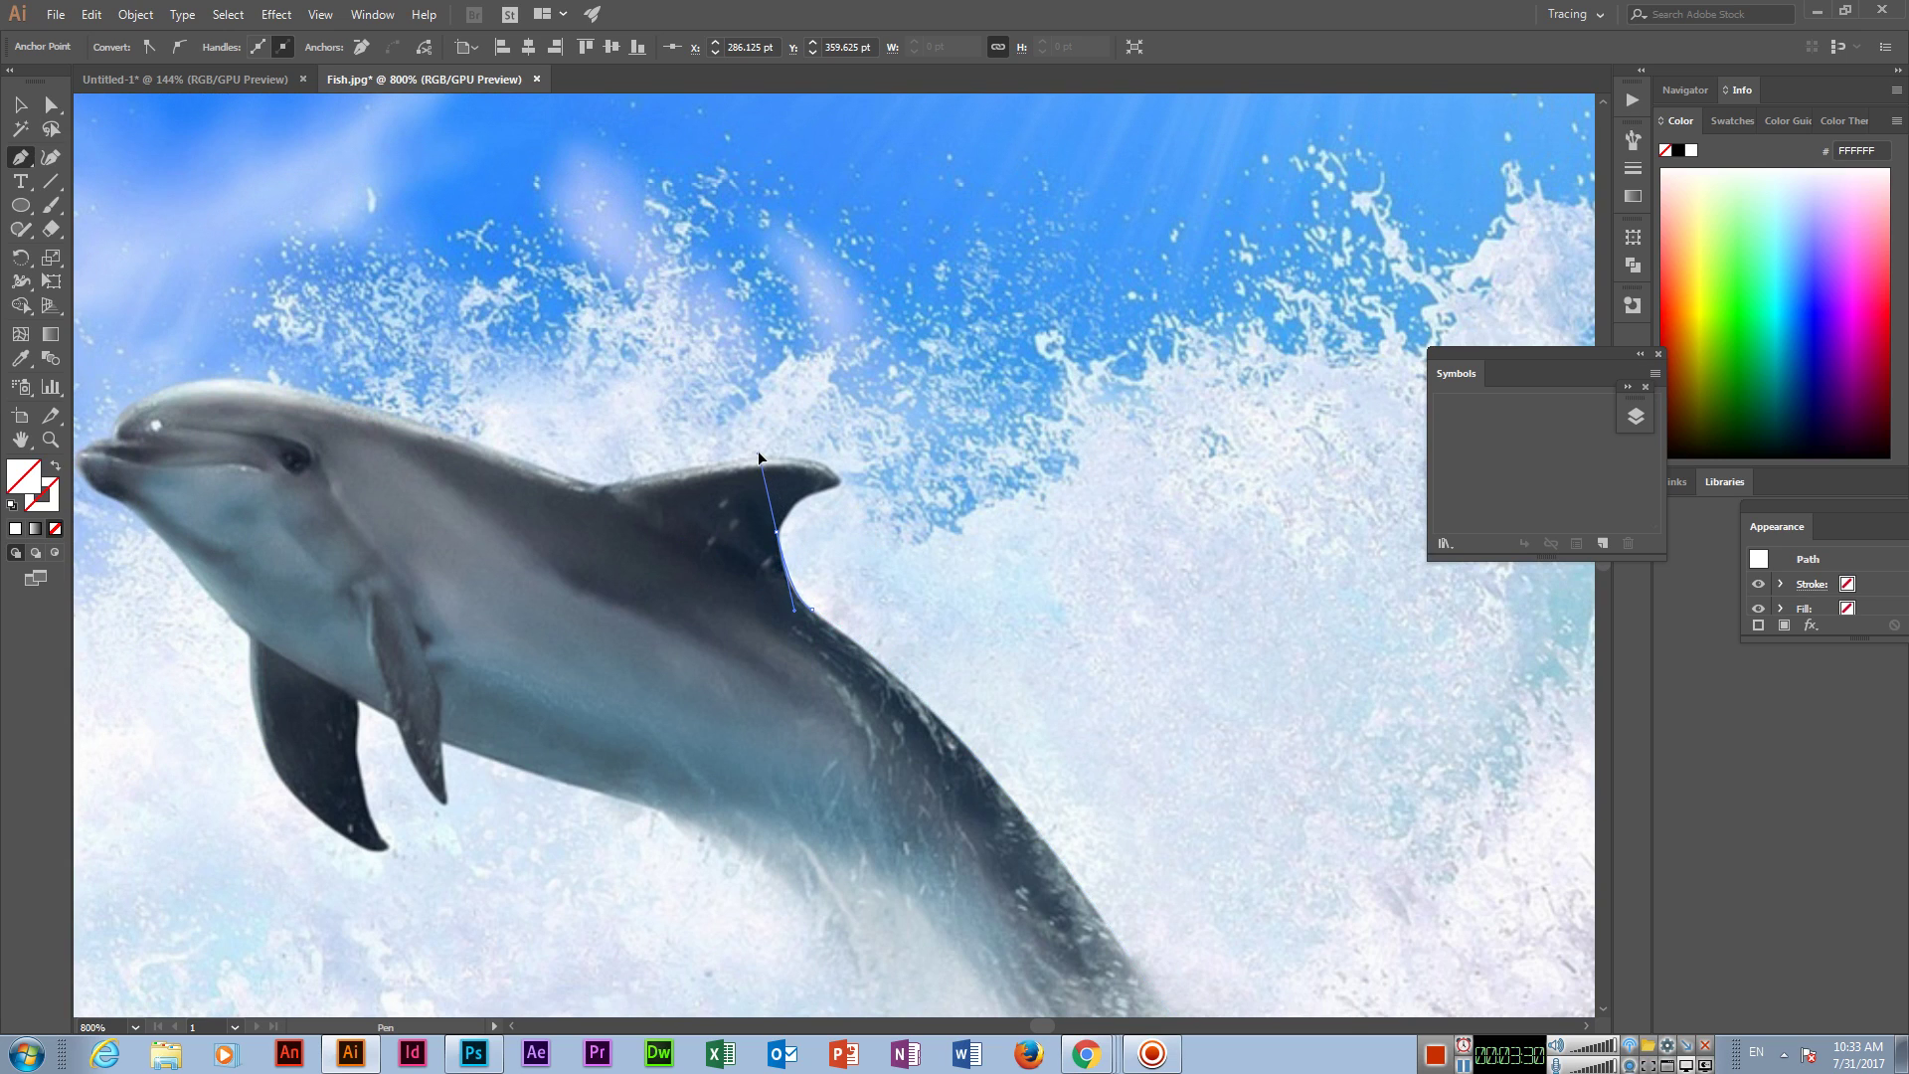
{"action": "left_click", "coordinate": [778, 534]}
{"action": "left_click", "coordinate": [795, 502]}
{"action": "left_click", "coordinate": [818, 489]}
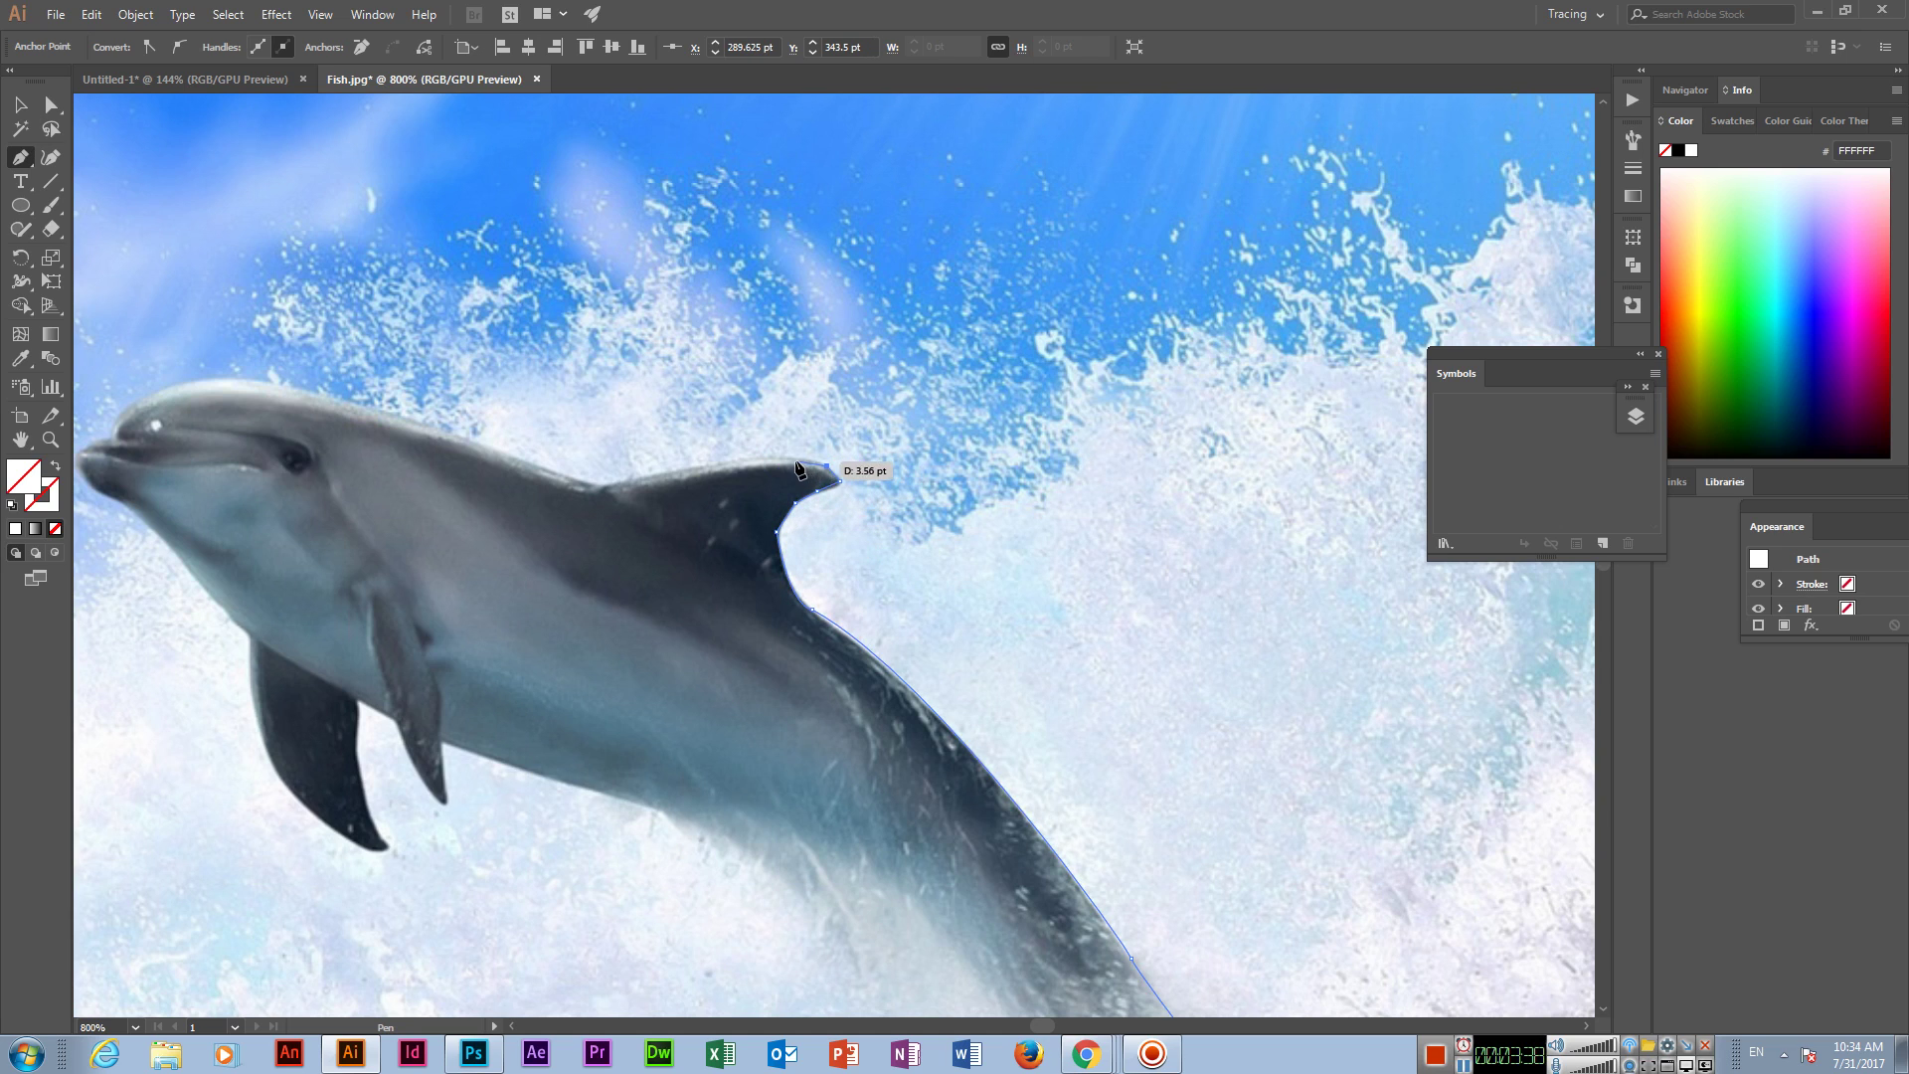
{"action": "mouse_move", "coordinate": [838, 482]}
{"action": "left_mouse_down"}
{"action": "mouse_move", "coordinate": [816, 490]}
{"action": "mouse_move", "coordinate": [1054, 496]}
{"action": "left_mouse_up"}
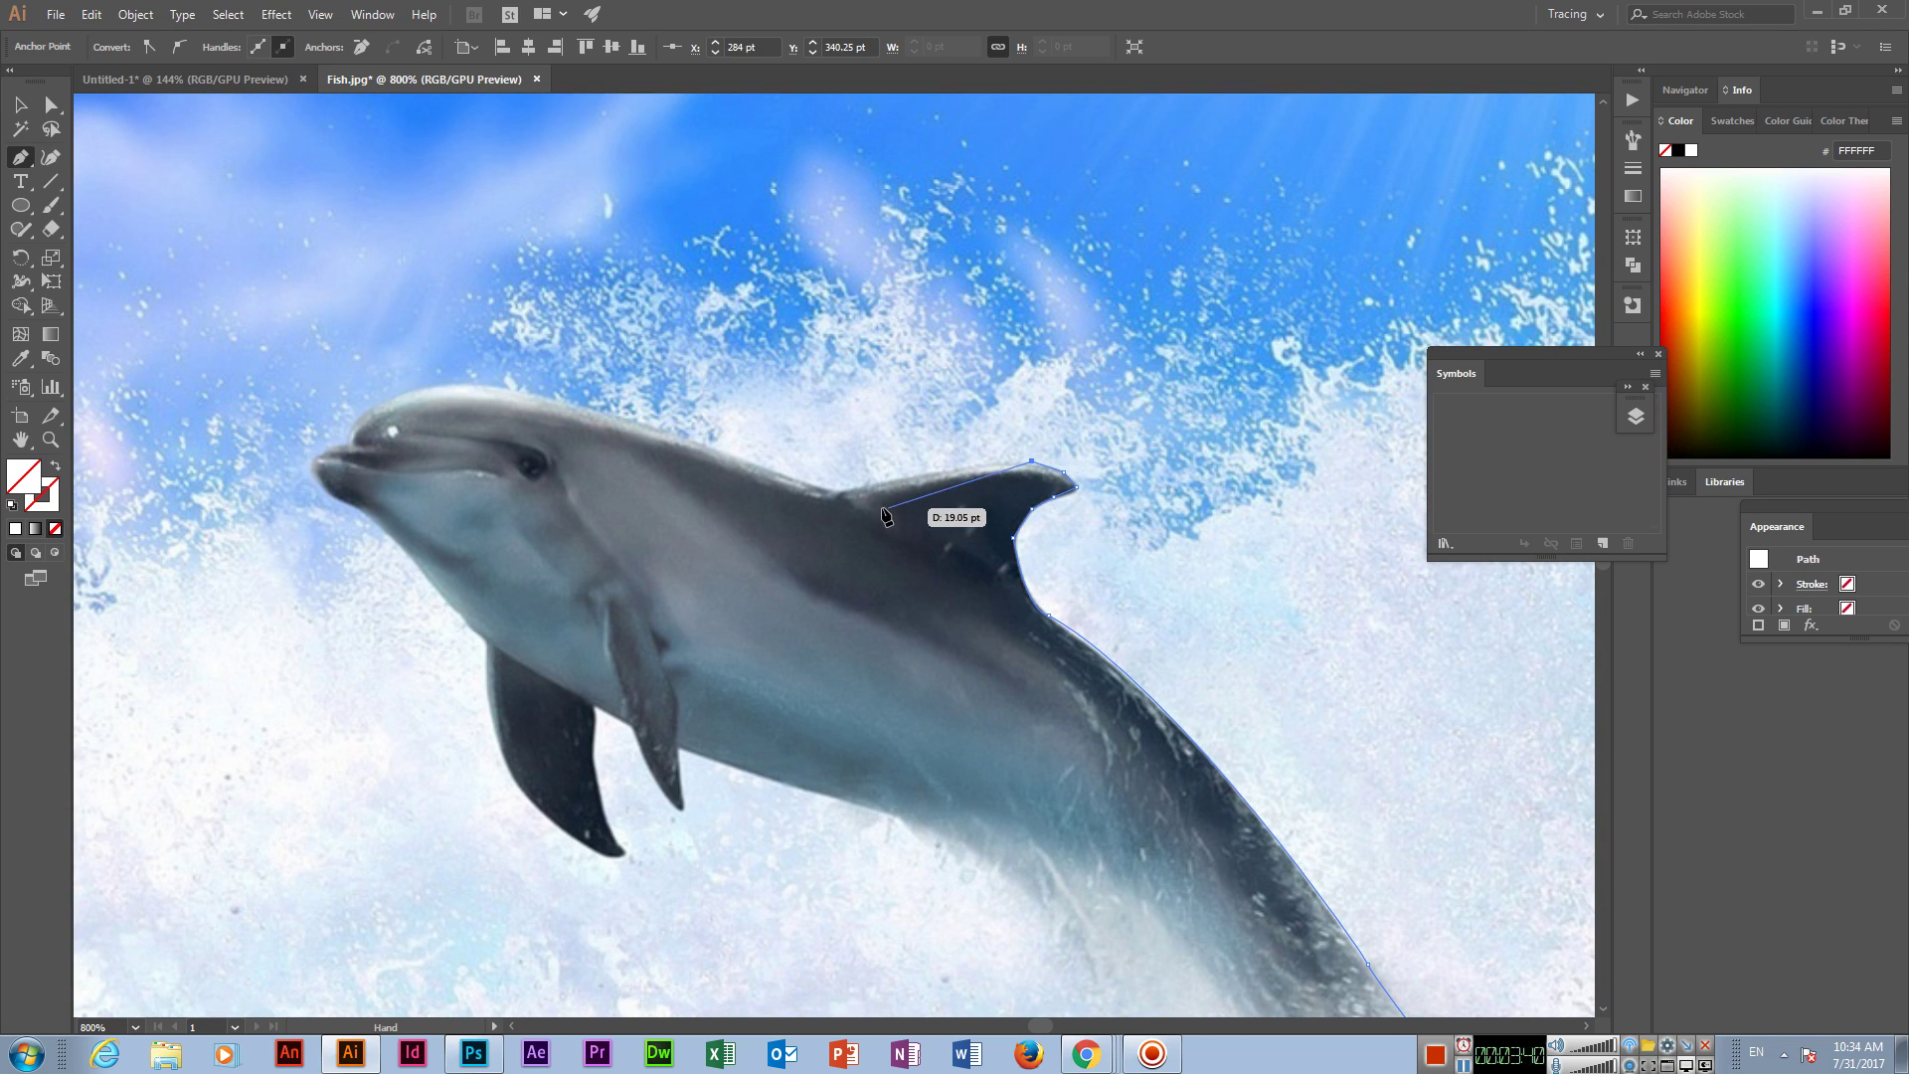
{"action": "left_click", "coordinate": [845, 488]}
Step: Continue the outline along the back, around the snout and under the jaw
{"action": "left_click_drag", "start_coordinate": [837, 498], "coordinate": [941, 573]}
{"action": "left_click", "coordinate": [939, 565]}
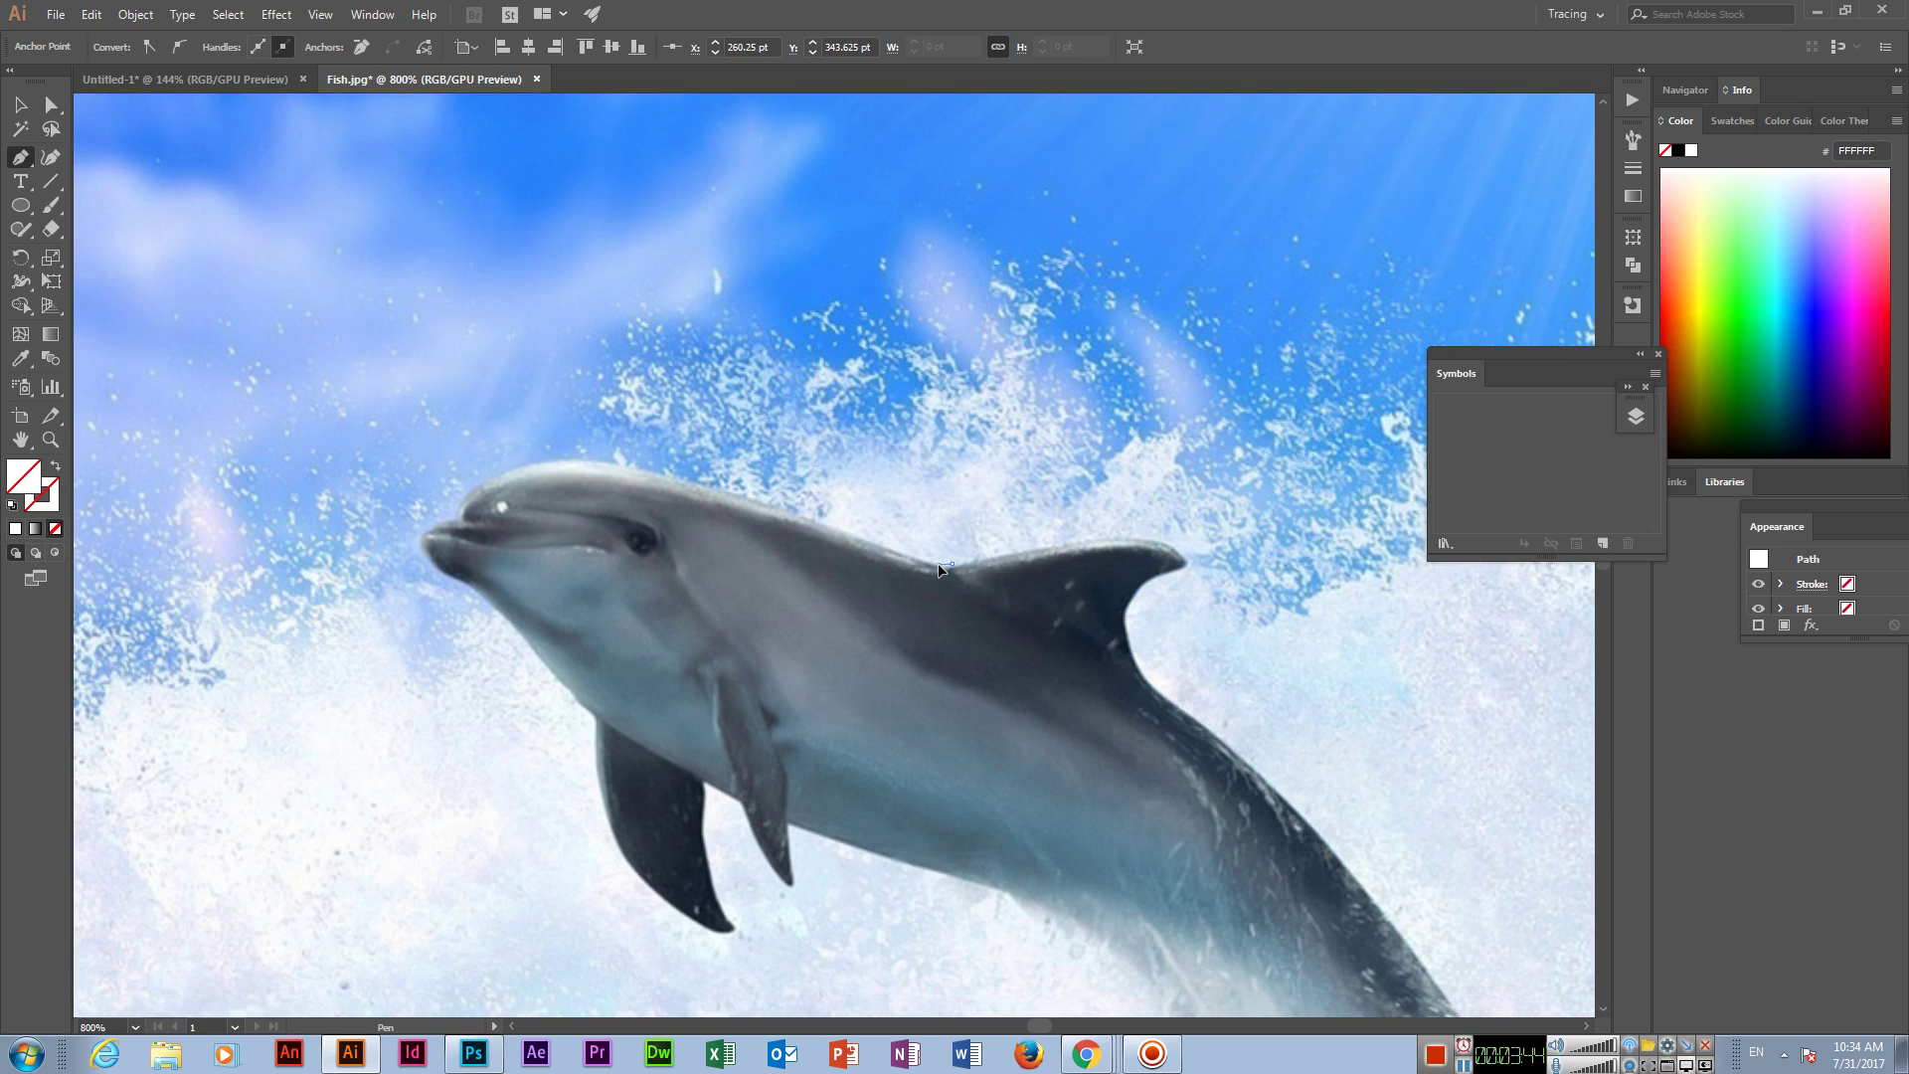
{"action": "left_click", "coordinate": [821, 519]}
{"action": "left_click", "coordinate": [705, 486]}
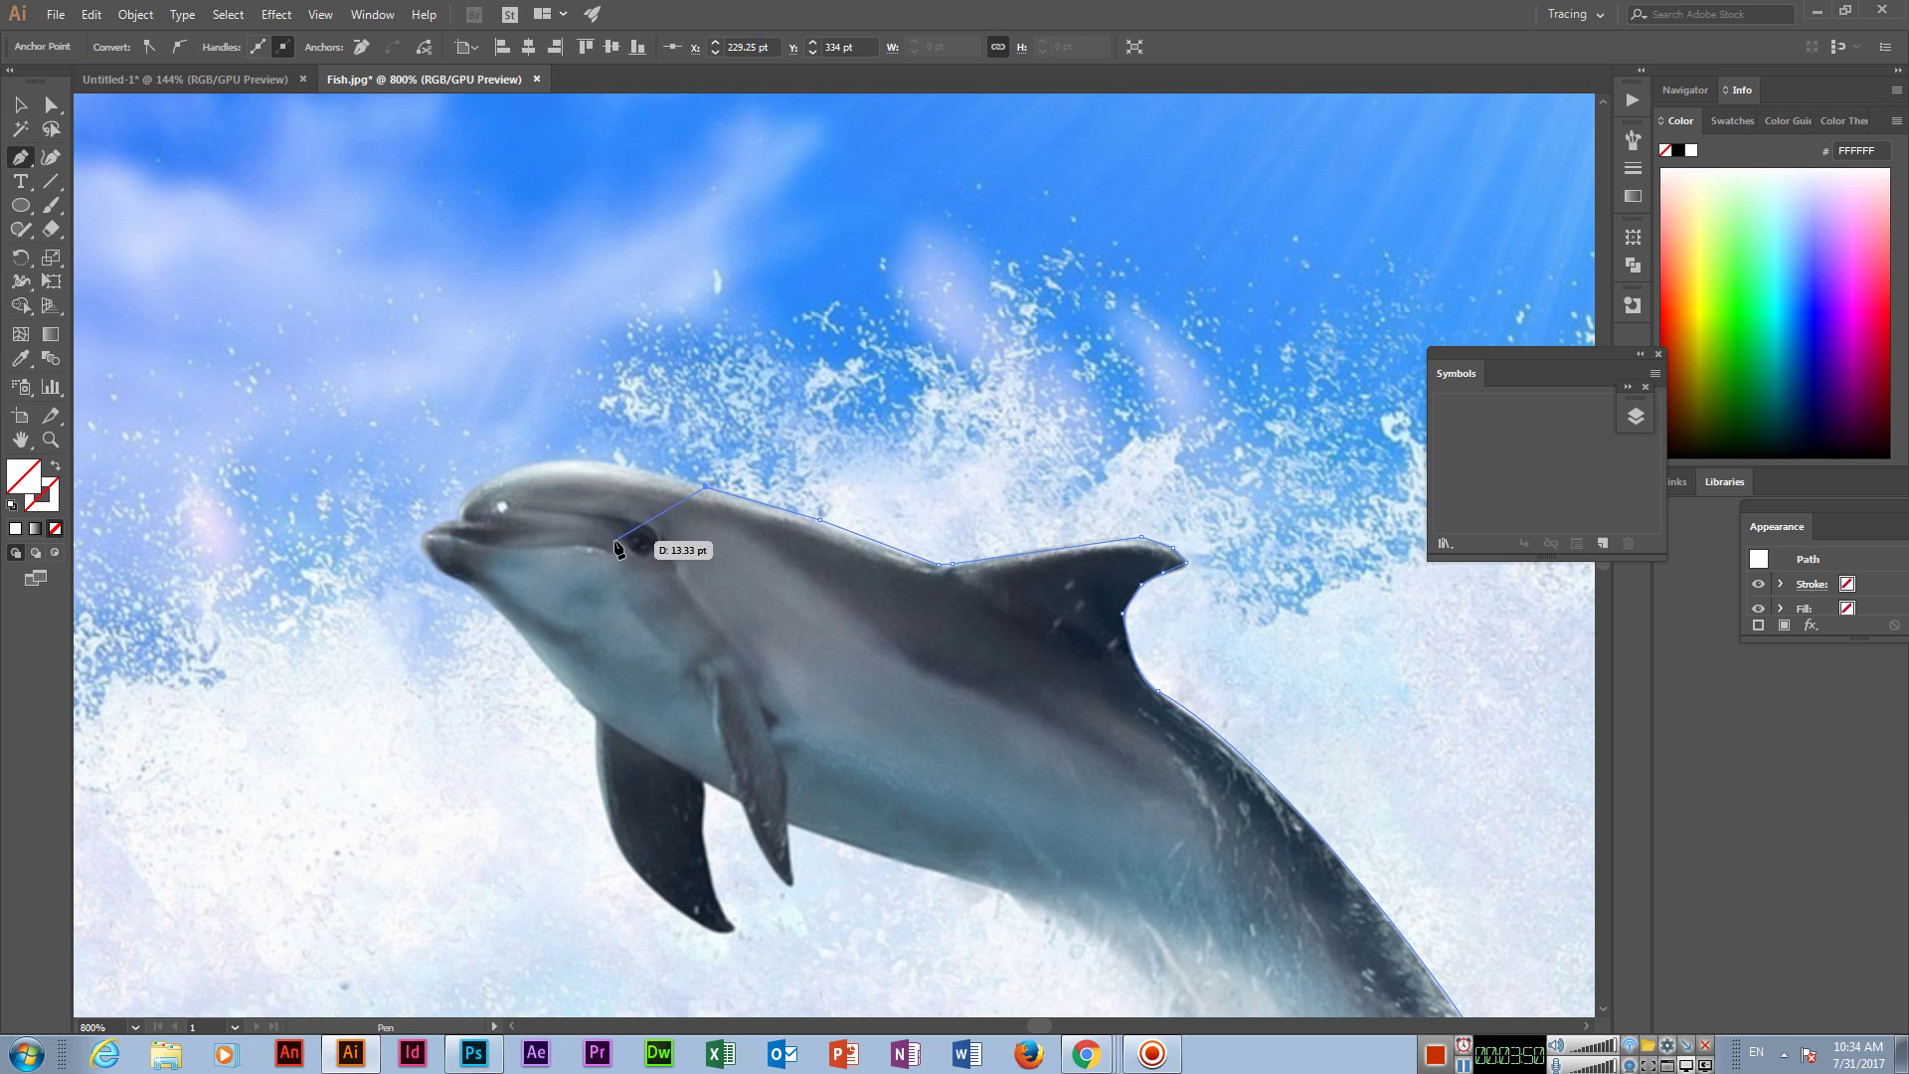
{"action": "mouse_move", "coordinate": [458, 514]}
{"action": "left_mouse_down"}
{"action": "mouse_move", "coordinate": [395, 615]}
{"action": "mouse_move", "coordinate": [416, 476]}
{"action": "left_mouse_up"}
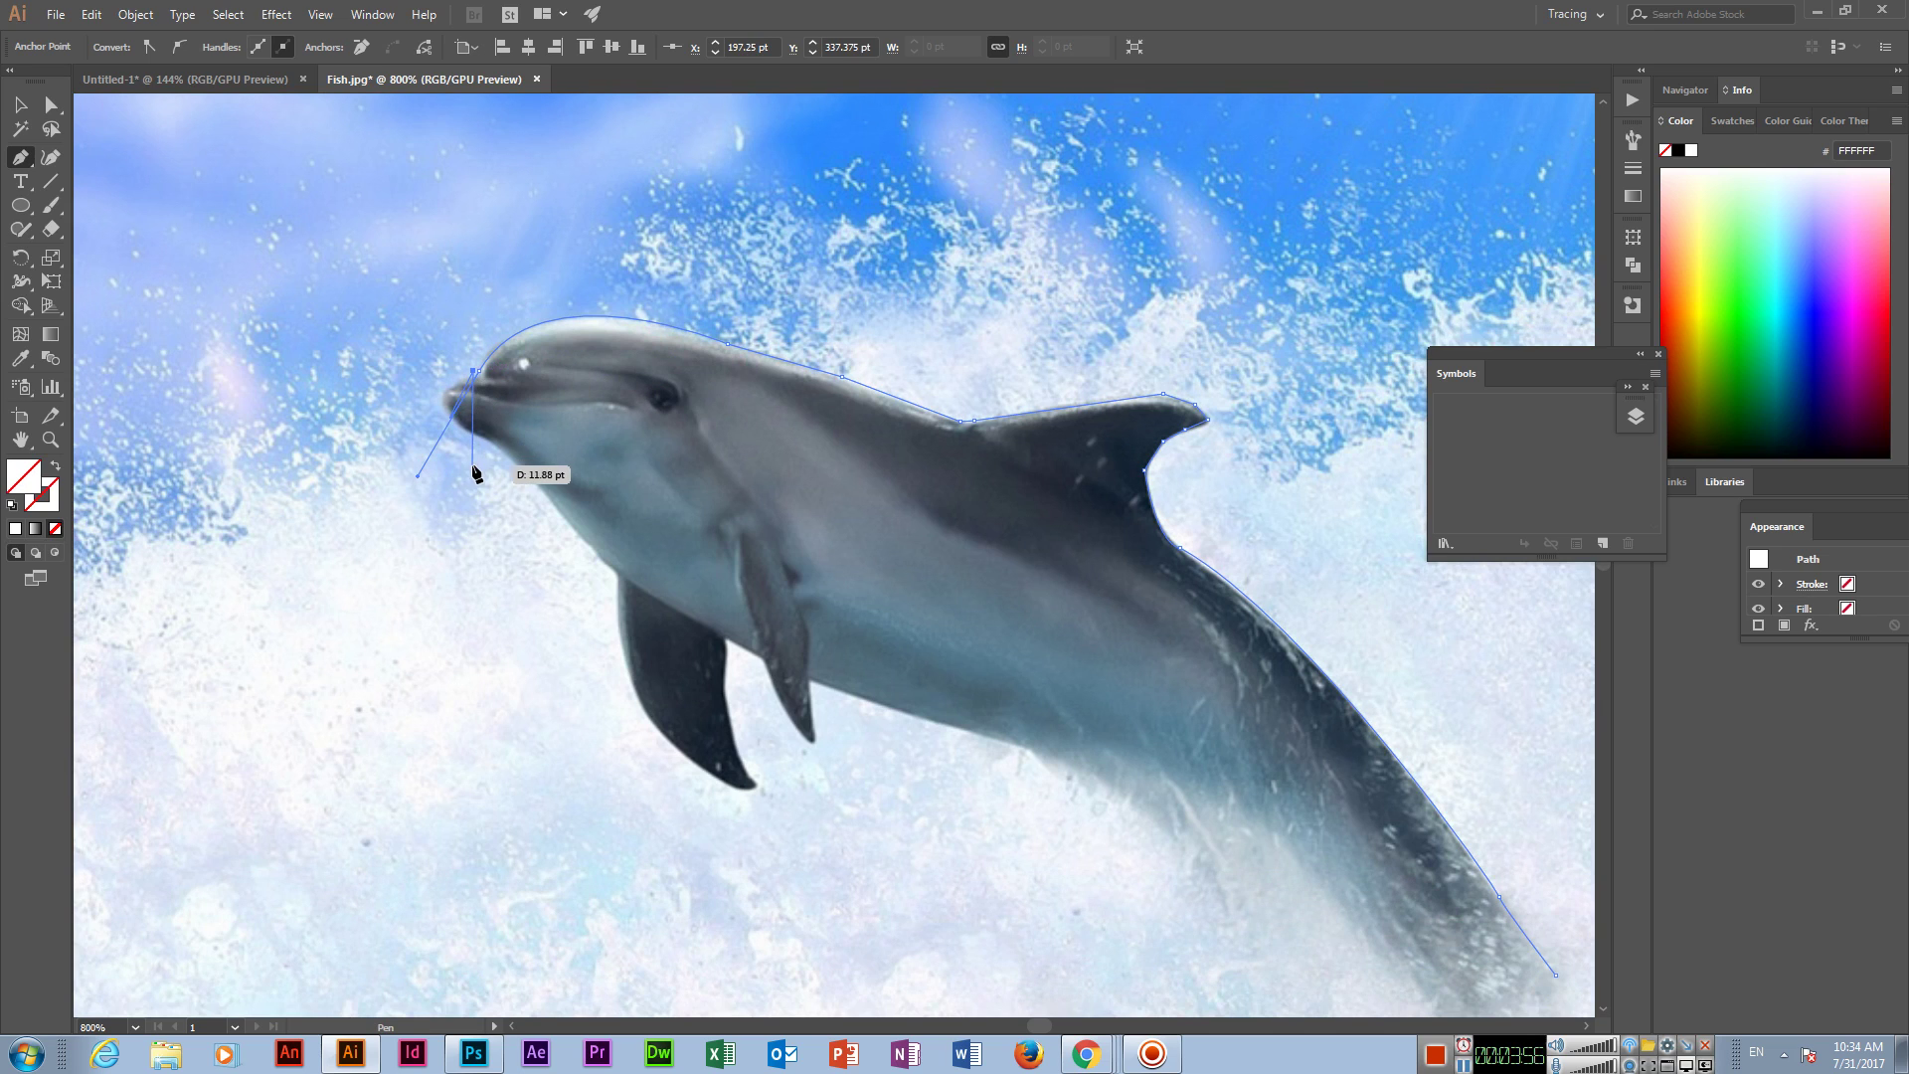
{"action": "left_click_drag", "start_coordinate": [486, 371], "coordinate": [491, 448]}
{"action": "left_click_drag", "start_coordinate": [488, 441], "coordinate": [527, 460]}
{"action": "mouse_move", "coordinate": [586, 481]}
{"action": "left_mouse_down"}
{"action": "mouse_move", "coordinate": [481, 371]}
{"action": "mouse_move", "coordinate": [510, 460]}
{"action": "left_mouse_up"}
{"action": "left_click", "coordinate": [409, 348]}
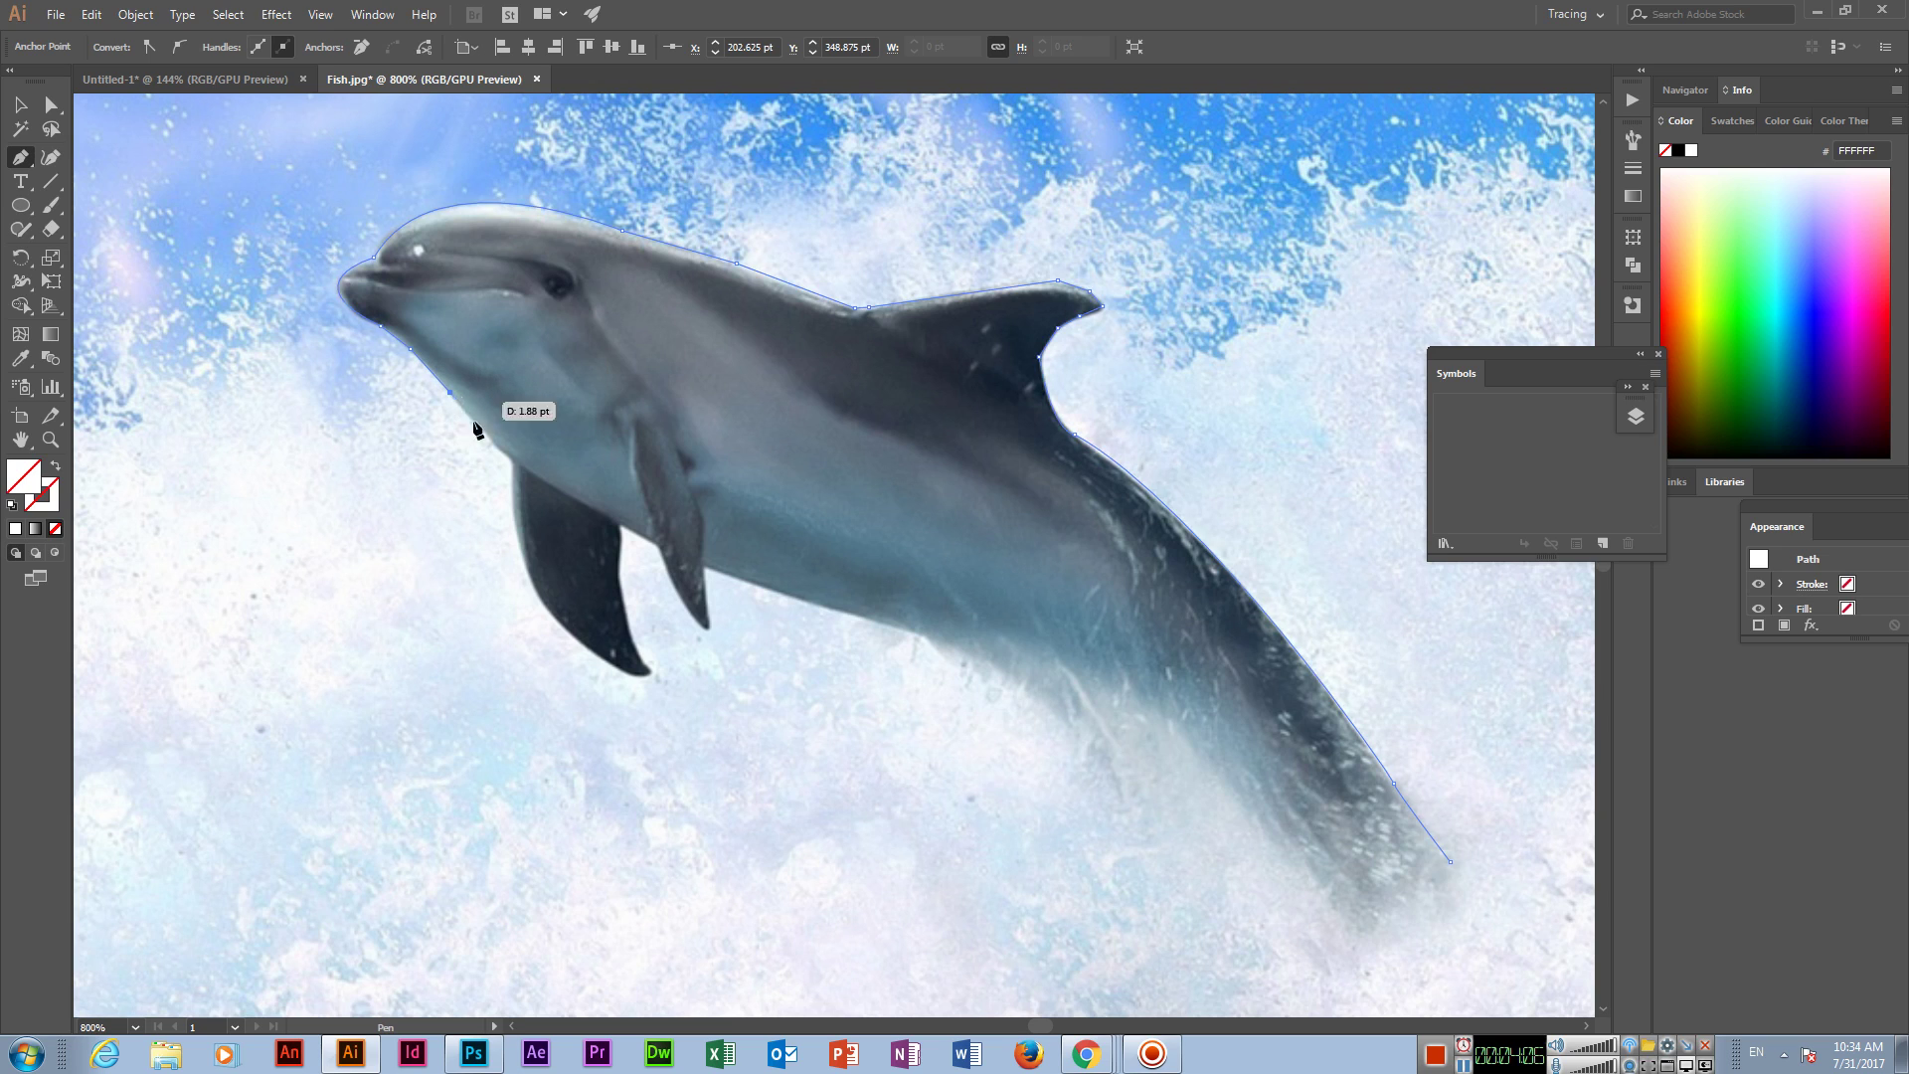
Step: Trace around the first flipper, from where it meets the body to its tip and back
{"action": "left_click", "coordinate": [509, 459]}
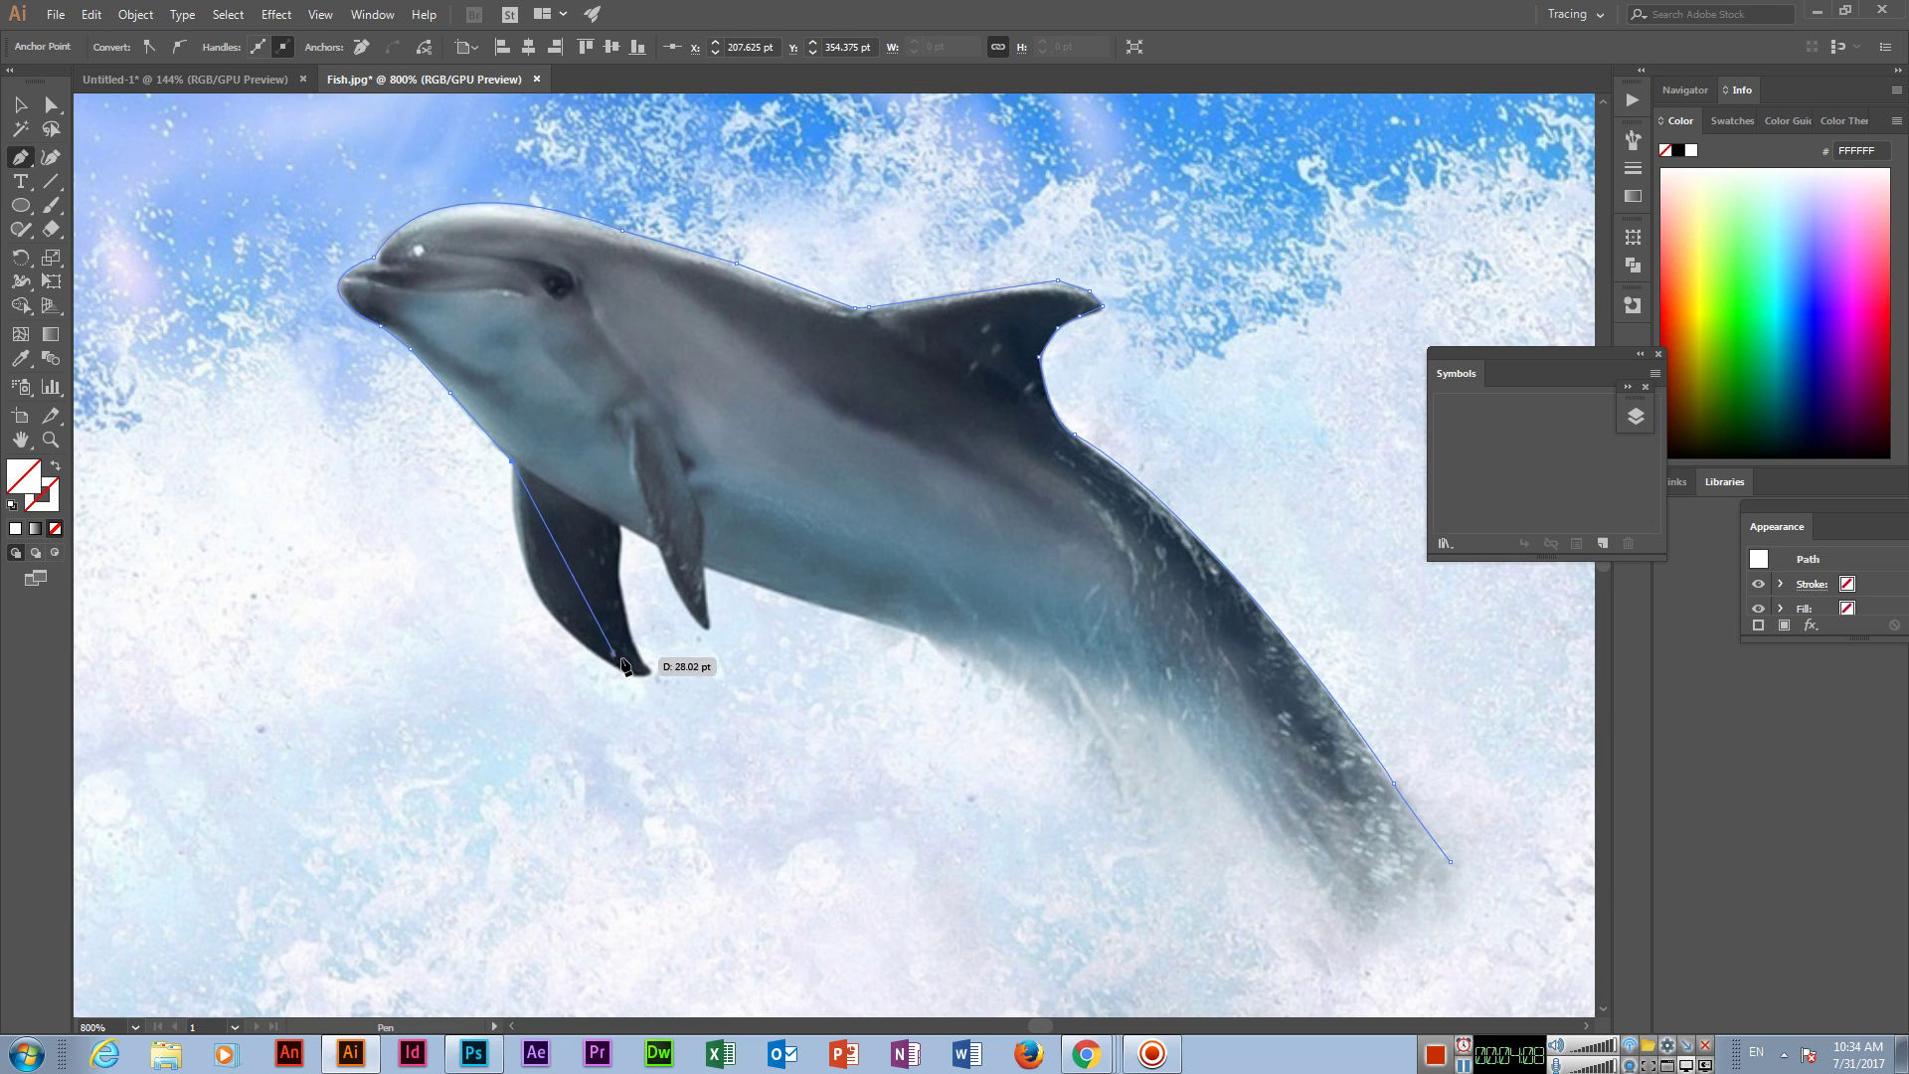
{"action": "left_click_drag", "start_coordinate": [647, 670], "coordinate": [799, 693]}
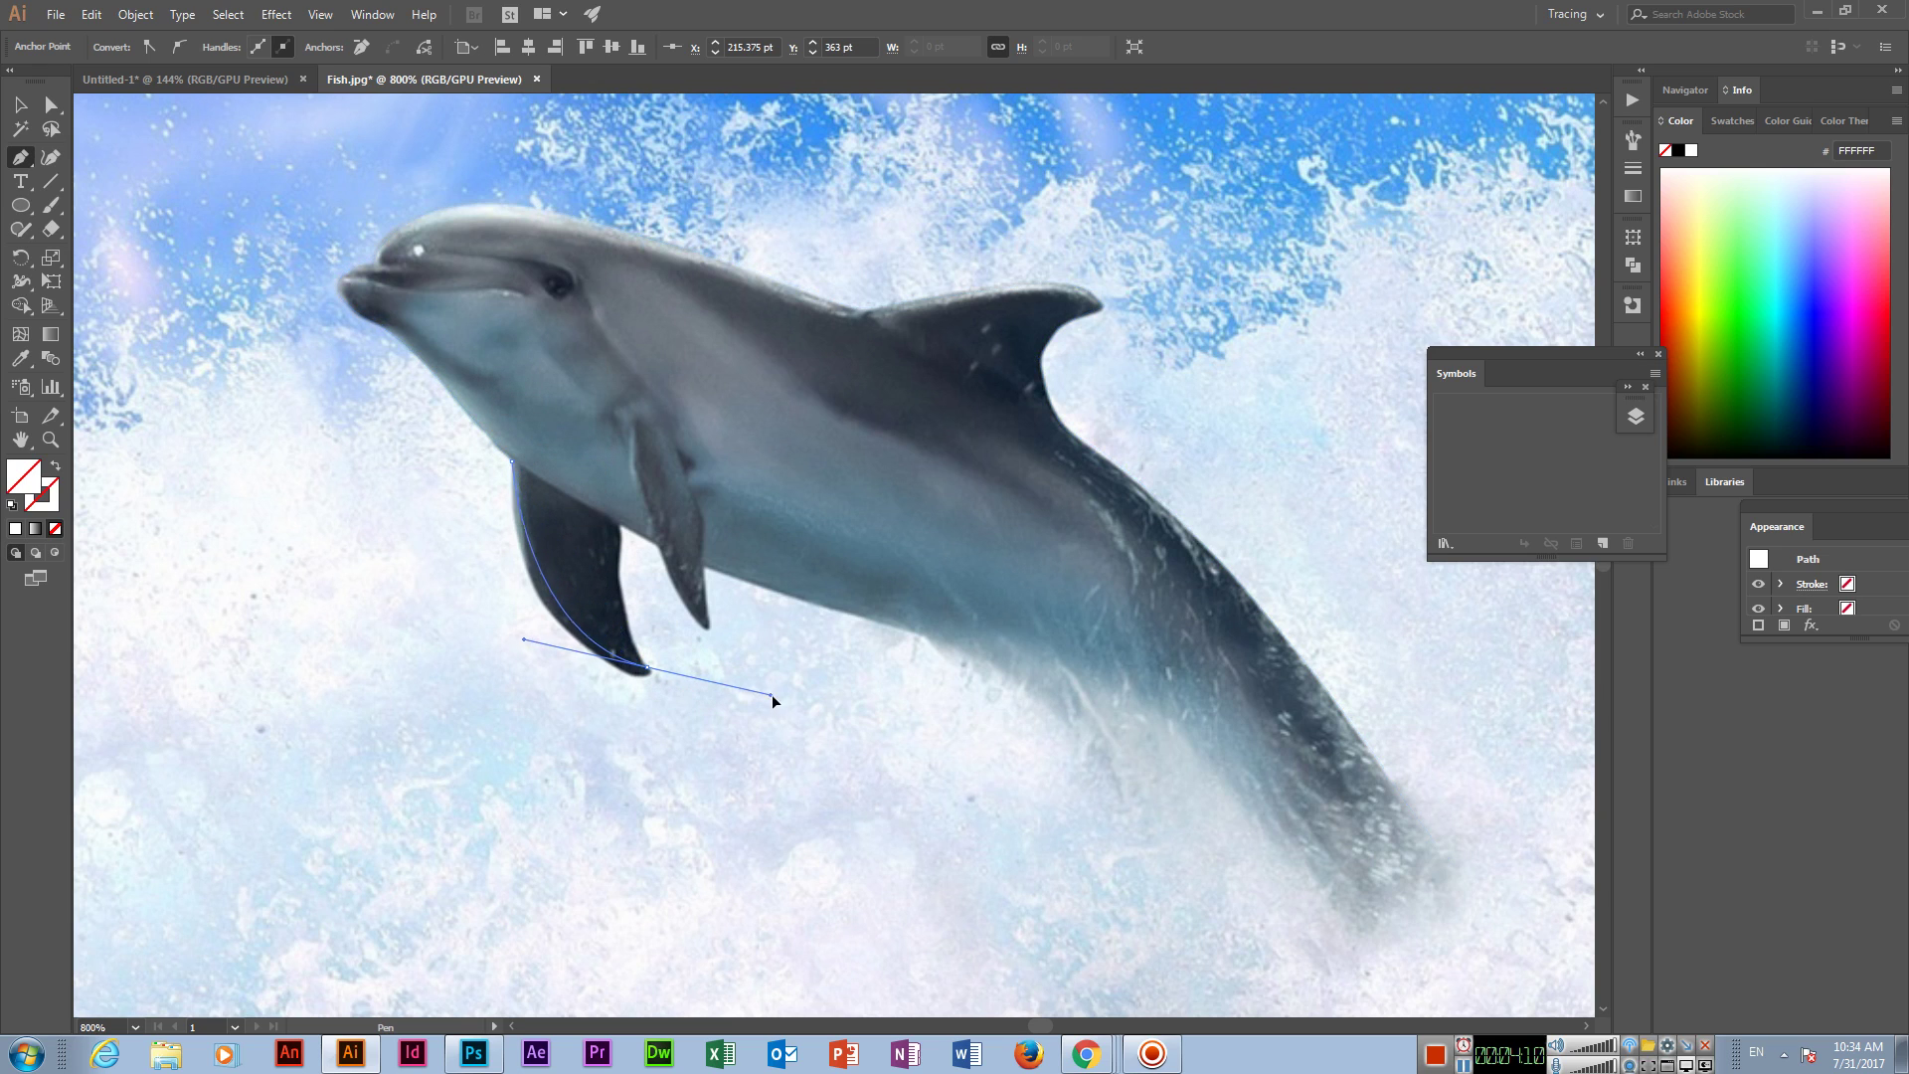
{"action": "key", "text": "ctrl+z"}
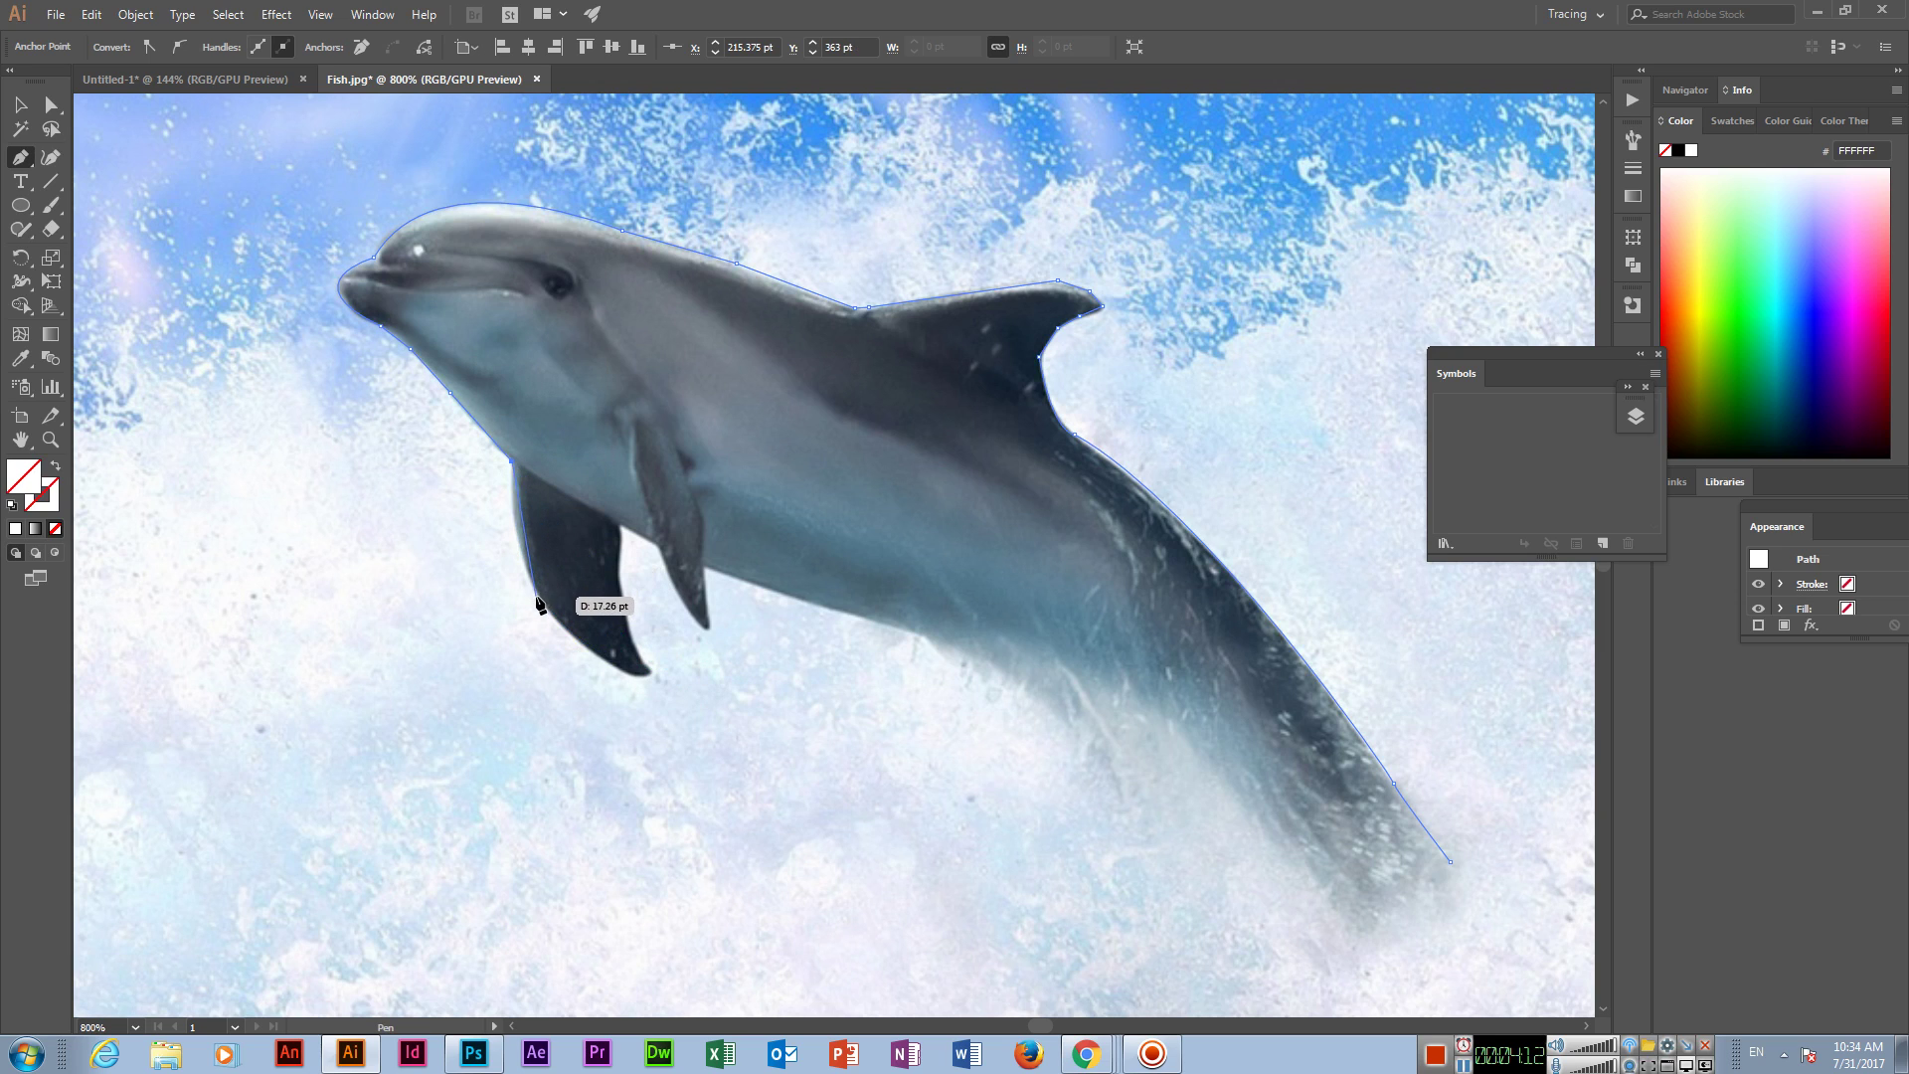
{"action": "left_click_drag", "start_coordinate": [559, 624], "coordinate": [570, 634]}
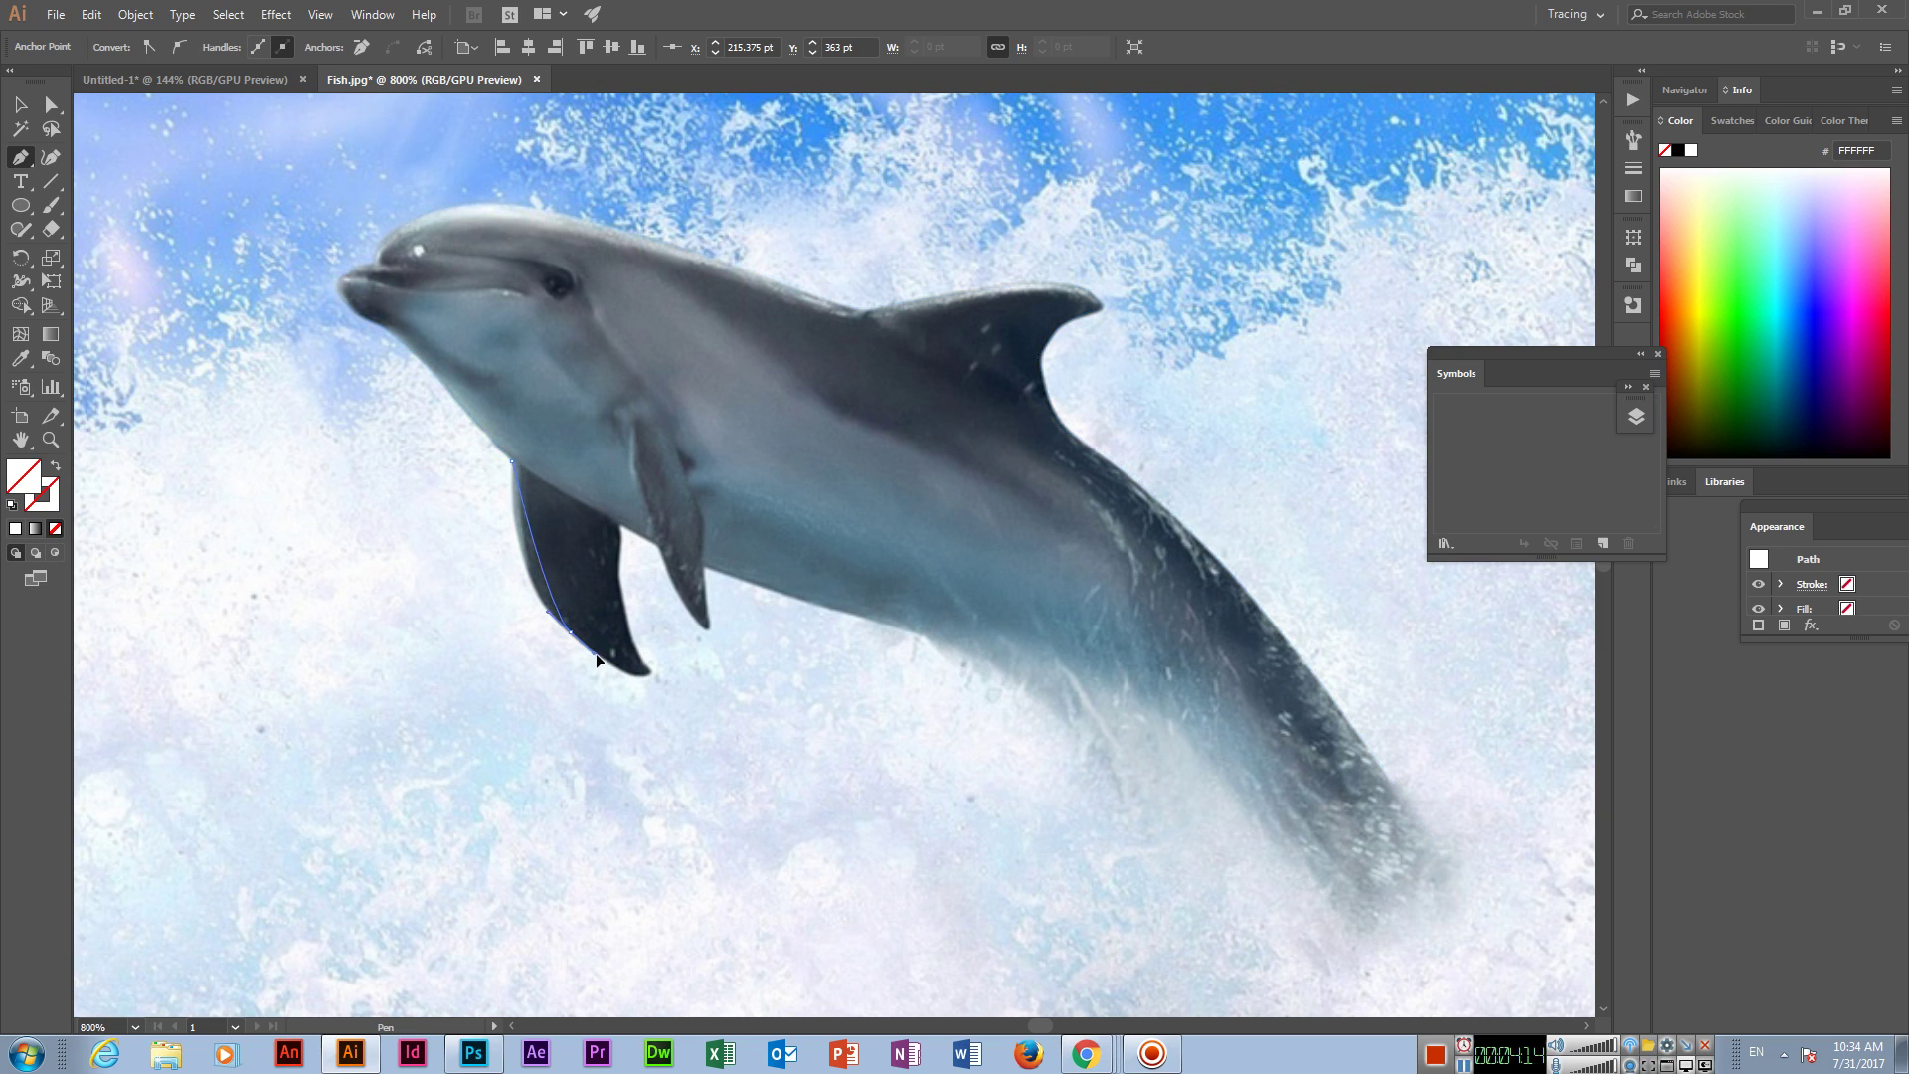
{"action": "left_click_drag", "start_coordinate": [636, 678], "coordinate": [634, 679]}
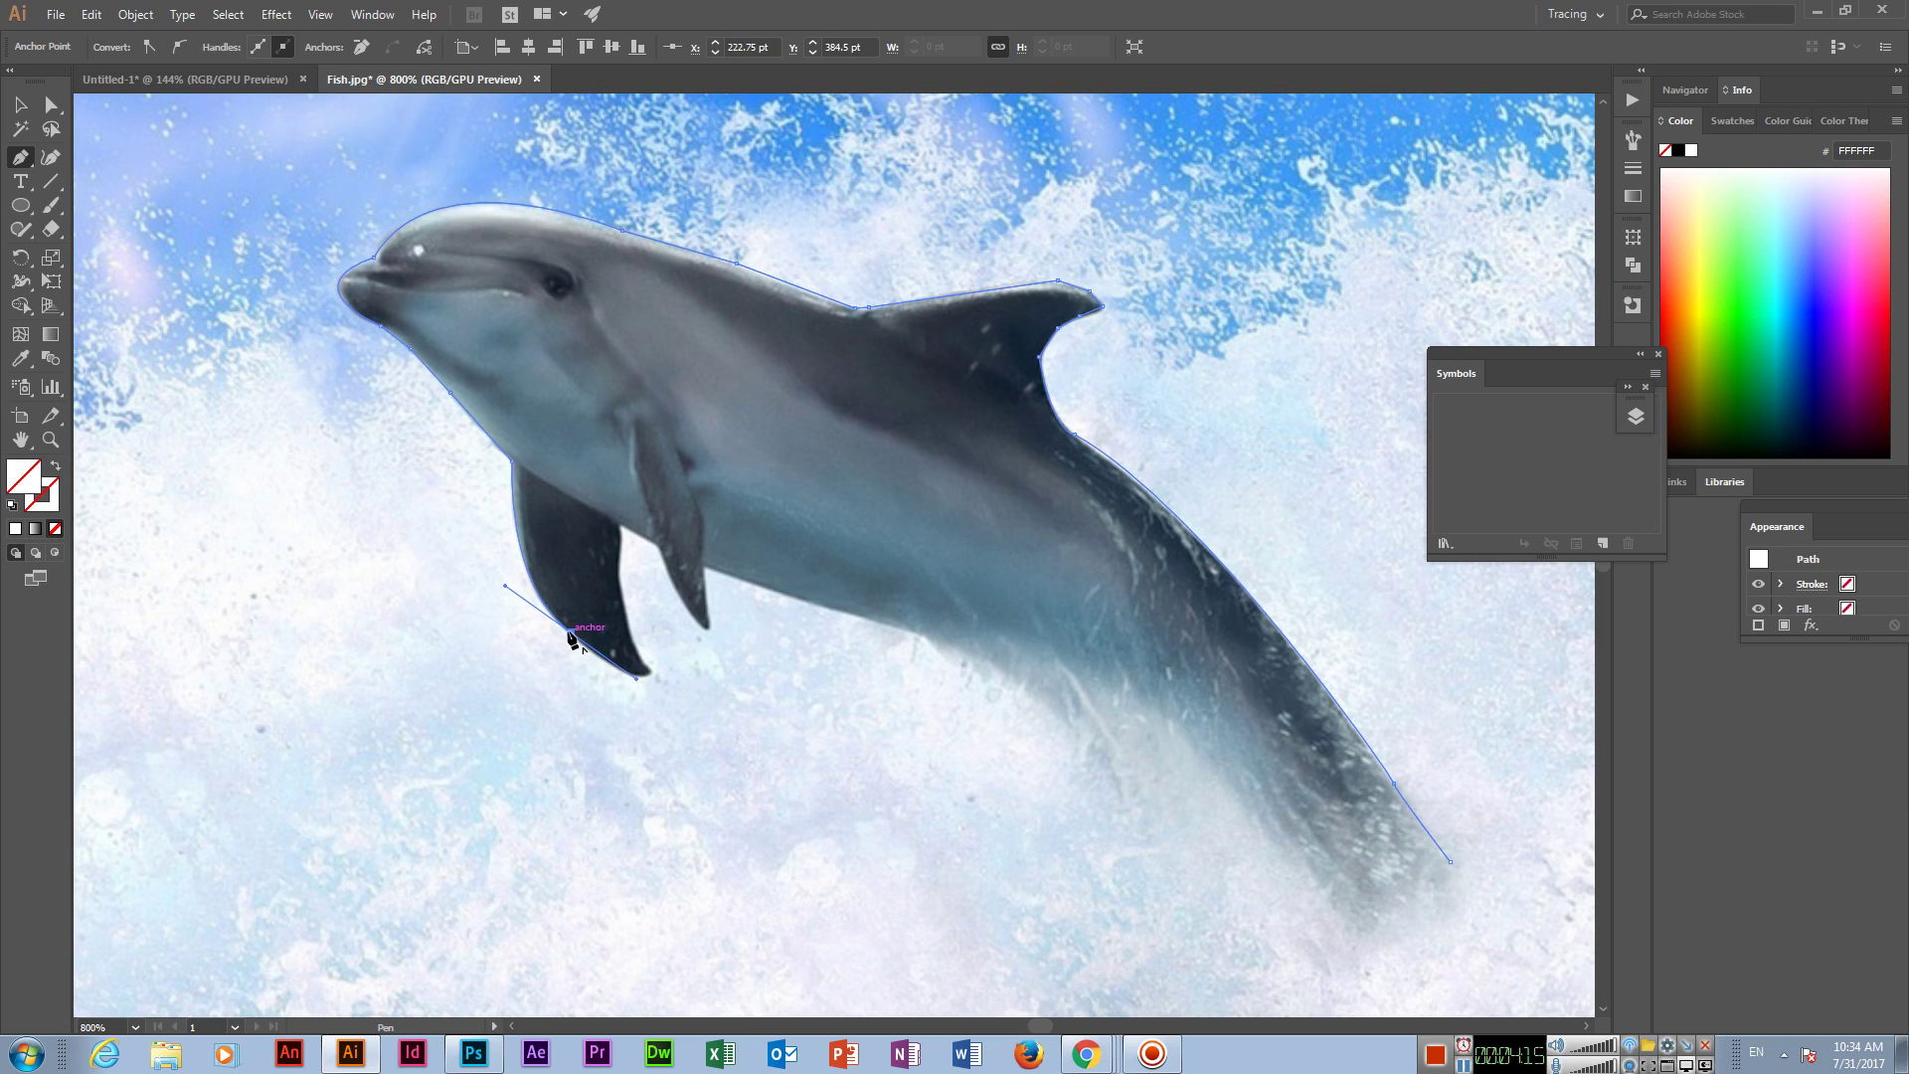
{"action": "left_click_drag", "start_coordinate": [648, 673], "coordinate": [680, 652]}
{"action": "left_click", "coordinate": [648, 672]}
{"action": "left_click", "coordinate": [625, 615]}
{"action": "left_click", "coordinate": [618, 572]}
{"action": "left_click", "coordinate": [619, 524]}
Step: Trace around the second flipper and along the dolphin's belly
{"action": "left_click", "coordinate": [658, 546]}
{"action": "left_click_drag", "start_coordinate": [708, 629], "coordinate": [743, 649]}
{"action": "left_click", "coordinate": [704, 626]}
{"action": "left_click", "coordinate": [701, 565]}
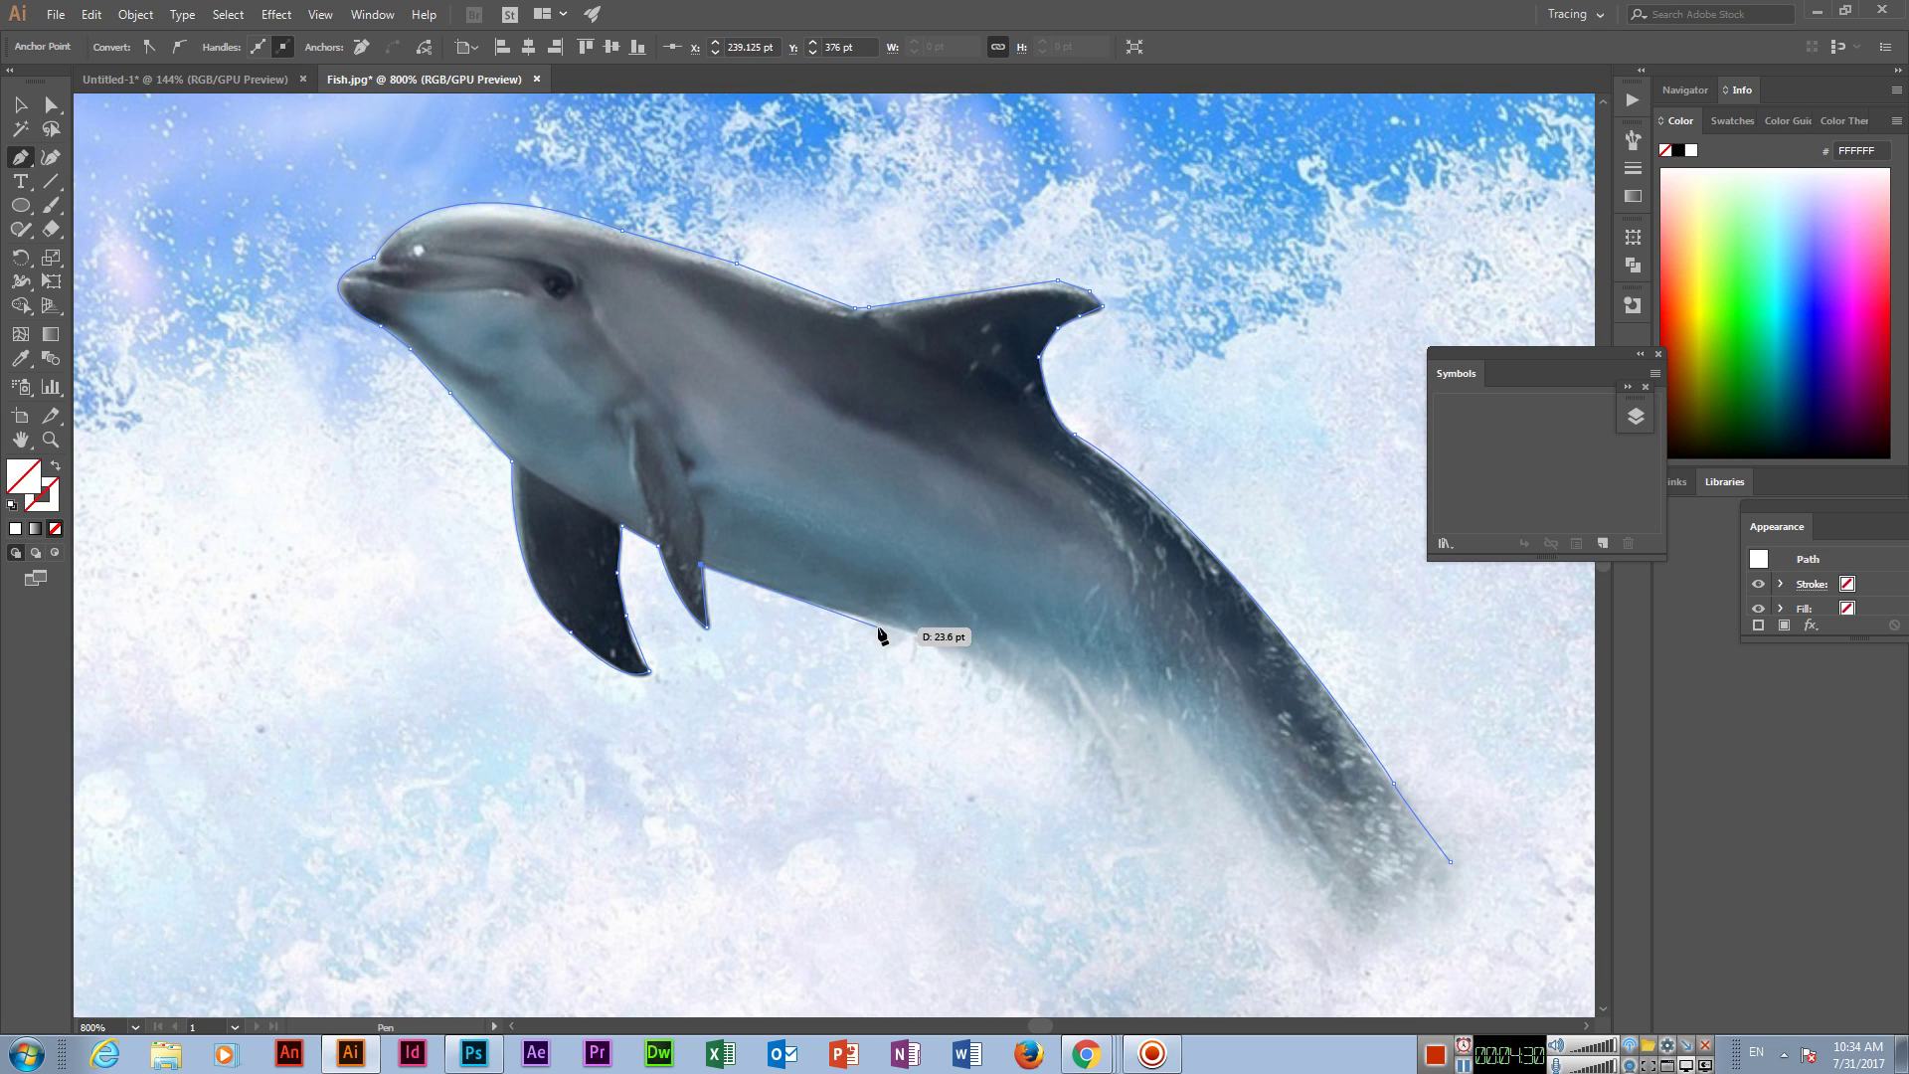
{"action": "left_click", "coordinate": [823, 606]}
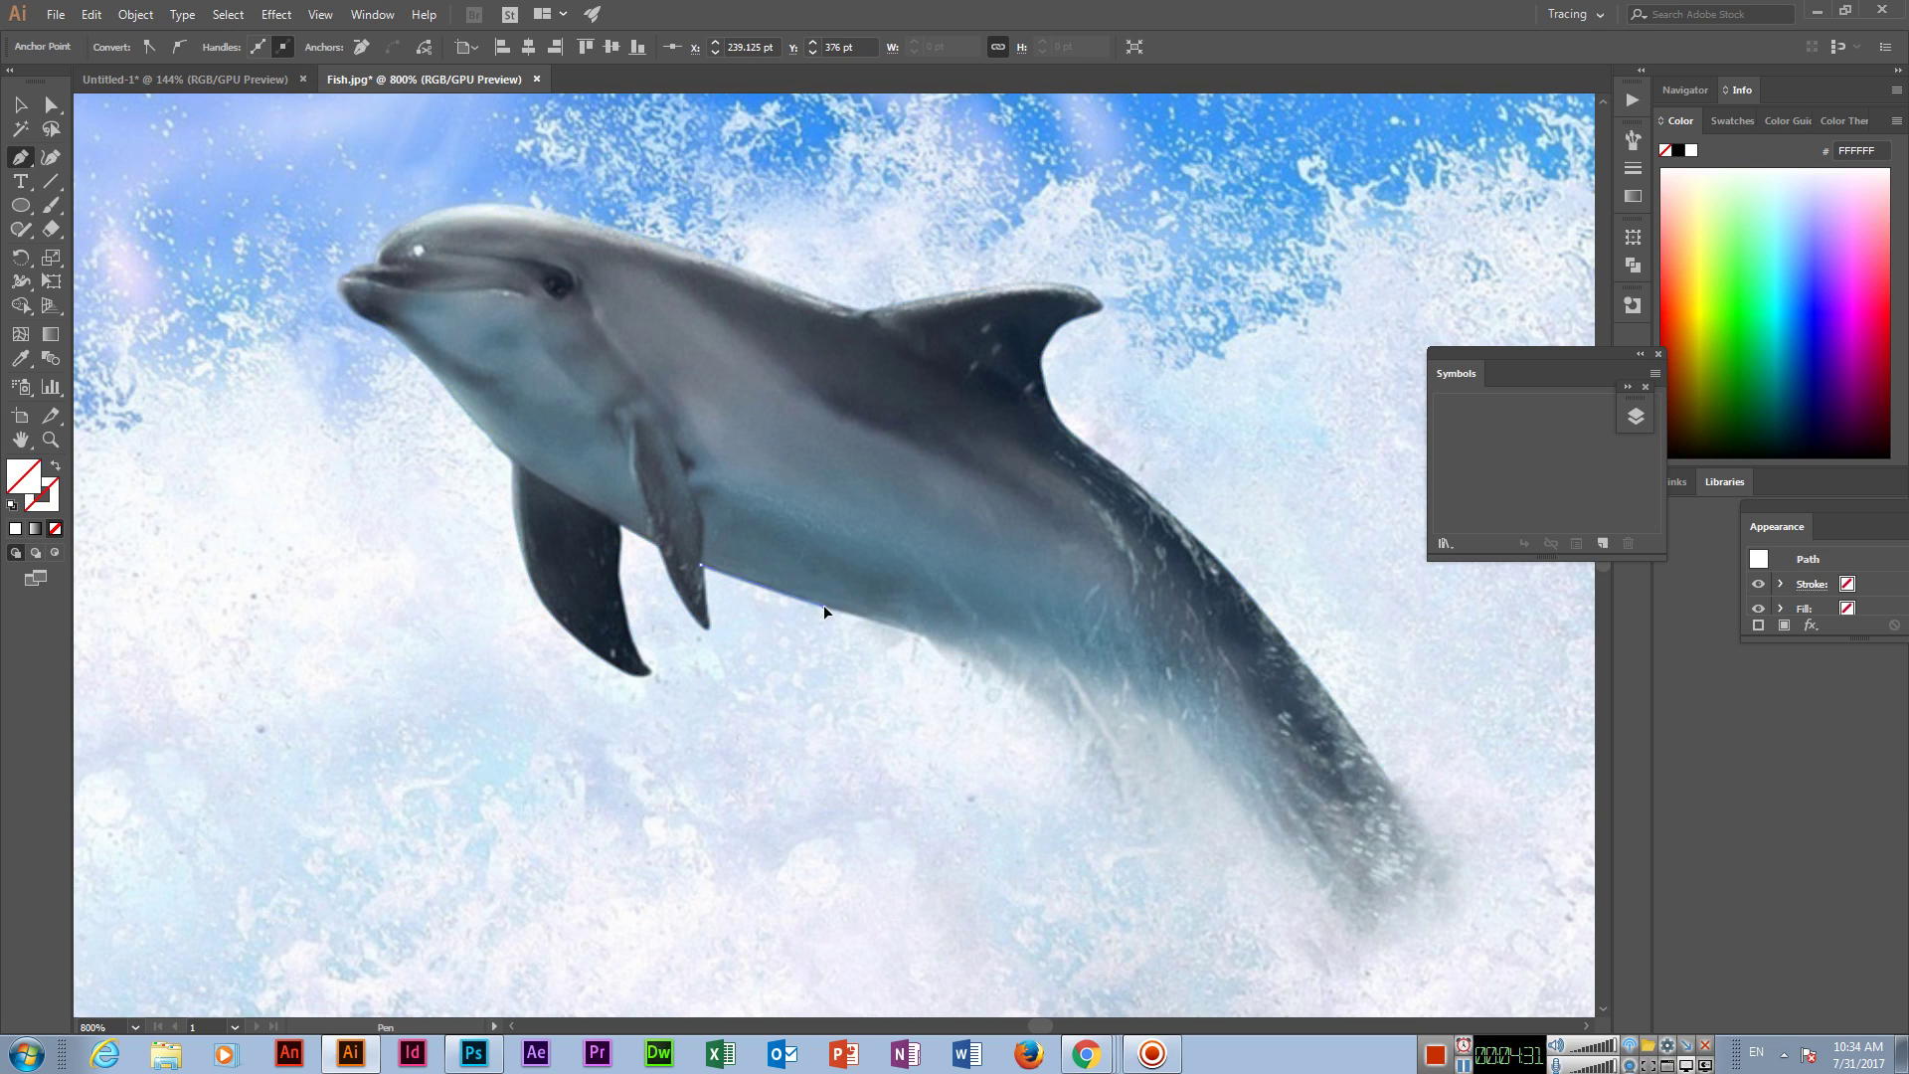
{"action": "left_click", "coordinate": [920, 635]}
Step: Curve the outline around the tail to close the path, then zoom out to the full artboard
{"action": "left_click_drag", "start_coordinate": [920, 635], "coordinate": [391, 386]}
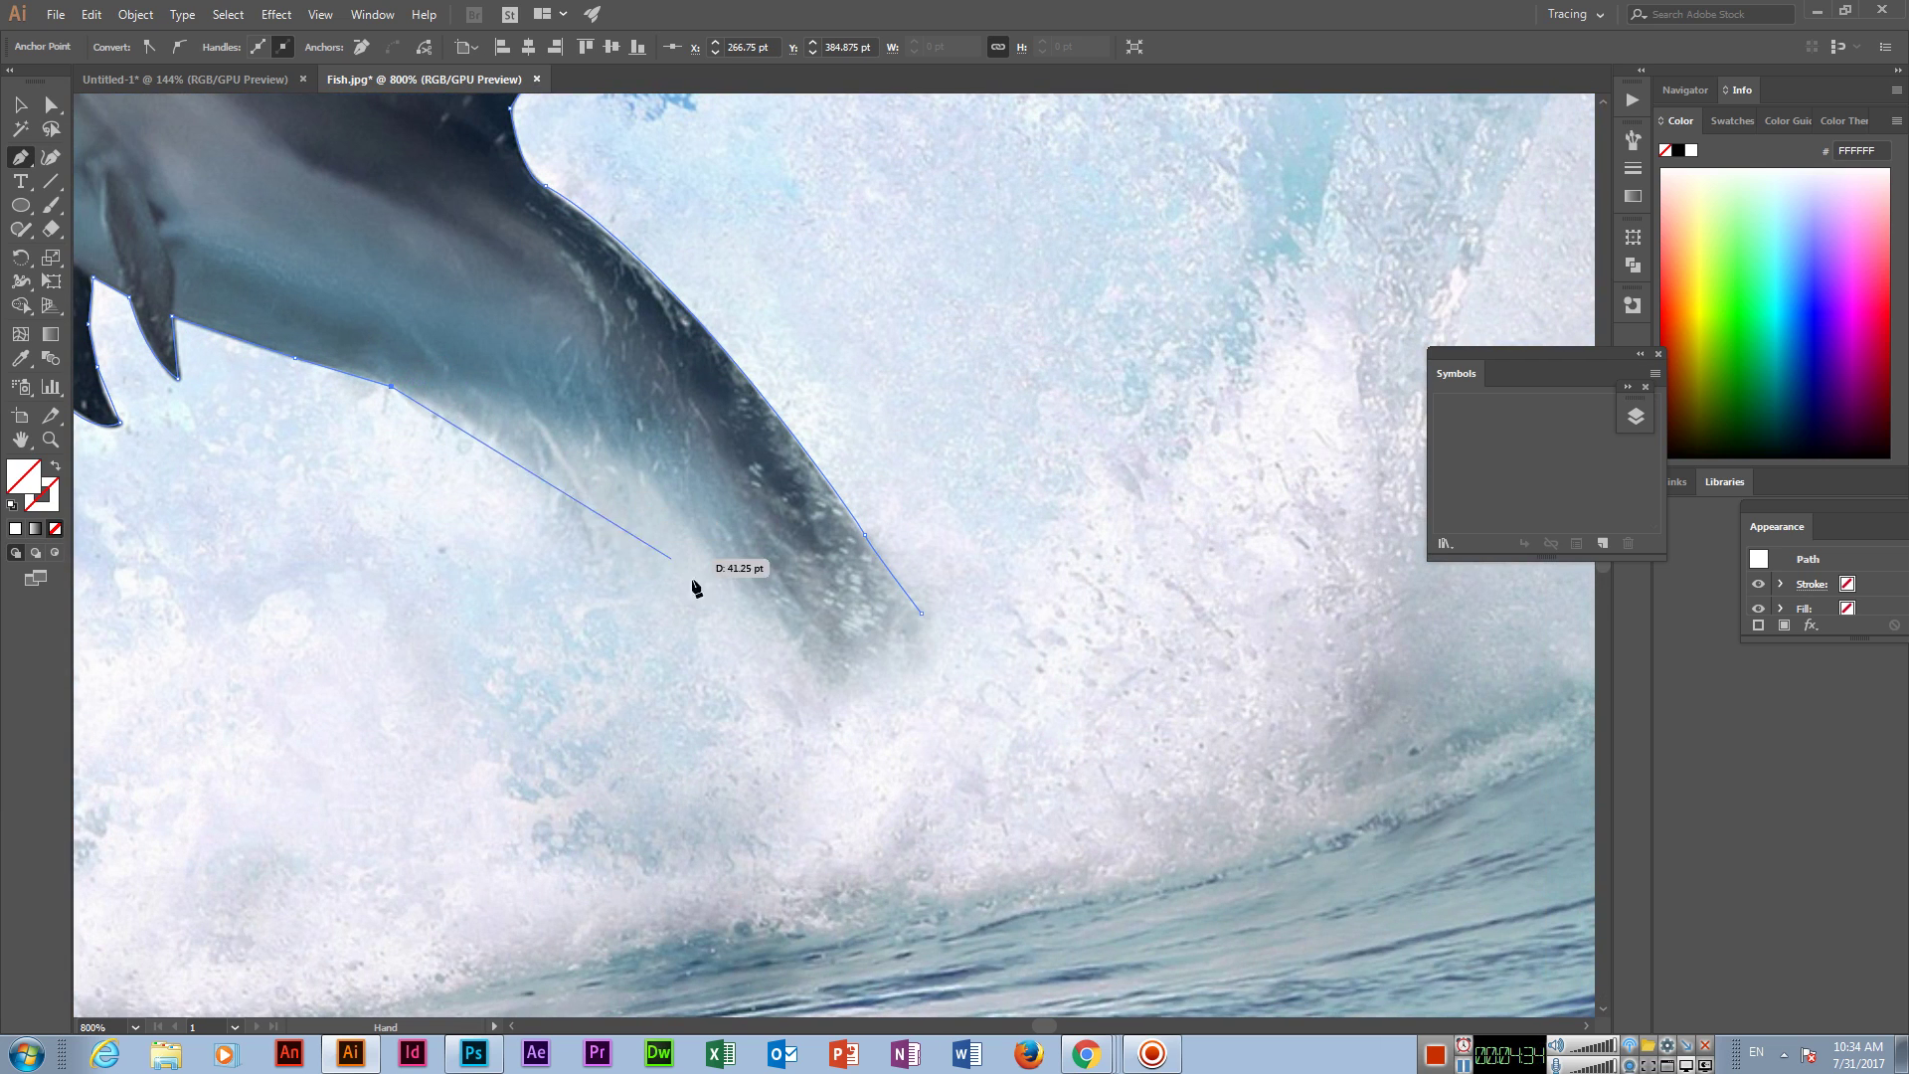
{"action": "left_click", "coordinate": [843, 688]}
{"action": "left_click_drag", "start_coordinate": [934, 756], "coordinate": [1071, 1000]}
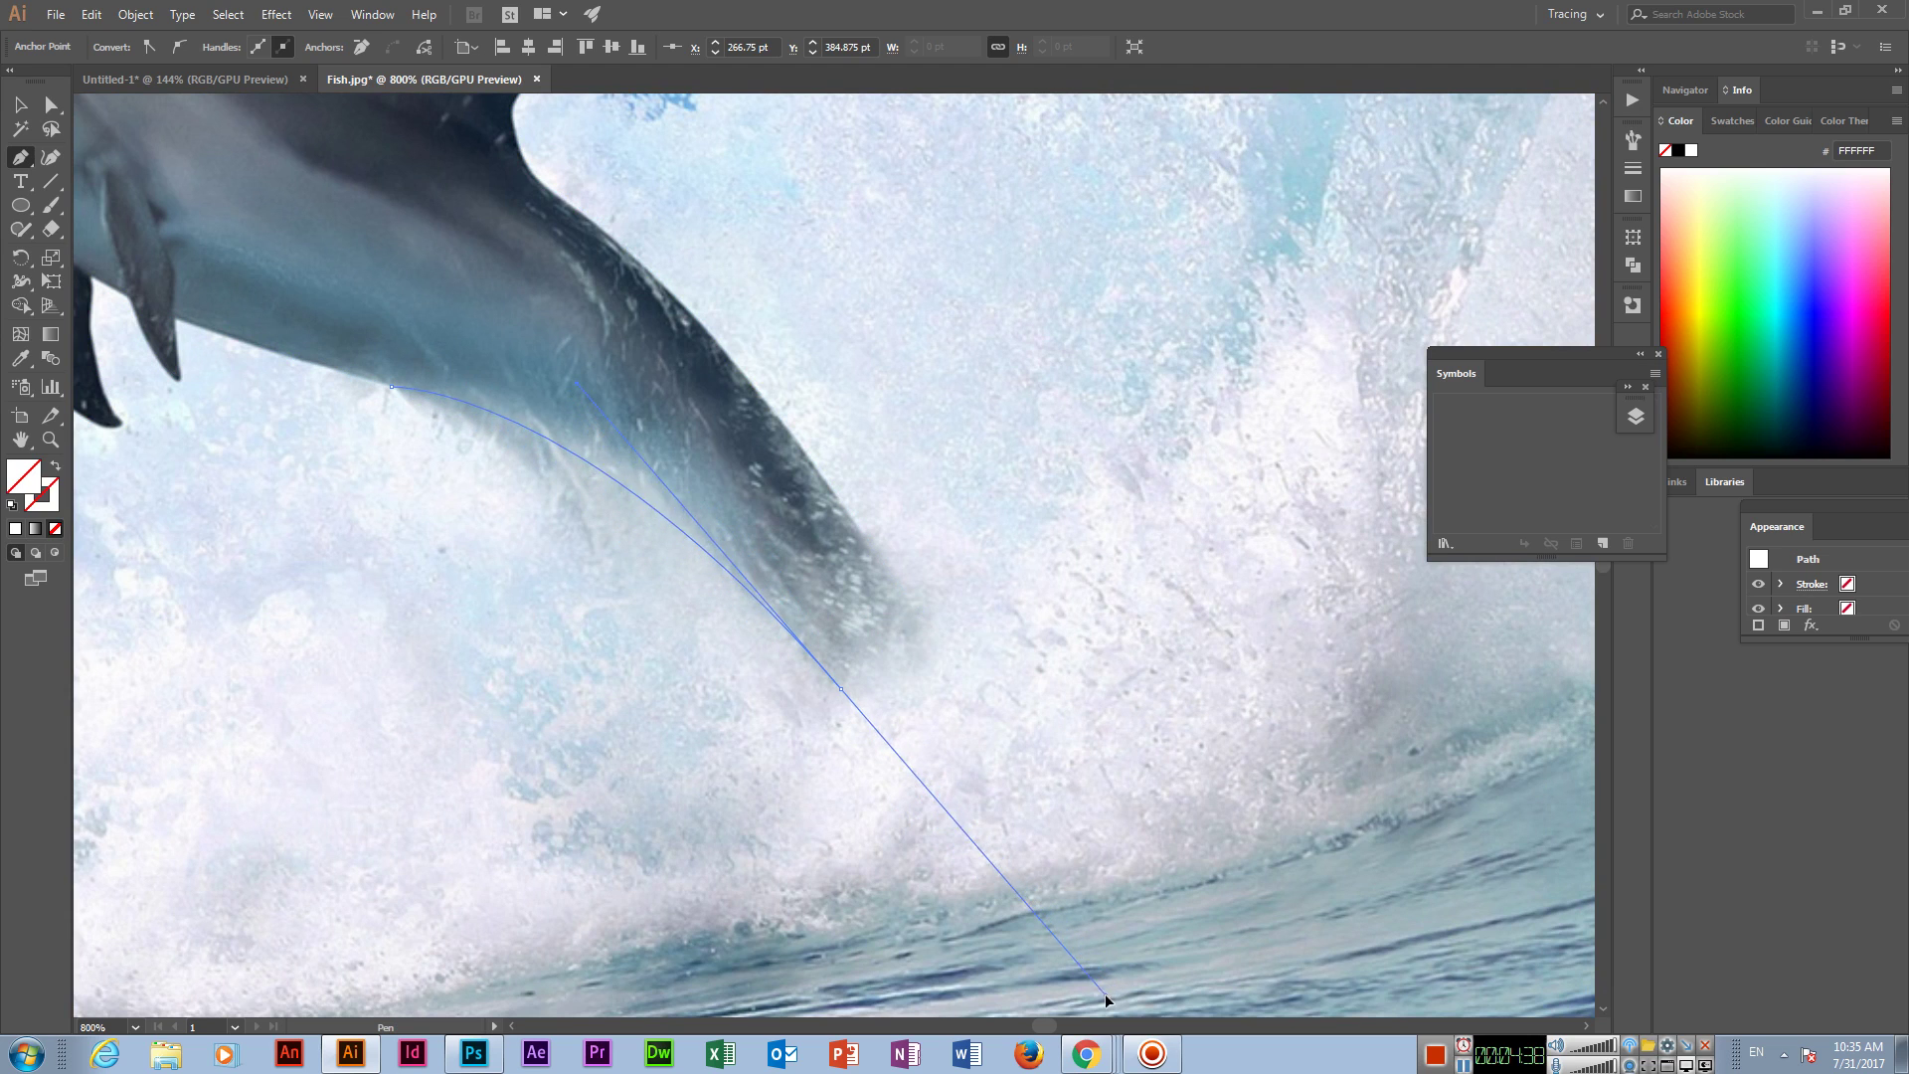
{"action": "left_click_drag", "start_coordinate": [1070, 1001], "coordinate": [1002, 929]}
{"action": "left_click", "coordinate": [840, 687]}
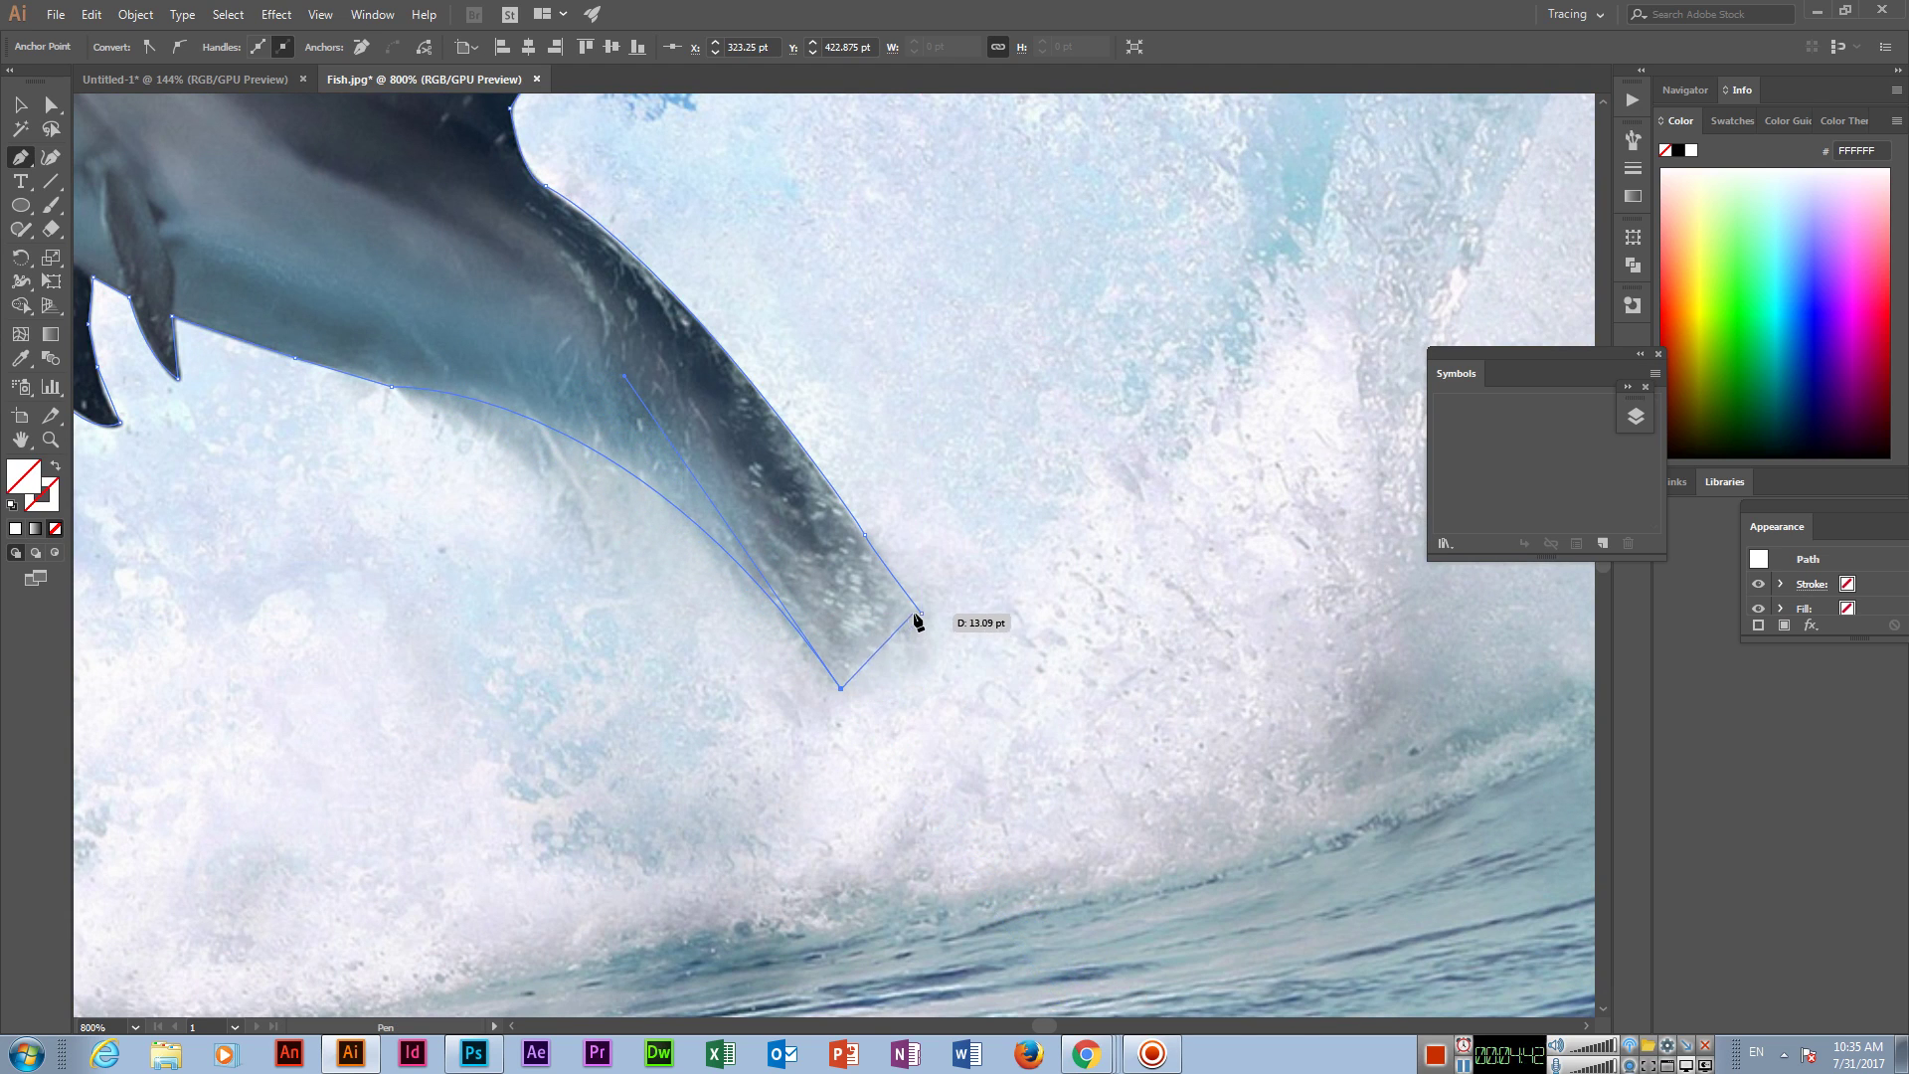
{"action": "left_click_drag", "start_coordinate": [920, 611], "coordinate": [865, 500]}
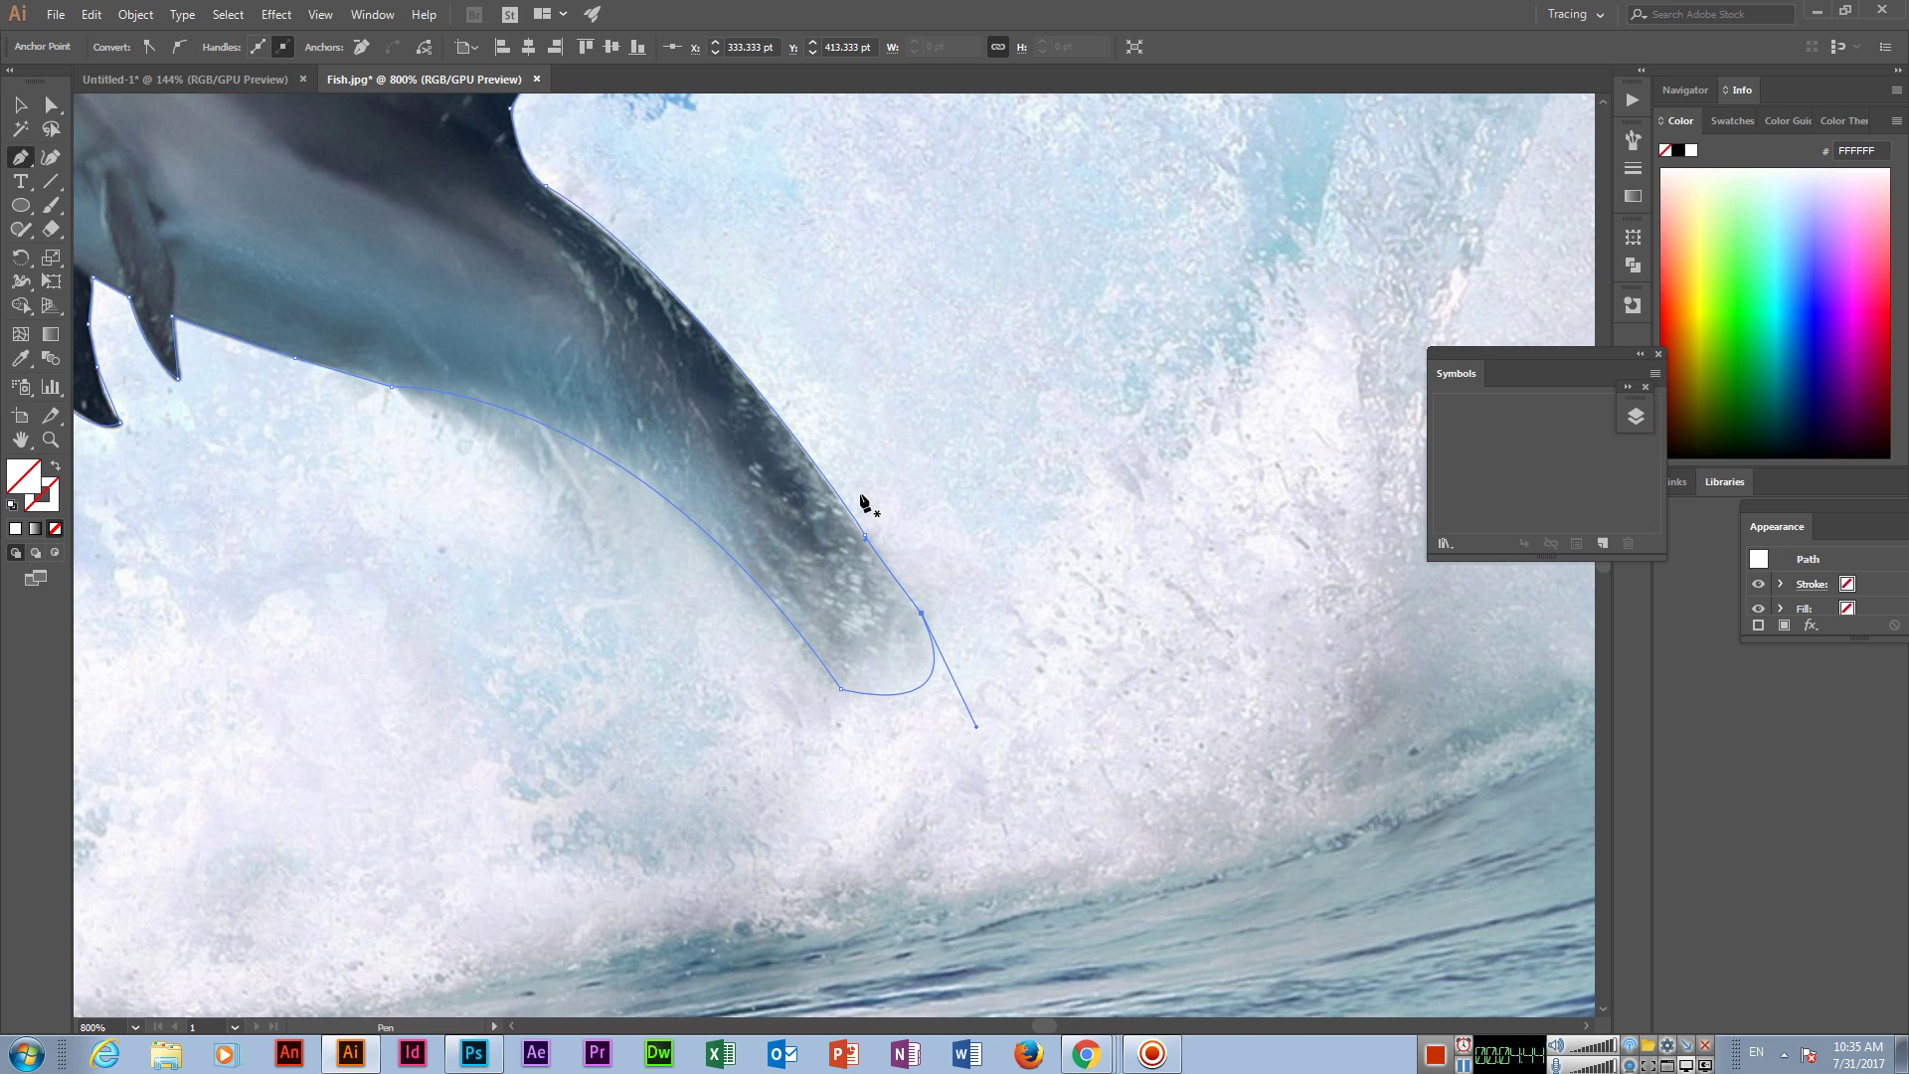
{"action": "key", "text": "ctrl+minus"}
{"action": "key", "text": "ctrl+minus"}
{"action": "key", "text": "ctrl+minus"}
{"action": "key", "text": "ctrl+minus"}
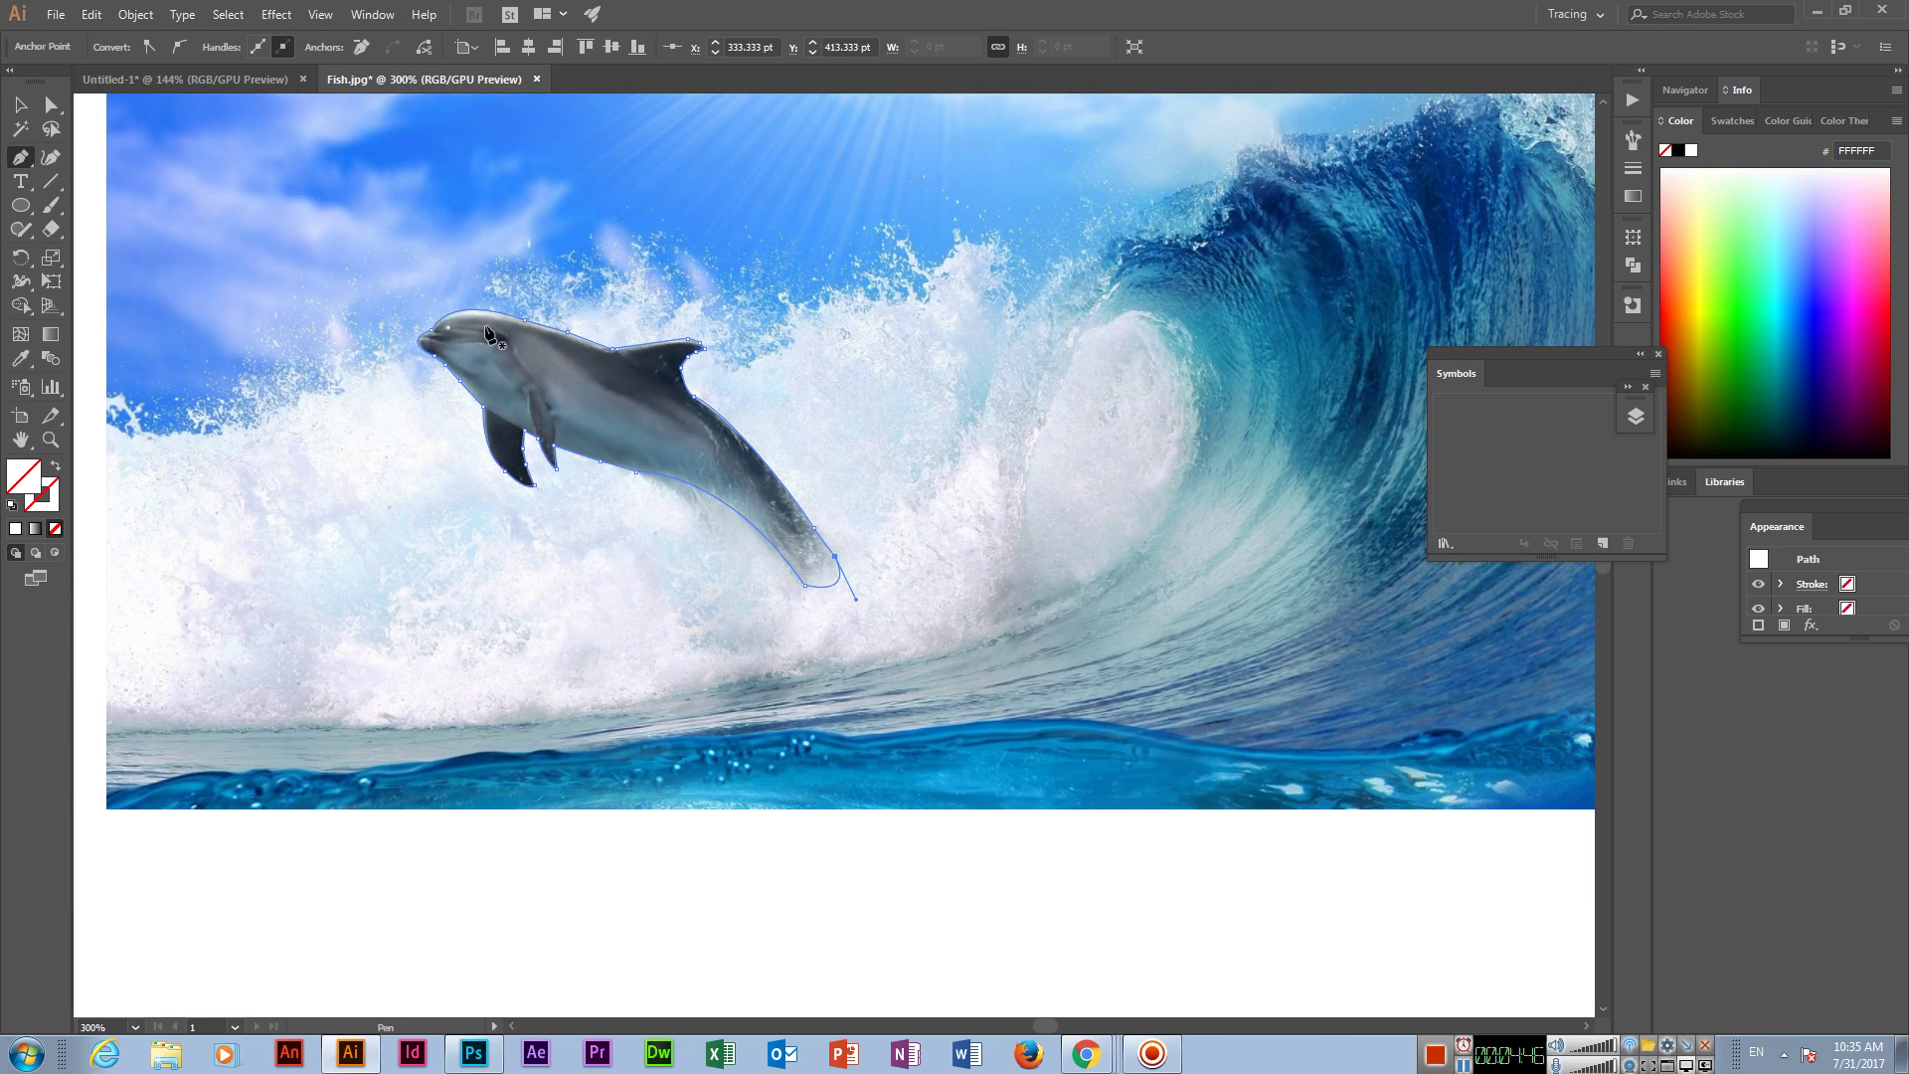
{"action": "key", "text": "ctrl+minus"}
{"action": "key", "text": "ctrl+minus"}
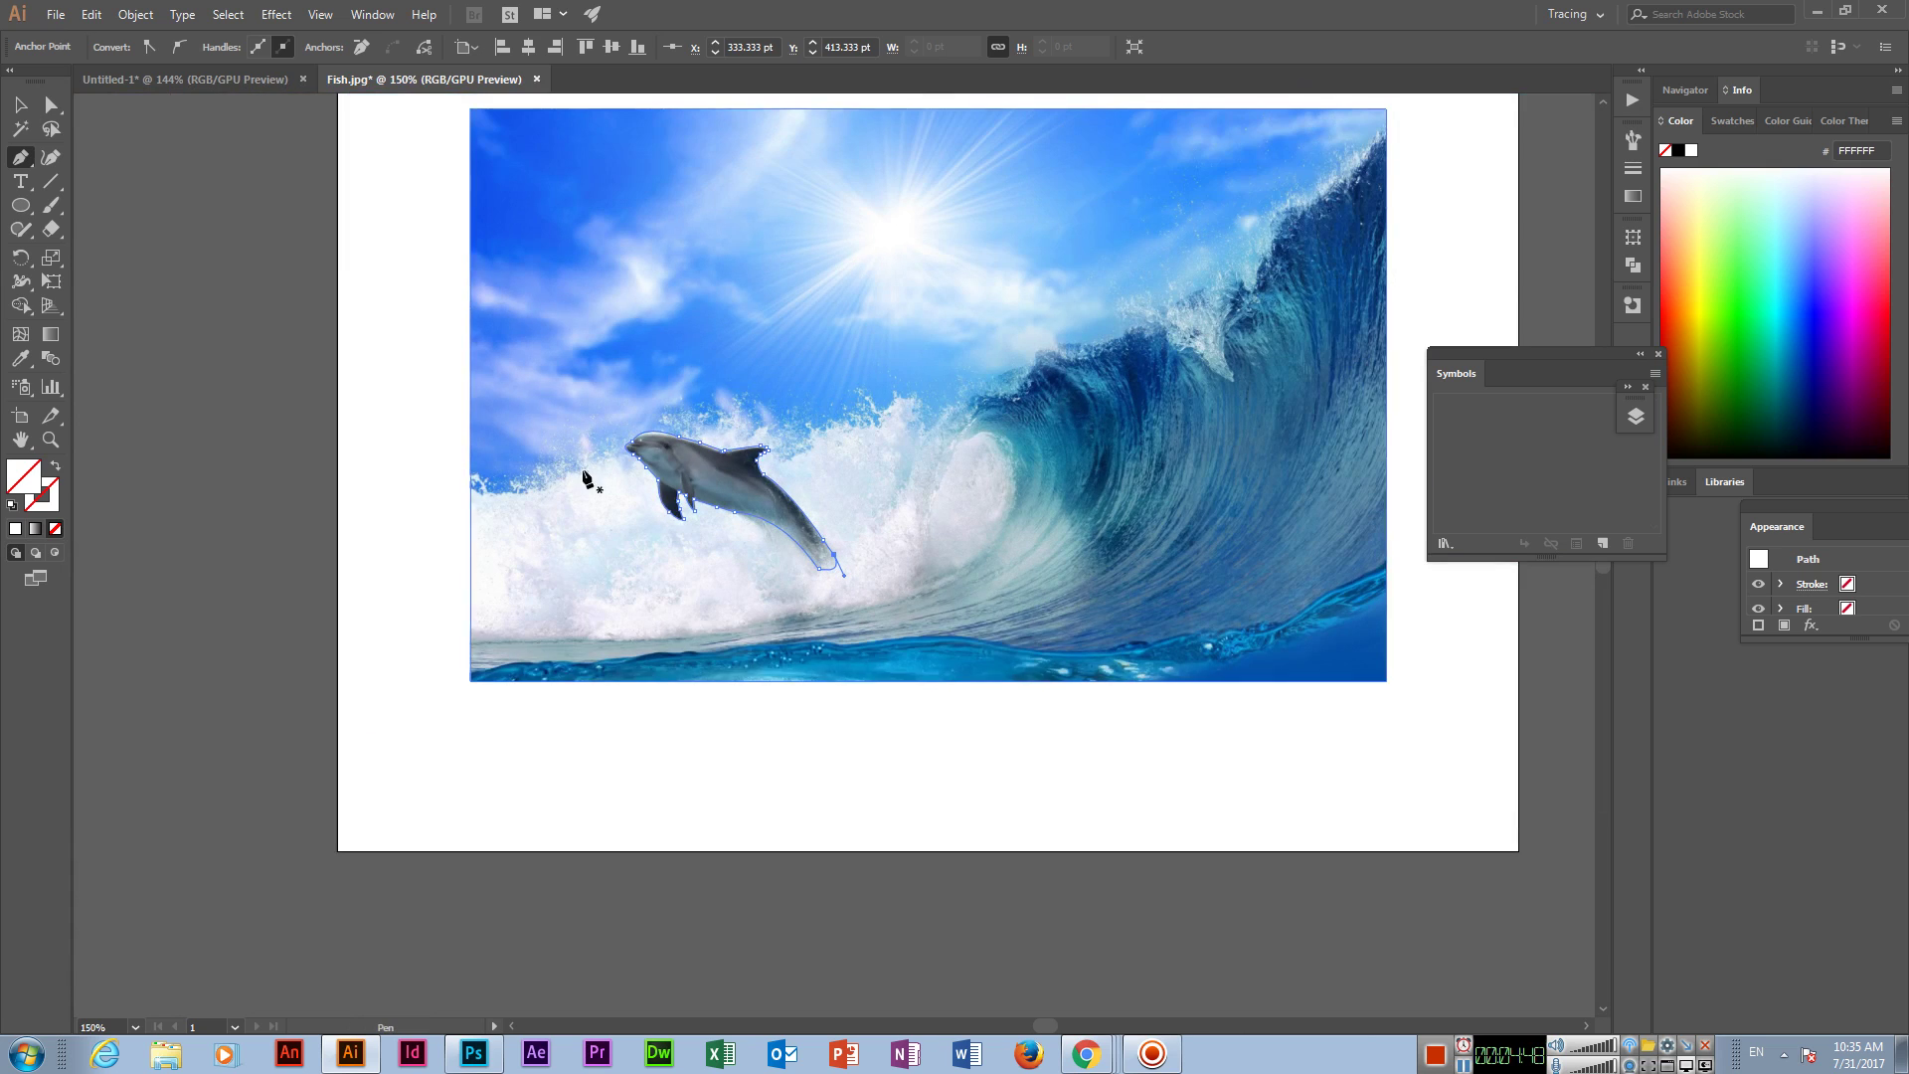
{"action": "left_click", "coordinate": [27, 106]}
{"action": "mouse_move", "coordinate": [434, 121]}
{"action": "left_mouse_down"}
{"action": "mouse_move", "coordinate": [291, 181]}
{"action": "mouse_move", "coordinate": [1291, 784]}
{"action": "left_mouse_up"}
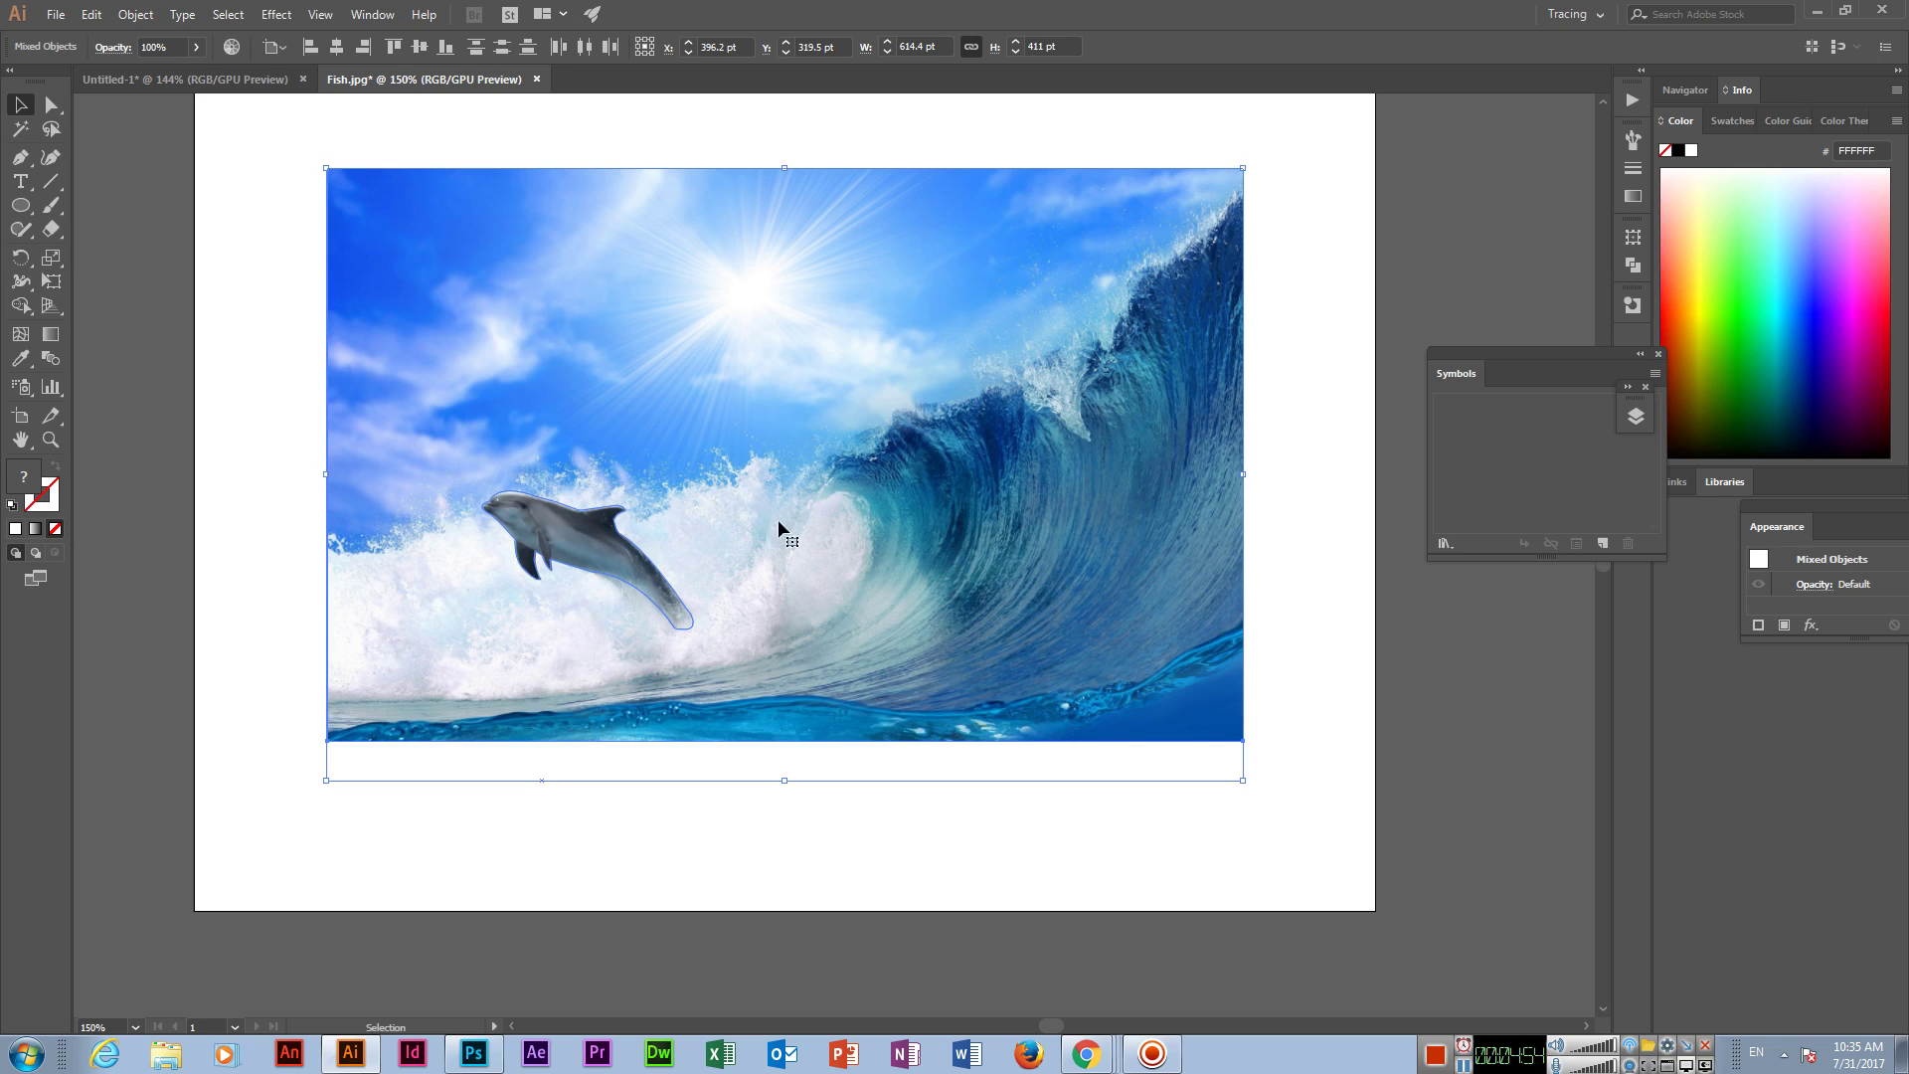
{"action": "left_click", "coordinate": [149, 15]}
{"action": "mouse_move", "coordinate": [183, 676]}
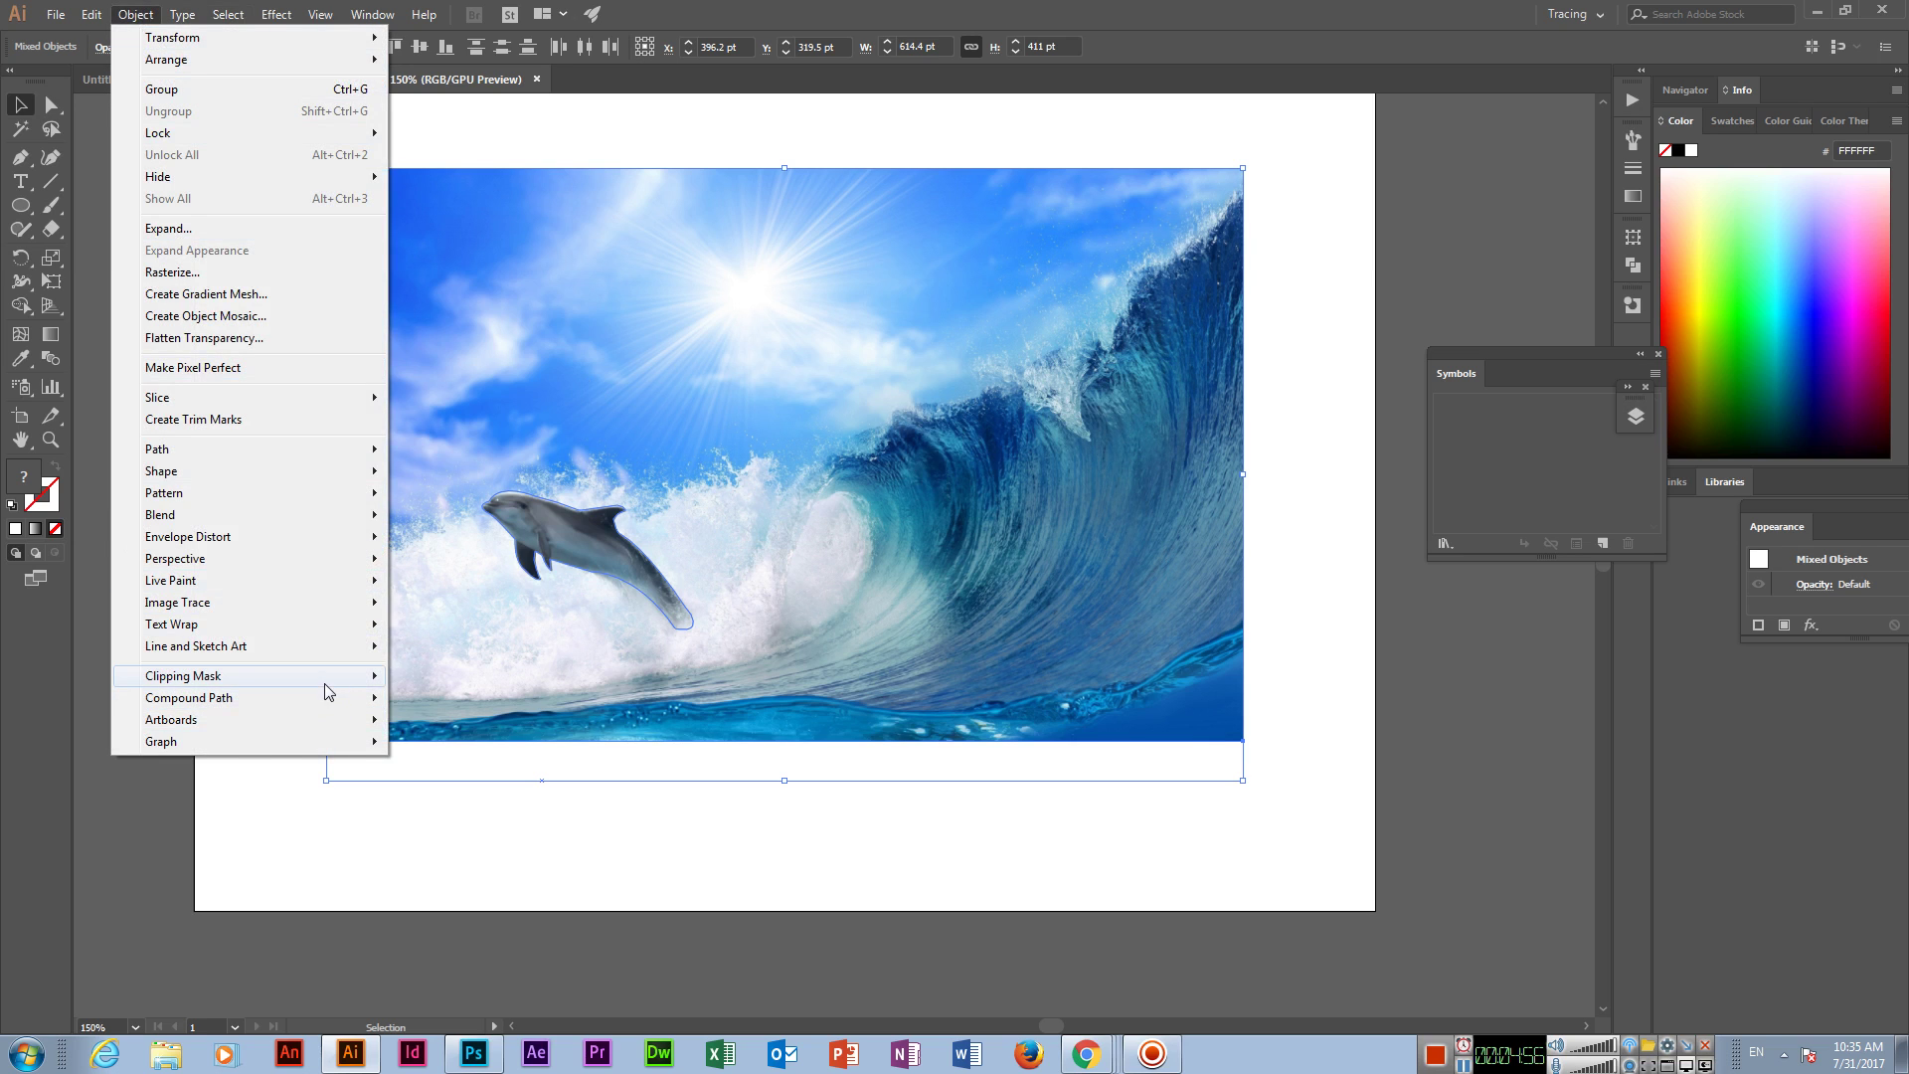
{"action": "left_click", "coordinate": [439, 682]}
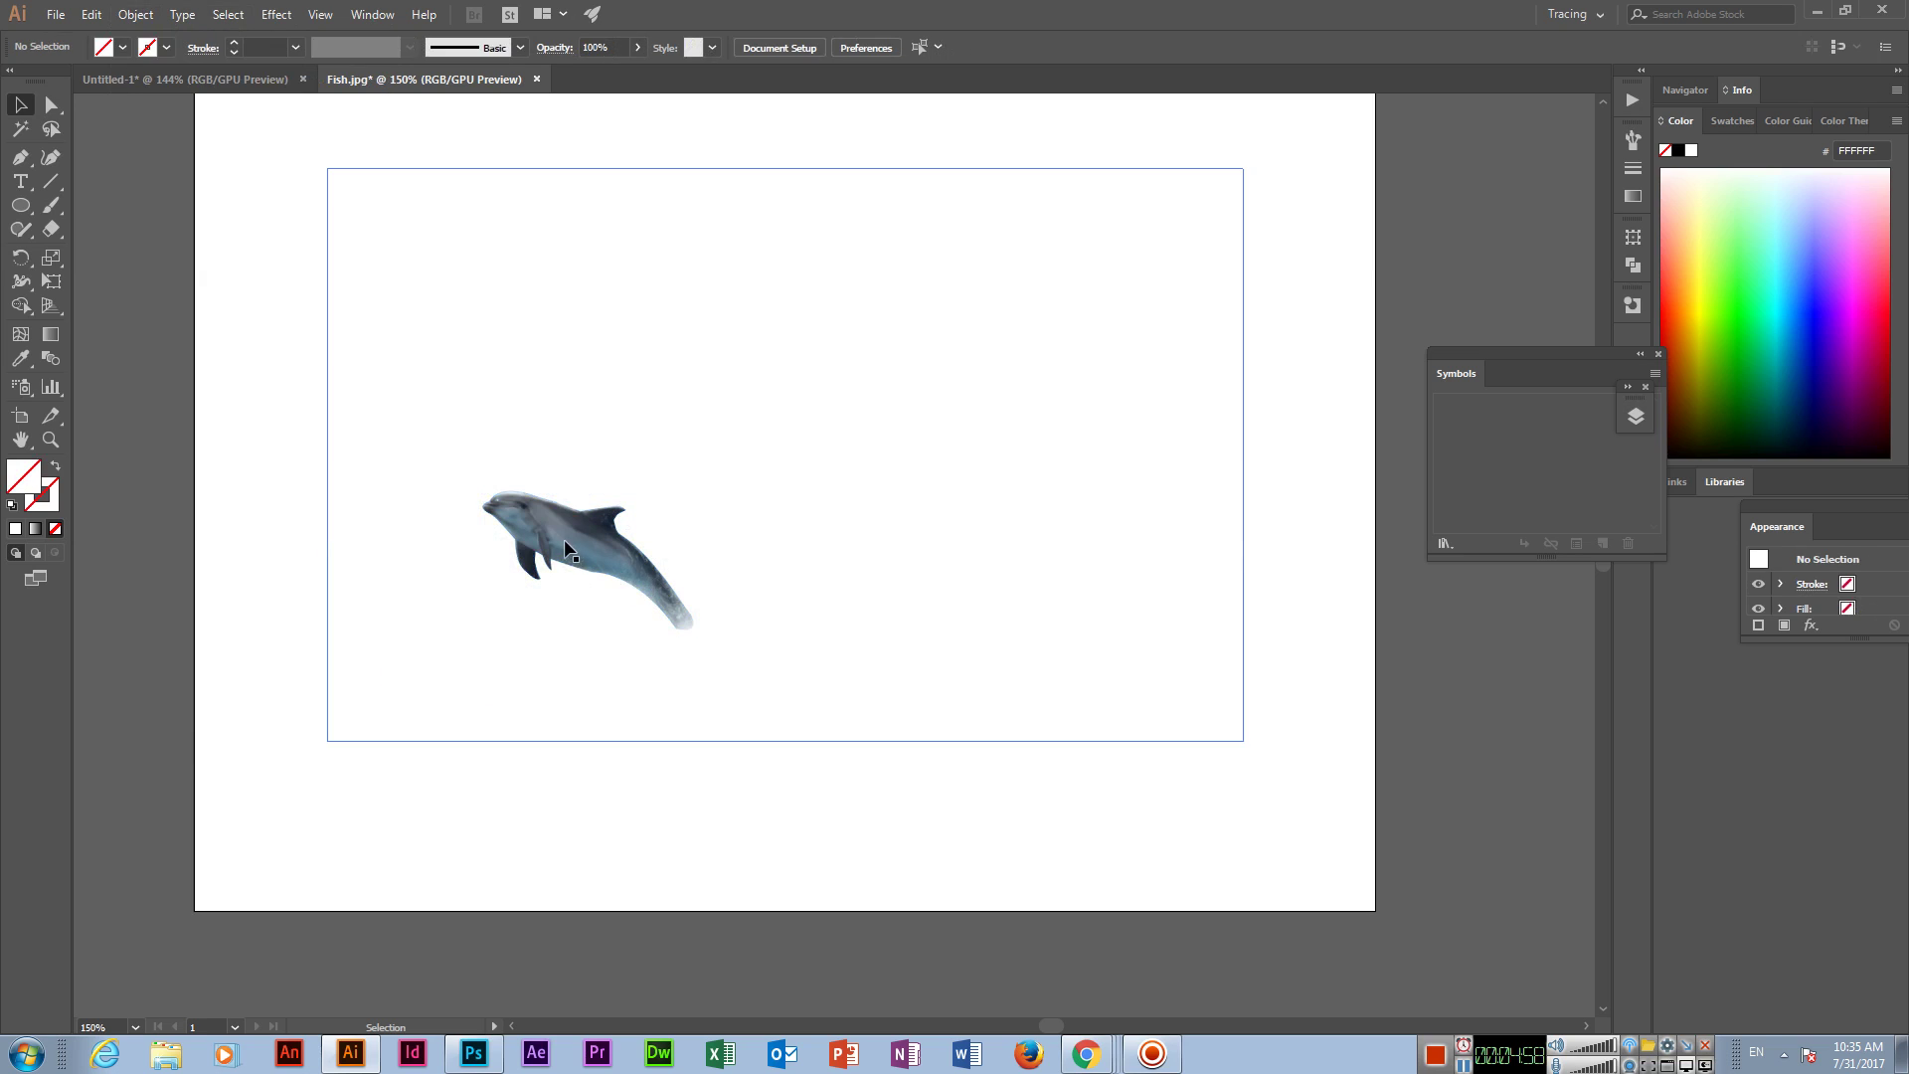
{"action": "left_click_drag", "start_coordinate": [692, 552], "coordinate": [792, 561]}
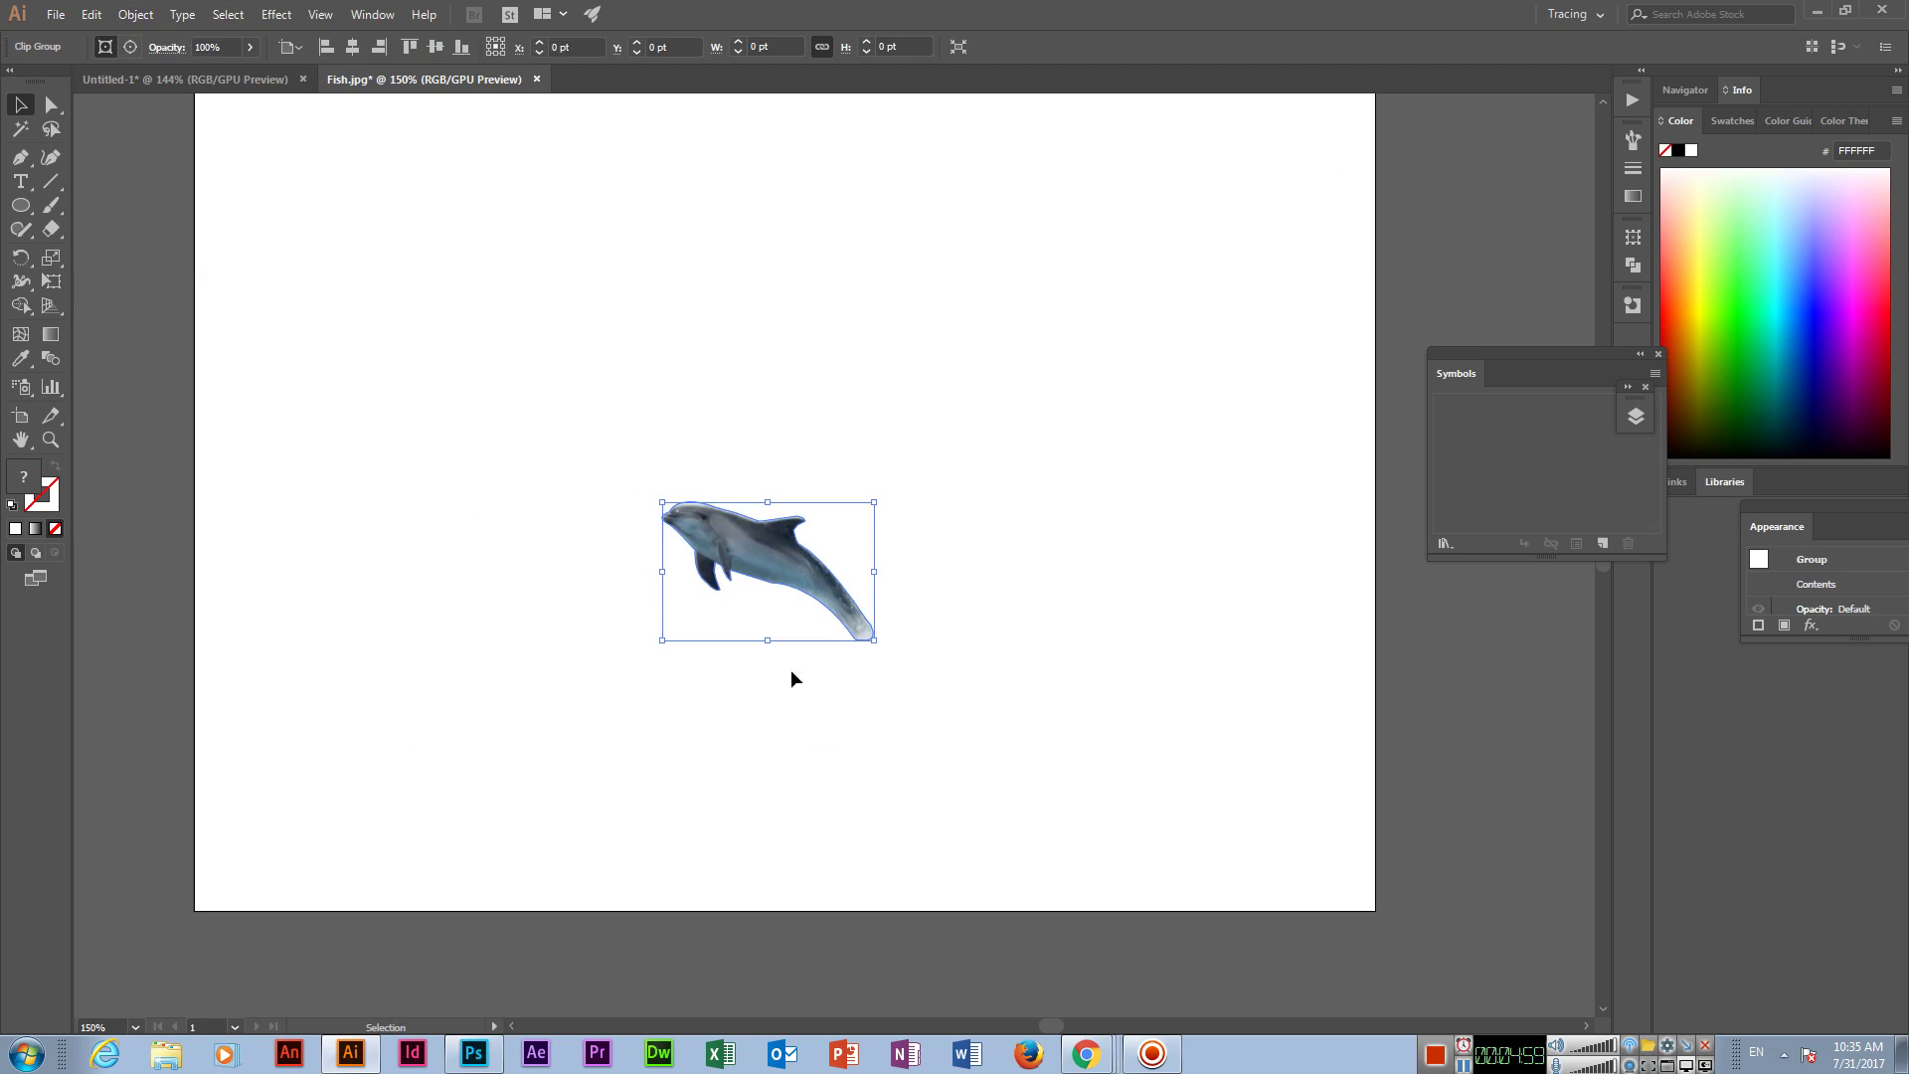
{"action": "left_click", "coordinate": [826, 744]}
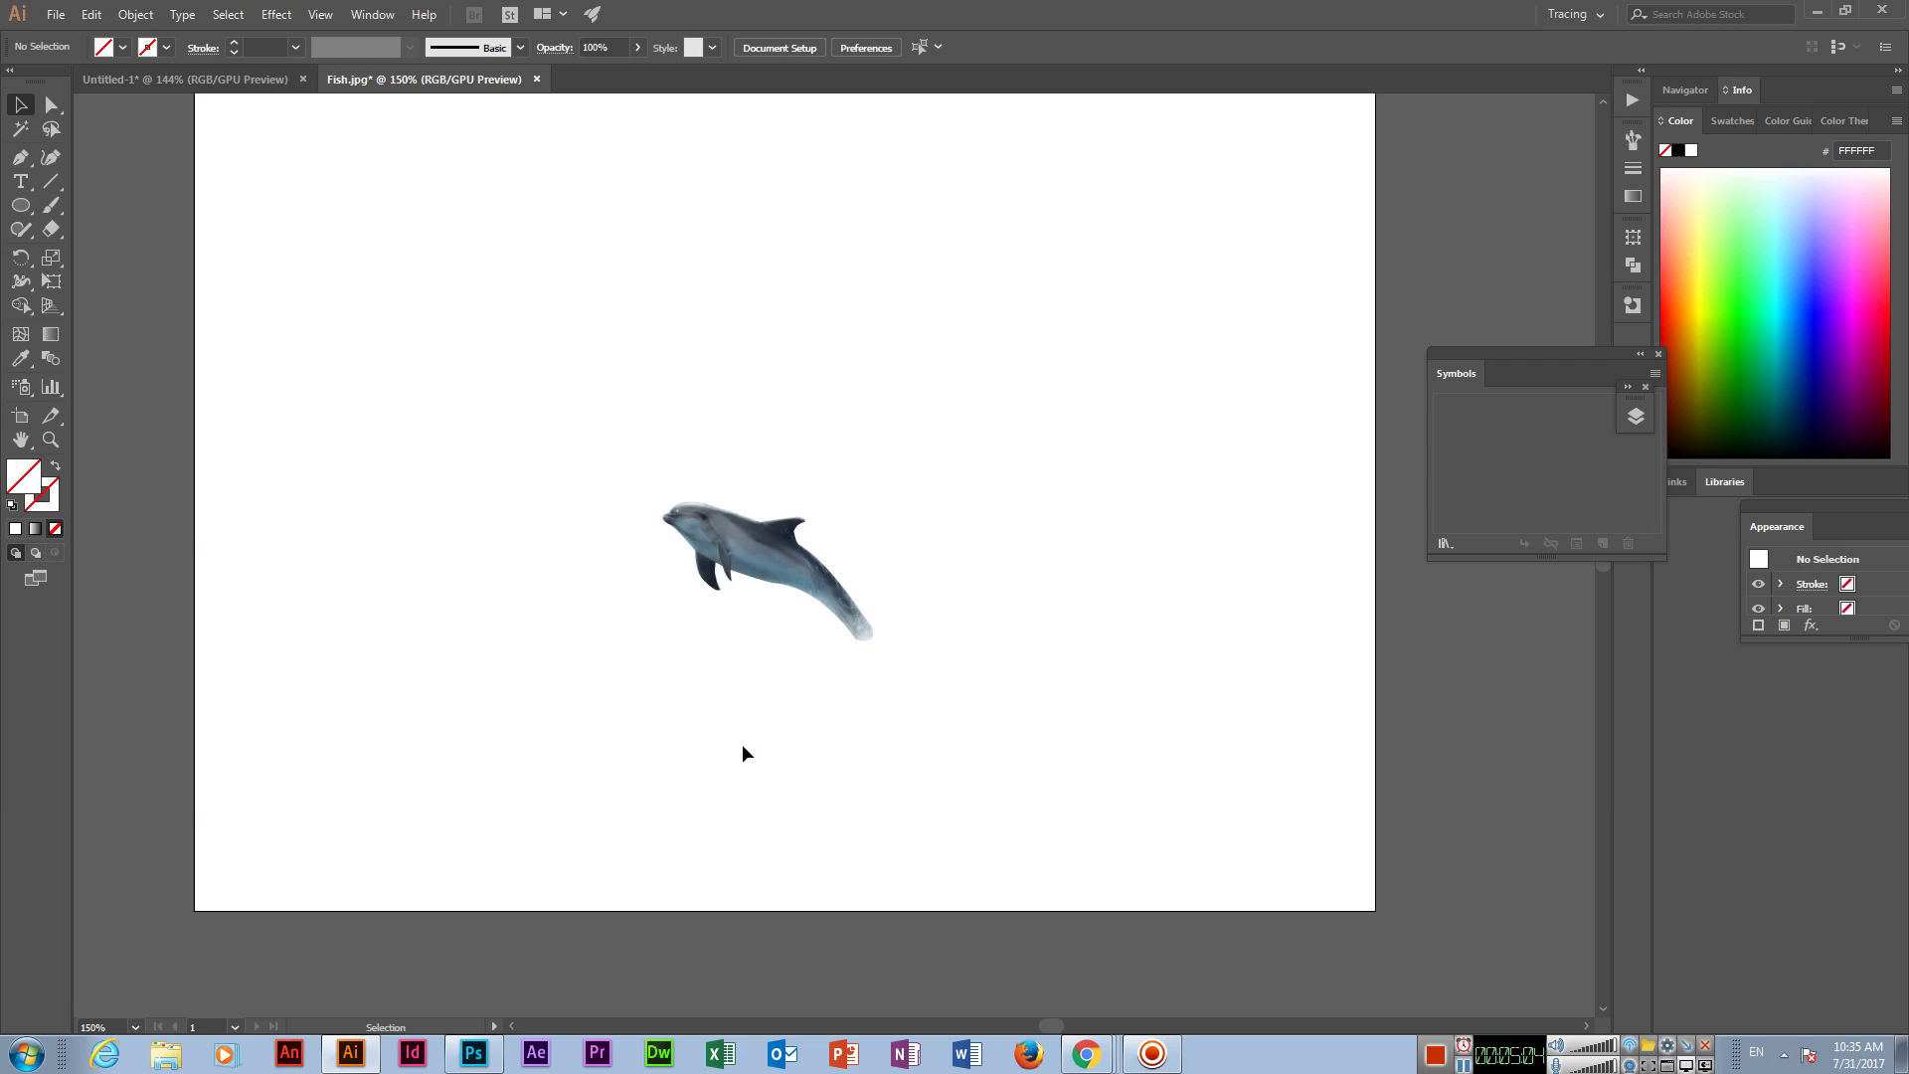
{"action": "left_click_drag", "start_coordinate": [778, 551], "coordinate": [556, 750]}
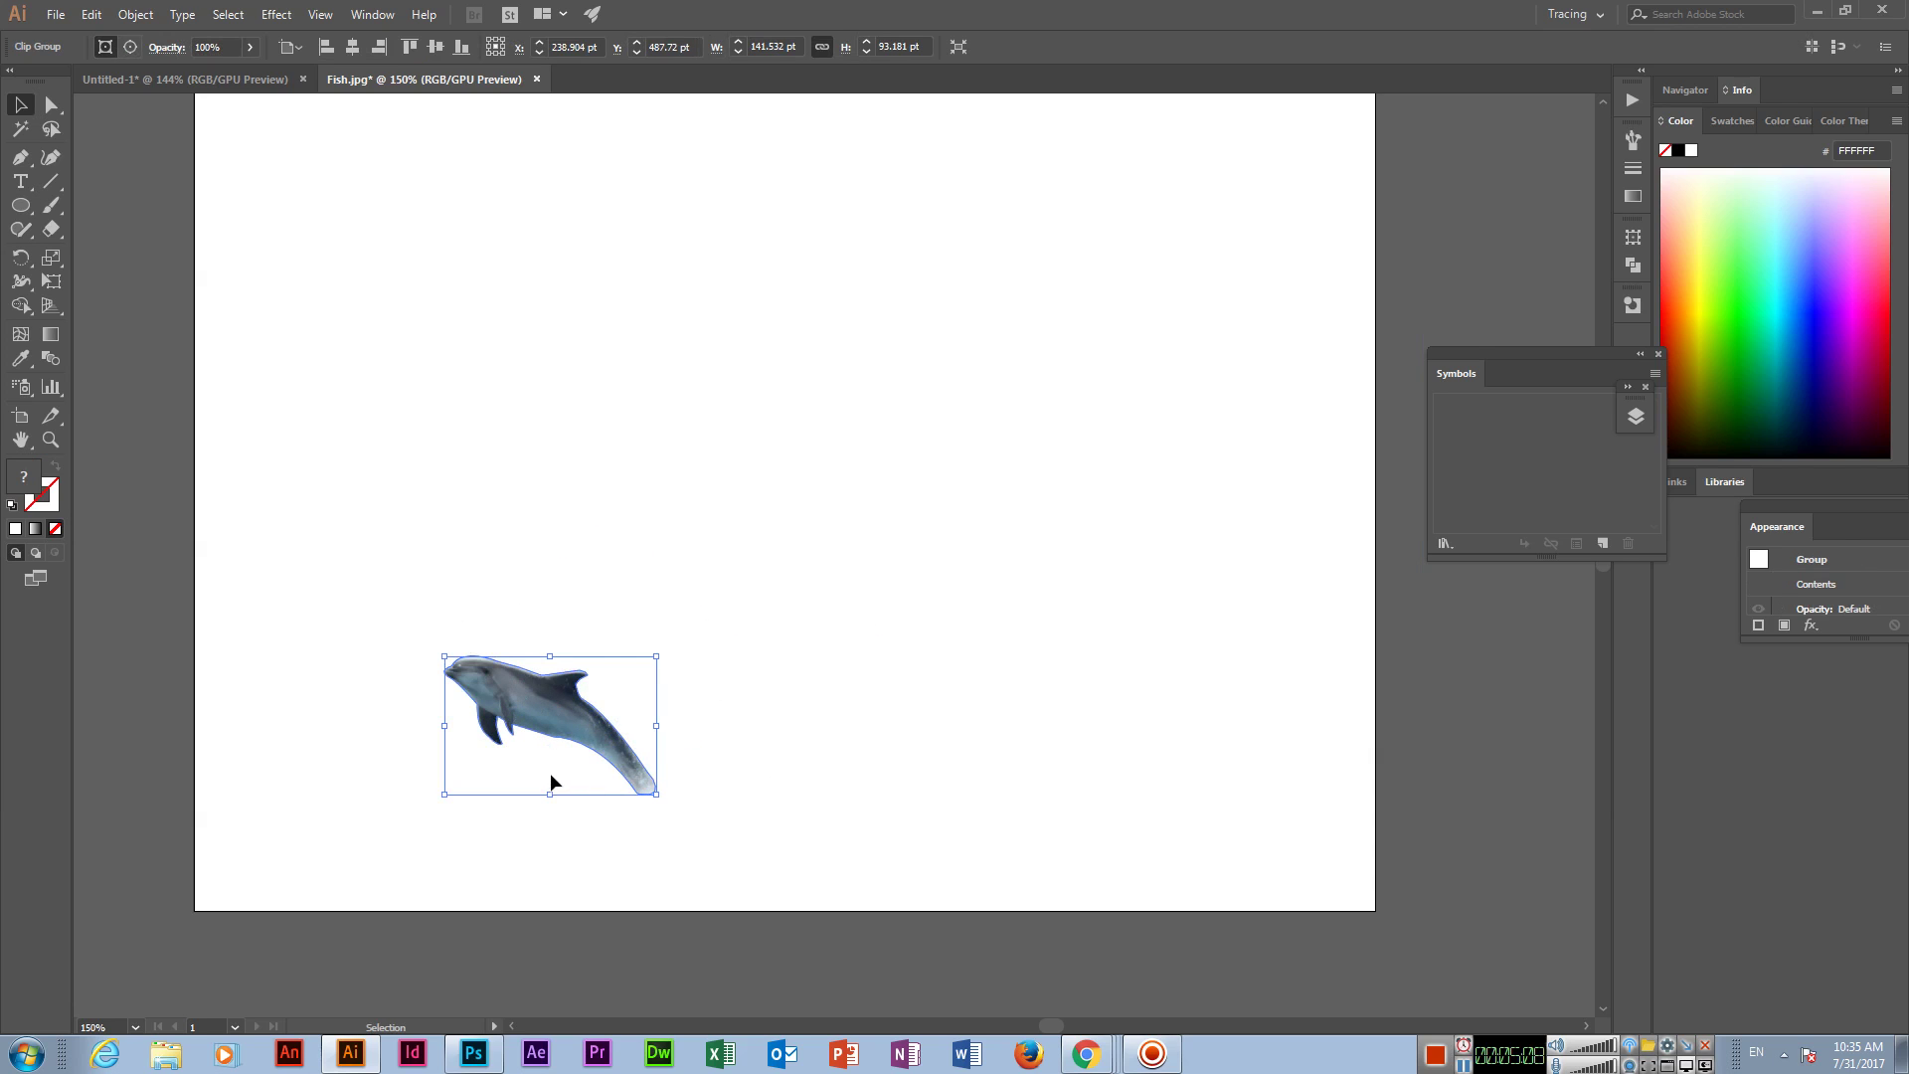
{"action": "key", "text": "Delete"}
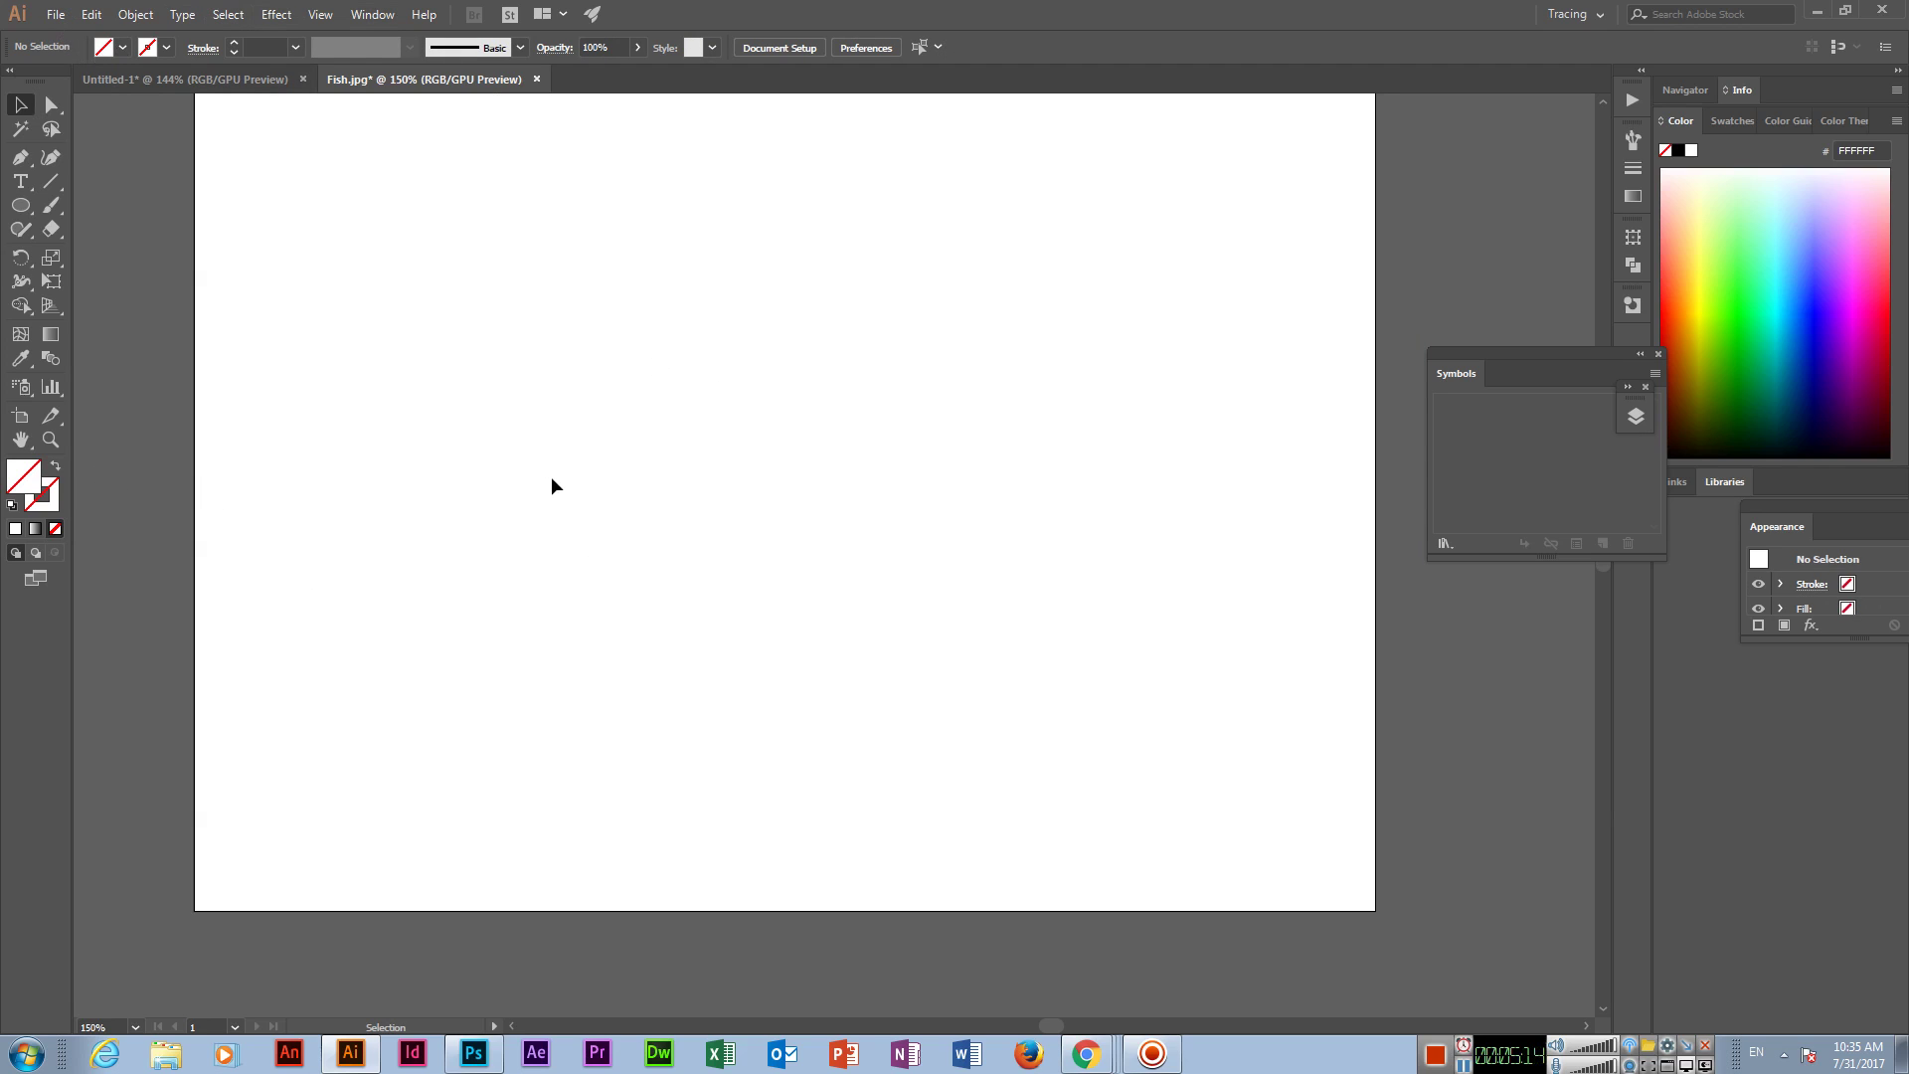
{"action": "key", "text": "ctrl+z"}
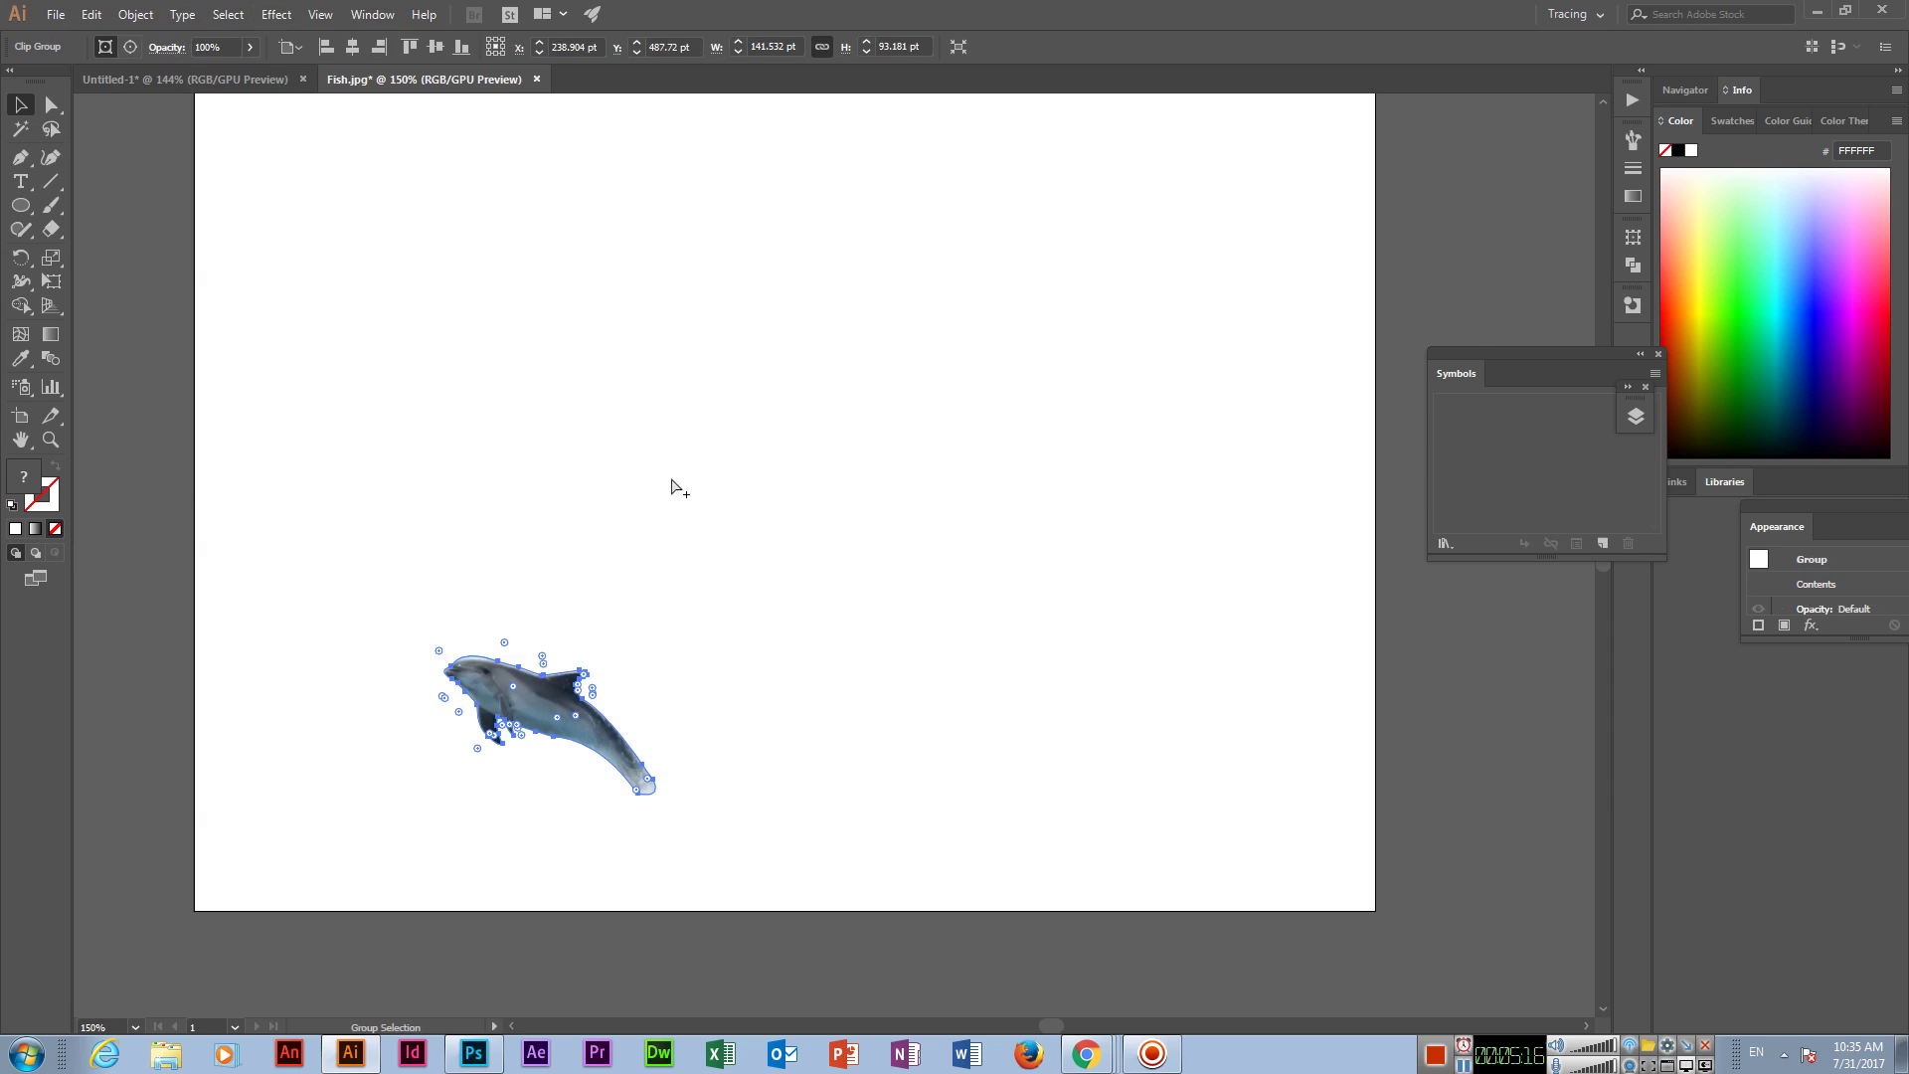
{"action": "key", "text": "ctrl+z"}
{"action": "key", "text": "ctrl+z"}
{"action": "key", "text": "ctrl+z"}
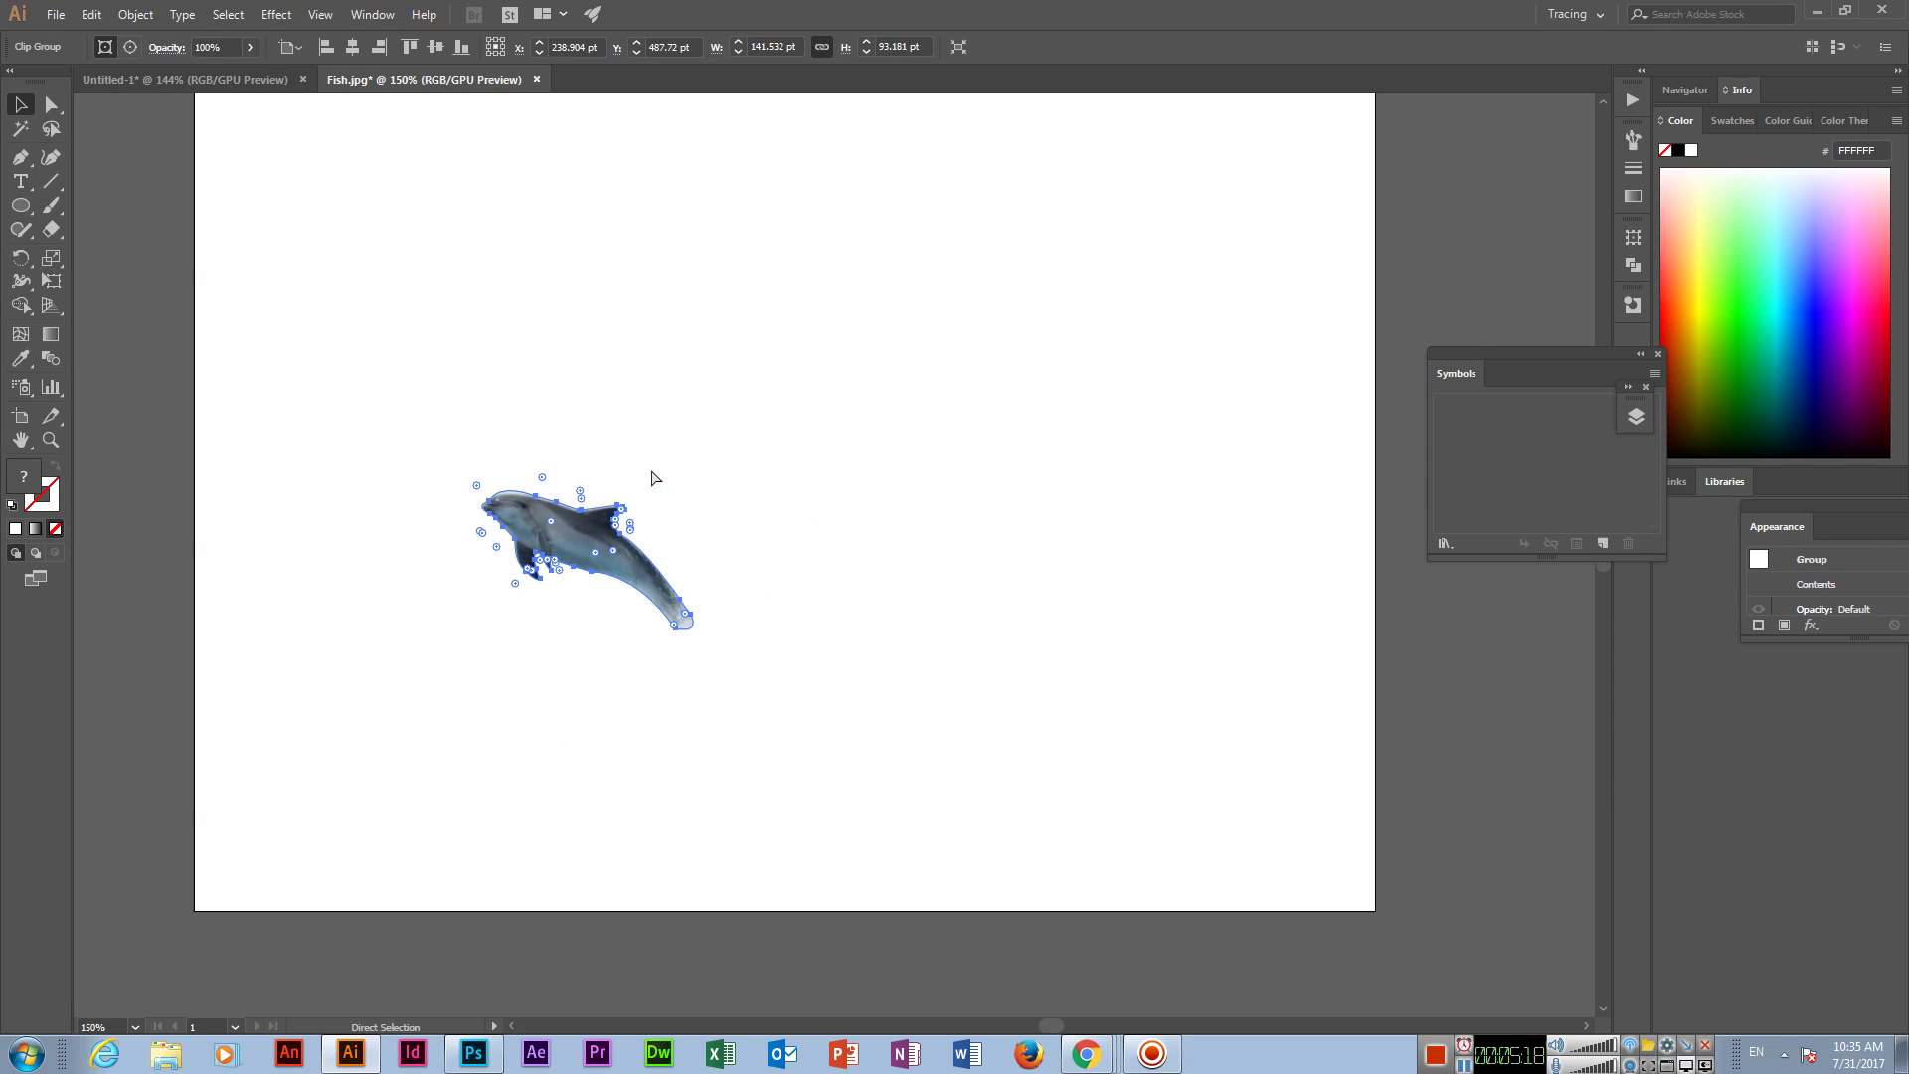
{"action": "key", "text": "ctrl+z"}
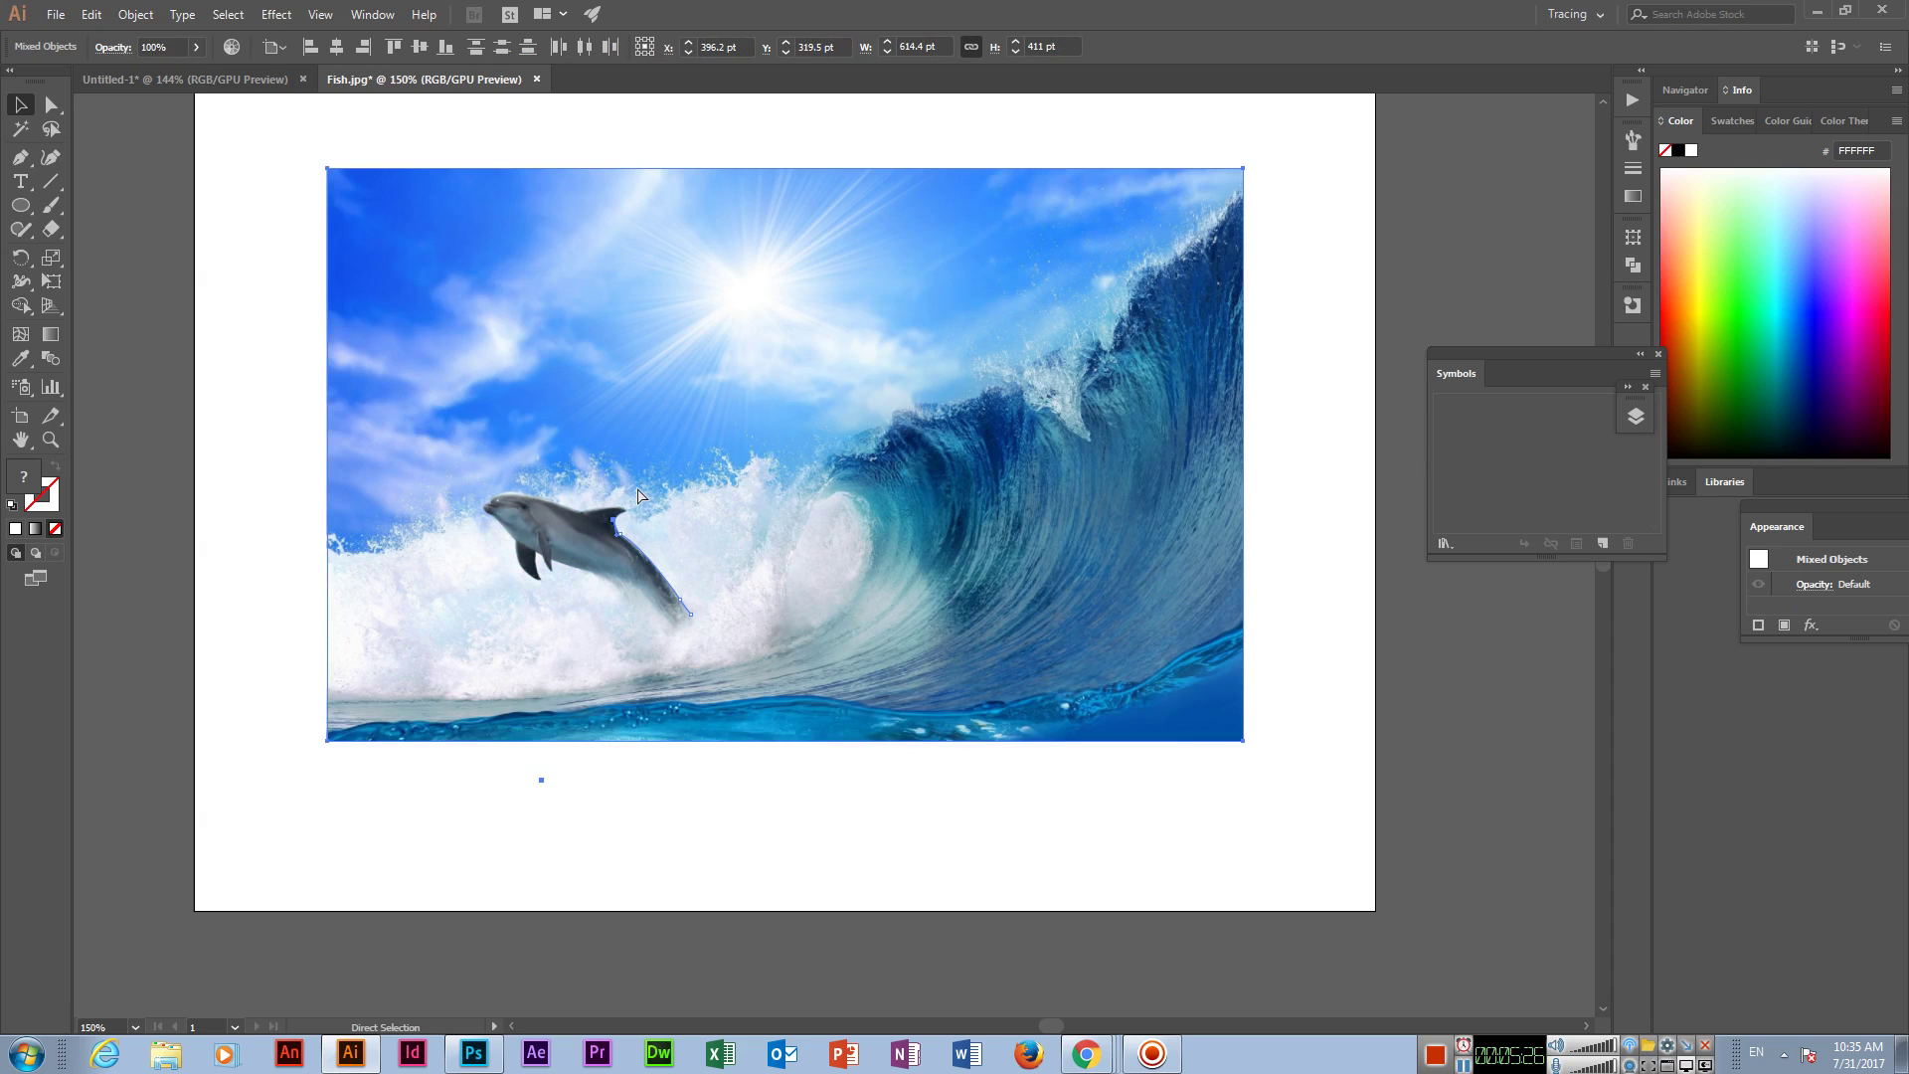
{"action": "key", "text": "v"}
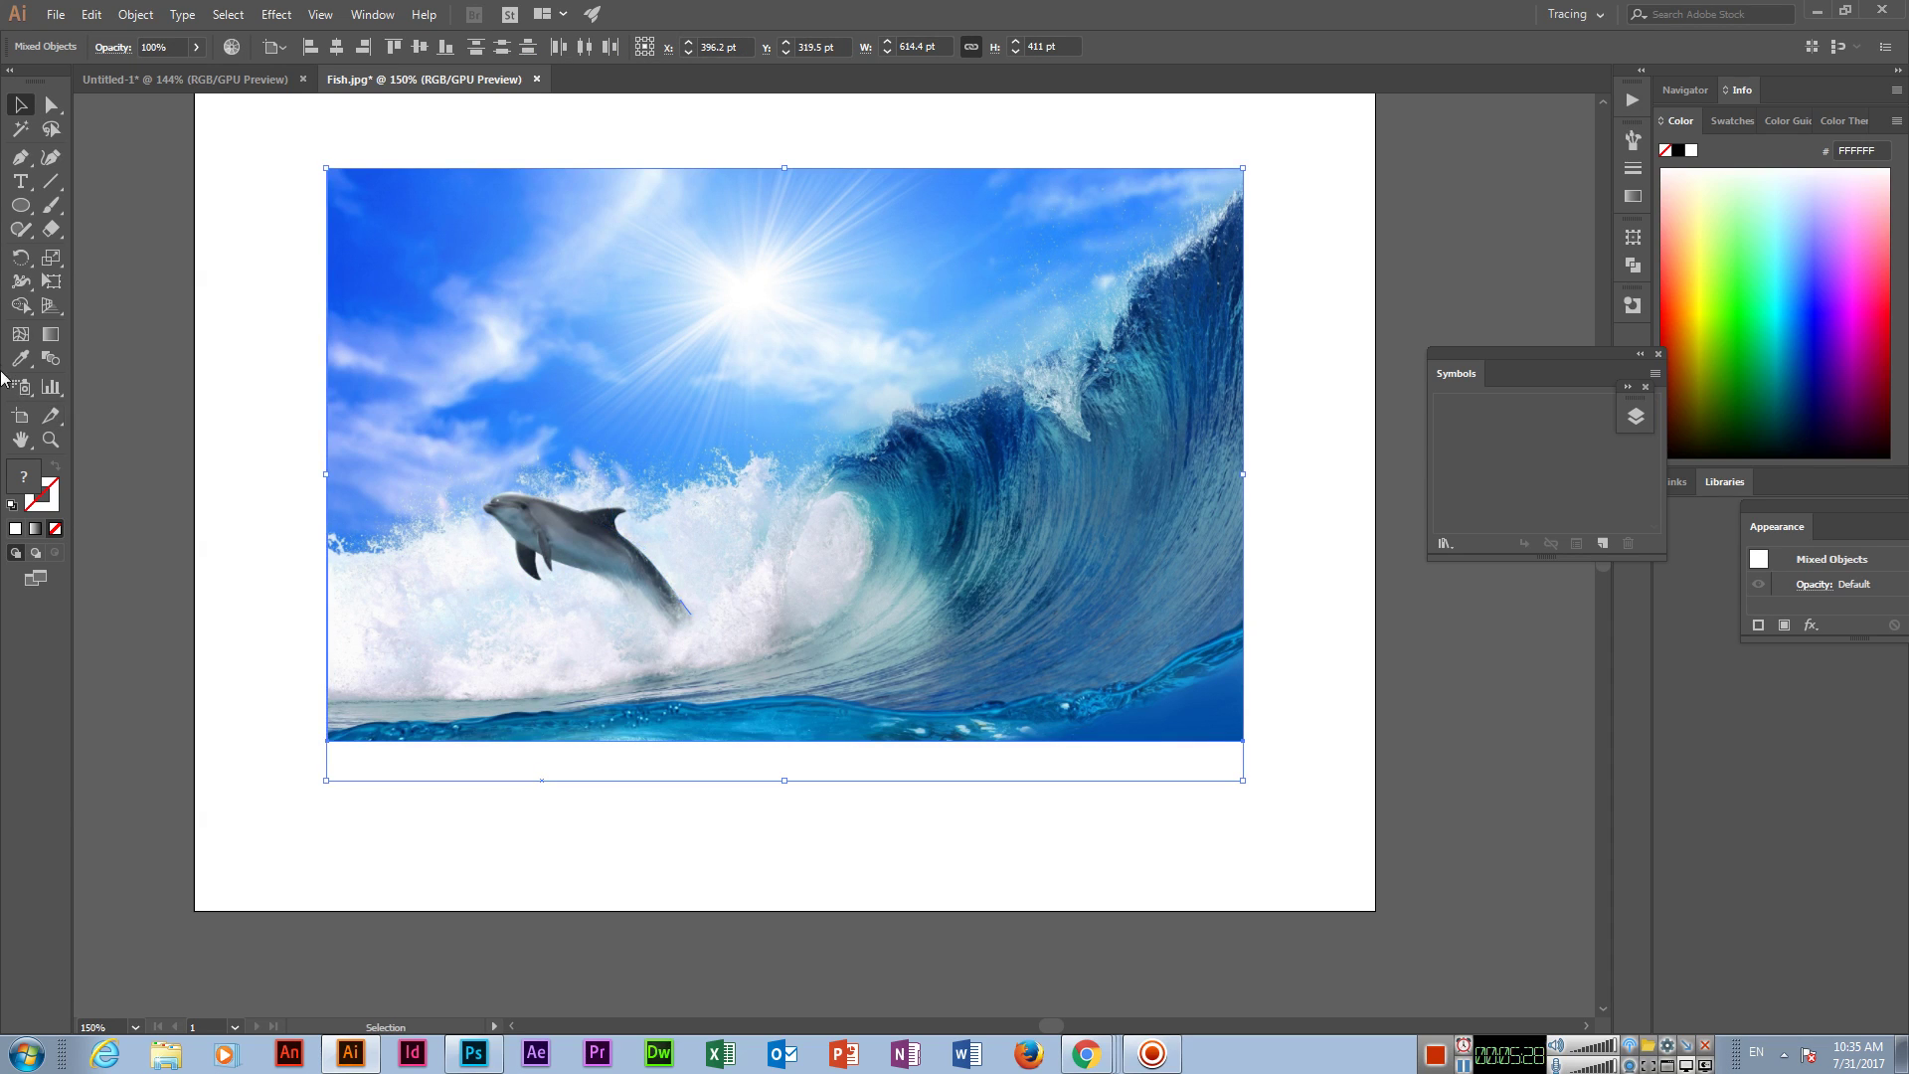
Step: Draw a trial rounded rectangle above the dolphin picture
{"action": "left_click", "coordinate": [20, 205]}
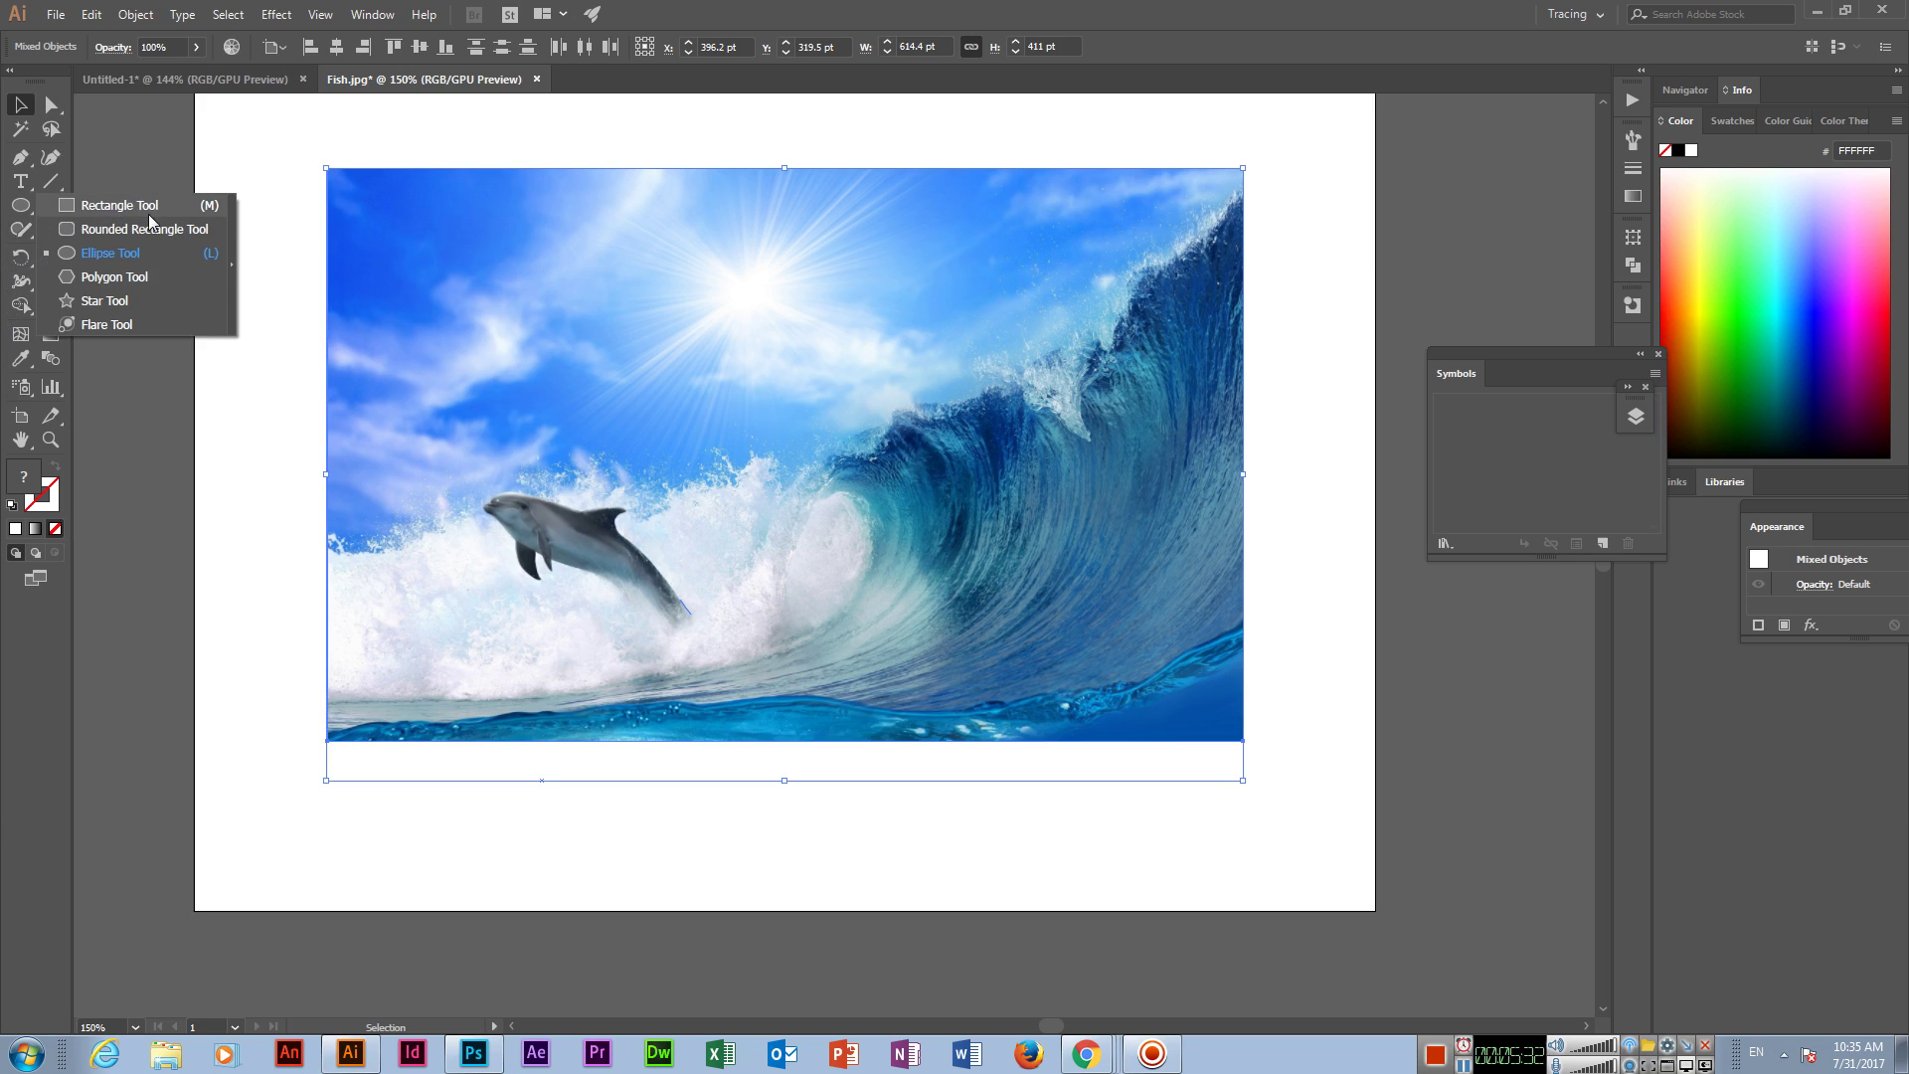
{"action": "left_click", "coordinate": [119, 205]}
{"action": "mouse_move", "coordinate": [424, 371]}
{"action": "left_mouse_down"}
{"action": "mouse_move", "coordinate": [172, 368]}
{"action": "mouse_move", "coordinate": [601, 714]}
{"action": "left_mouse_up"}
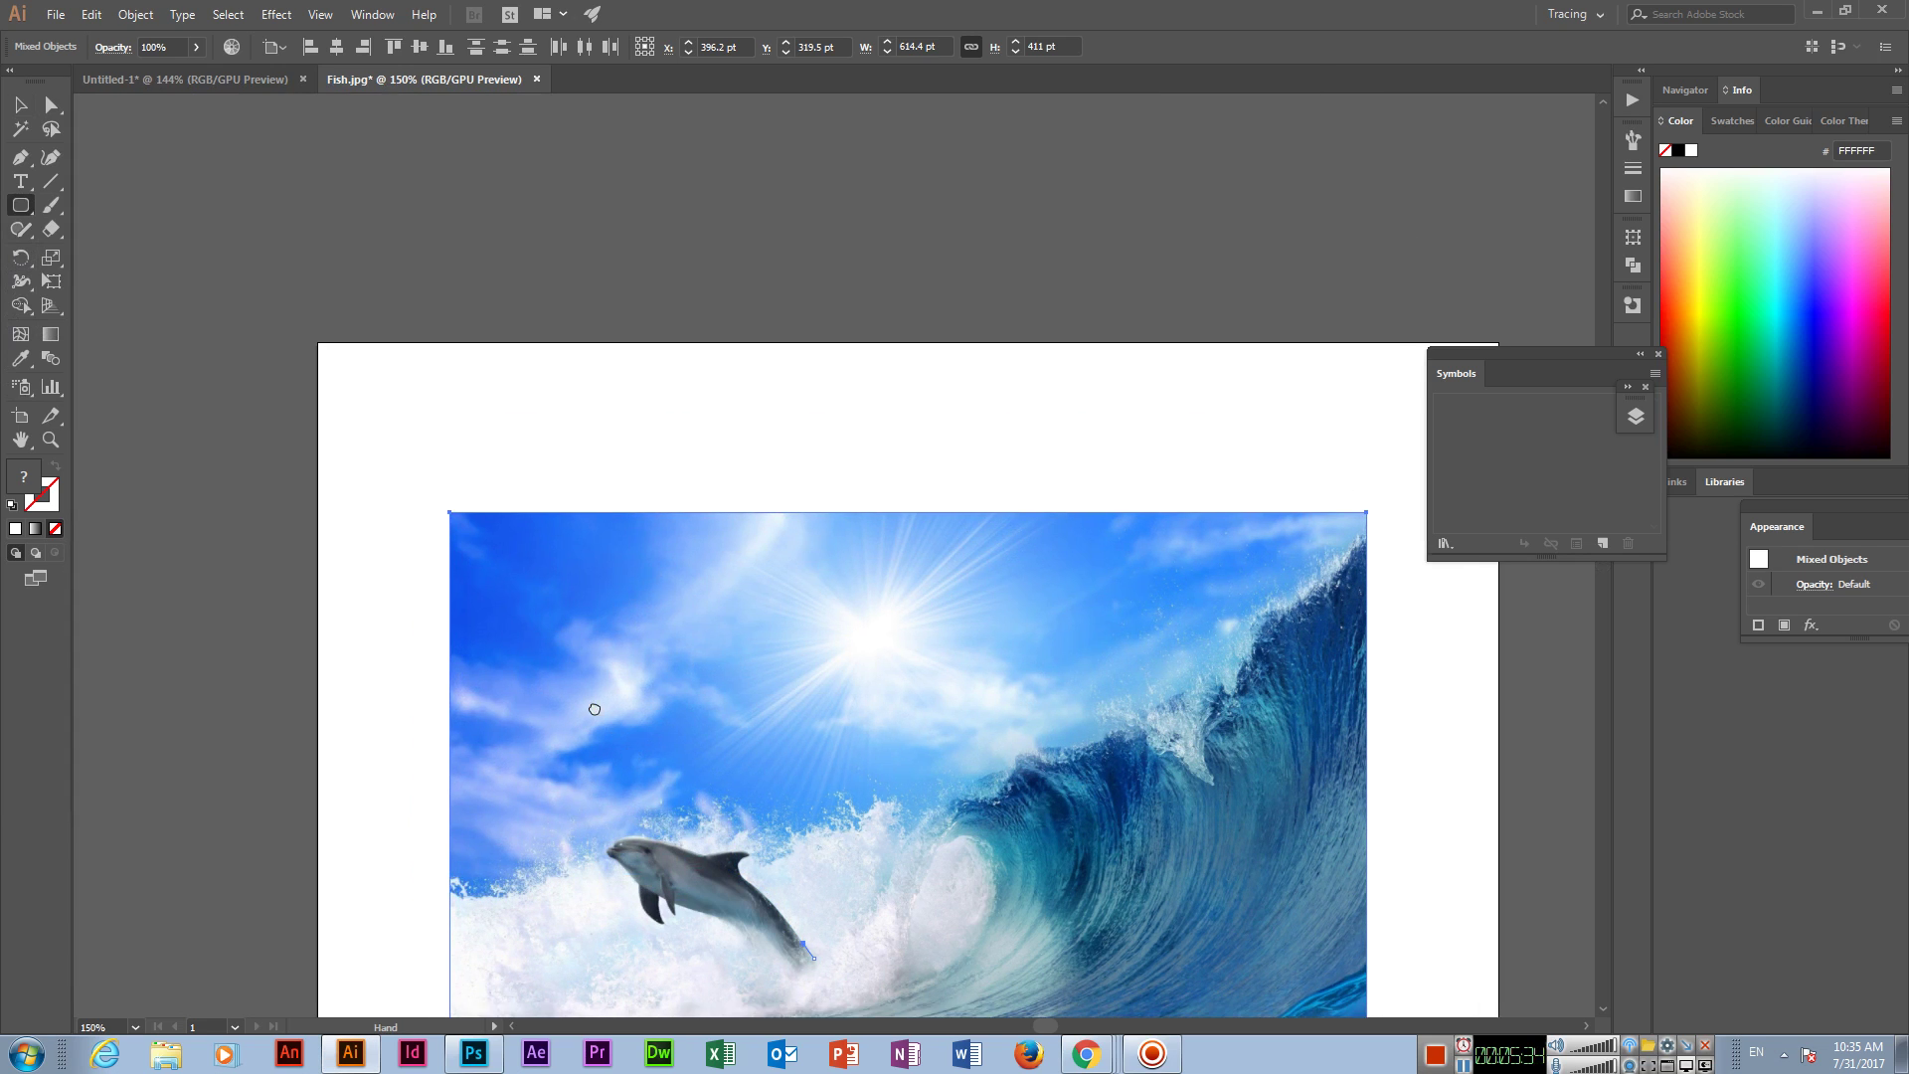
{"action": "mouse_move", "coordinate": [485, 366]}
{"action": "left_mouse_down"}
{"action": "mouse_move", "coordinate": [1158, 483]}
{"action": "mouse_move", "coordinate": [1278, 482]}
{"action": "left_mouse_up"}
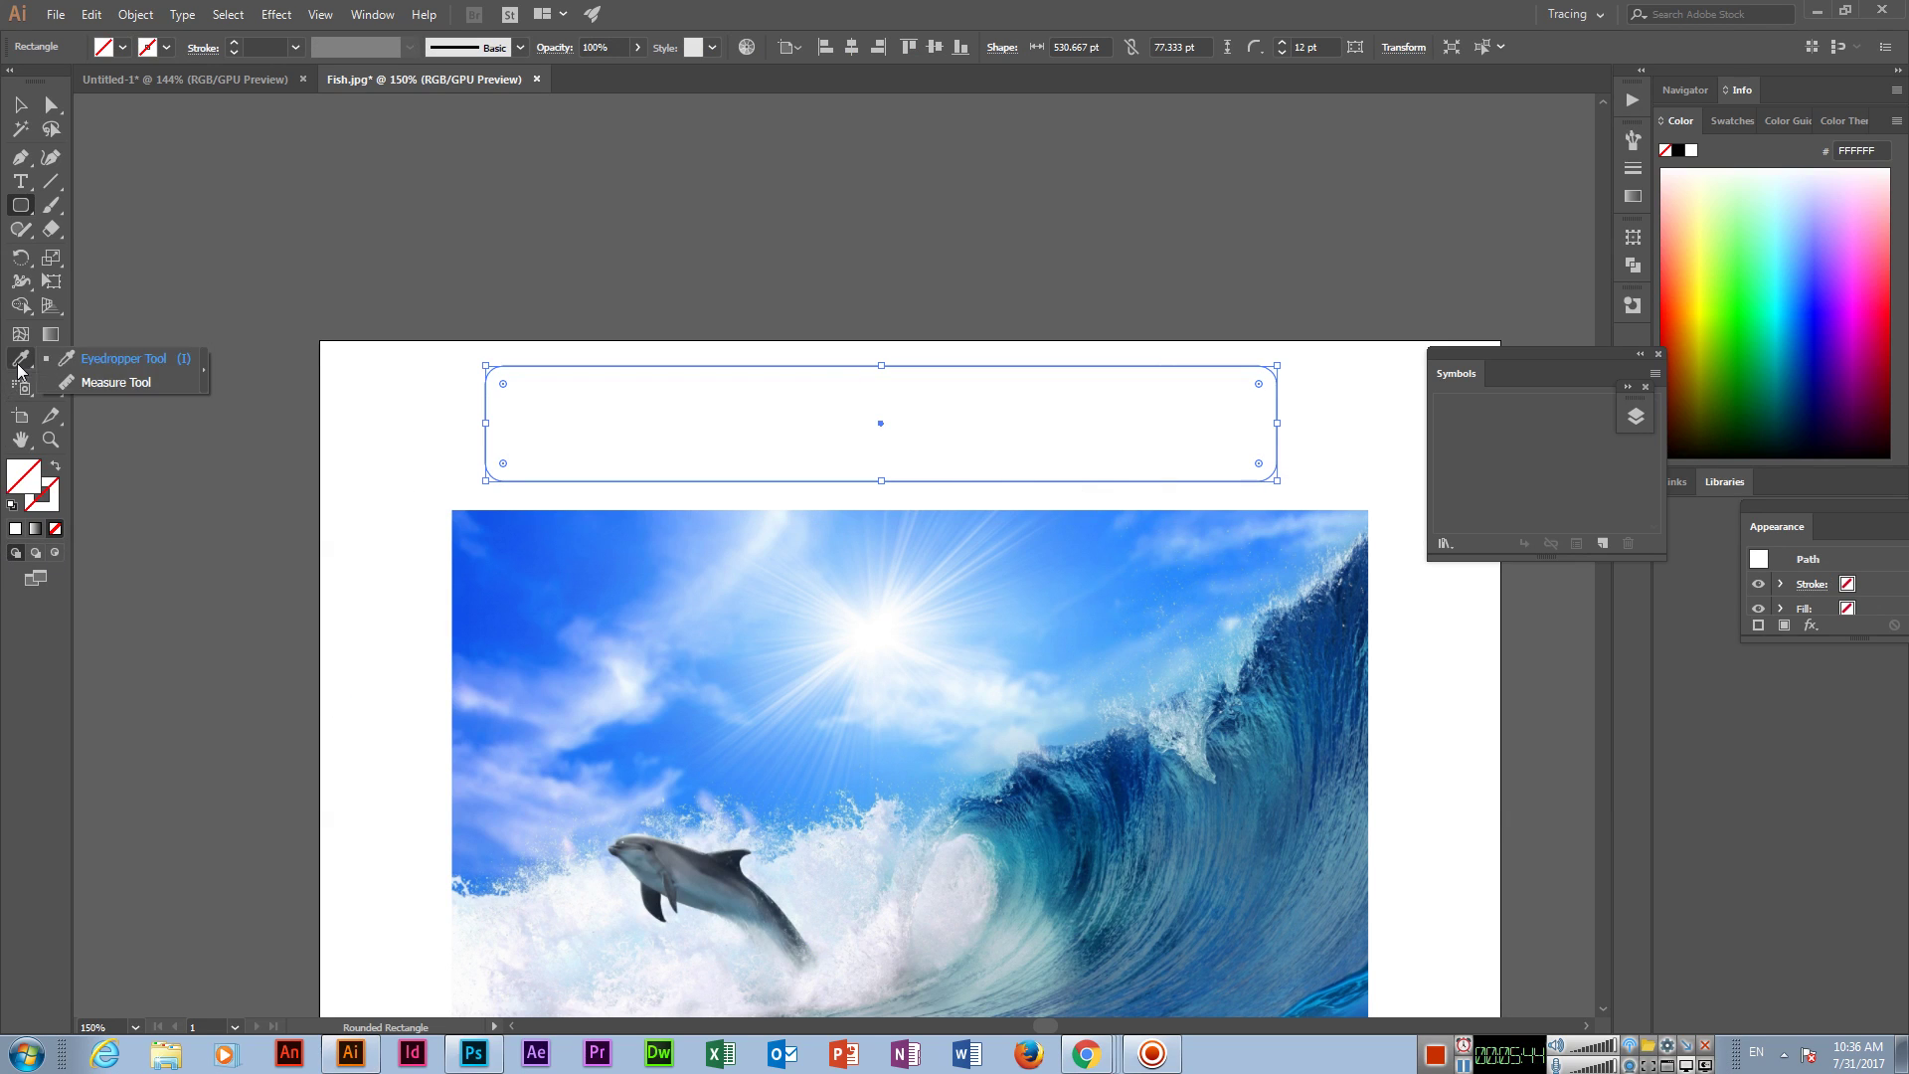
Step: Try Eyedropper fills from the picture's sky blue and grey-blue on the rectangle, then undo
{"action": "left_click_drag", "start_coordinate": [19, 358], "coordinate": [98, 355]}
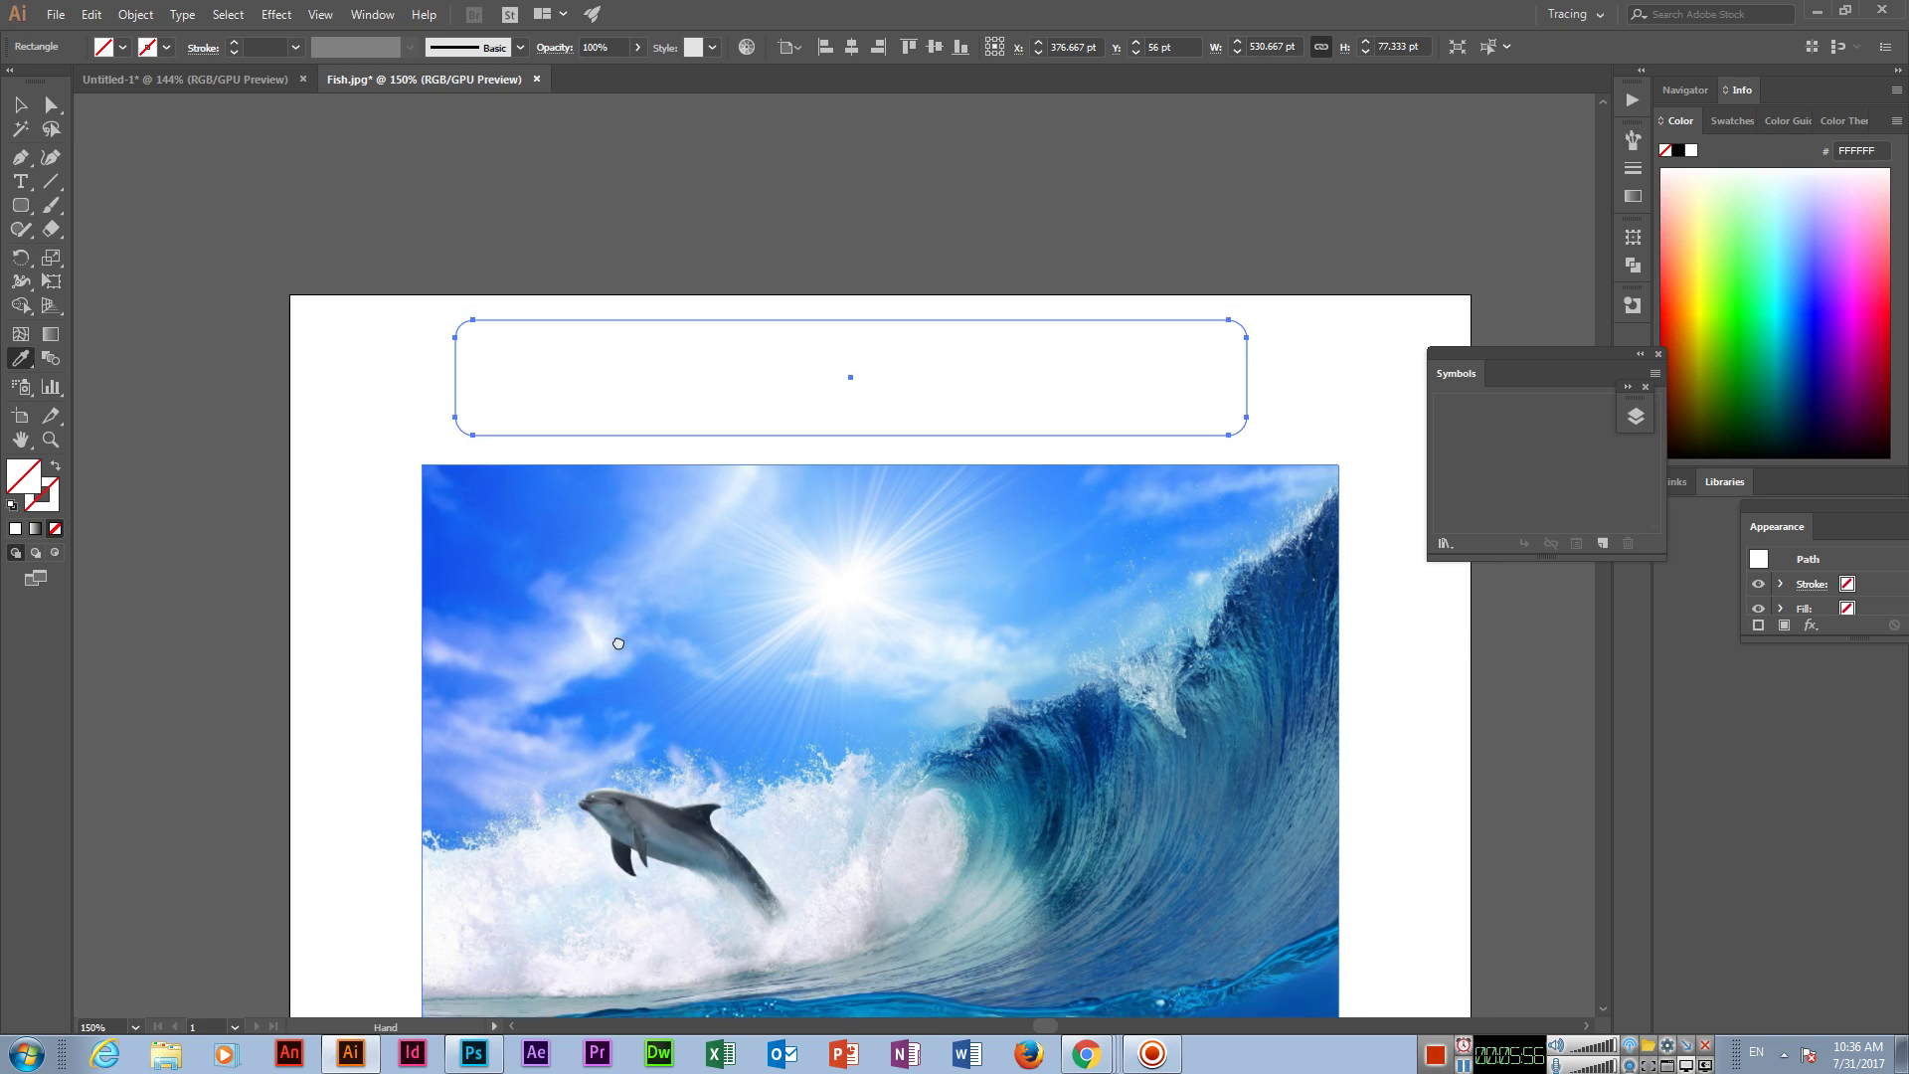
{"action": "scroll", "coordinate": [617, 640], "scroll_direction": "down", "scroll_amount": 4}
{"action": "scroll", "coordinate": [618, 497], "scroll_direction": "right", "scroll_amount": 2}
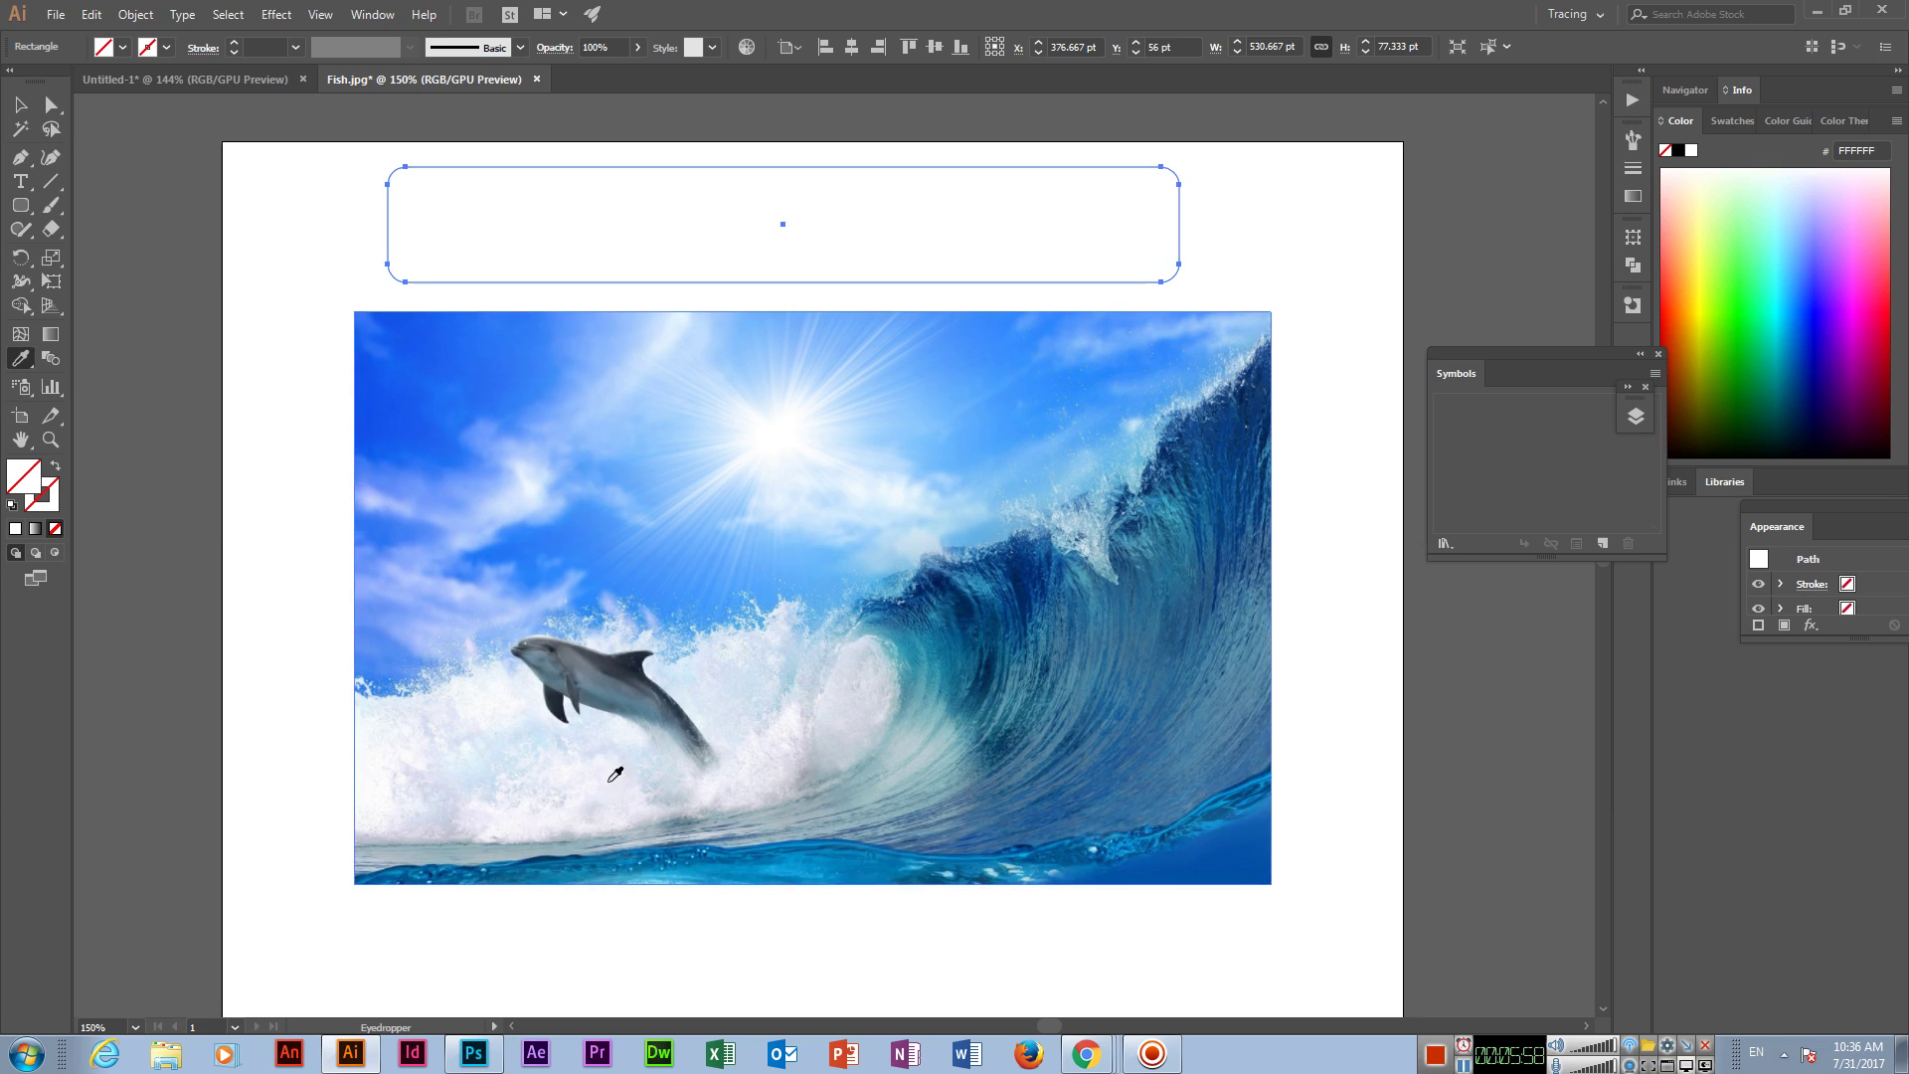
{"action": "left_click", "coordinate": [527, 363]}
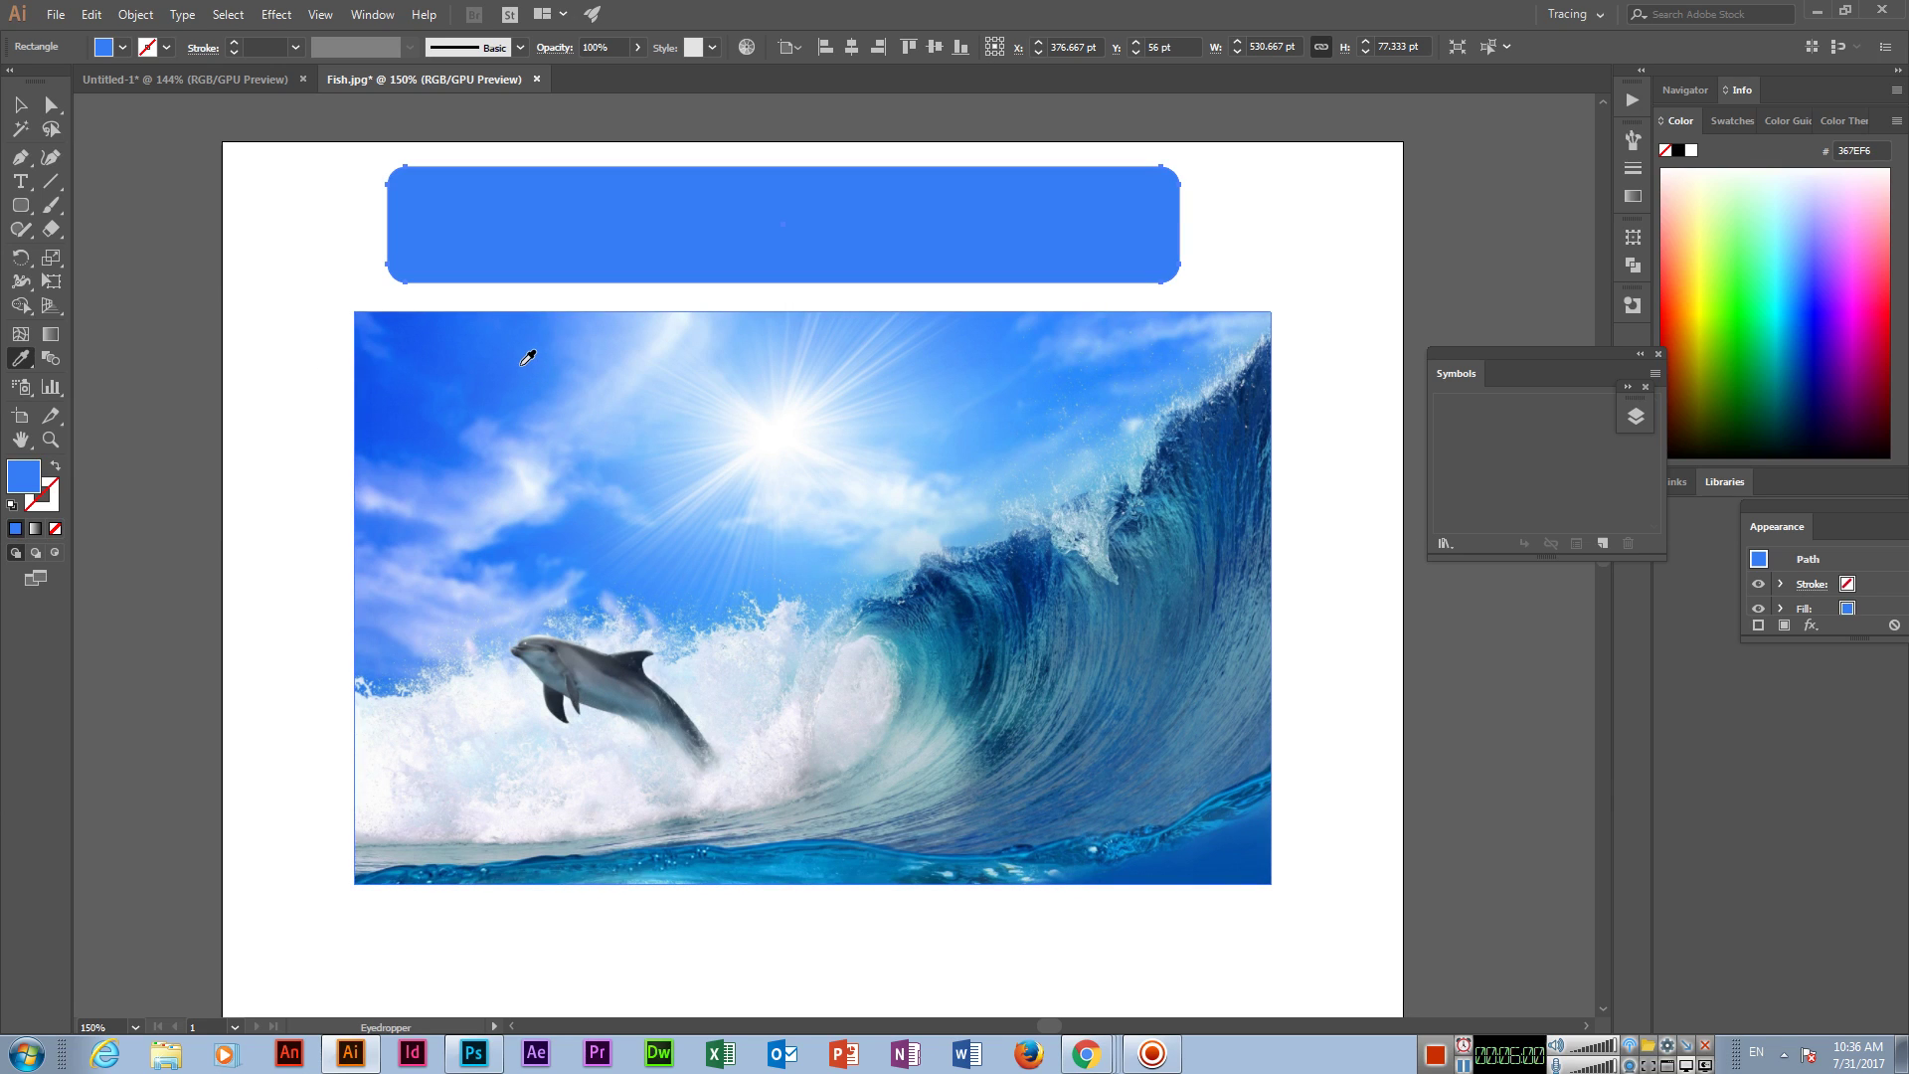
{"action": "left_click", "coordinate": [564, 582]}
{"action": "left_click", "coordinate": [531, 500]}
{"action": "left_click", "coordinate": [527, 503]}
{"action": "left_click", "coordinate": [537, 499]}
{"action": "left_click", "coordinate": [589, 628]}
{"action": "left_click", "coordinate": [563, 662]}
{"action": "key", "text": "slash"}
{"action": "key", "text": "v"}
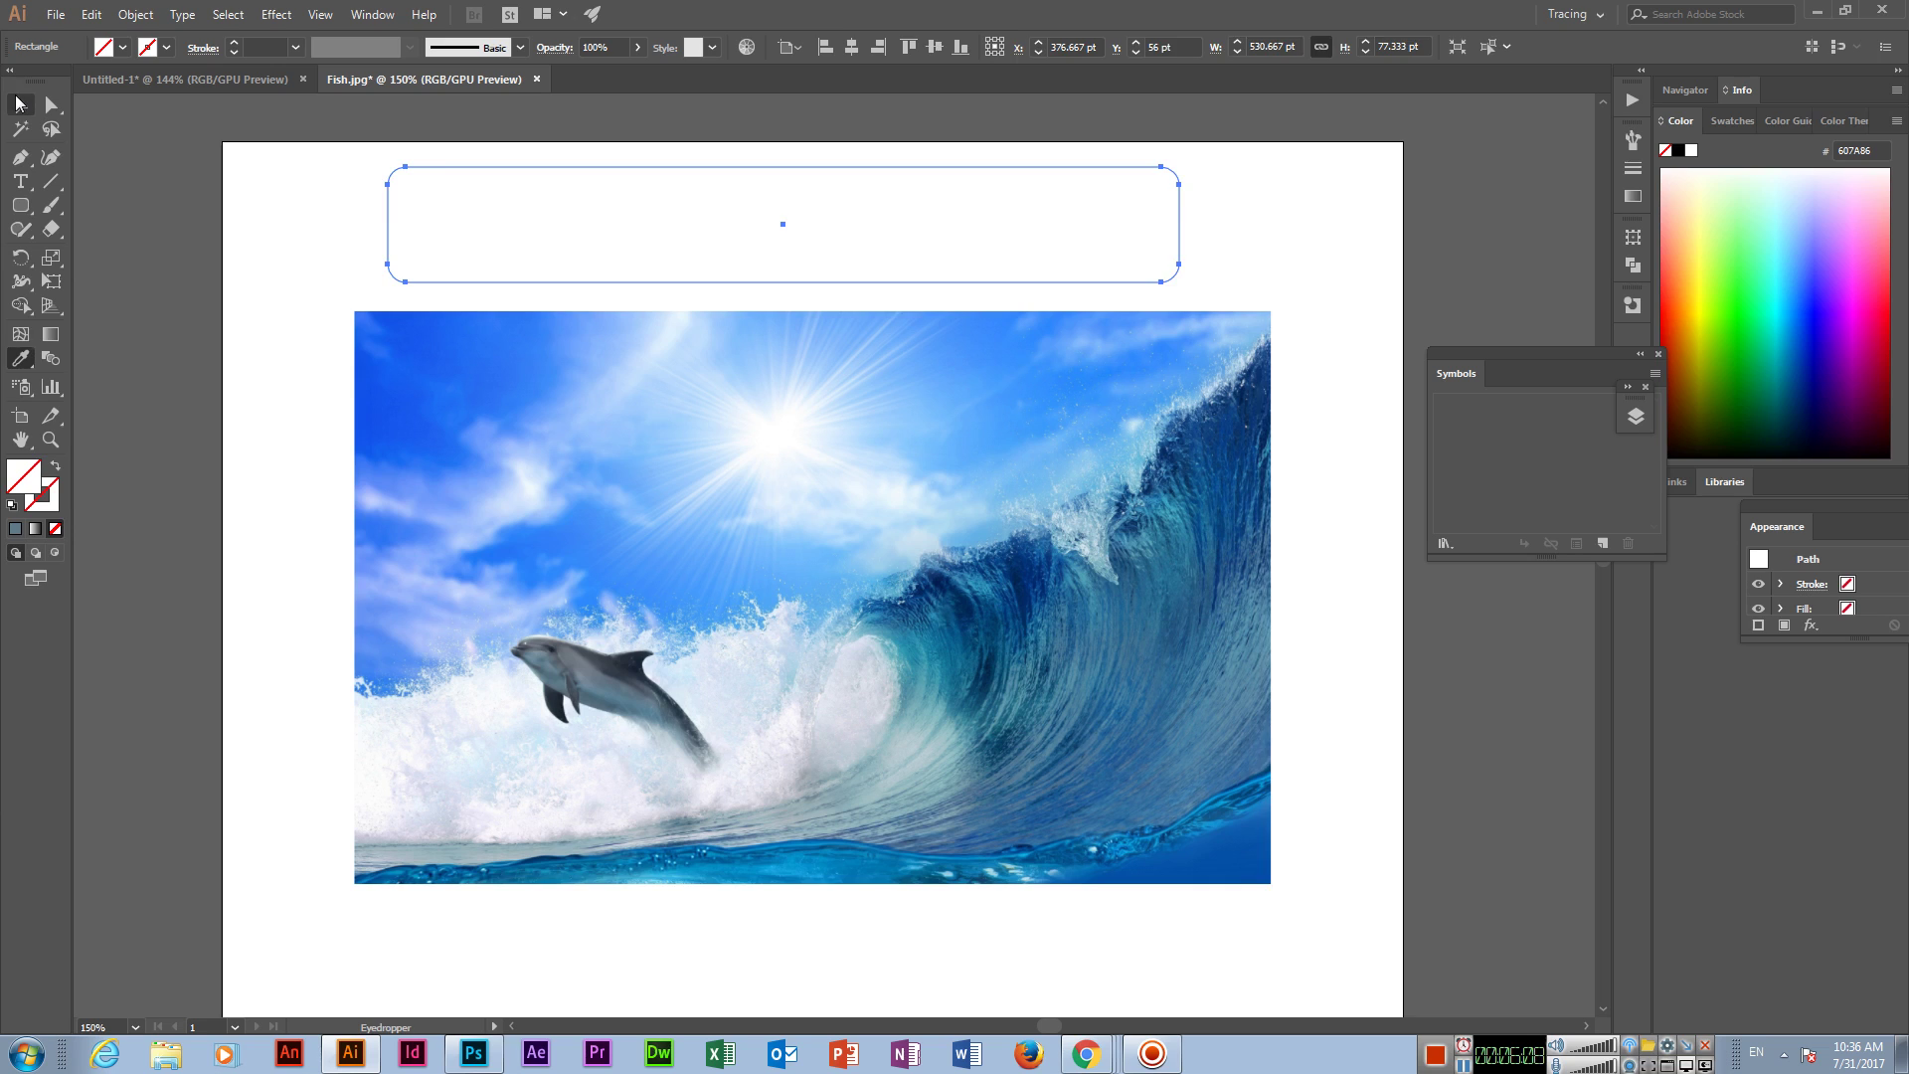
Step: Delete the dolphin and wave picture so the artboard is blank
{"action": "left_click", "coordinate": [911, 500]}
{"action": "key", "text": "Delete"}
{"action": "left_click_drag", "start_coordinate": [213, 129], "coordinate": [1253, 368]}
Step: Place the Balloons image on the artboard and move it toward the lower left
{"action": "key", "text": "alt+f"}
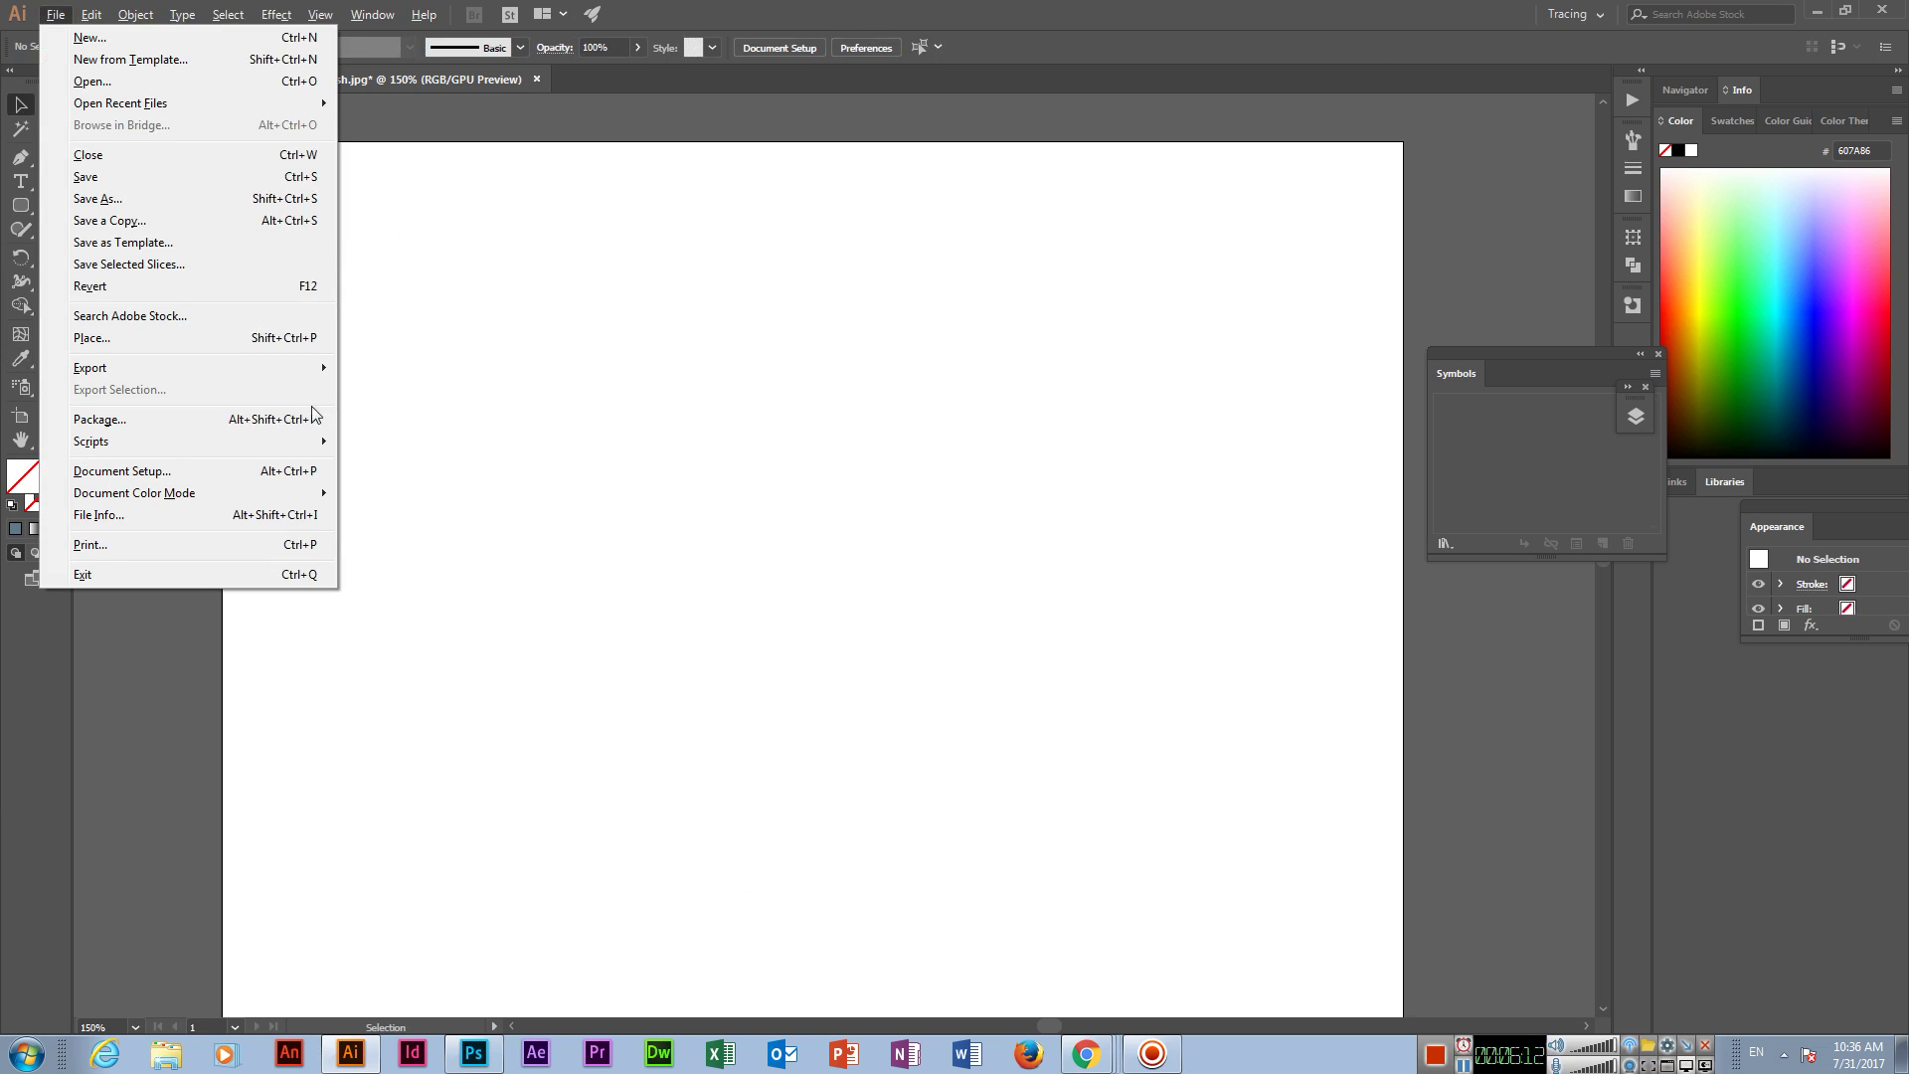
{"action": "left_click", "coordinate": [258, 348]}
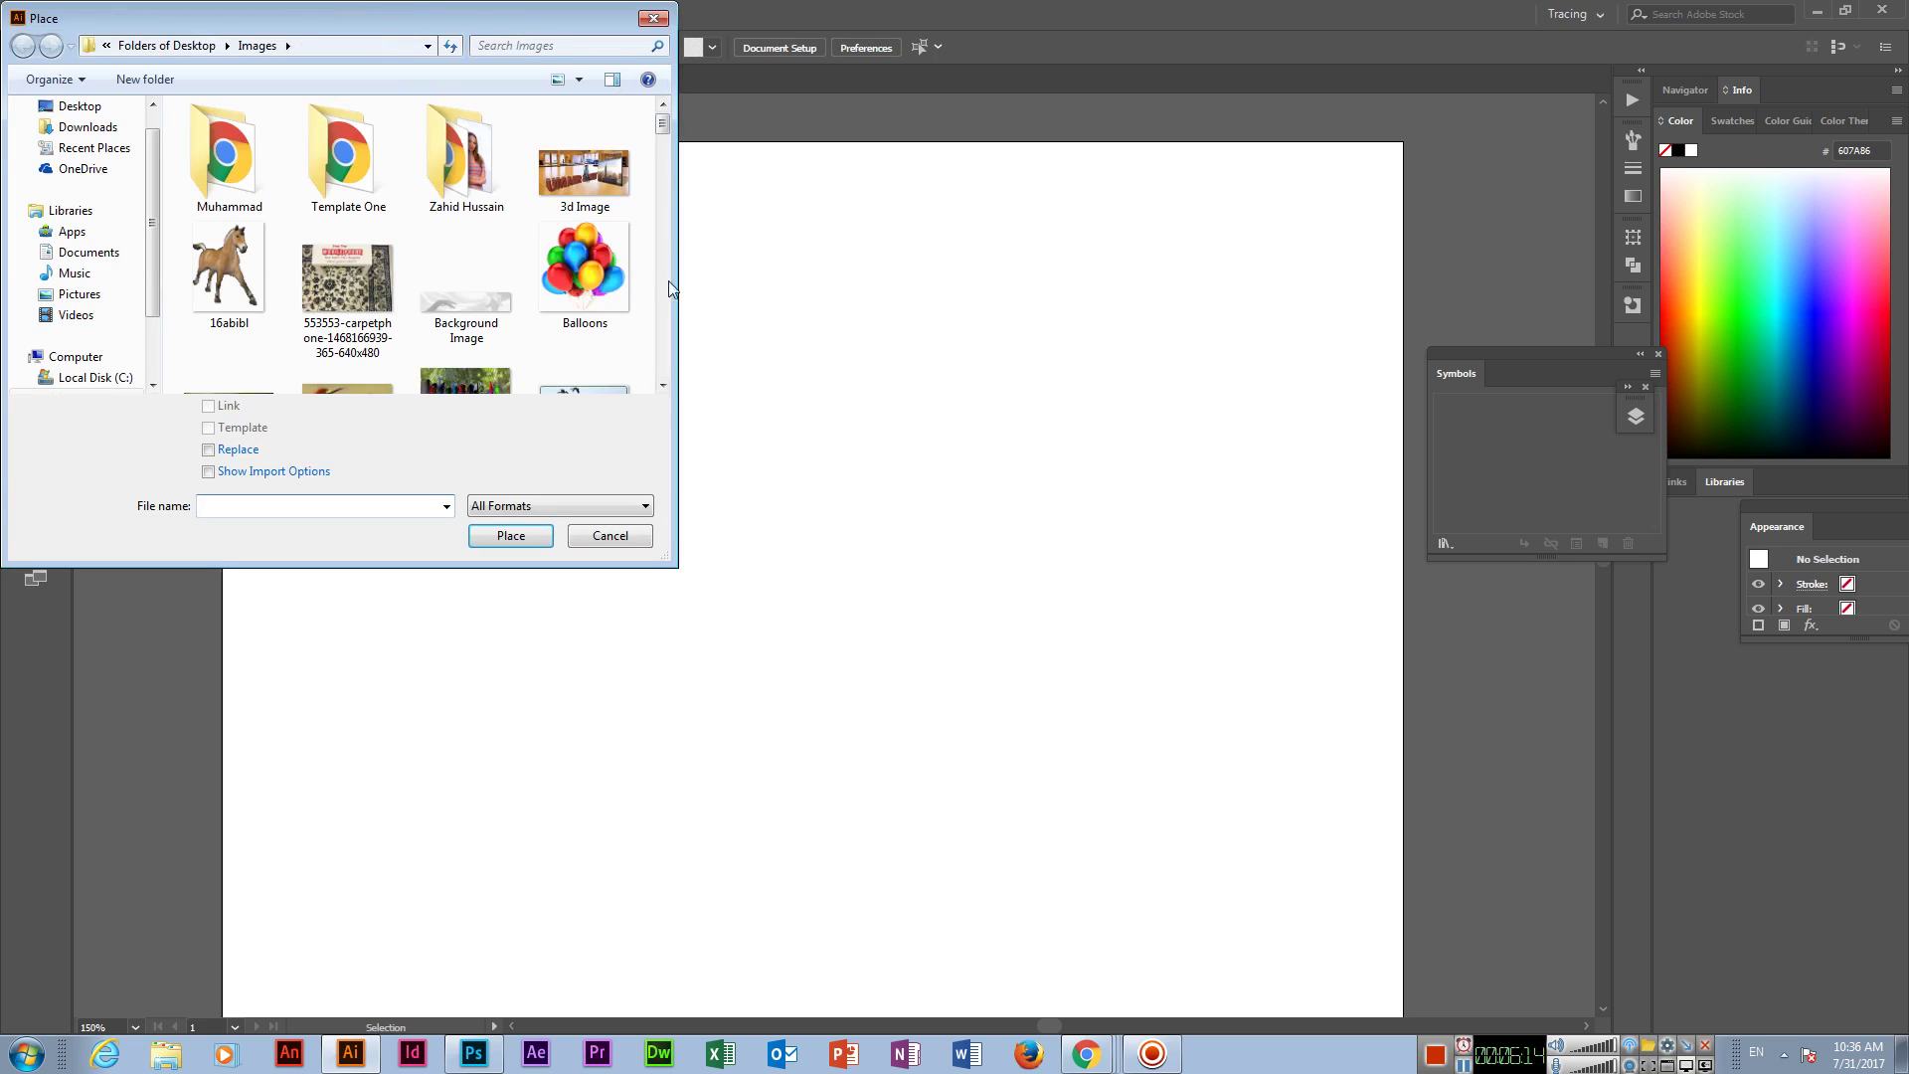
{"action": "double_click", "coordinate": [581, 285]}
{"action": "left_click", "coordinate": [502, 583]}
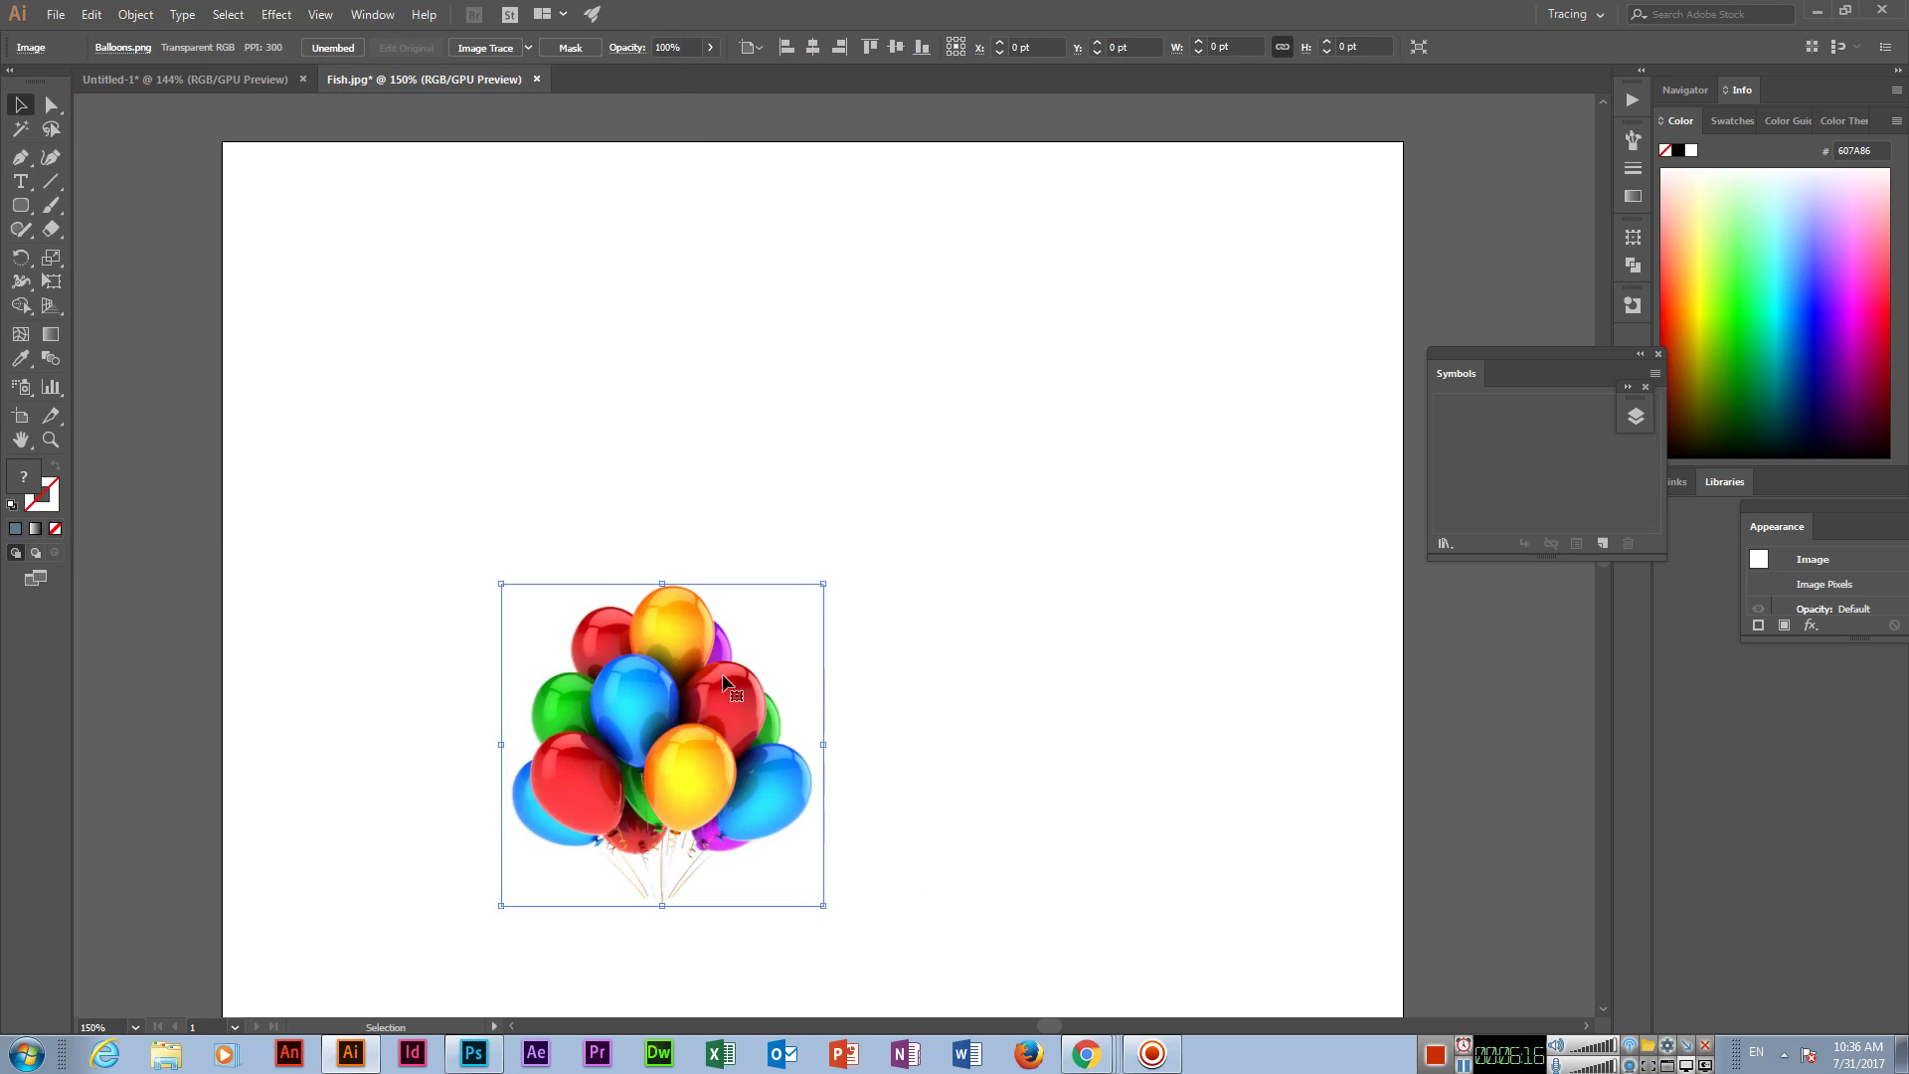
{"action": "left_click_drag", "start_coordinate": [652, 678], "coordinate": [585, 720]}
Step: Select the Star Tool from the shape tools flyout
{"action": "left_click", "coordinate": [19, 211]}
{"action": "left_click_drag", "start_coordinate": [19, 211], "coordinate": [153, 253]}
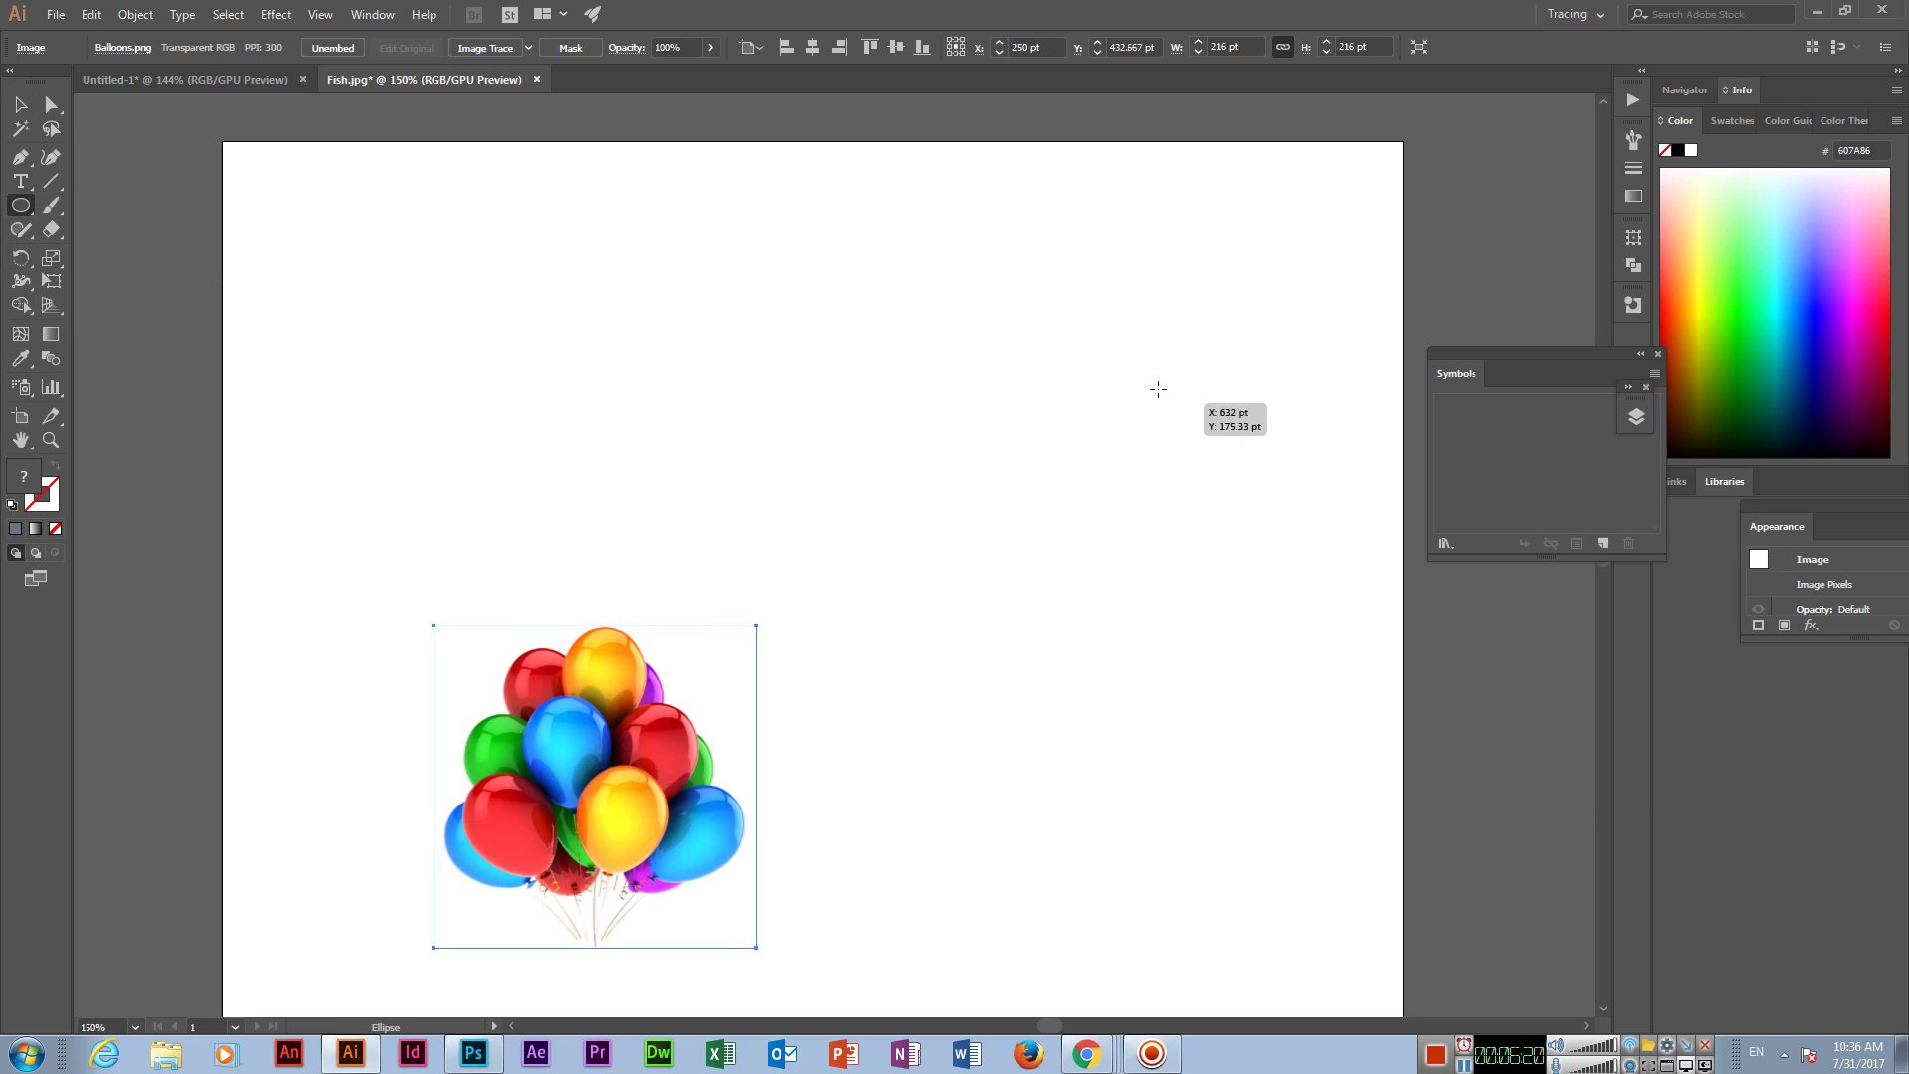
{"action": "left_click_drag", "start_coordinate": [20, 207], "coordinate": [129, 304]}
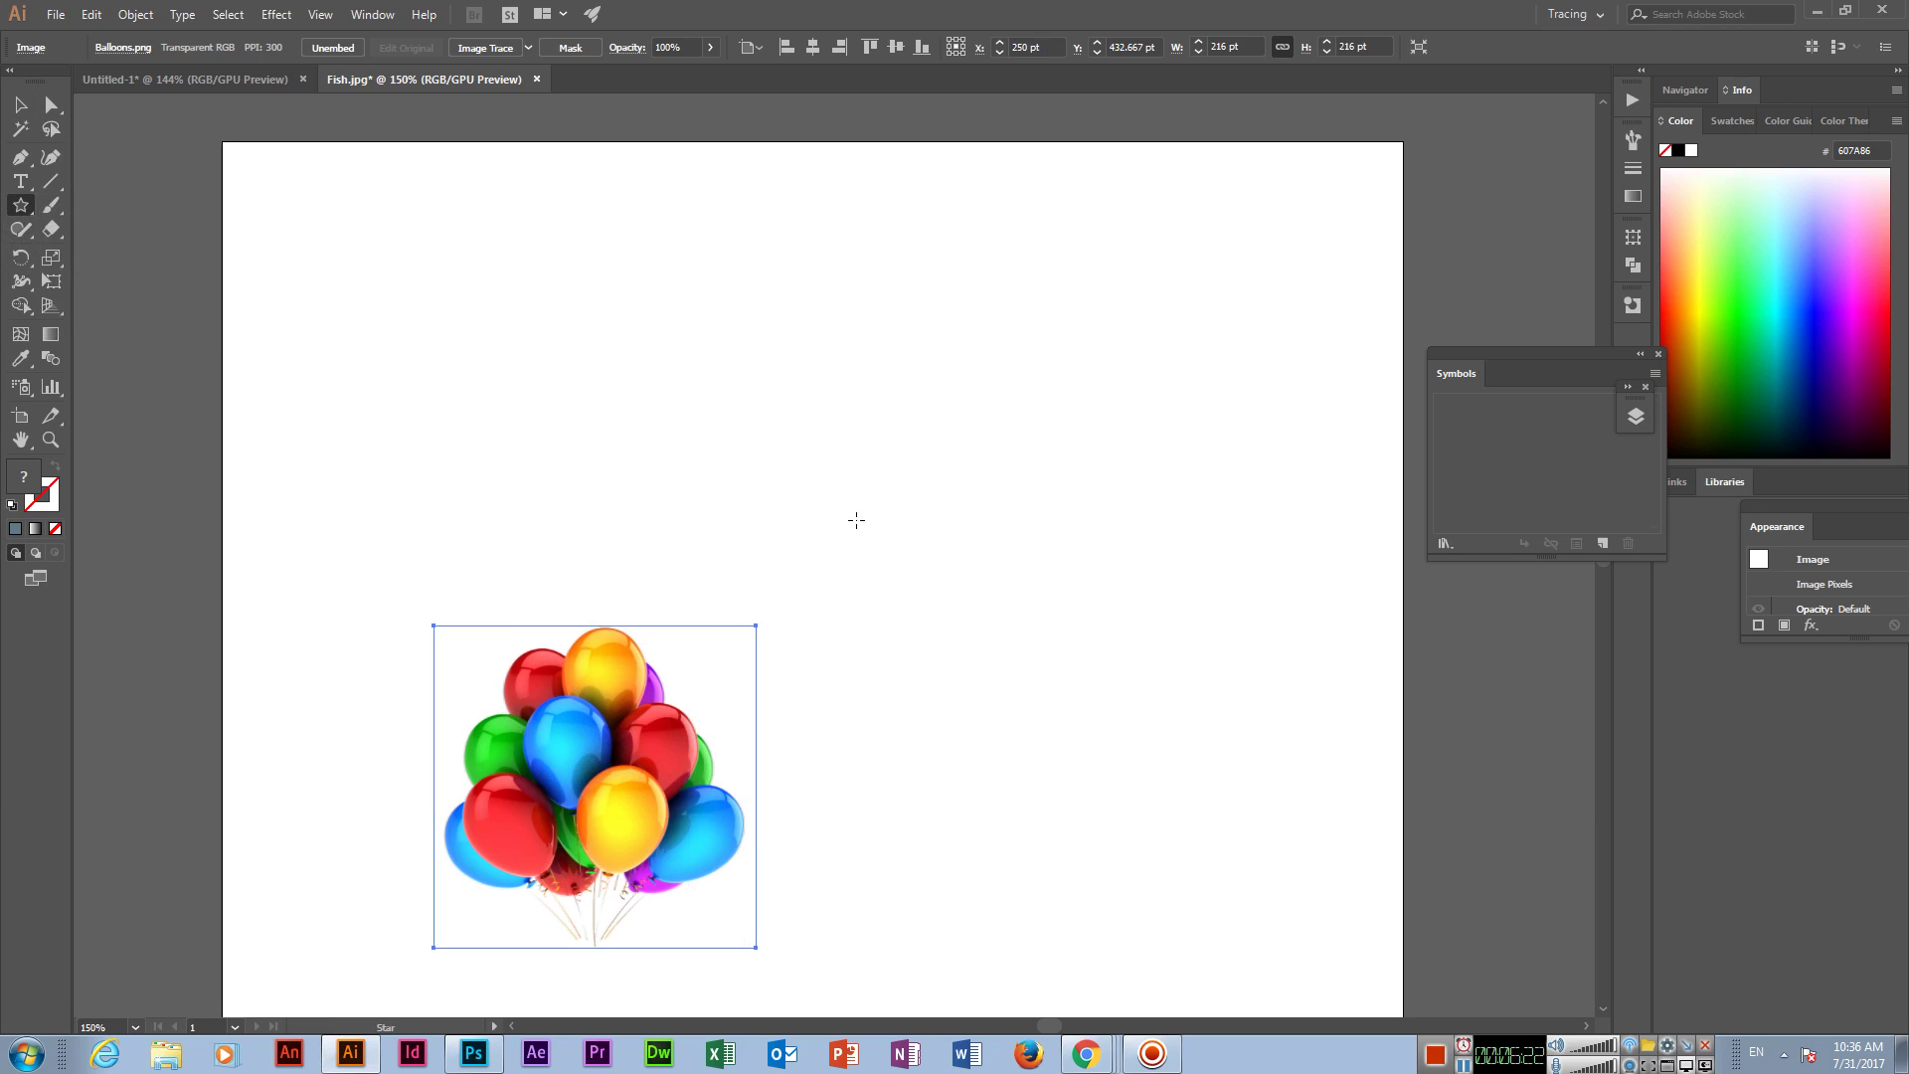
Step: Draw a five-pointed star above right of the balloons and eyedrop the yellow balloon colour into it
{"action": "left_click_drag", "start_coordinate": [949, 430], "coordinate": [1065, 585]}
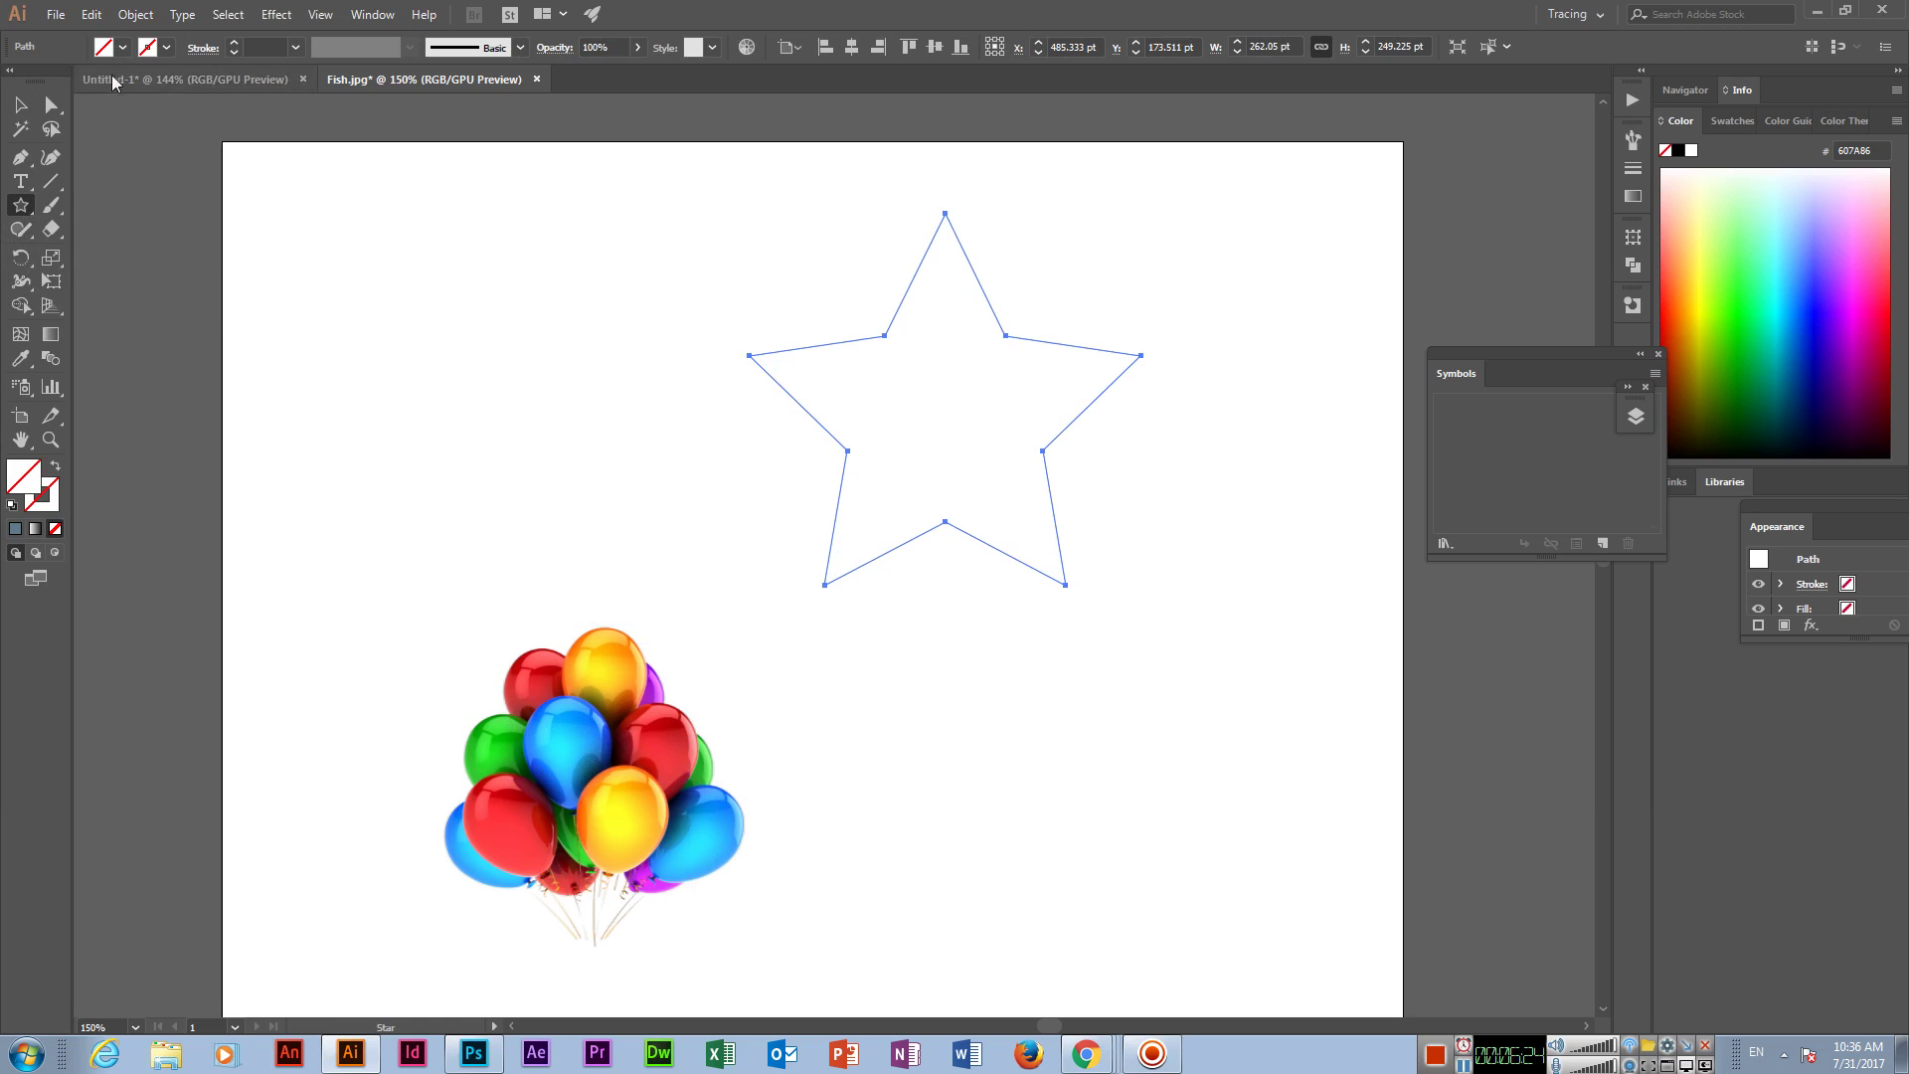
{"action": "left_click_drag", "start_coordinate": [29, 373], "coordinate": [109, 366]}
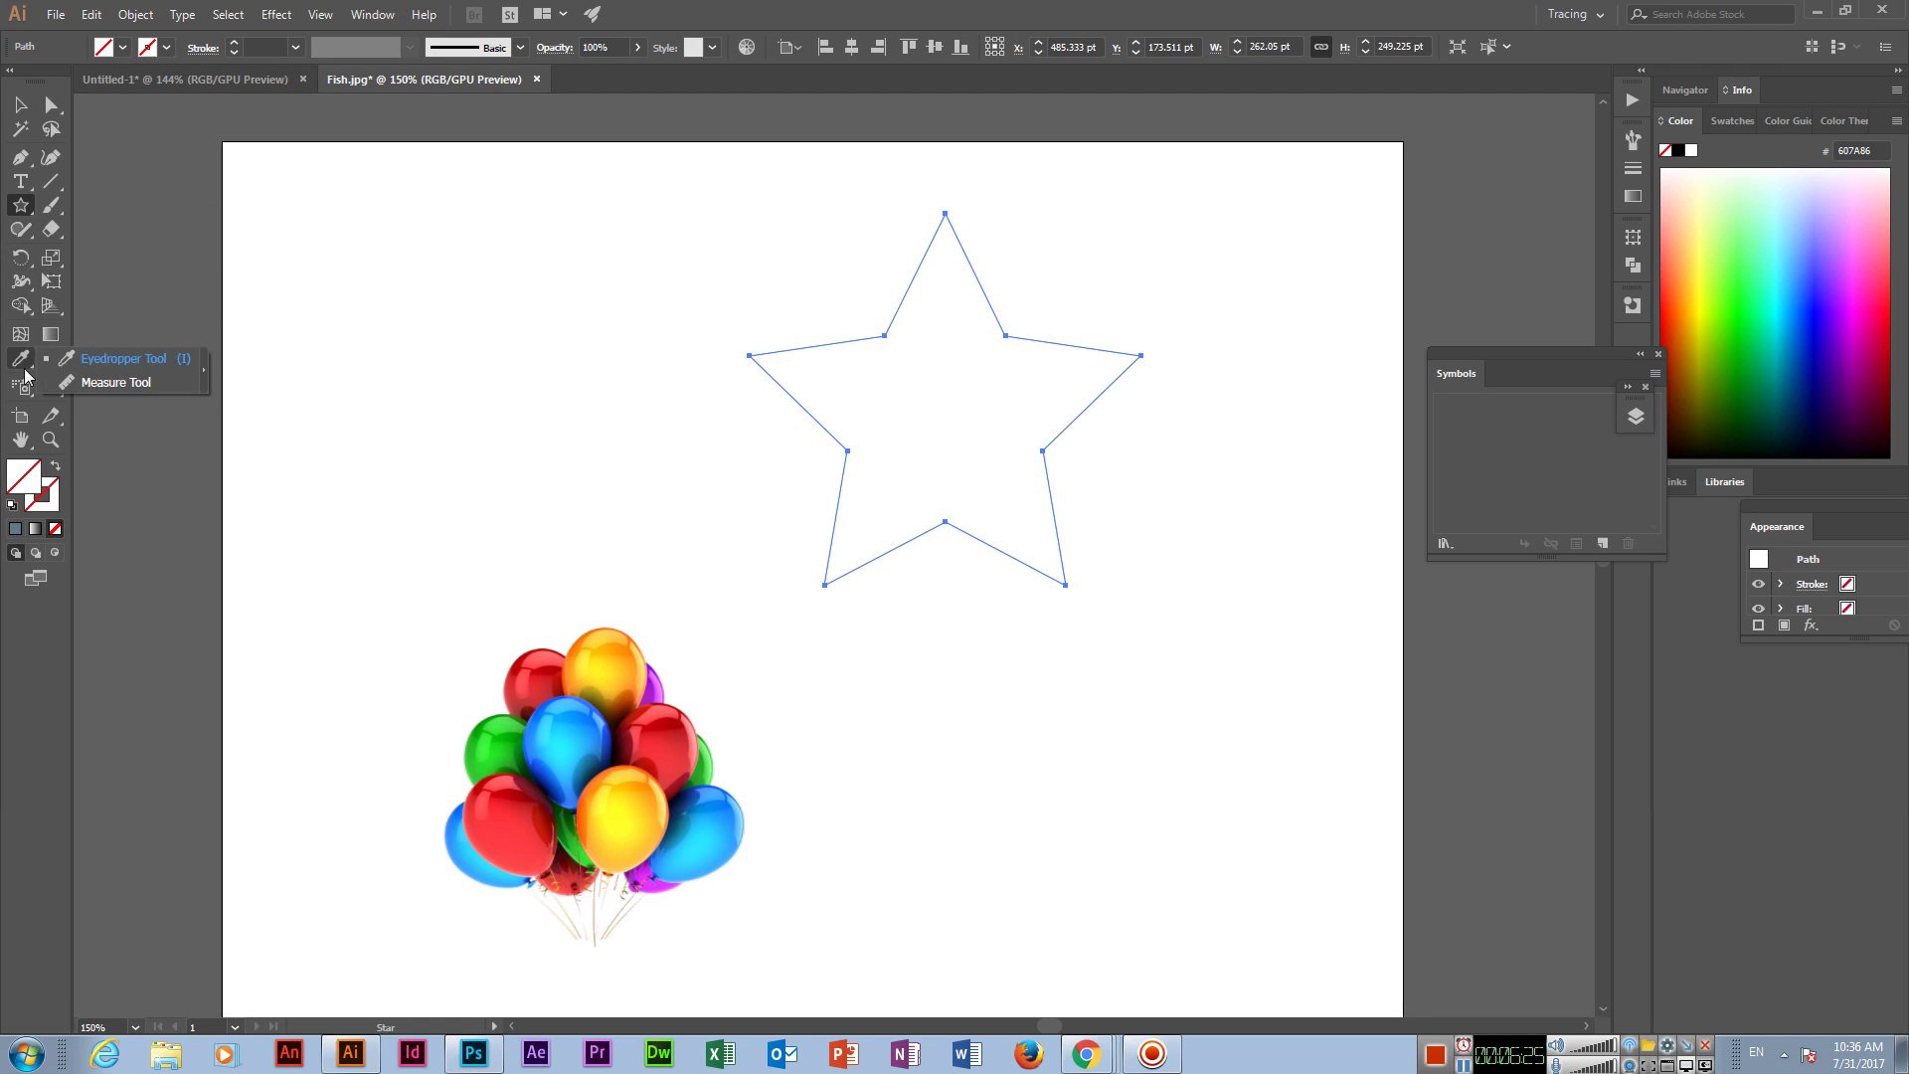
{"action": "left_click", "coordinate": [105, 360]}
{"action": "left_click", "coordinate": [612, 660]}
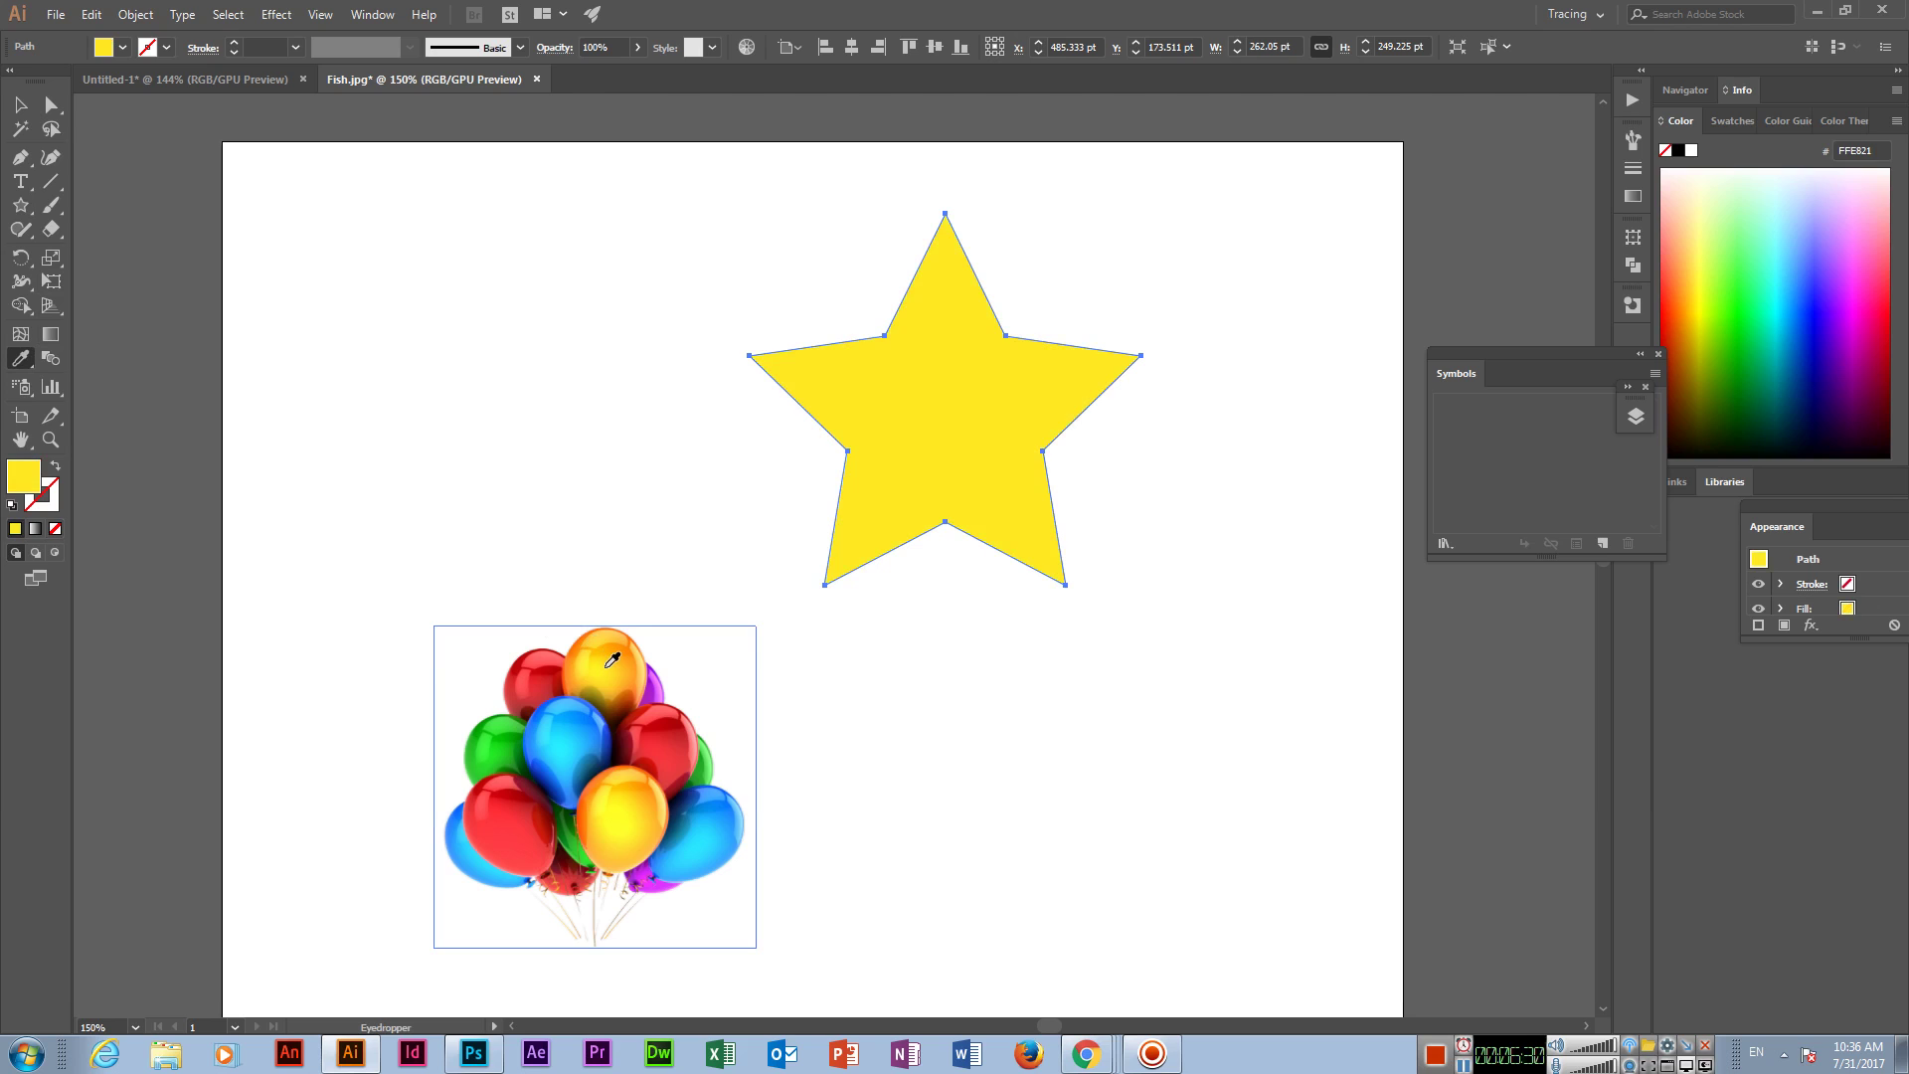
Step: Try several other balloon colours on the star, including blue, cyan and dark blue
{"action": "left_click", "coordinate": [593, 724]}
{"action": "left_click", "coordinate": [593, 748]}
{"action": "left_click", "coordinate": [667, 731]}
{"action": "left_click", "coordinate": [644, 821]}
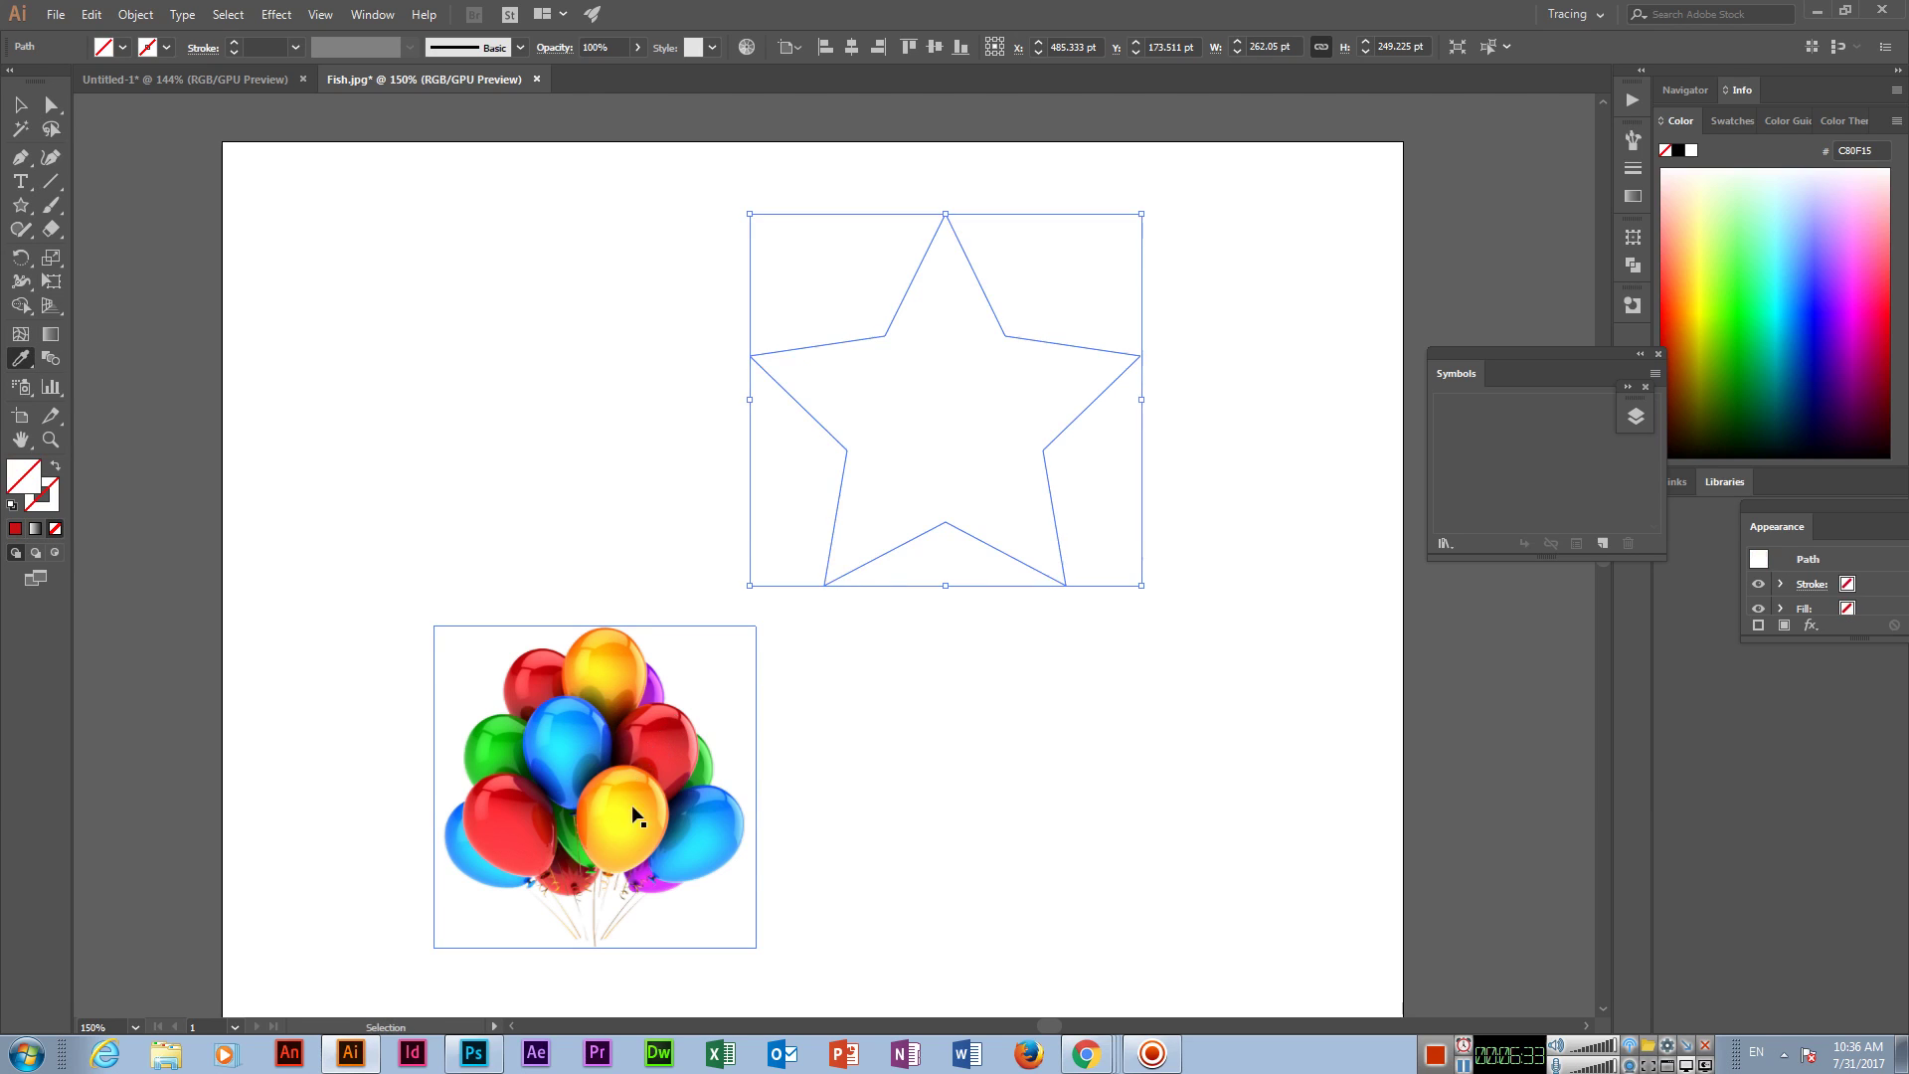
{"action": "left_click", "coordinate": [570, 810]}
{"action": "left_click", "coordinate": [737, 877]}
{"action": "left_click", "coordinate": [709, 833]}
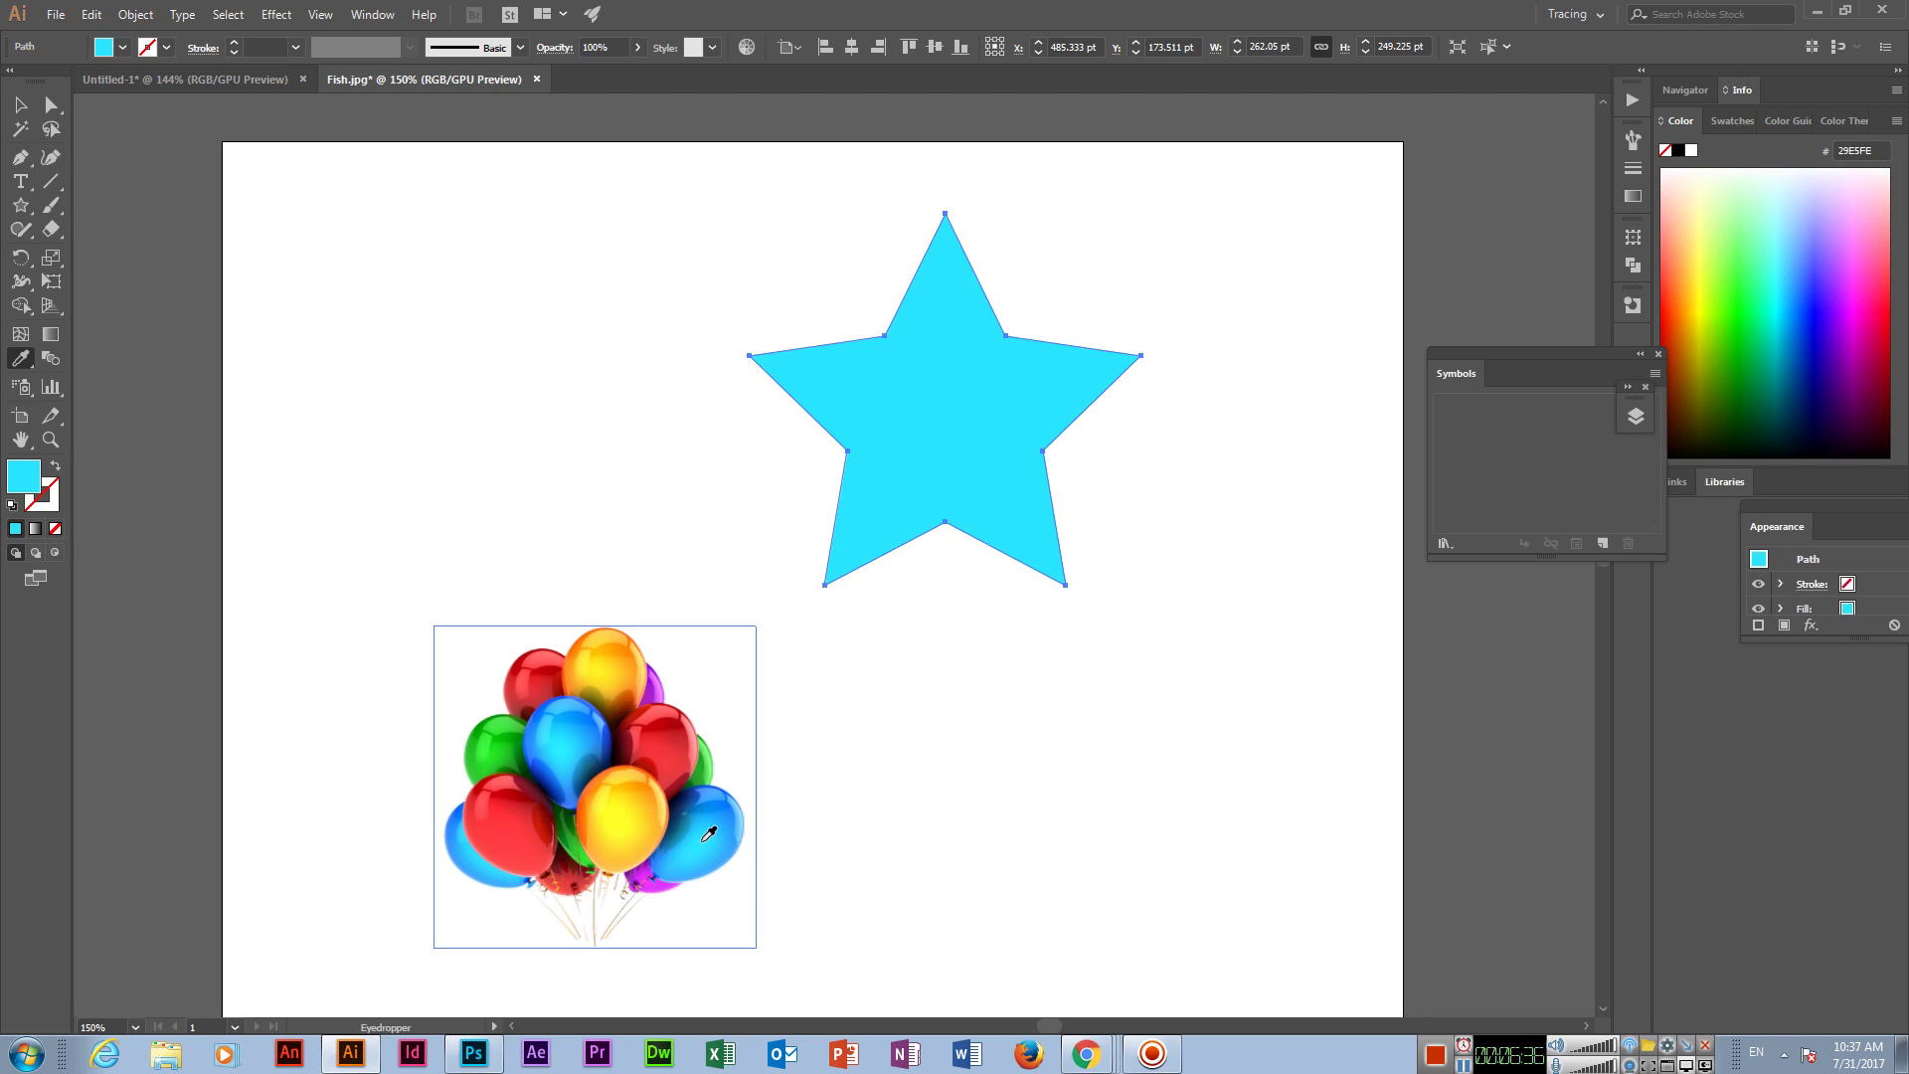
{"action": "left_click", "coordinate": [720, 787]}
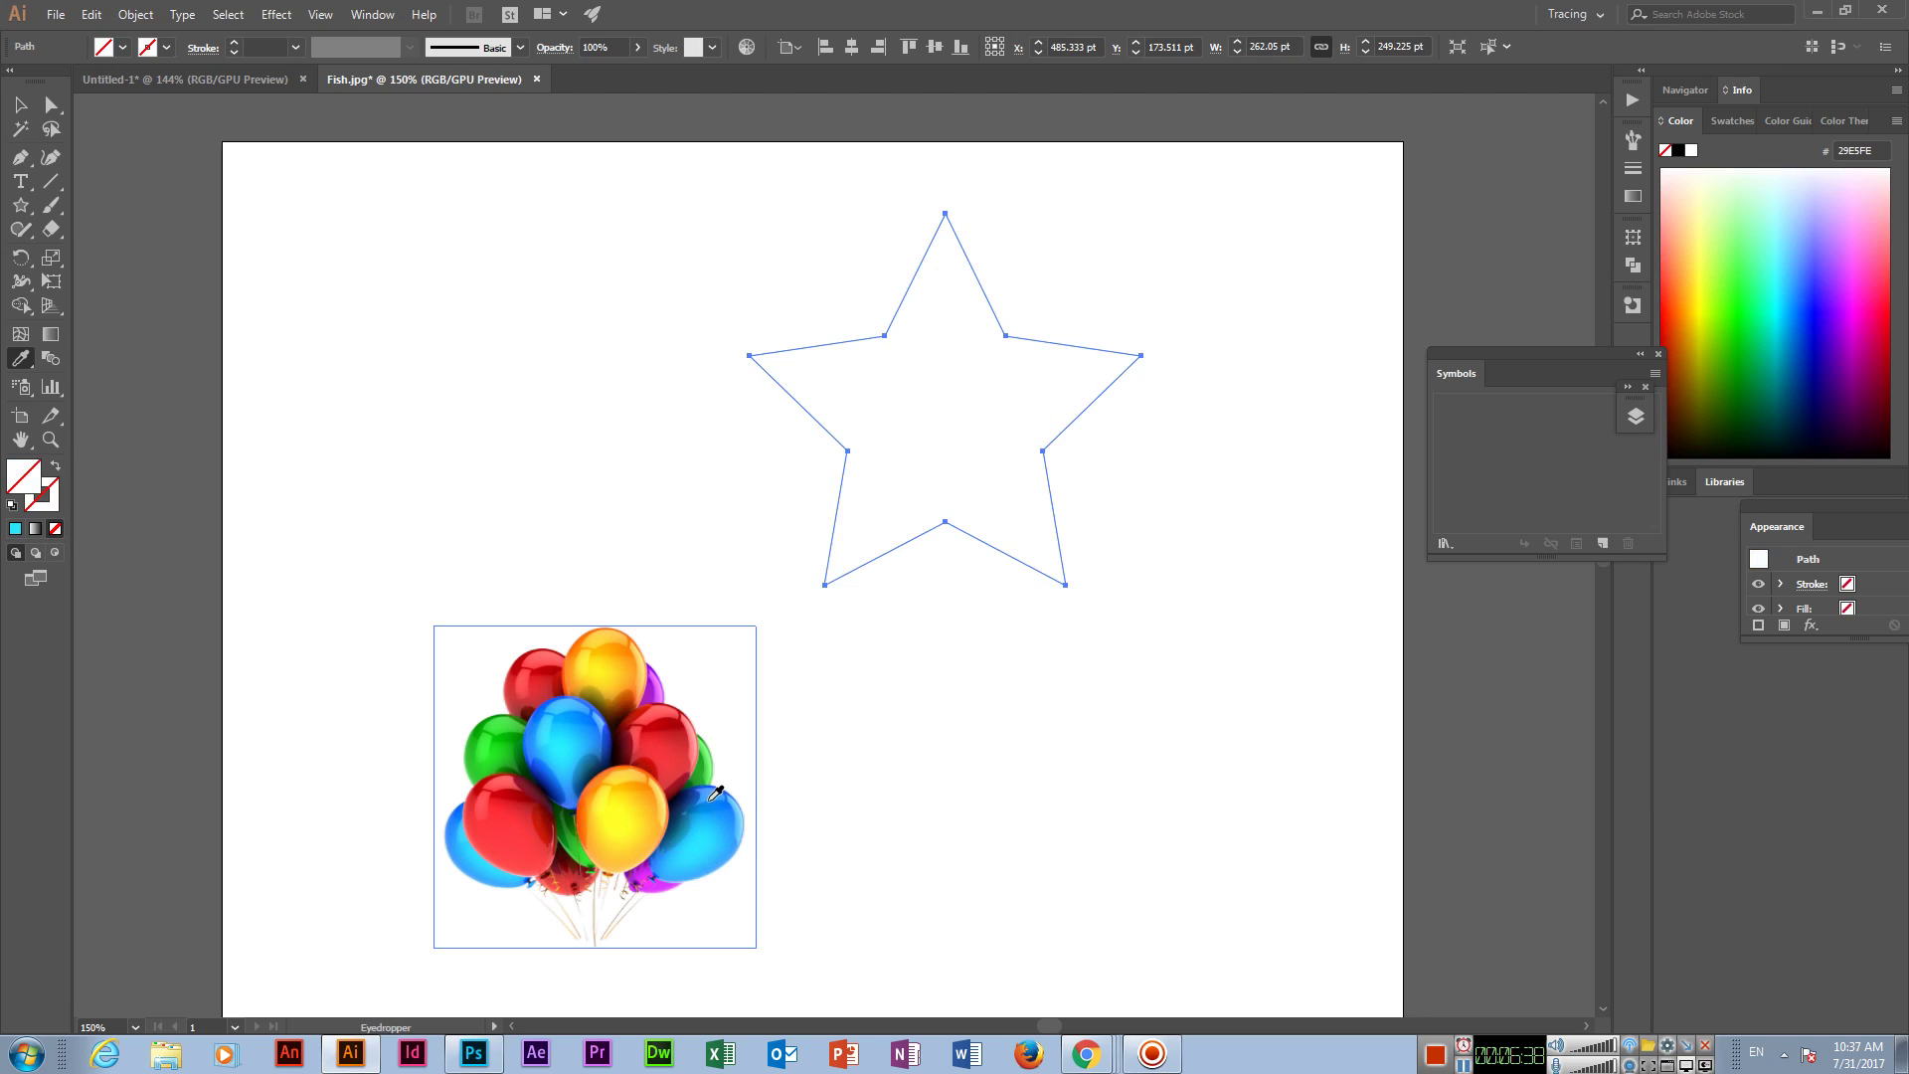
{"action": "left_click", "coordinate": [704, 789]}
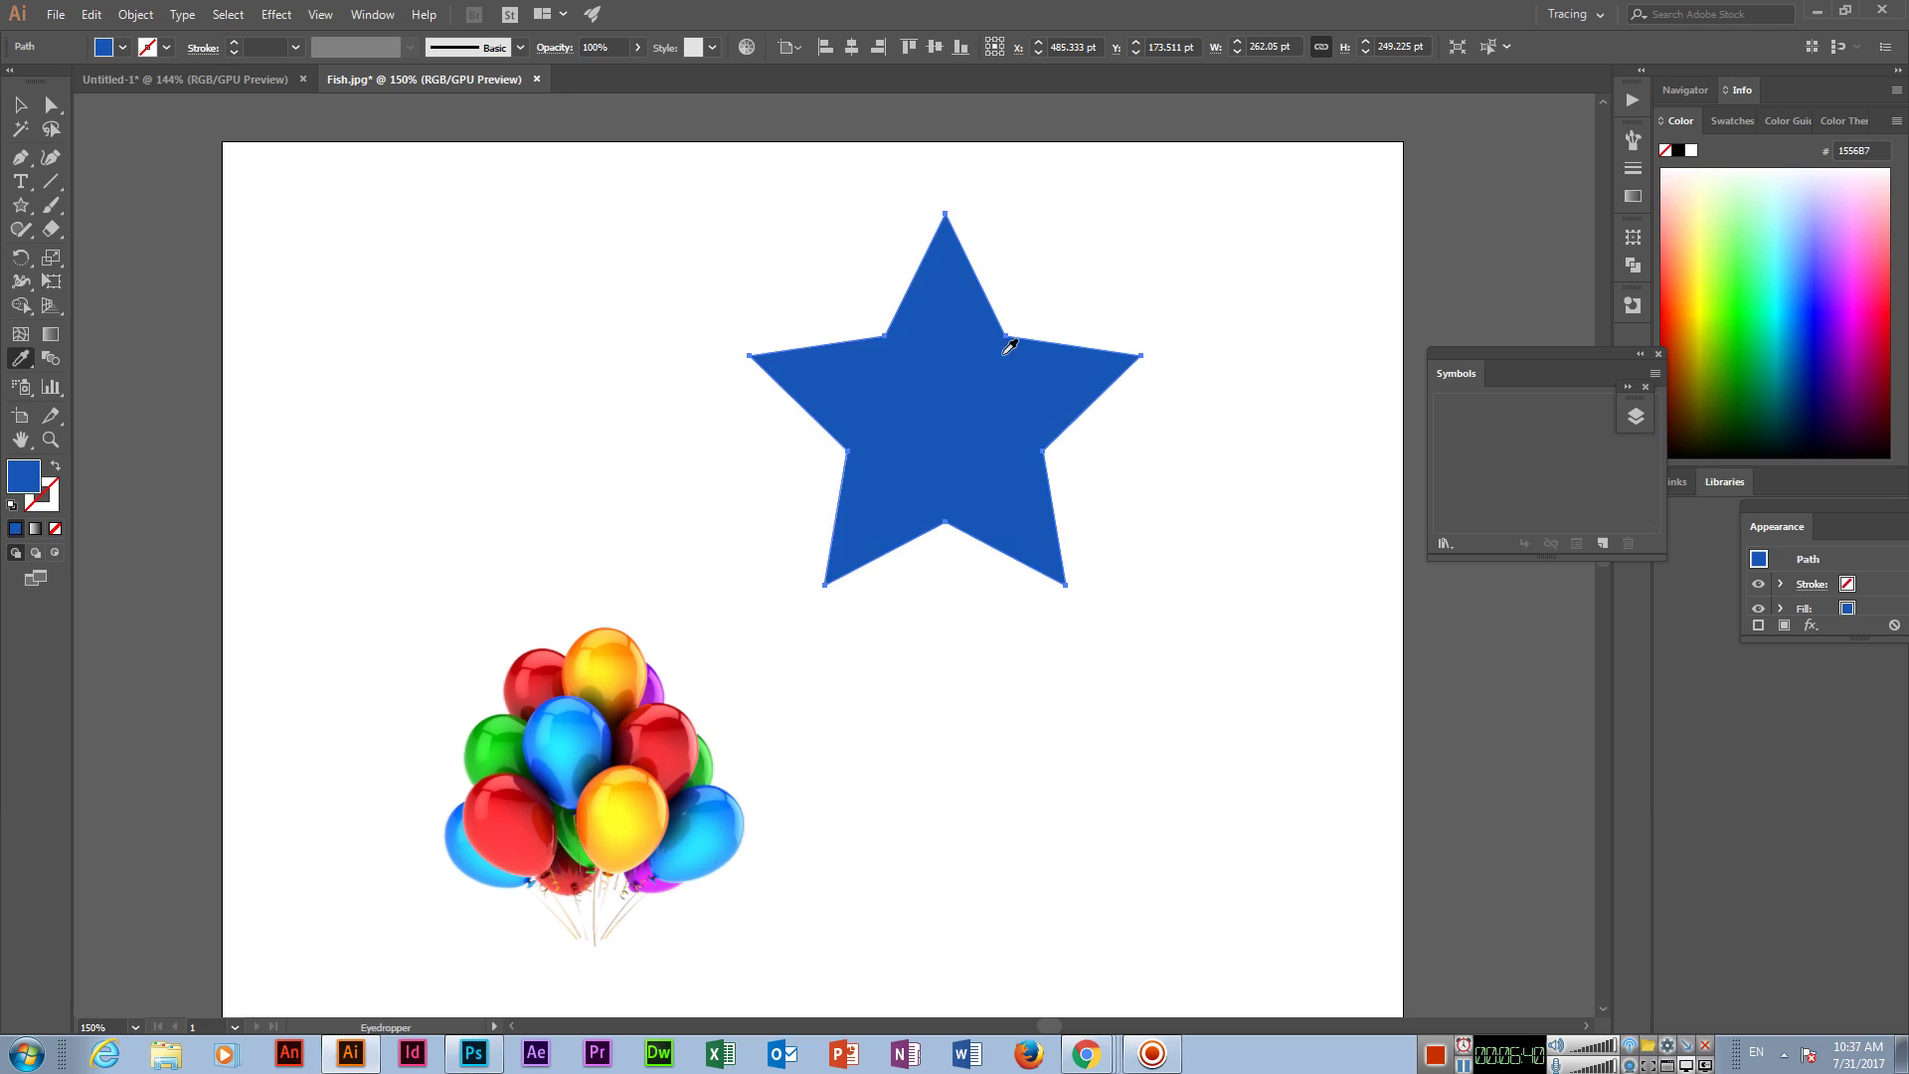
Step: Undo each trial fill (blue, cyan, green, lighter green), leaving the star unfilled
{"action": "key", "text": "v"}
{"action": "key", "text": "ctrl+z"}
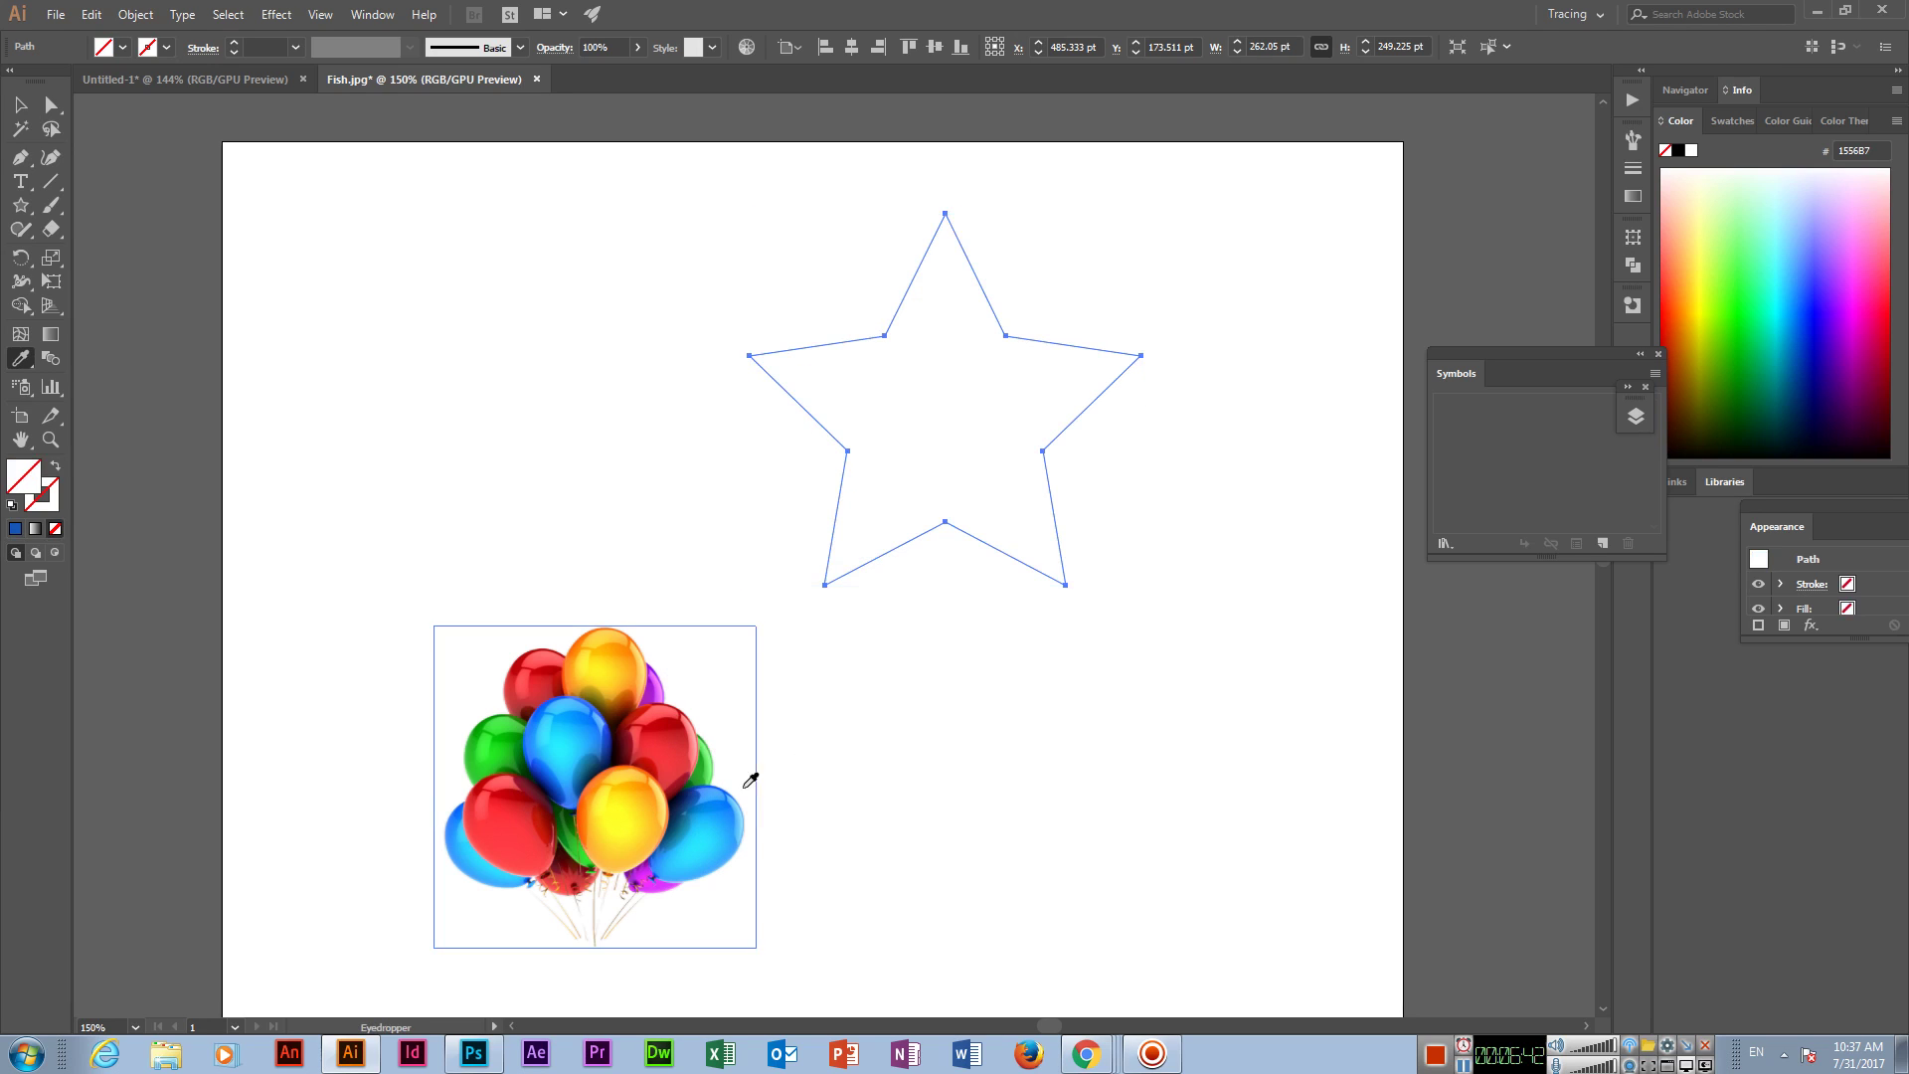
{"action": "left_click", "coordinate": [715, 830]}
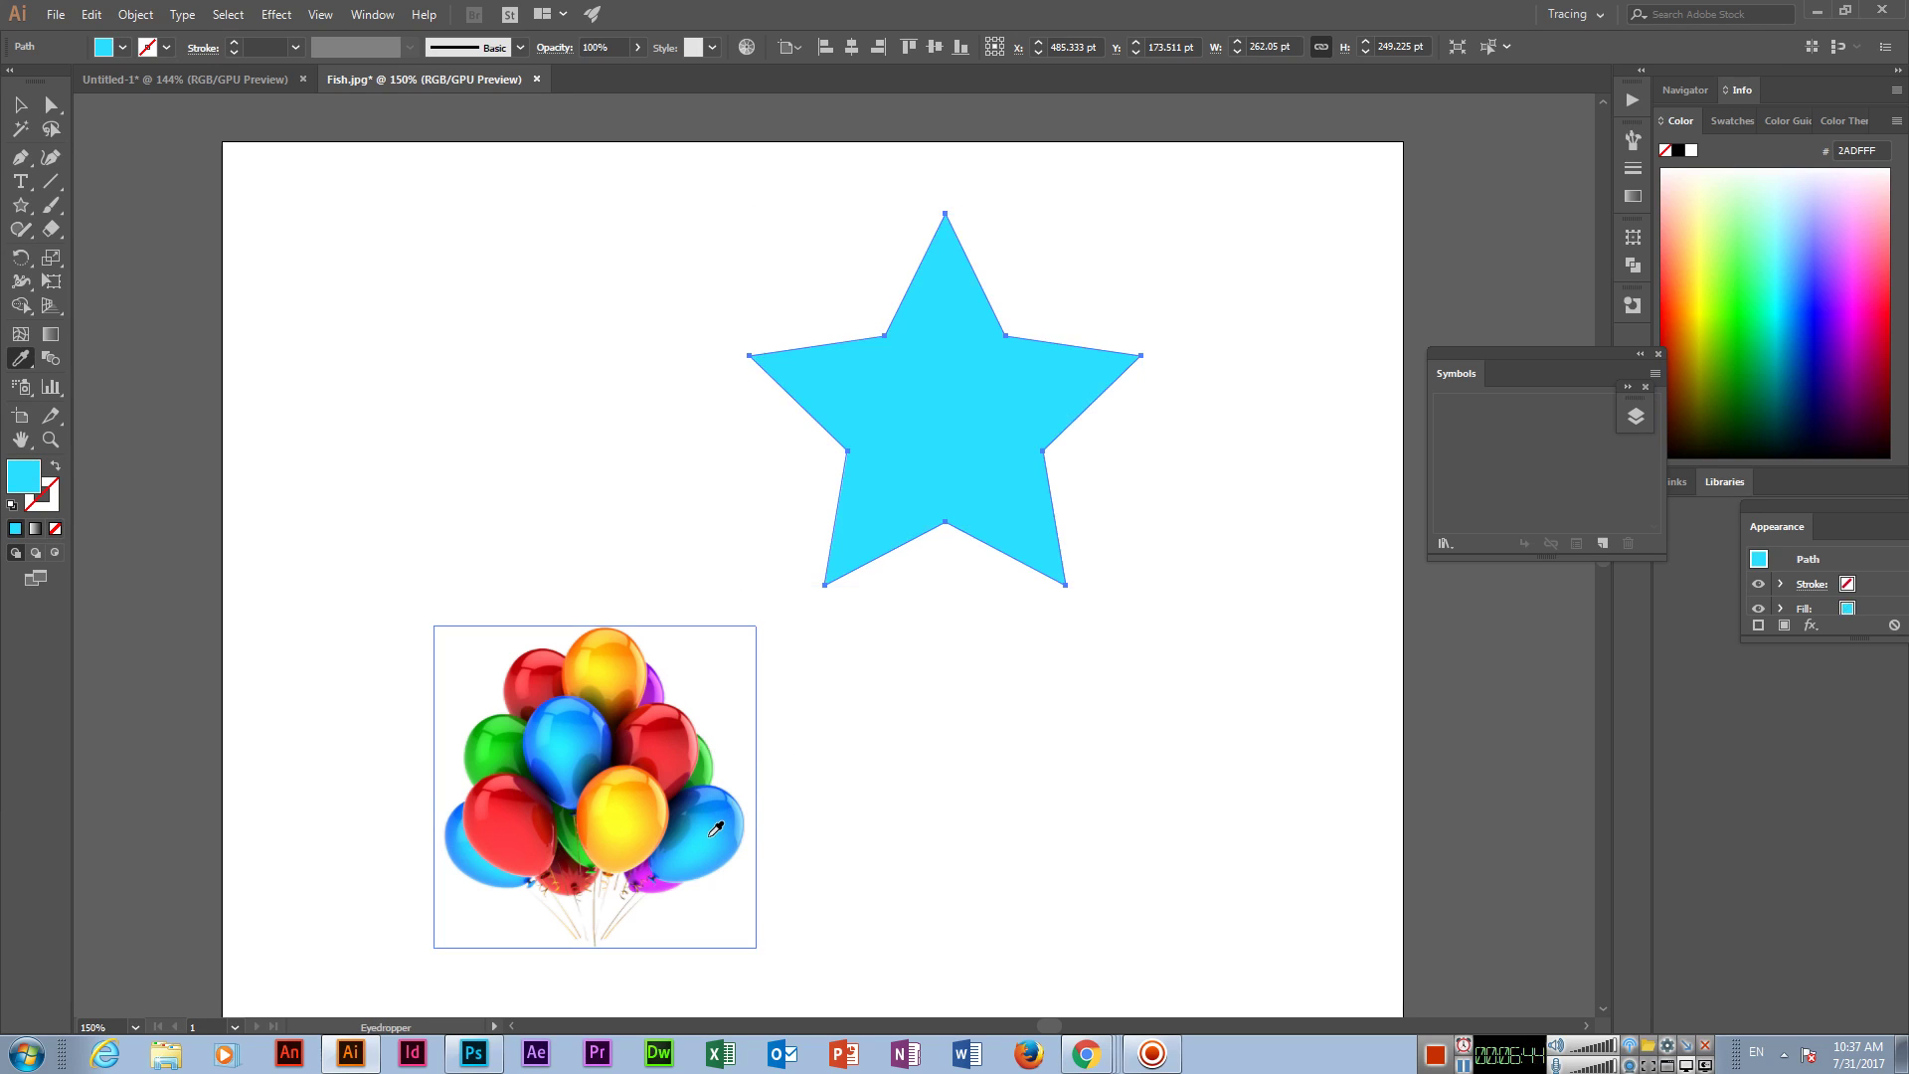
{"action": "key", "text": "ctrl+z"}
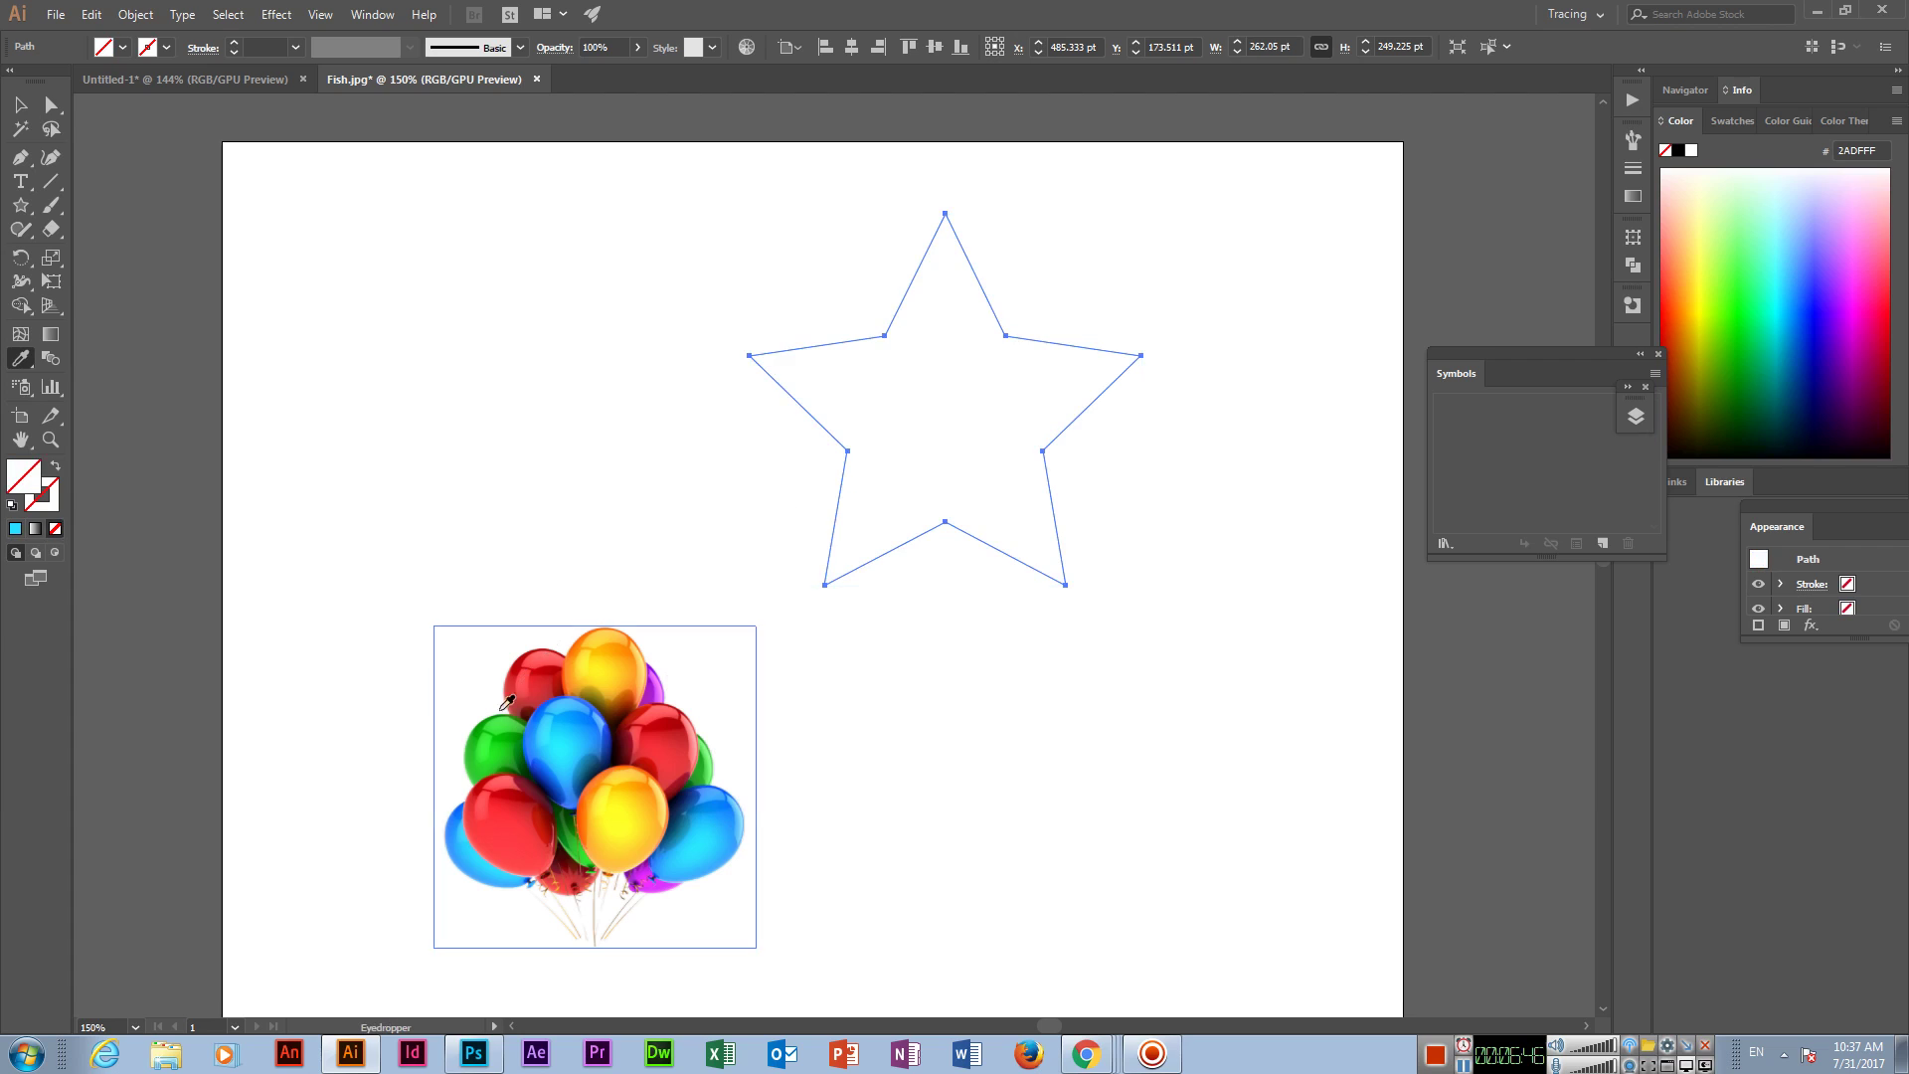
{"action": "left_click", "coordinate": [511, 740]}
{"action": "key", "text": "ctrl+z"}
{"action": "left_click", "coordinate": [510, 717]}
{"action": "key", "text": "ctrl+z"}
Step: Switch among the Eyedropper, Selection and Hand tools
{"action": "left_click", "coordinate": [20, 366]}
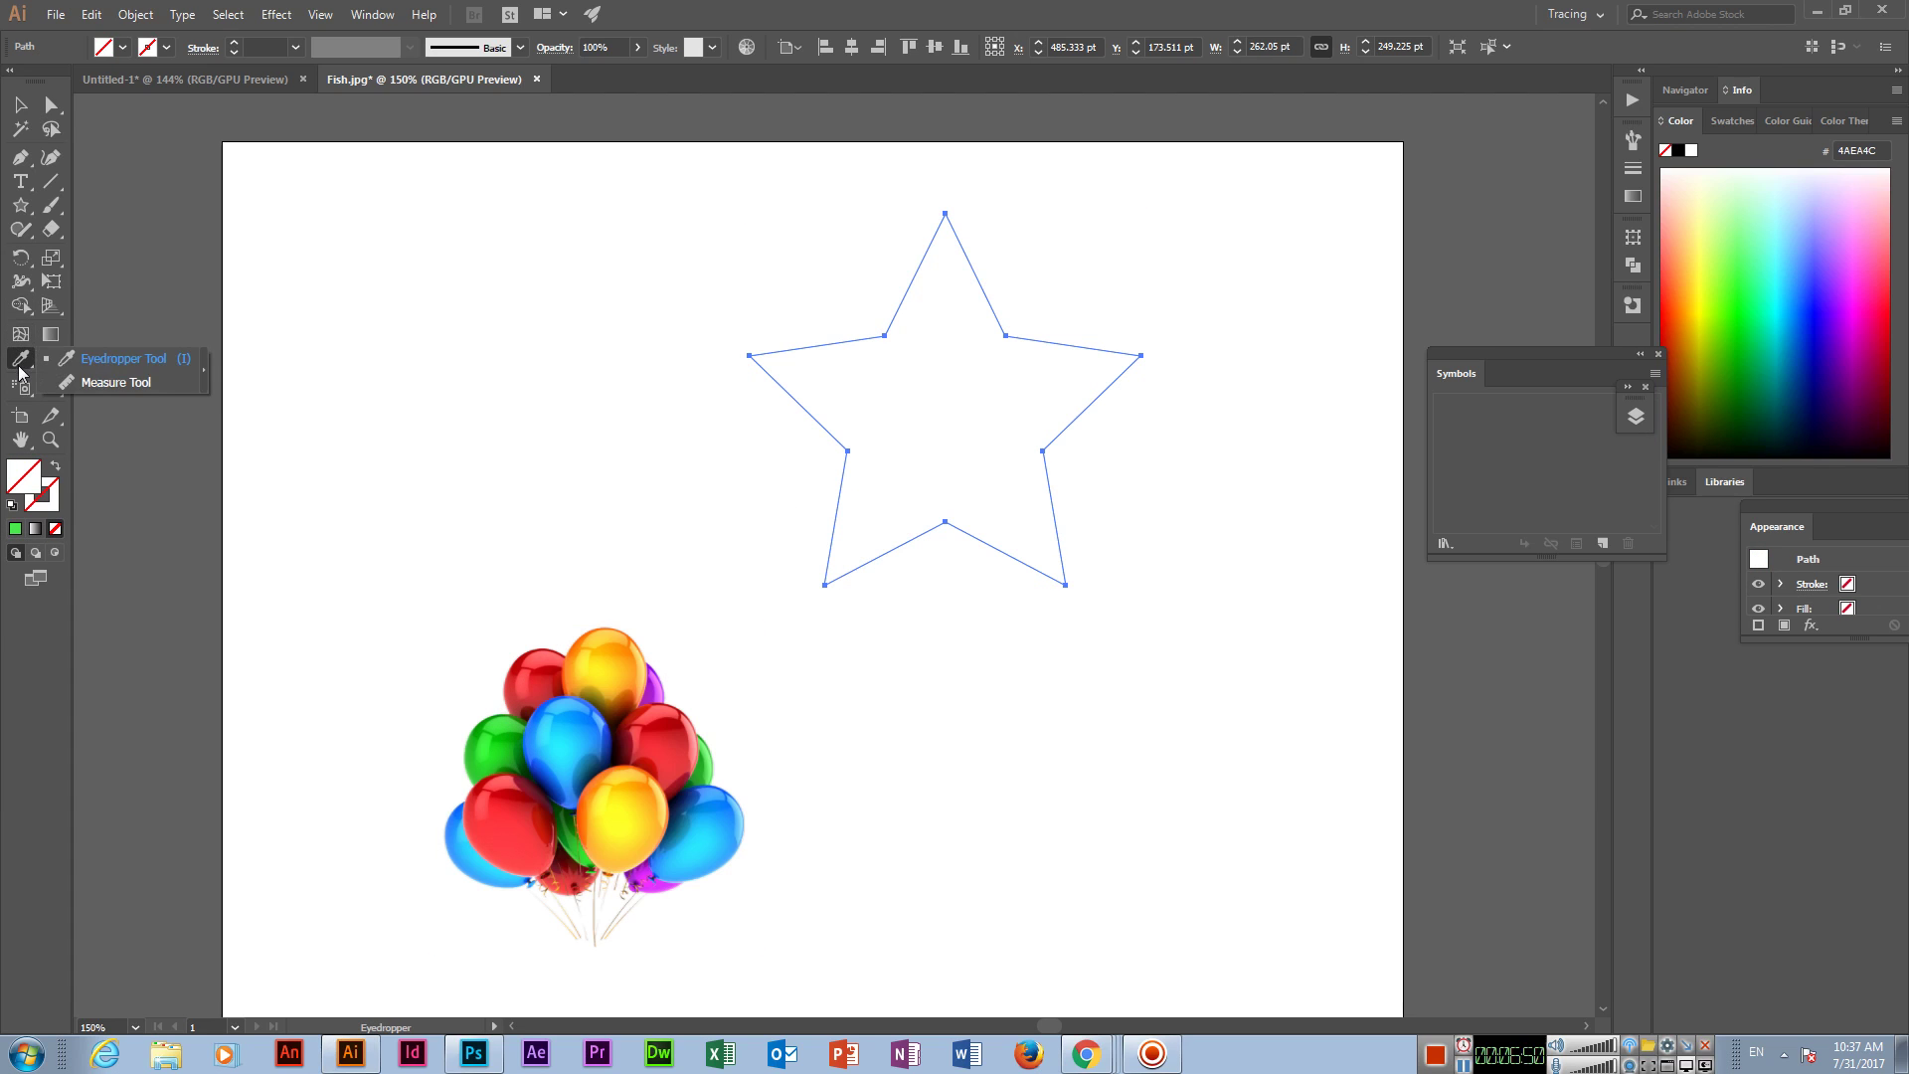
{"action": "left_click", "coordinate": [113, 357]}
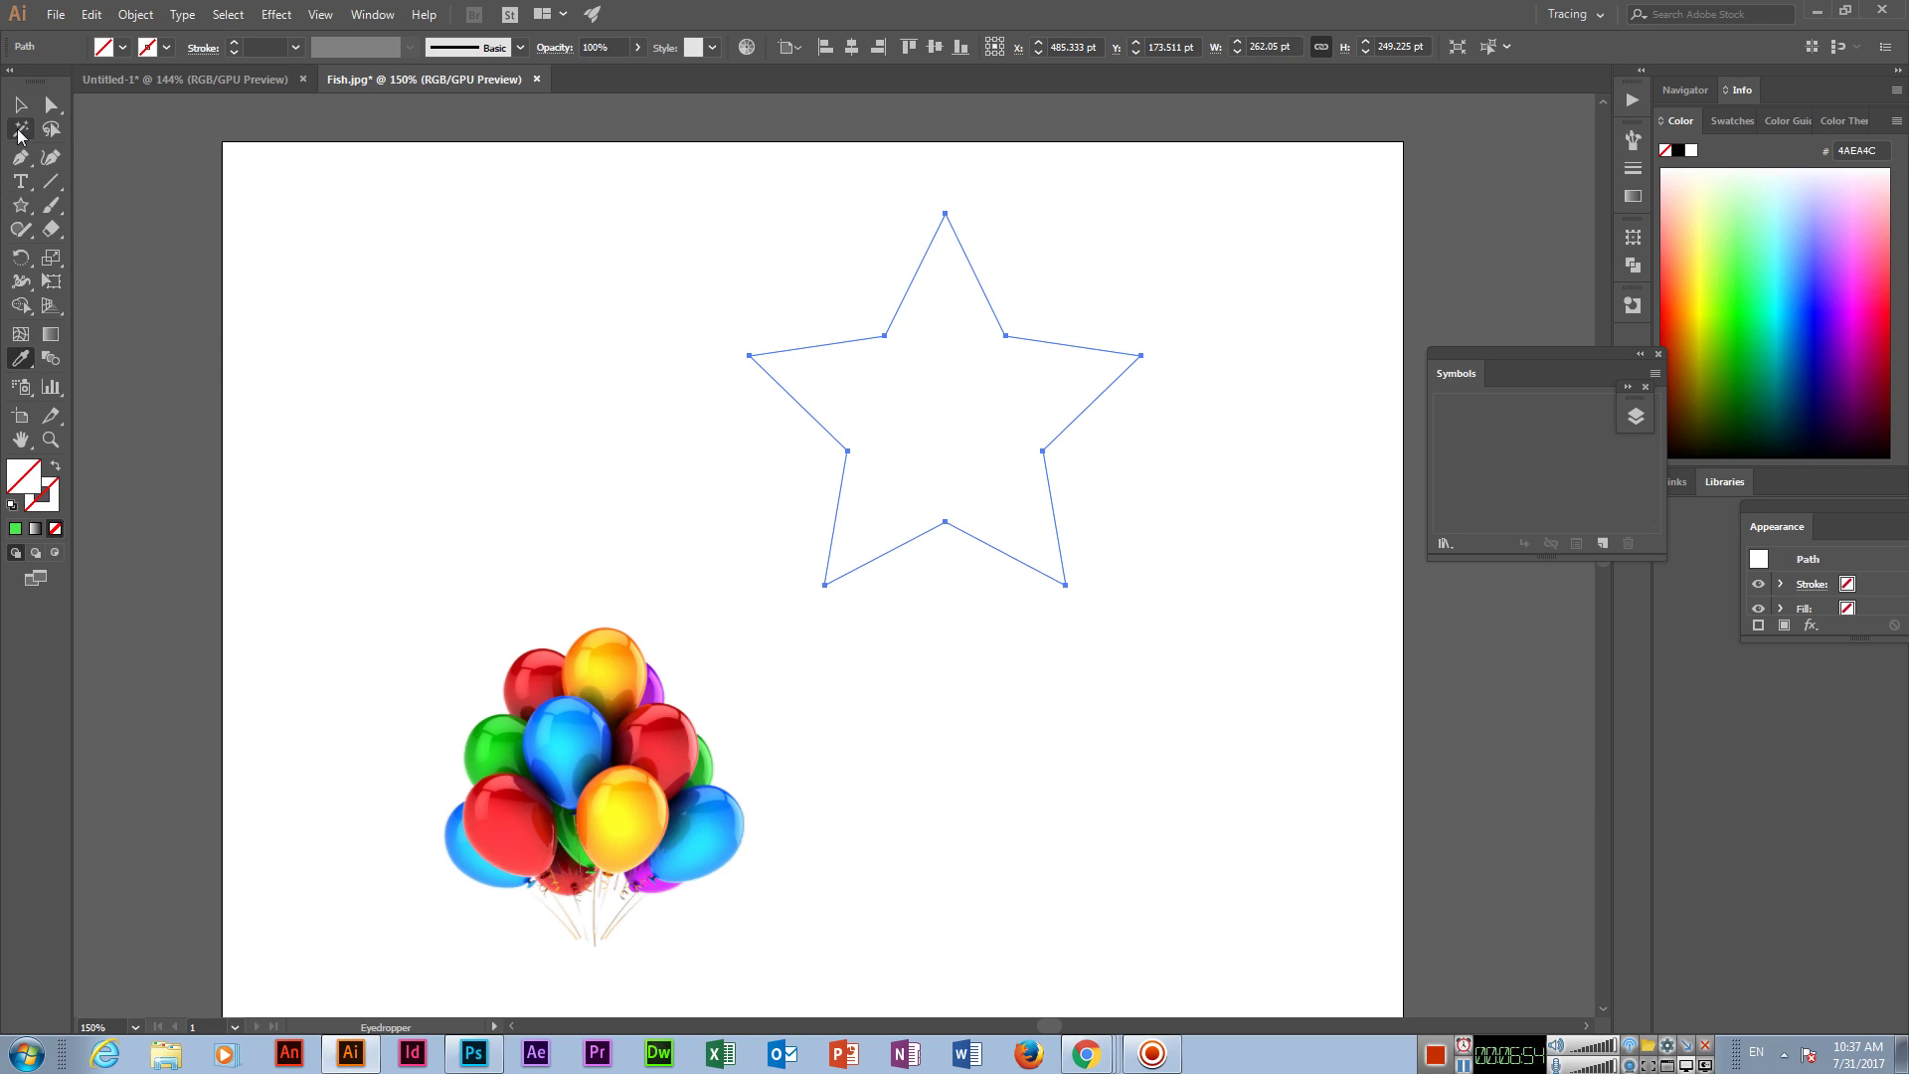
{"action": "left_click", "coordinate": [24, 99]}
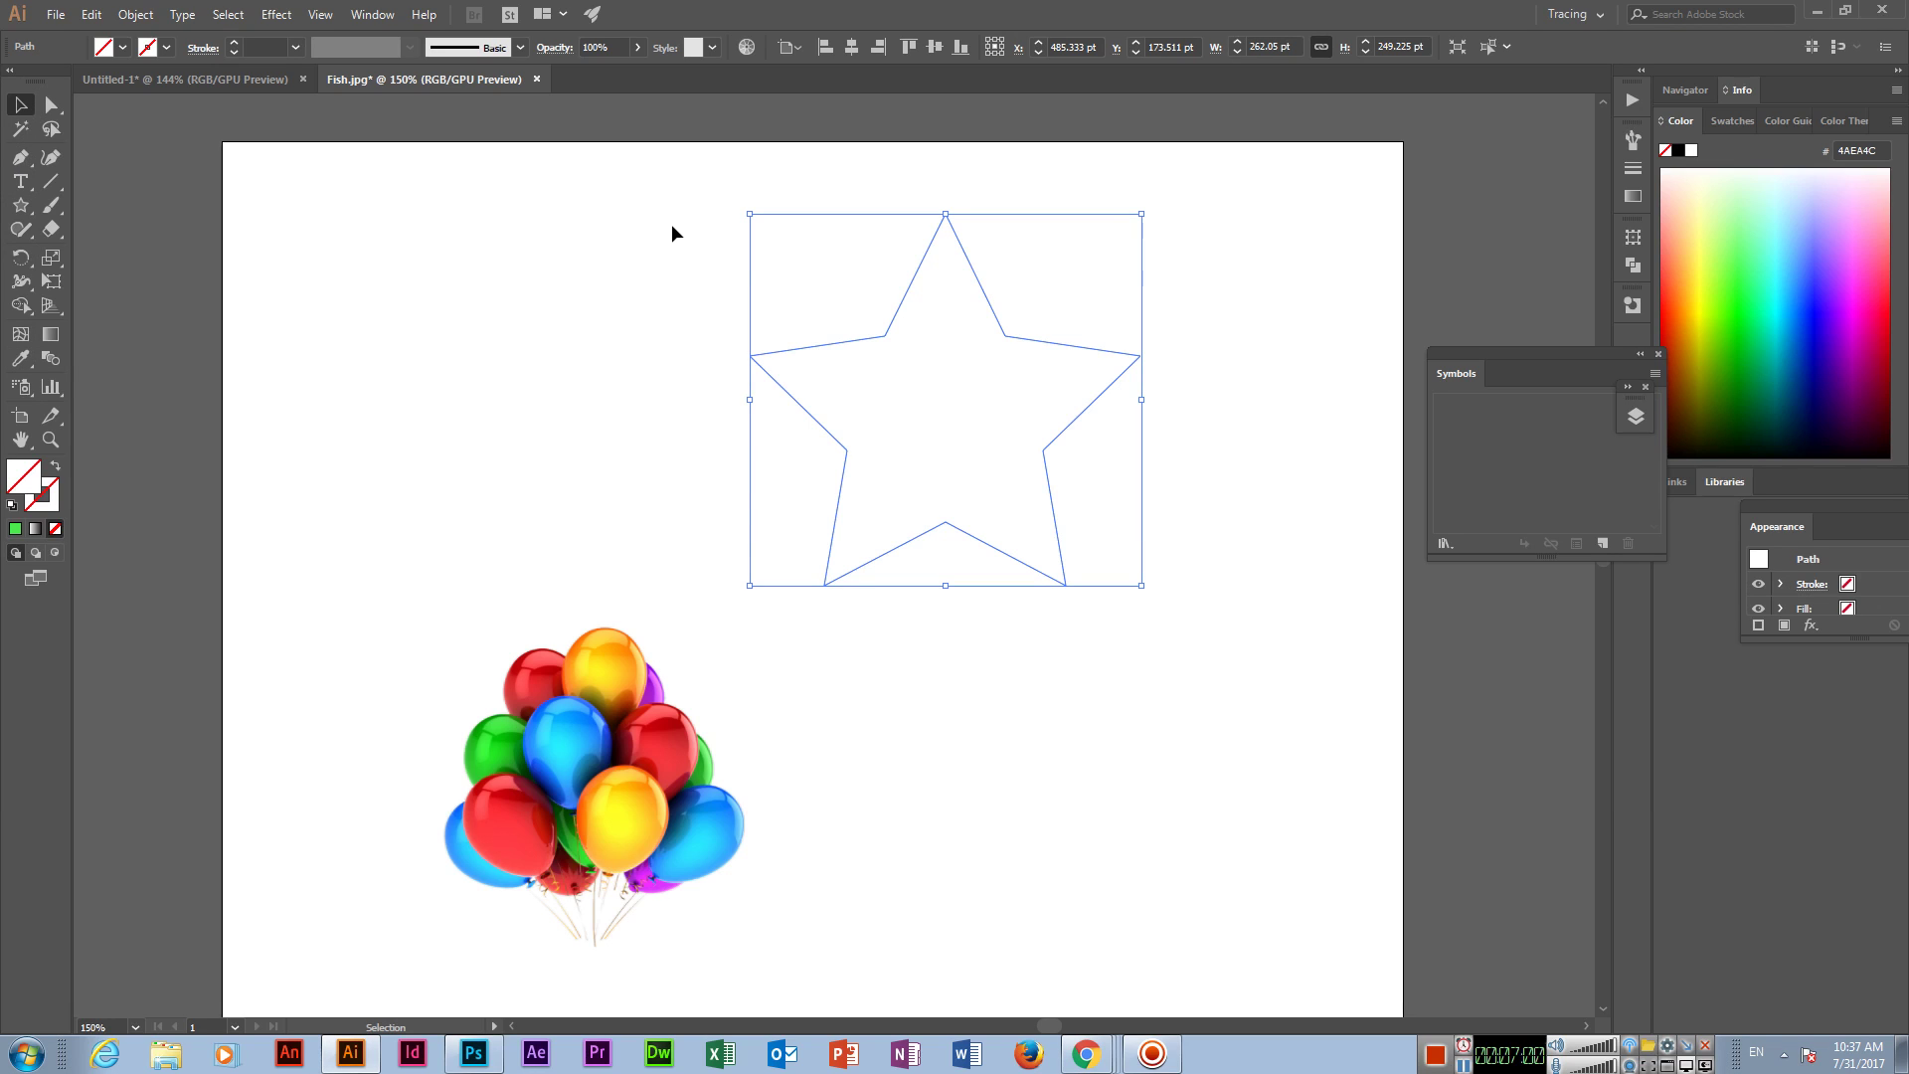
{"action": "left_click", "coordinate": [22, 440]}
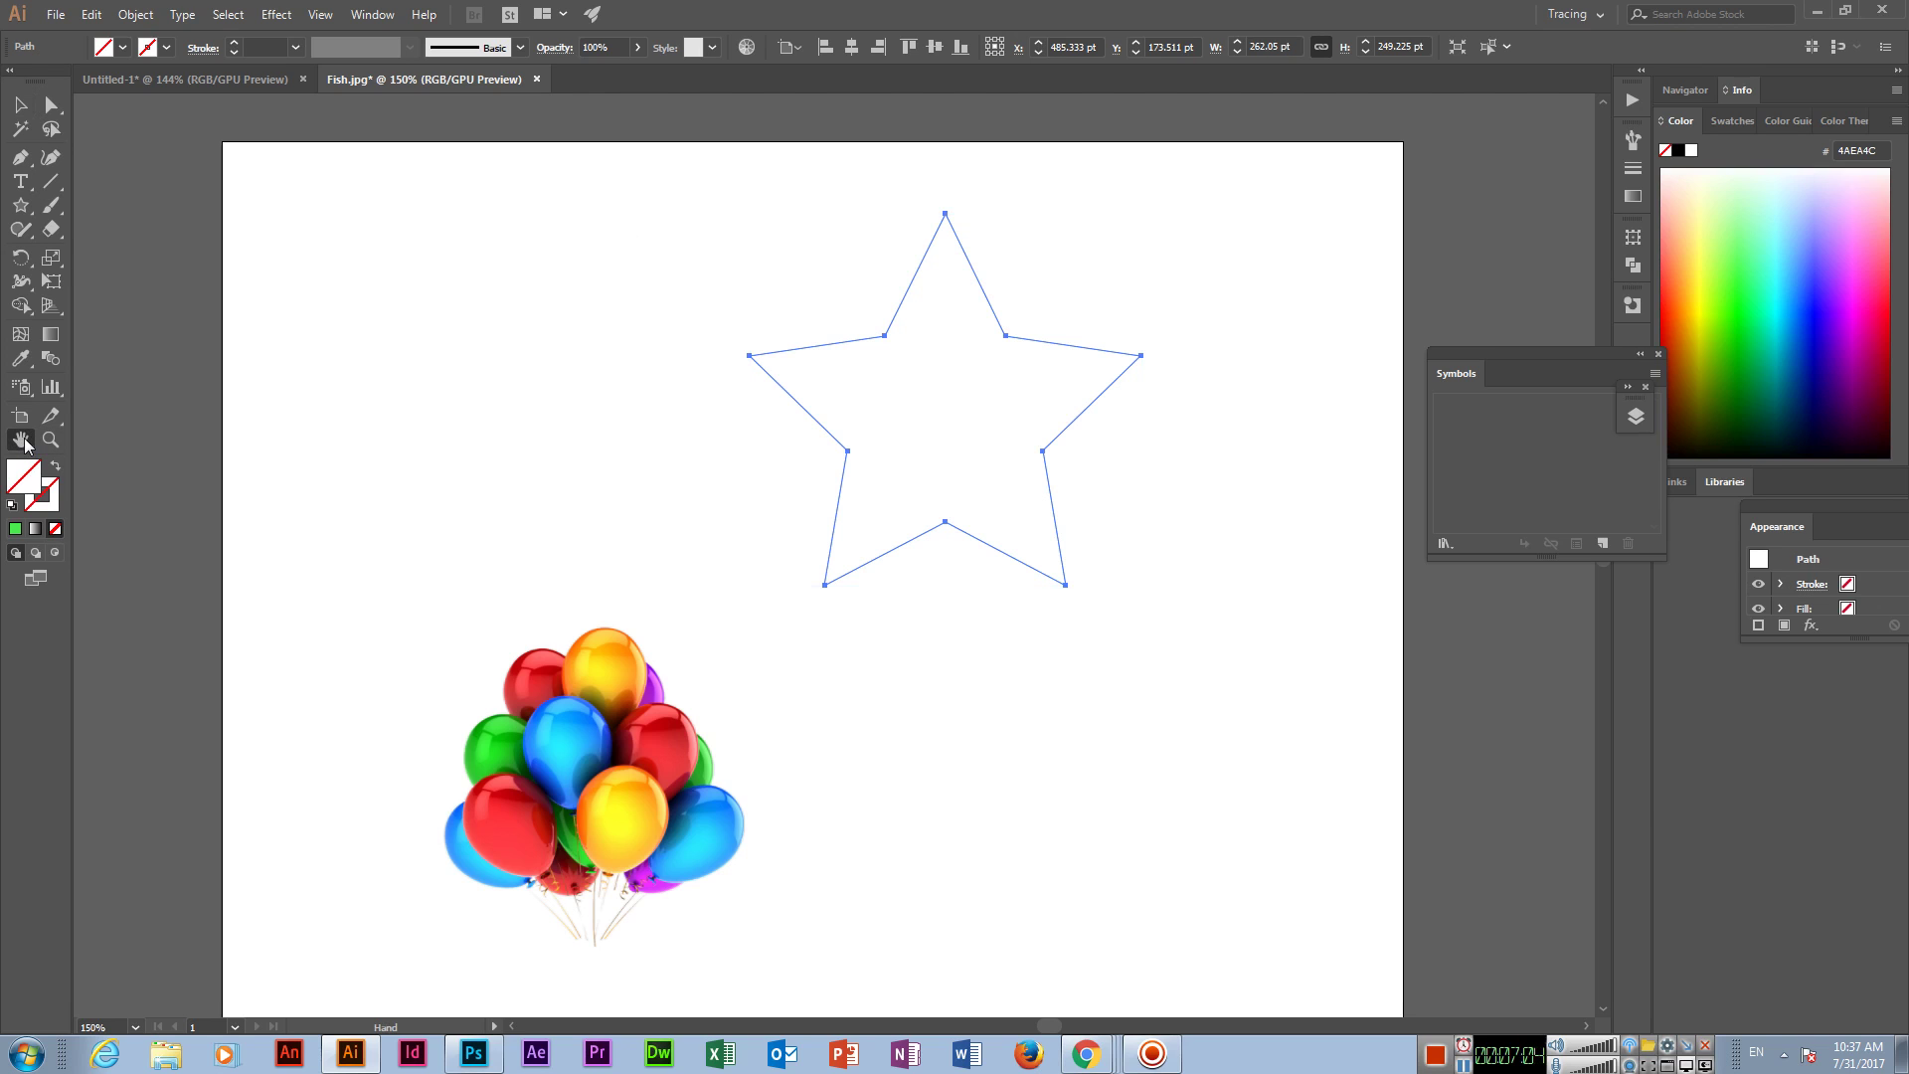
Step: Fill the star with the yellow balloon colour FEE125 using the Eyedropper, leaving no stroke
{"action": "mouse_move", "coordinate": [1020, 426]}
{"action": "left_mouse_down"}
{"action": "mouse_move", "coordinate": [746, 414]}
{"action": "mouse_move", "coordinate": [976, 435]}
{"action": "mouse_move", "coordinate": [904, 401]}
{"action": "mouse_move", "coordinate": [1048, 414]}
{"action": "mouse_move", "coordinate": [886, 447]}
{"action": "mouse_move", "coordinate": [983, 415]}
{"action": "left_mouse_up"}
{"action": "key", "text": "v"}
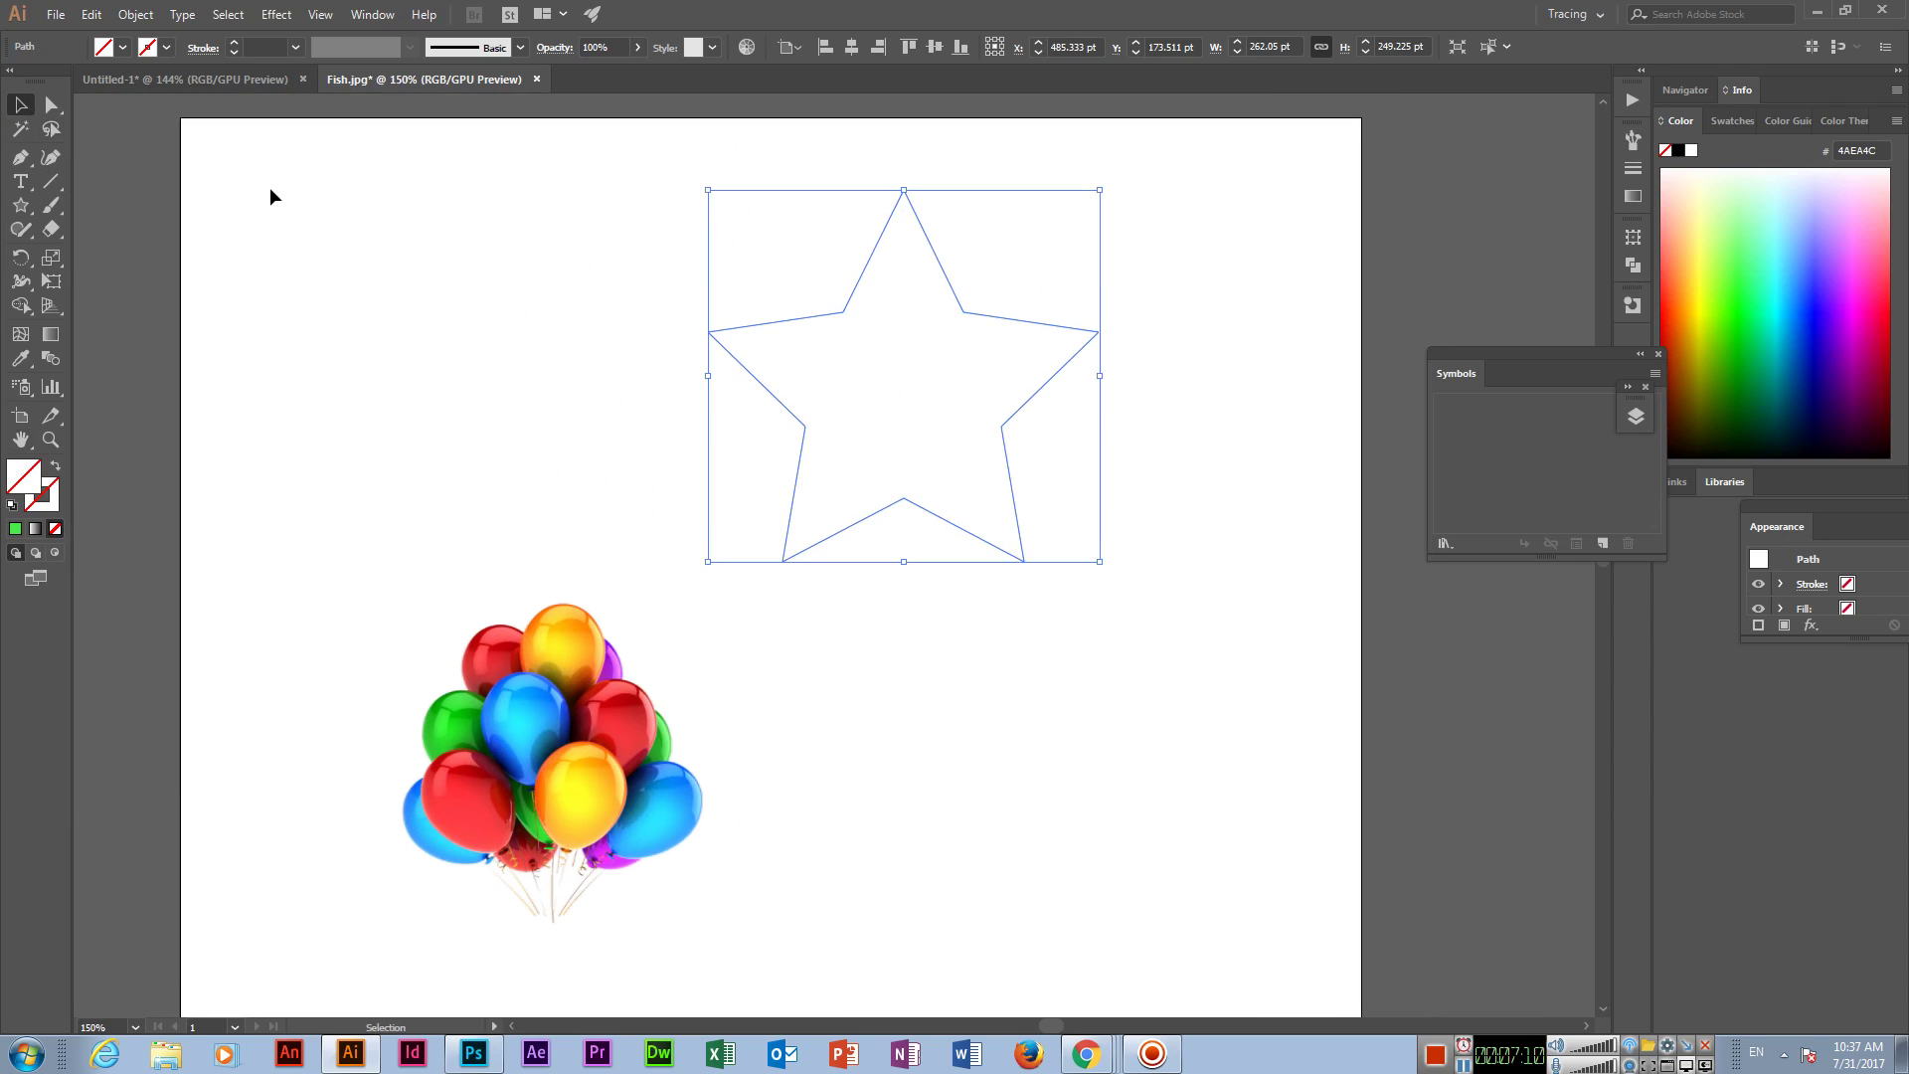
{"action": "key", "text": "h"}
{"action": "mouse_move", "coordinate": [495, 401]}
{"action": "left_mouse_down"}
{"action": "mouse_move", "coordinate": [447, 390]}
{"action": "mouse_move", "coordinate": [477, 379]}
{"action": "mouse_move", "coordinate": [455, 376]}
{"action": "left_mouse_up"}
{"action": "key", "text": "v"}
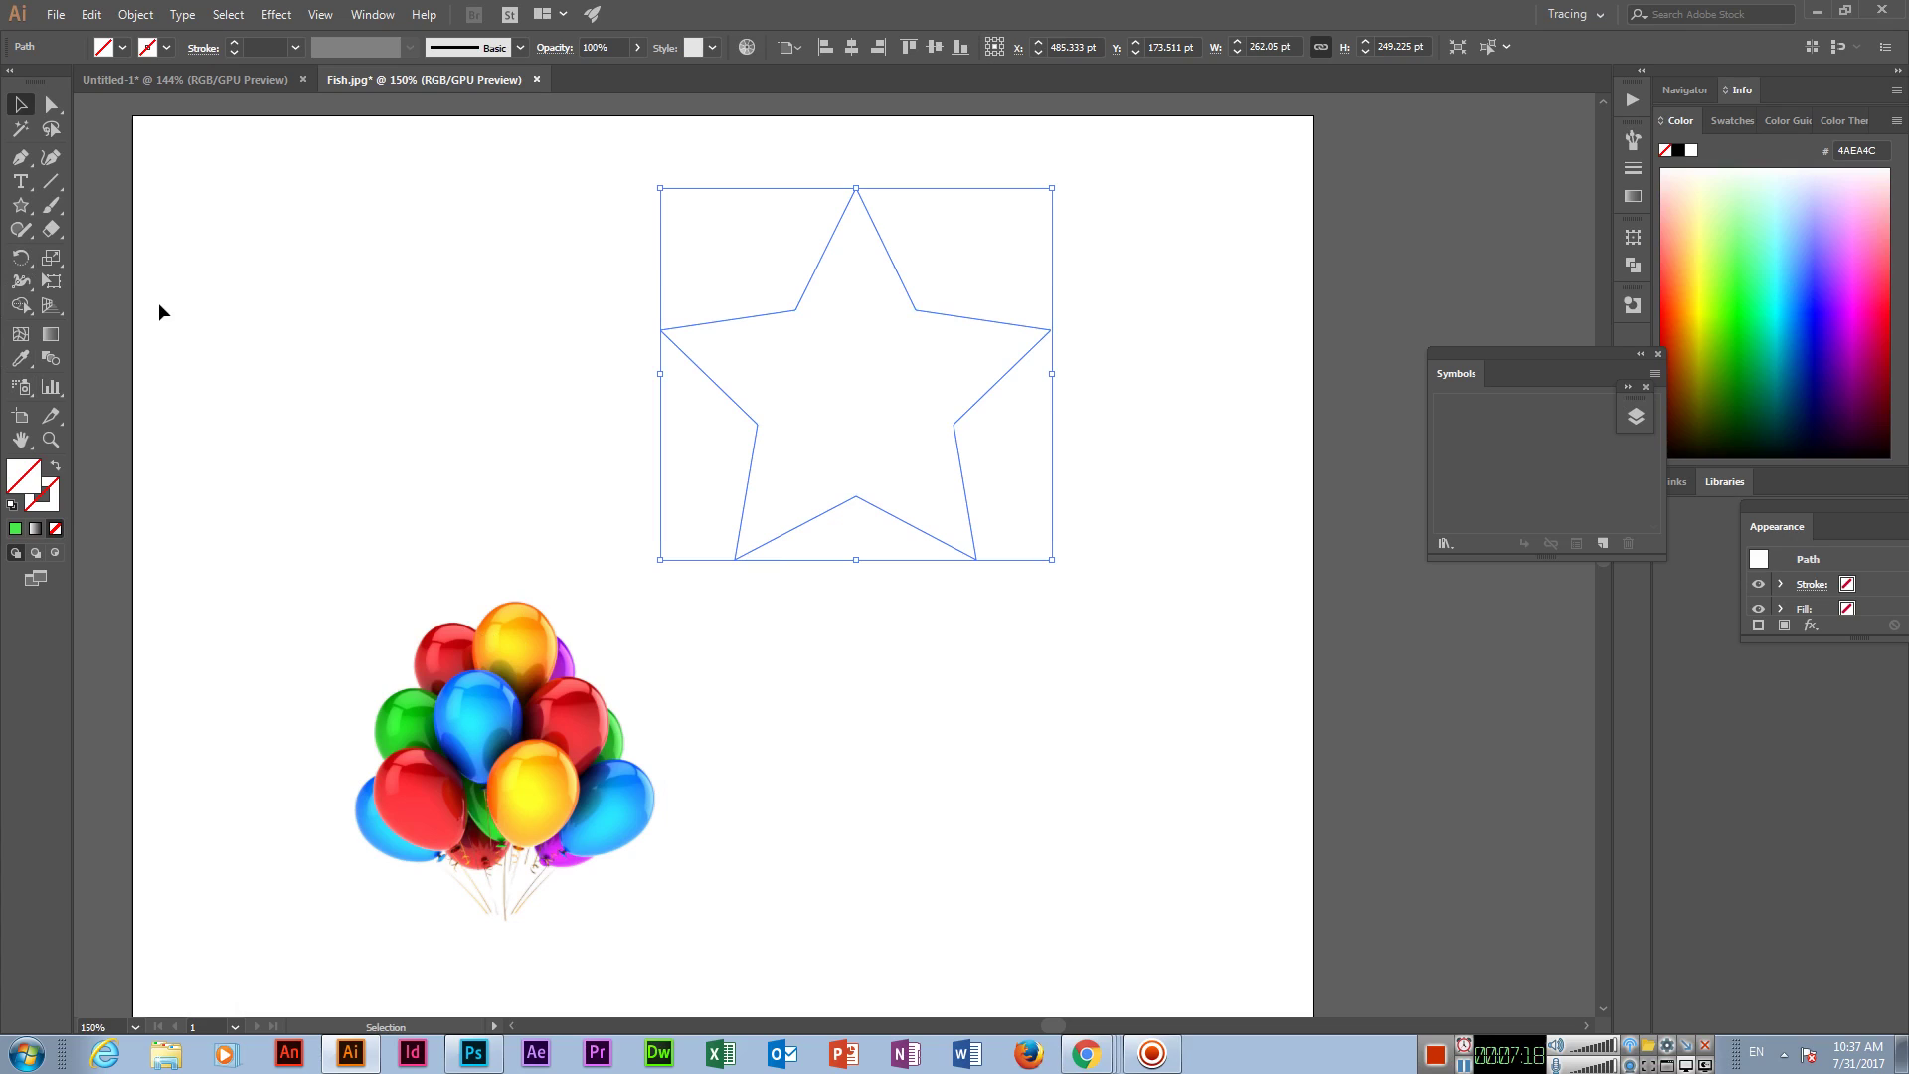
{"action": "key", "text": "i"}
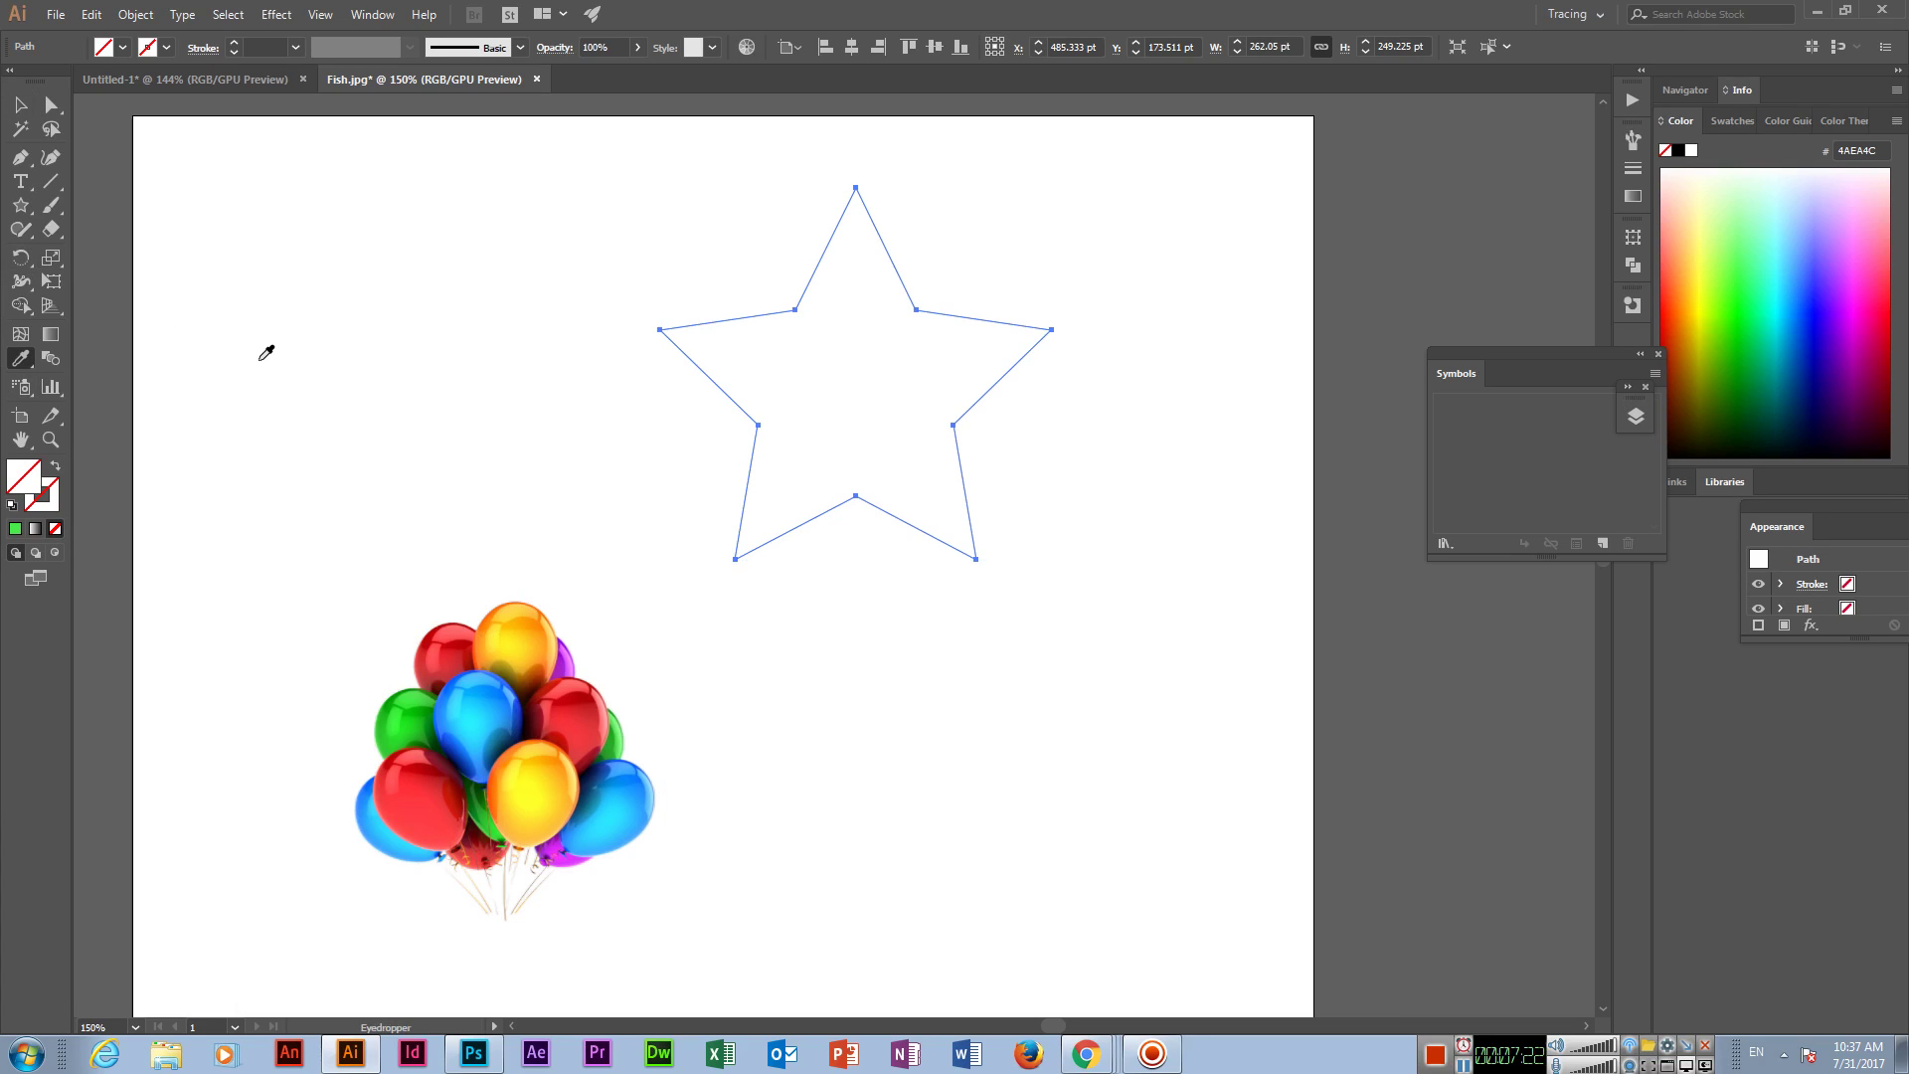
{"action": "left_click", "coordinate": [524, 630]}
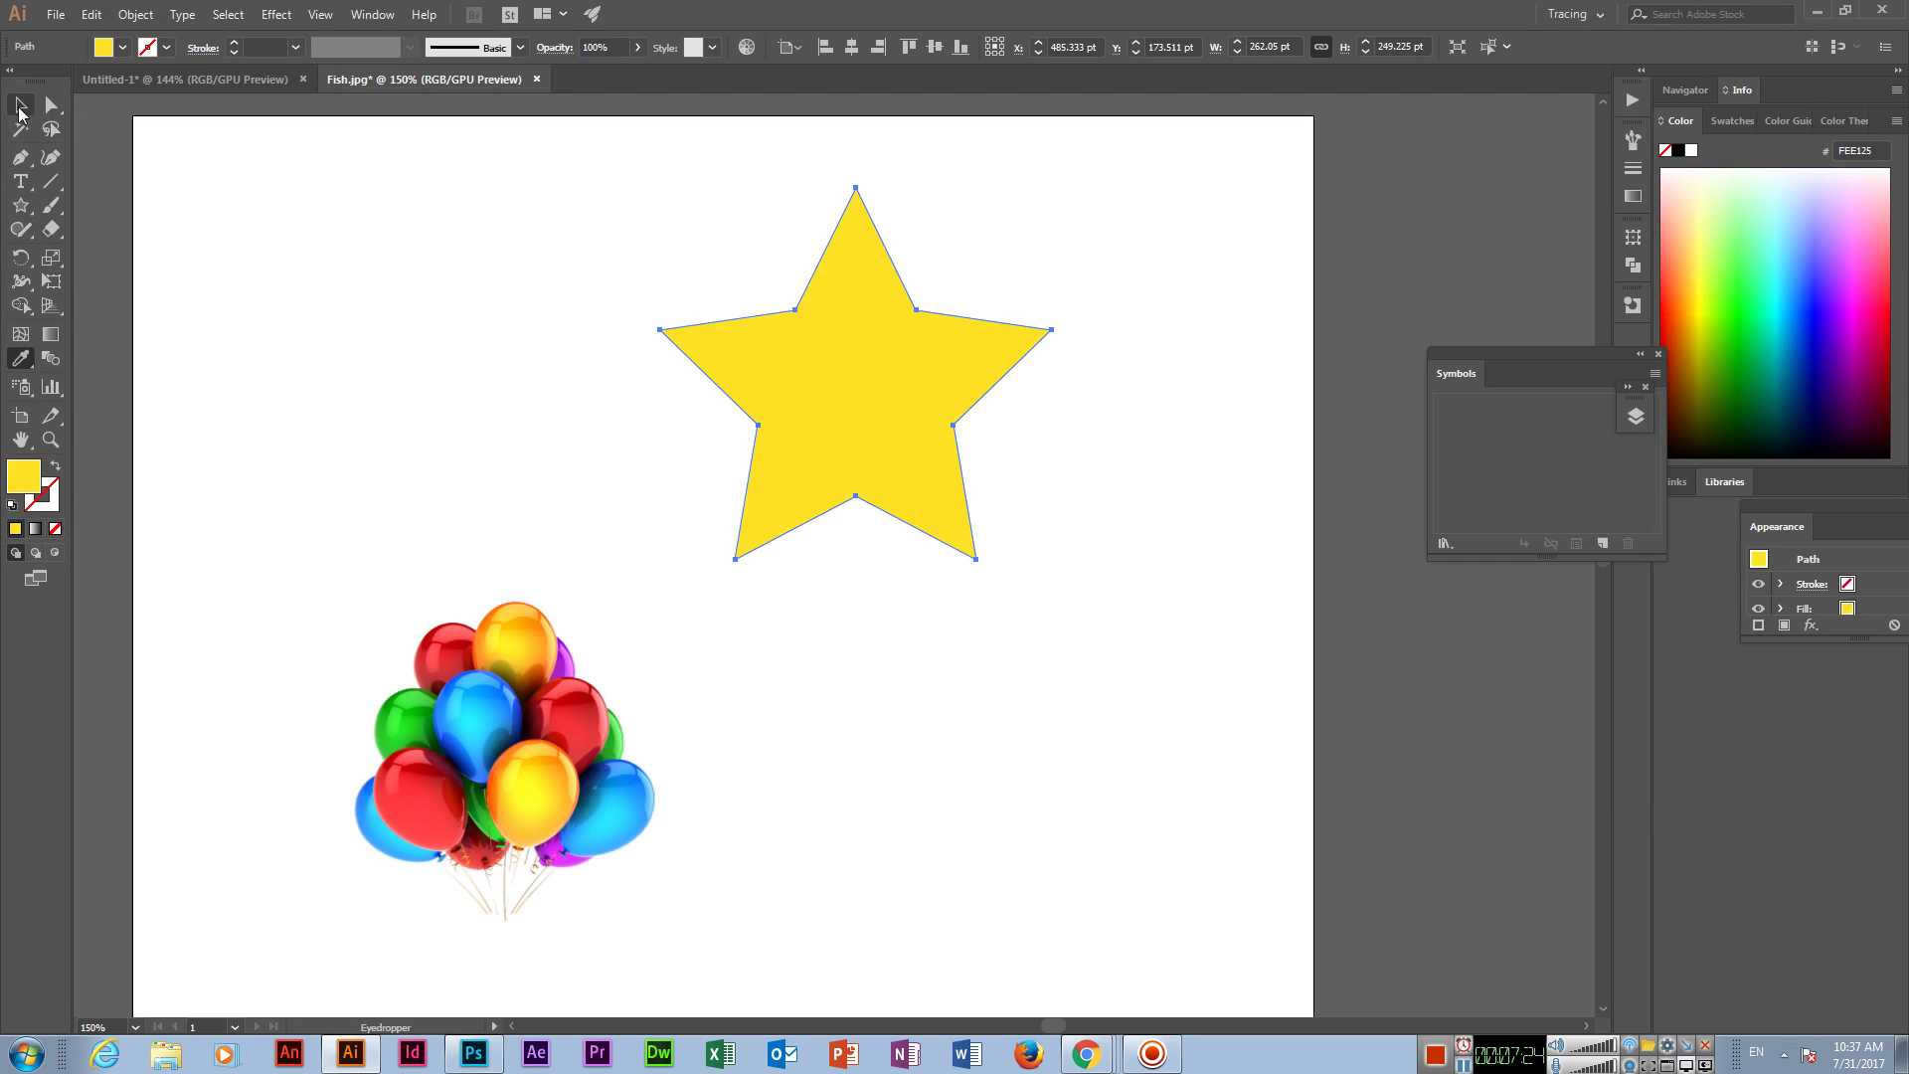
{"action": "left_click", "coordinate": [19, 105]}
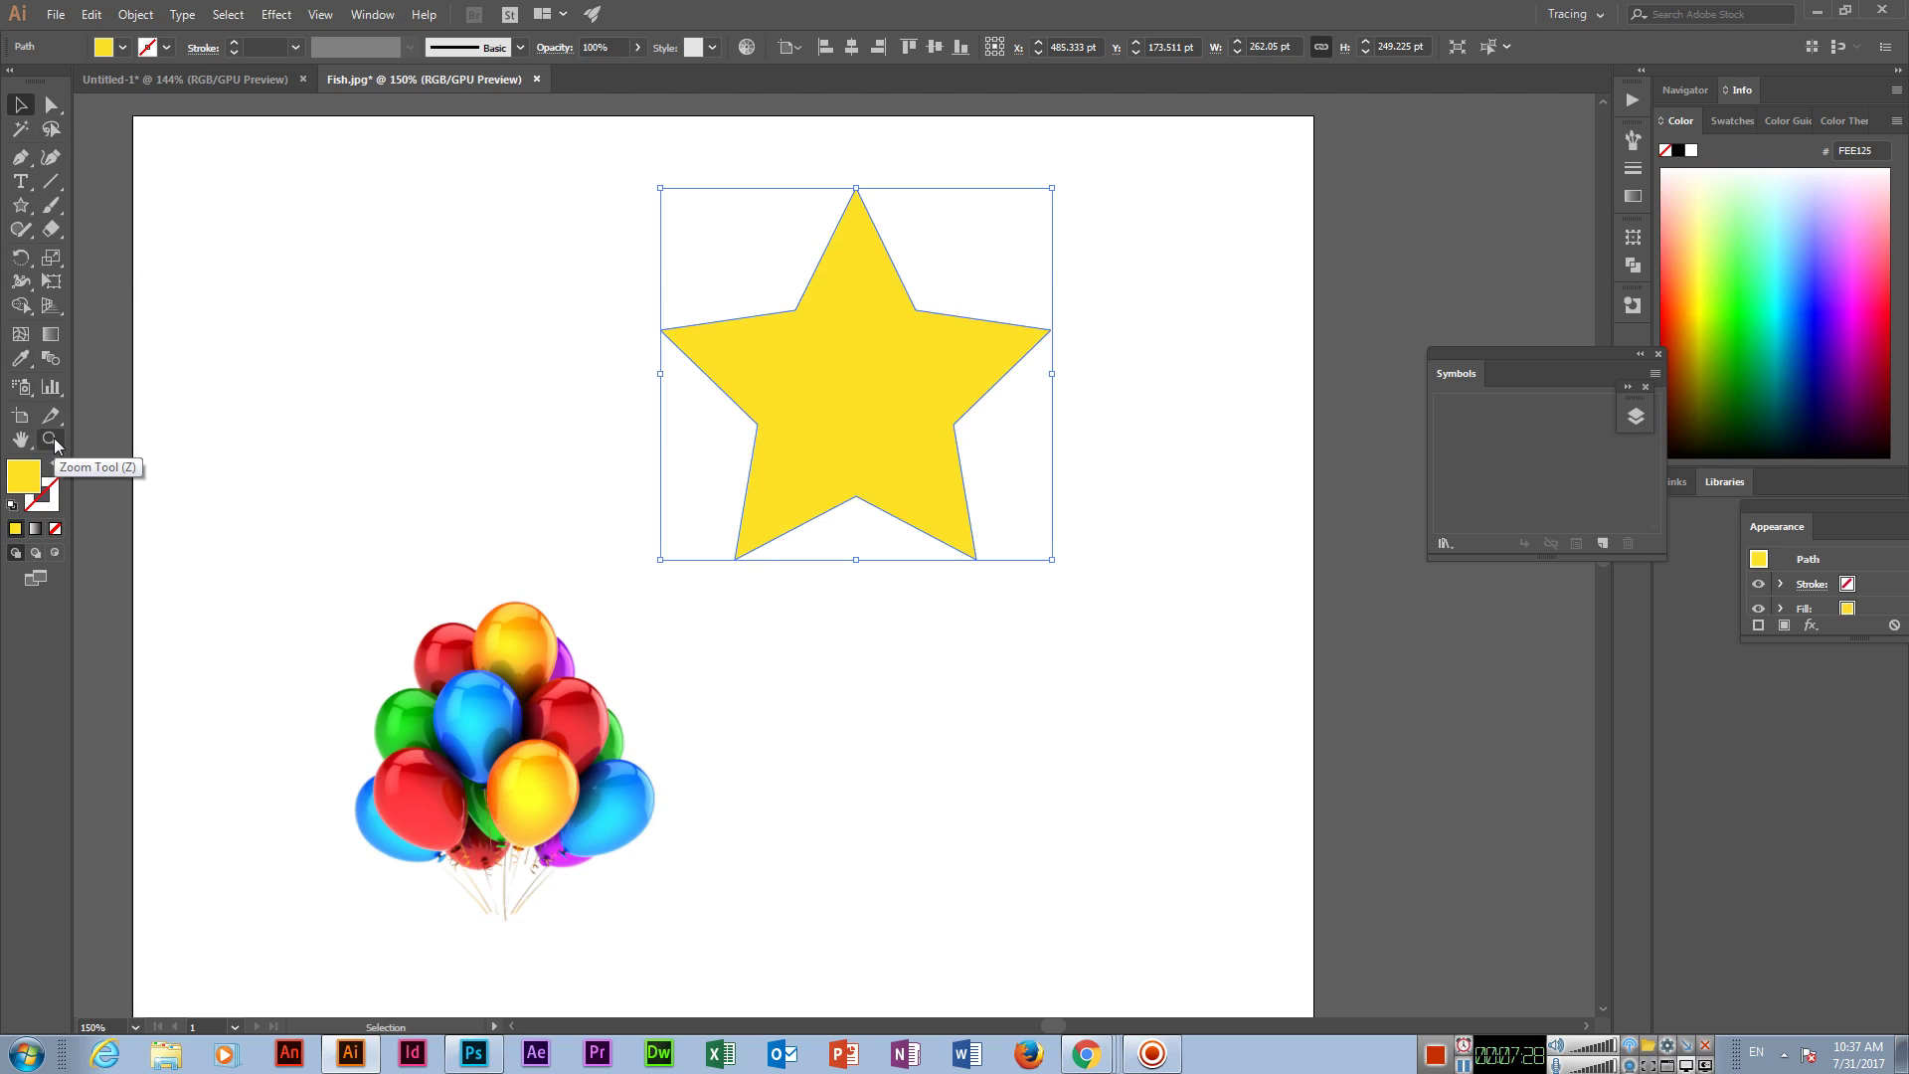
{"action": "left_click", "coordinate": [52, 443]}
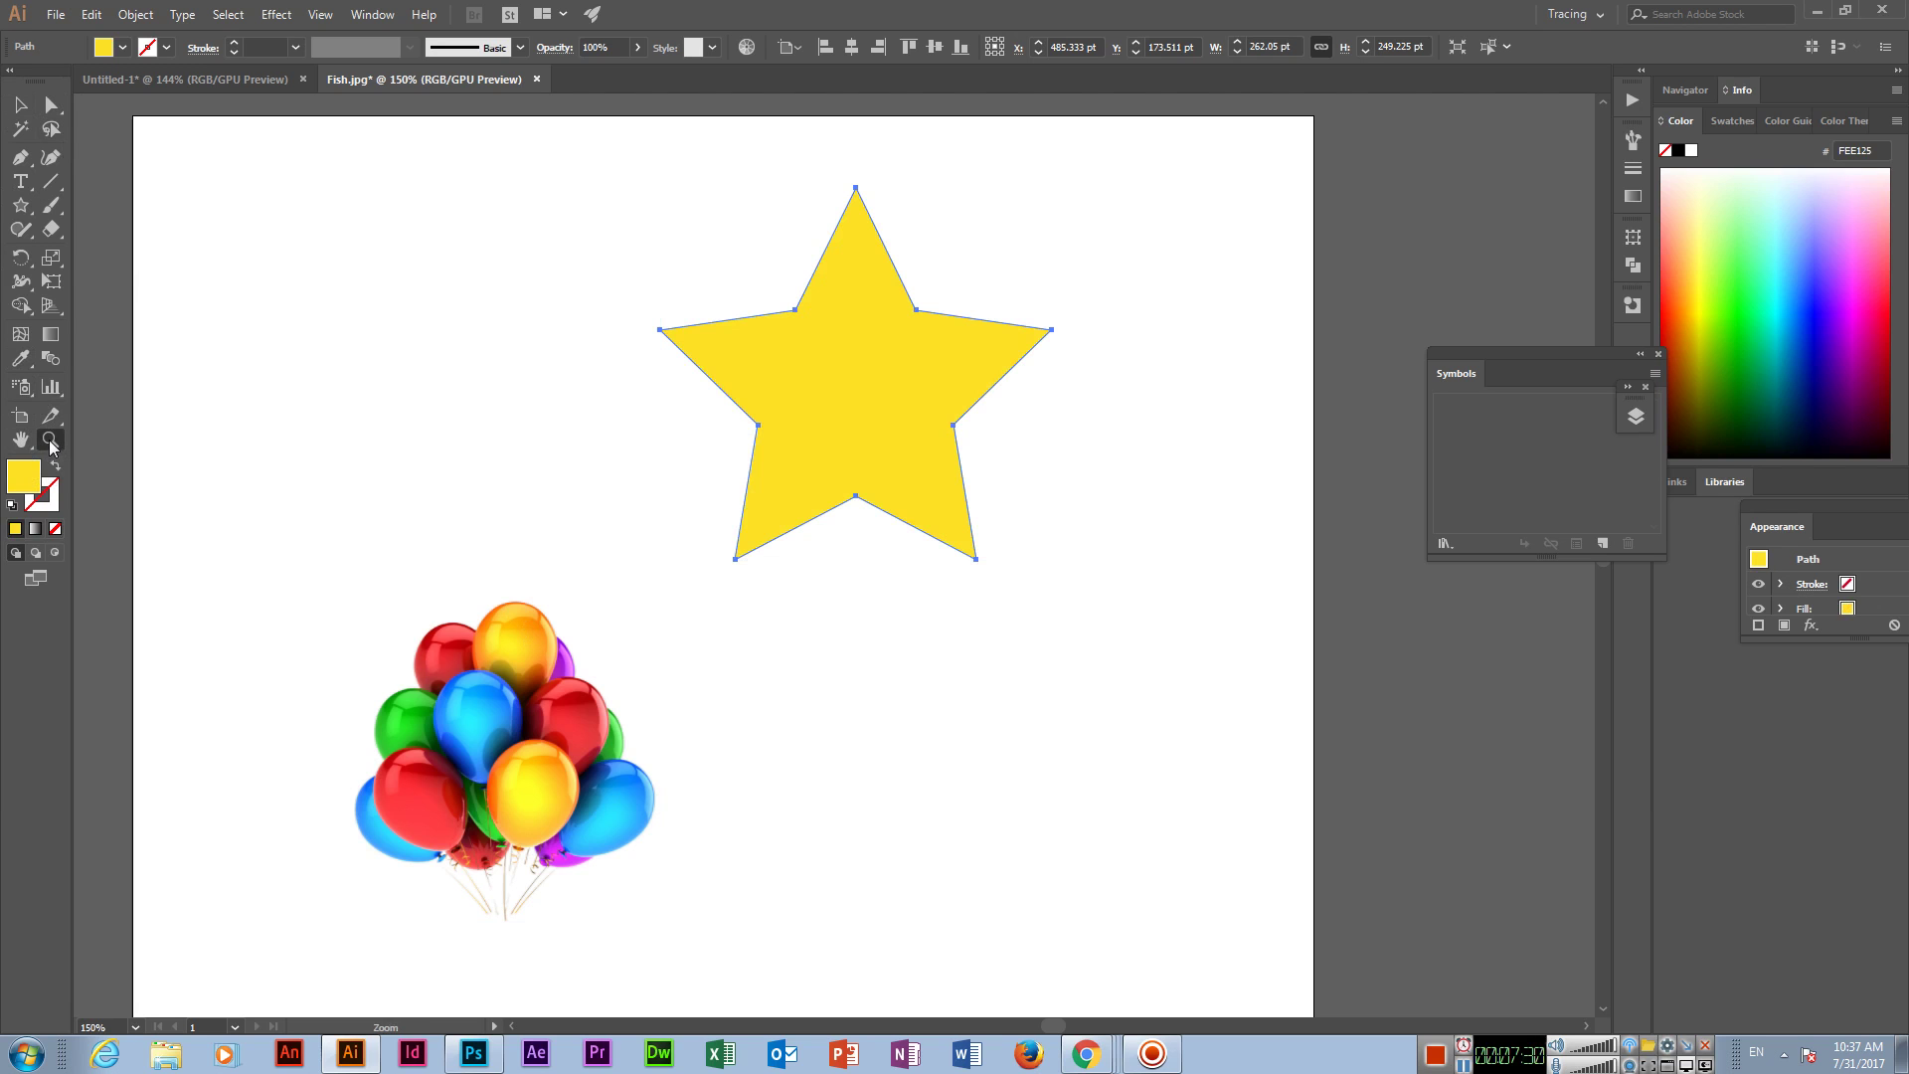
{"action": "mouse_move", "coordinate": [474, 595]}
{"action": "left_mouse_down"}
{"action": "mouse_move", "coordinate": [672, 746]}
{"action": "mouse_move", "coordinate": [676, 650]}
{"action": "mouse_move", "coordinate": [511, 427]}
{"action": "left_mouse_up"}
{"action": "mouse_move", "coordinate": [234, 733]}
{"action": "left_mouse_down"}
{"action": "mouse_move", "coordinate": [306, 758]}
{"action": "mouse_move", "coordinate": [504, 905]}
{"action": "mouse_move", "coordinate": [805, 980]}
{"action": "mouse_move", "coordinate": [556, 818]}
{"action": "mouse_move", "coordinate": [577, 758]}
{"action": "mouse_move", "coordinate": [316, 528]}
{"action": "mouse_move", "coordinate": [179, 375]}
{"action": "mouse_move", "coordinate": [845, 1062]}
{"action": "mouse_move", "coordinate": [541, 617]}
{"action": "mouse_move", "coordinate": [289, 315]}
{"action": "mouse_move", "coordinate": [256, 214]}
{"action": "mouse_move", "coordinate": [398, 223]}
{"action": "mouse_move", "coordinate": [354, 218]}
{"action": "mouse_move", "coordinate": [329, 76]}
{"action": "left_mouse_up"}
{"action": "mouse_move", "coordinate": [550, 533]}
{"action": "left_mouse_down"}
{"action": "mouse_move", "coordinate": [438, 390]}
{"action": "mouse_move", "coordinate": [646, 719]}
{"action": "mouse_move", "coordinate": [805, 882]}
{"action": "mouse_move", "coordinate": [533, 618]}
{"action": "mouse_move", "coordinate": [354, 349]}
{"action": "mouse_move", "coordinate": [641, 610]}
{"action": "mouse_move", "coordinate": [606, 541]}
{"action": "mouse_move", "coordinate": [656, 587]}
{"action": "mouse_move", "coordinate": [636, 560]}
{"action": "left_mouse_up"}
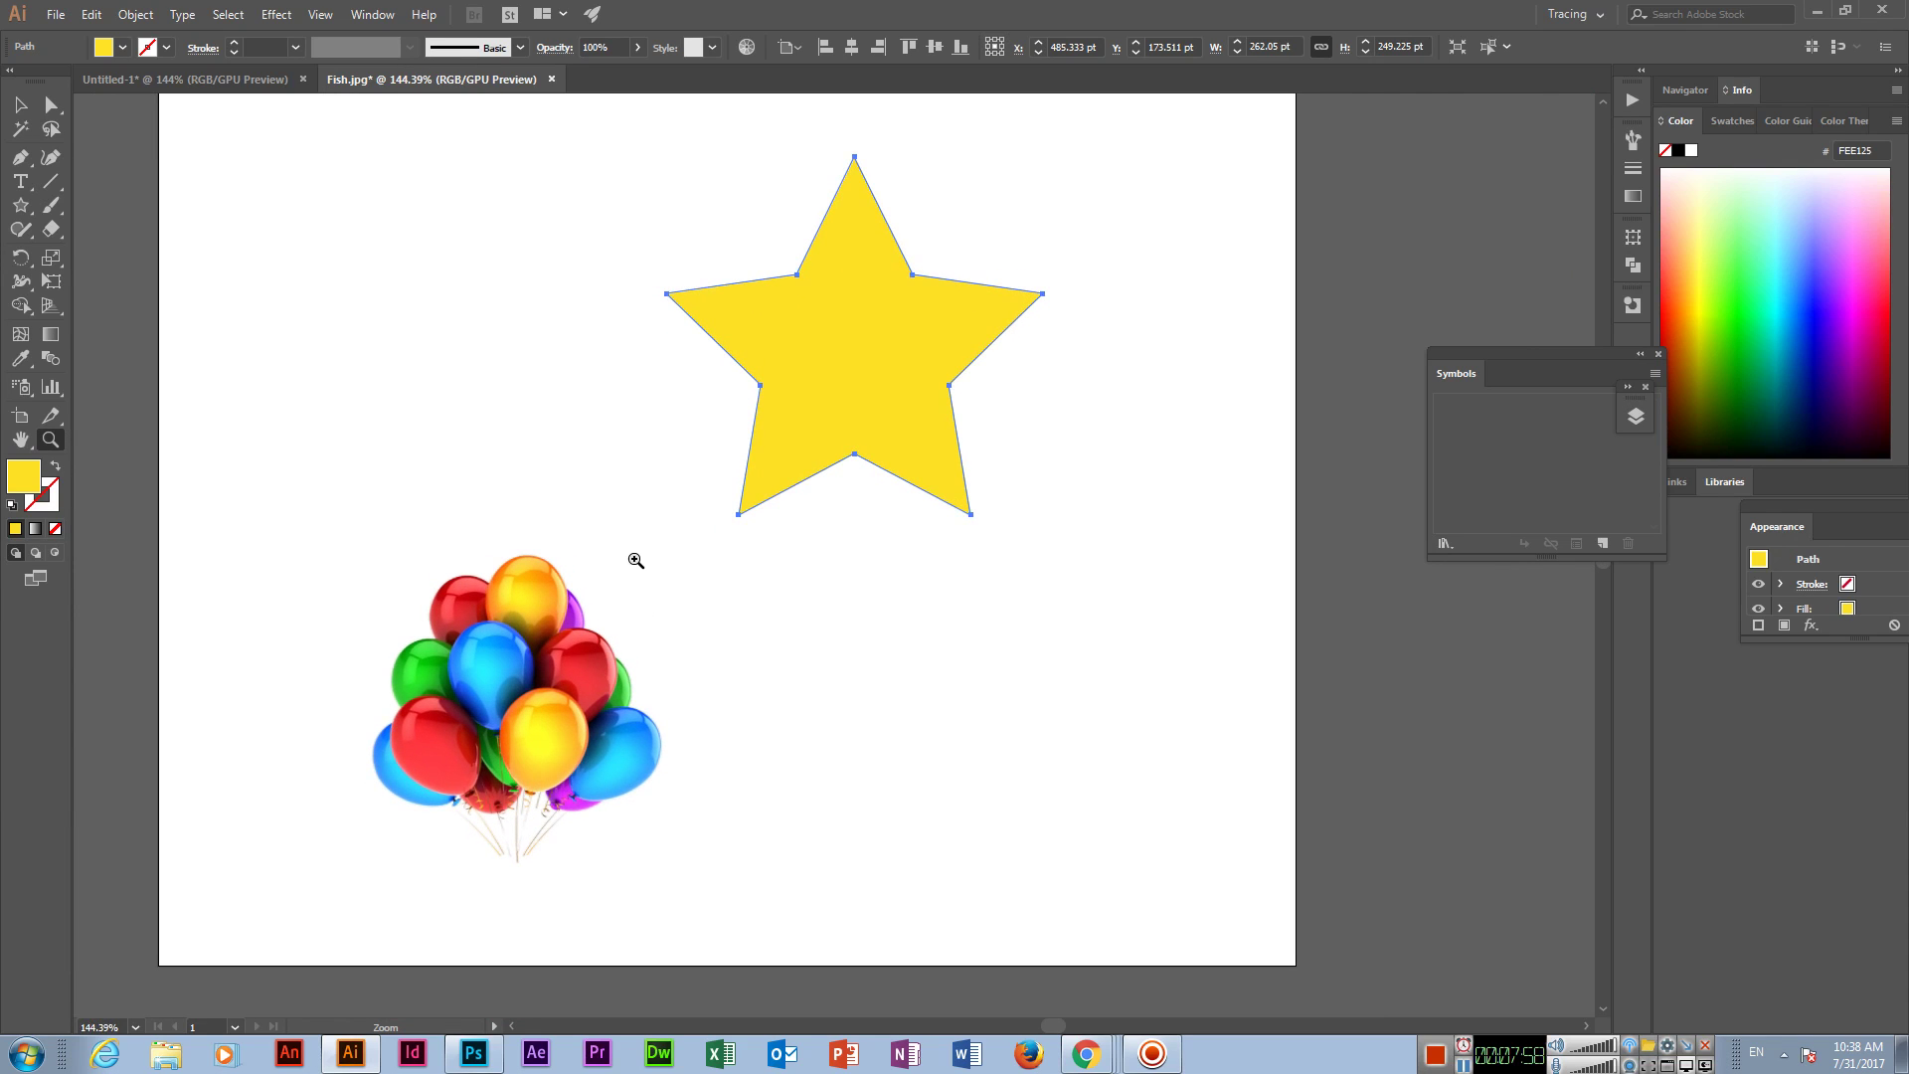
{"action": "left_click", "coordinate": [19, 105]}
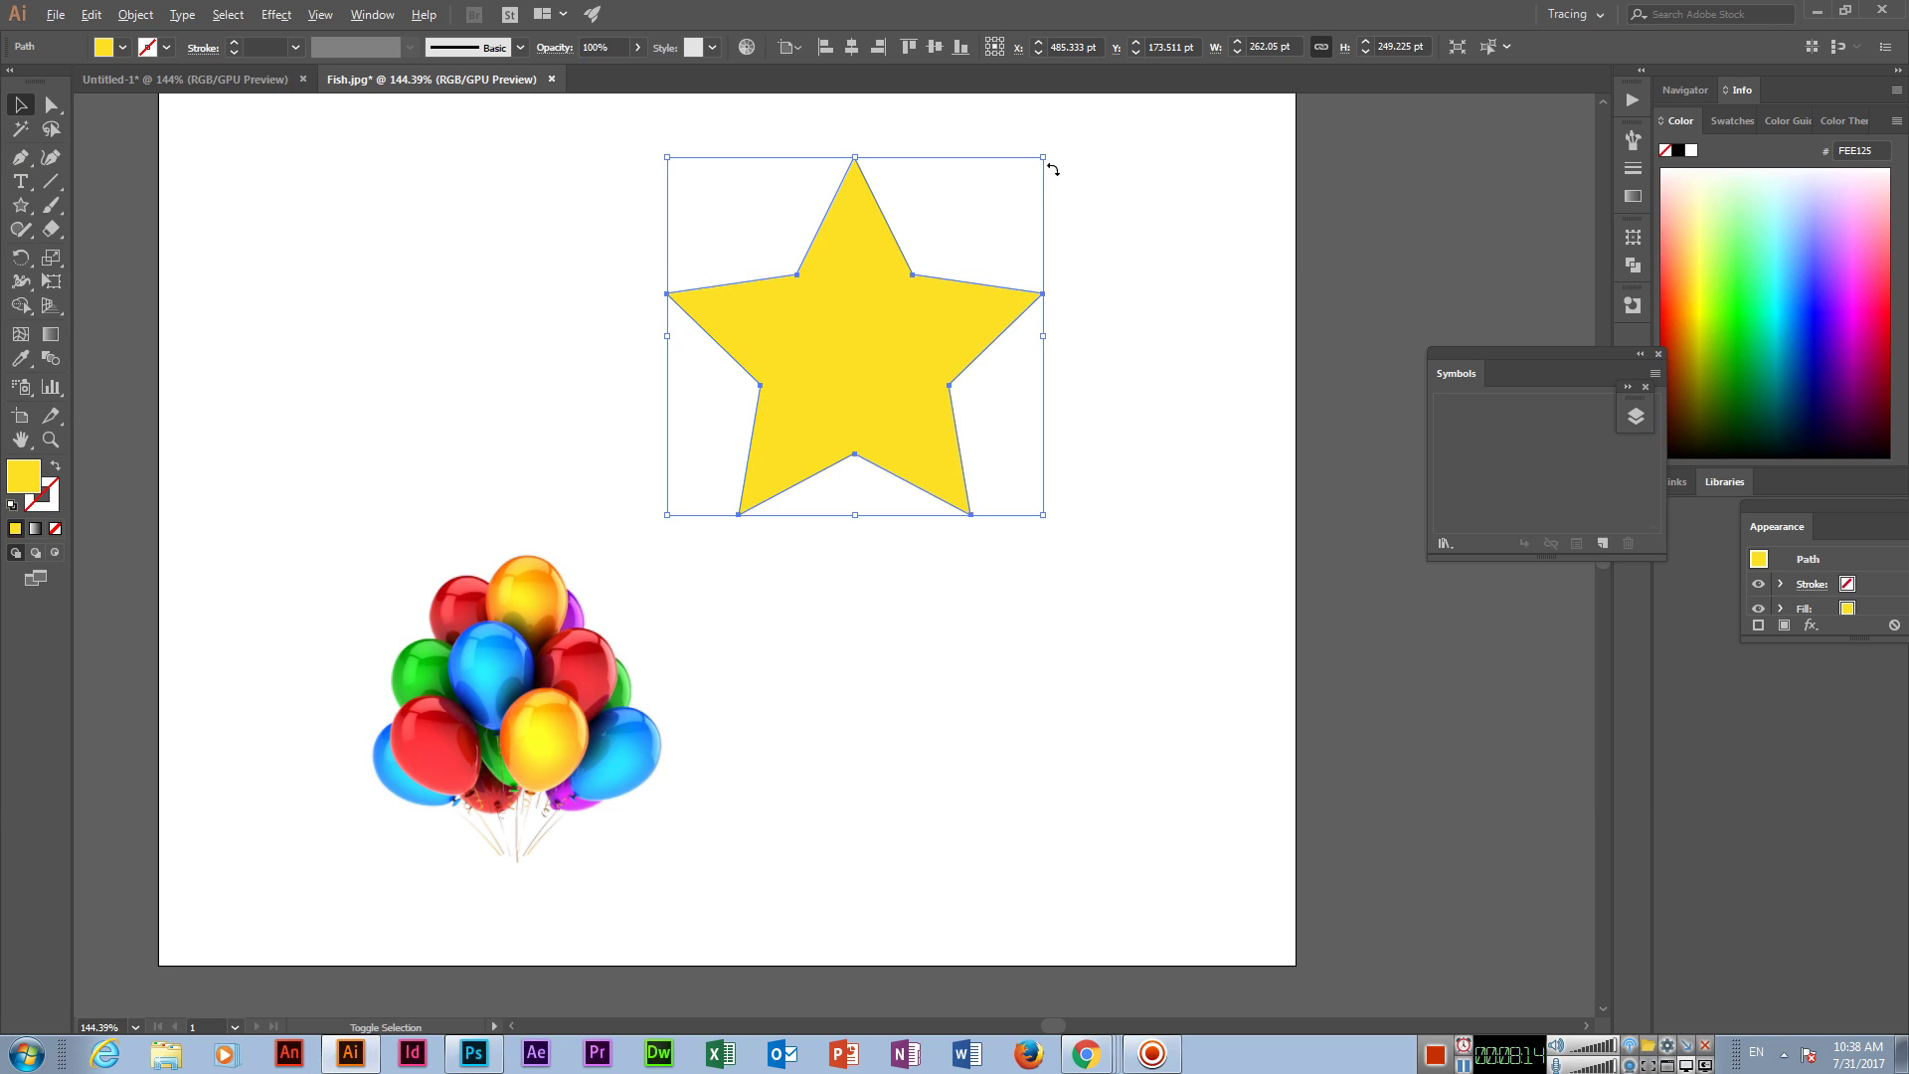
Step: Scale the yellow star down to about 153 × 146 pt and move it to the artboard's upper left
{"action": "left_click_drag", "start_coordinate": [1048, 162], "coordinate": [969, 233]}
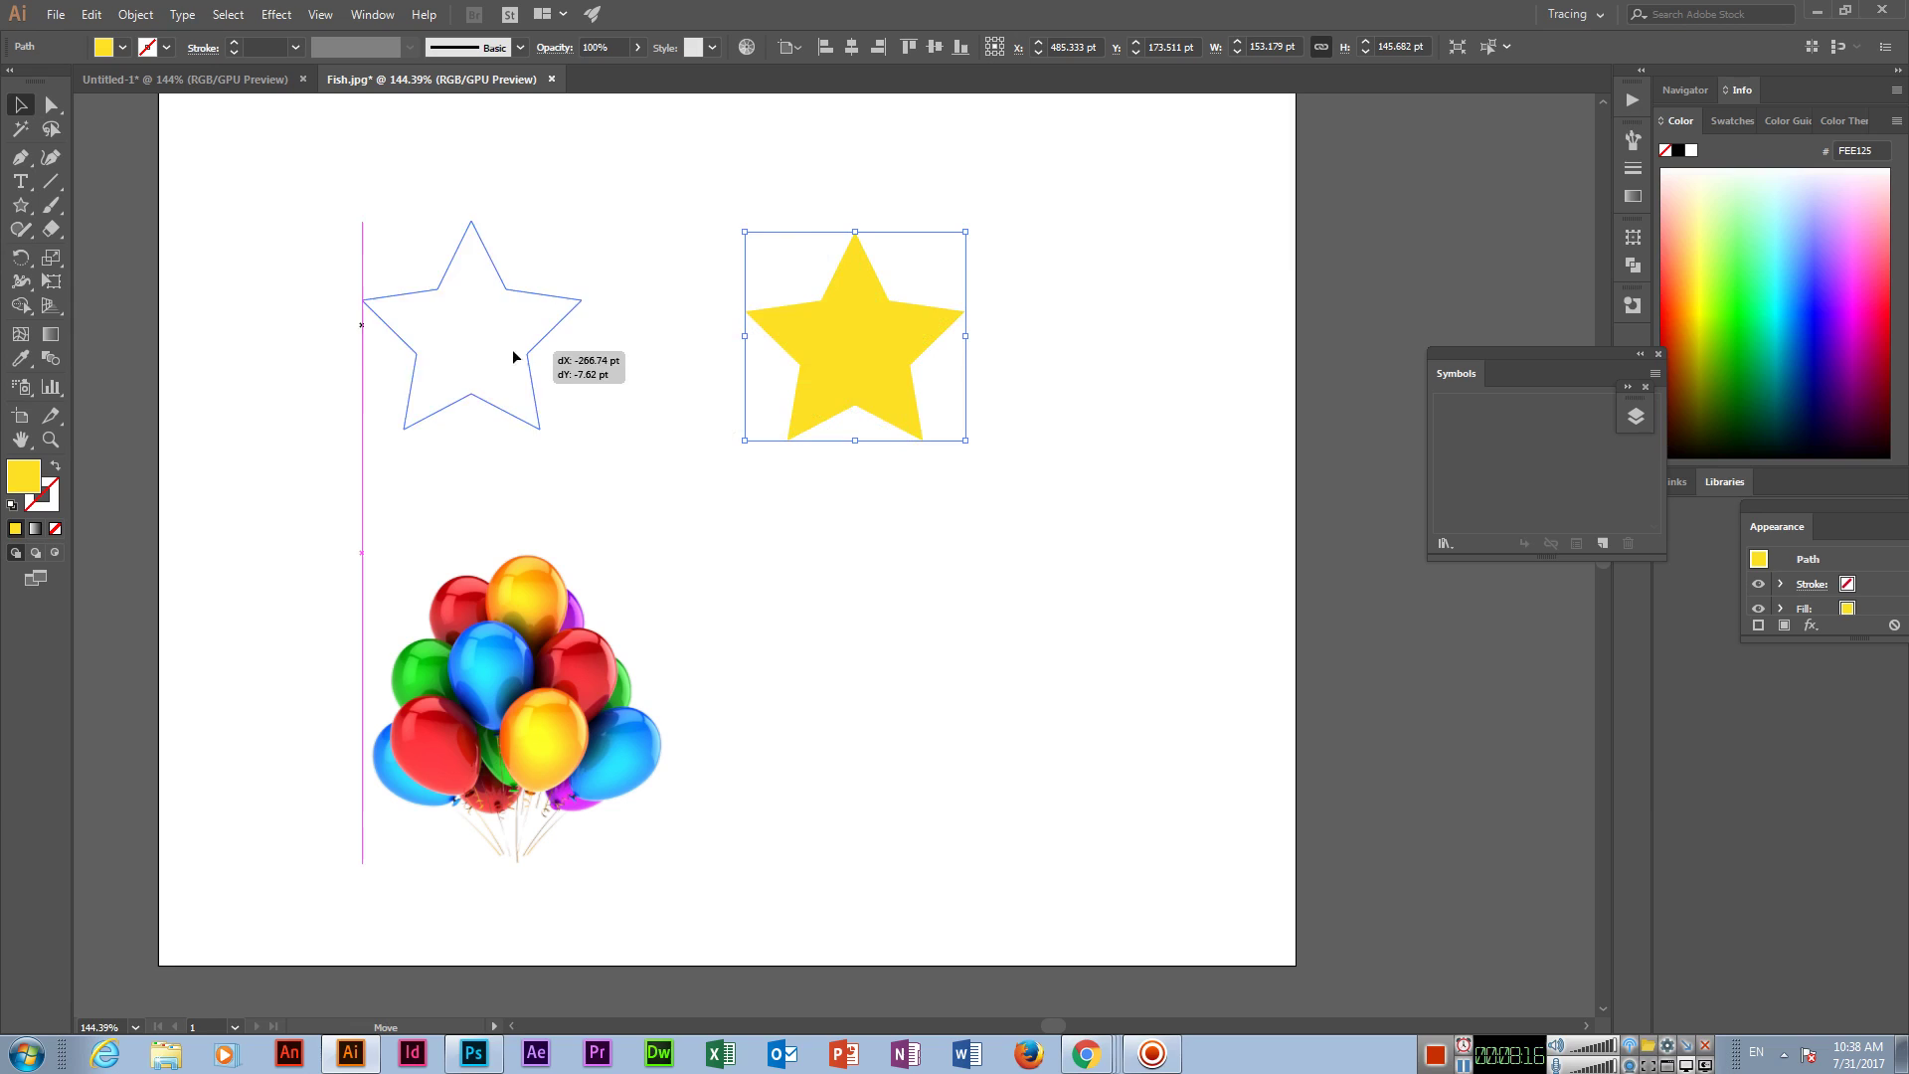
{"action": "left_click_drag", "start_coordinate": [897, 354], "coordinate": [390, 330]}
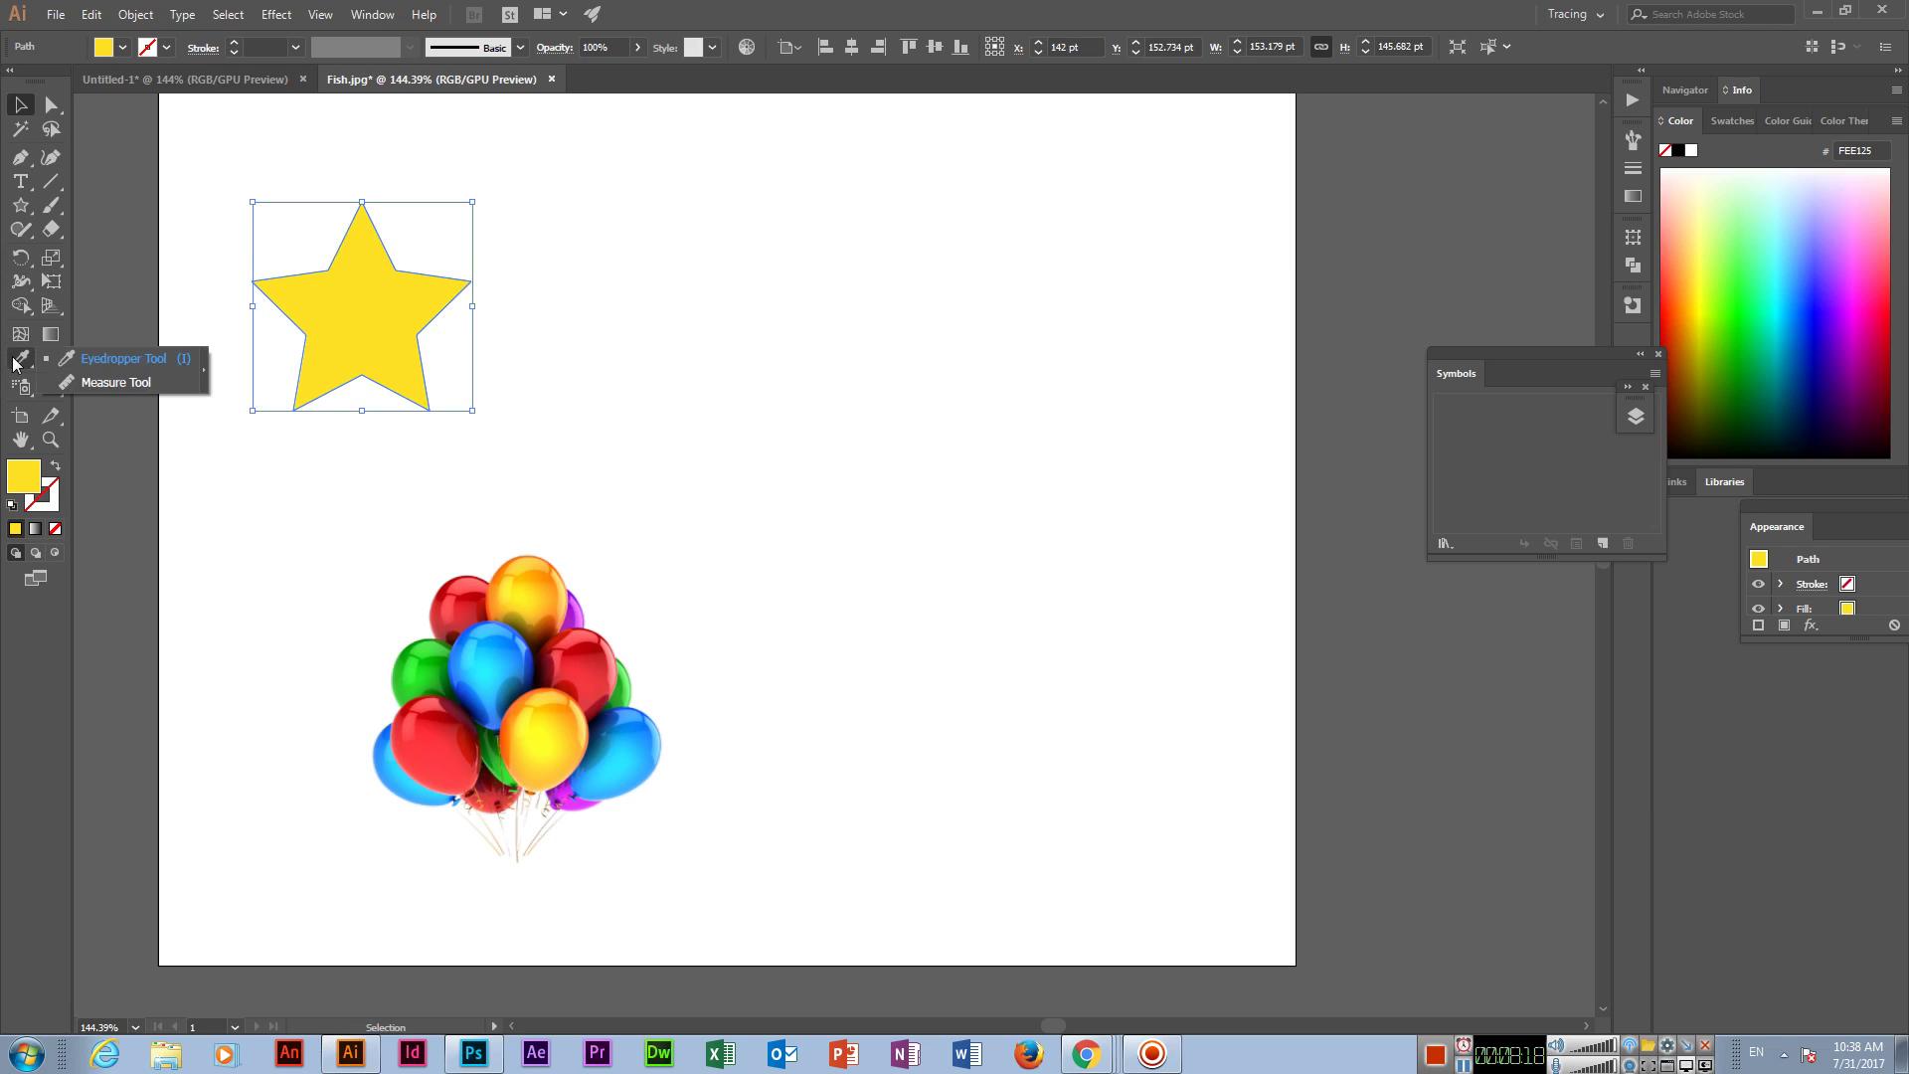
{"action": "key", "text": "i"}
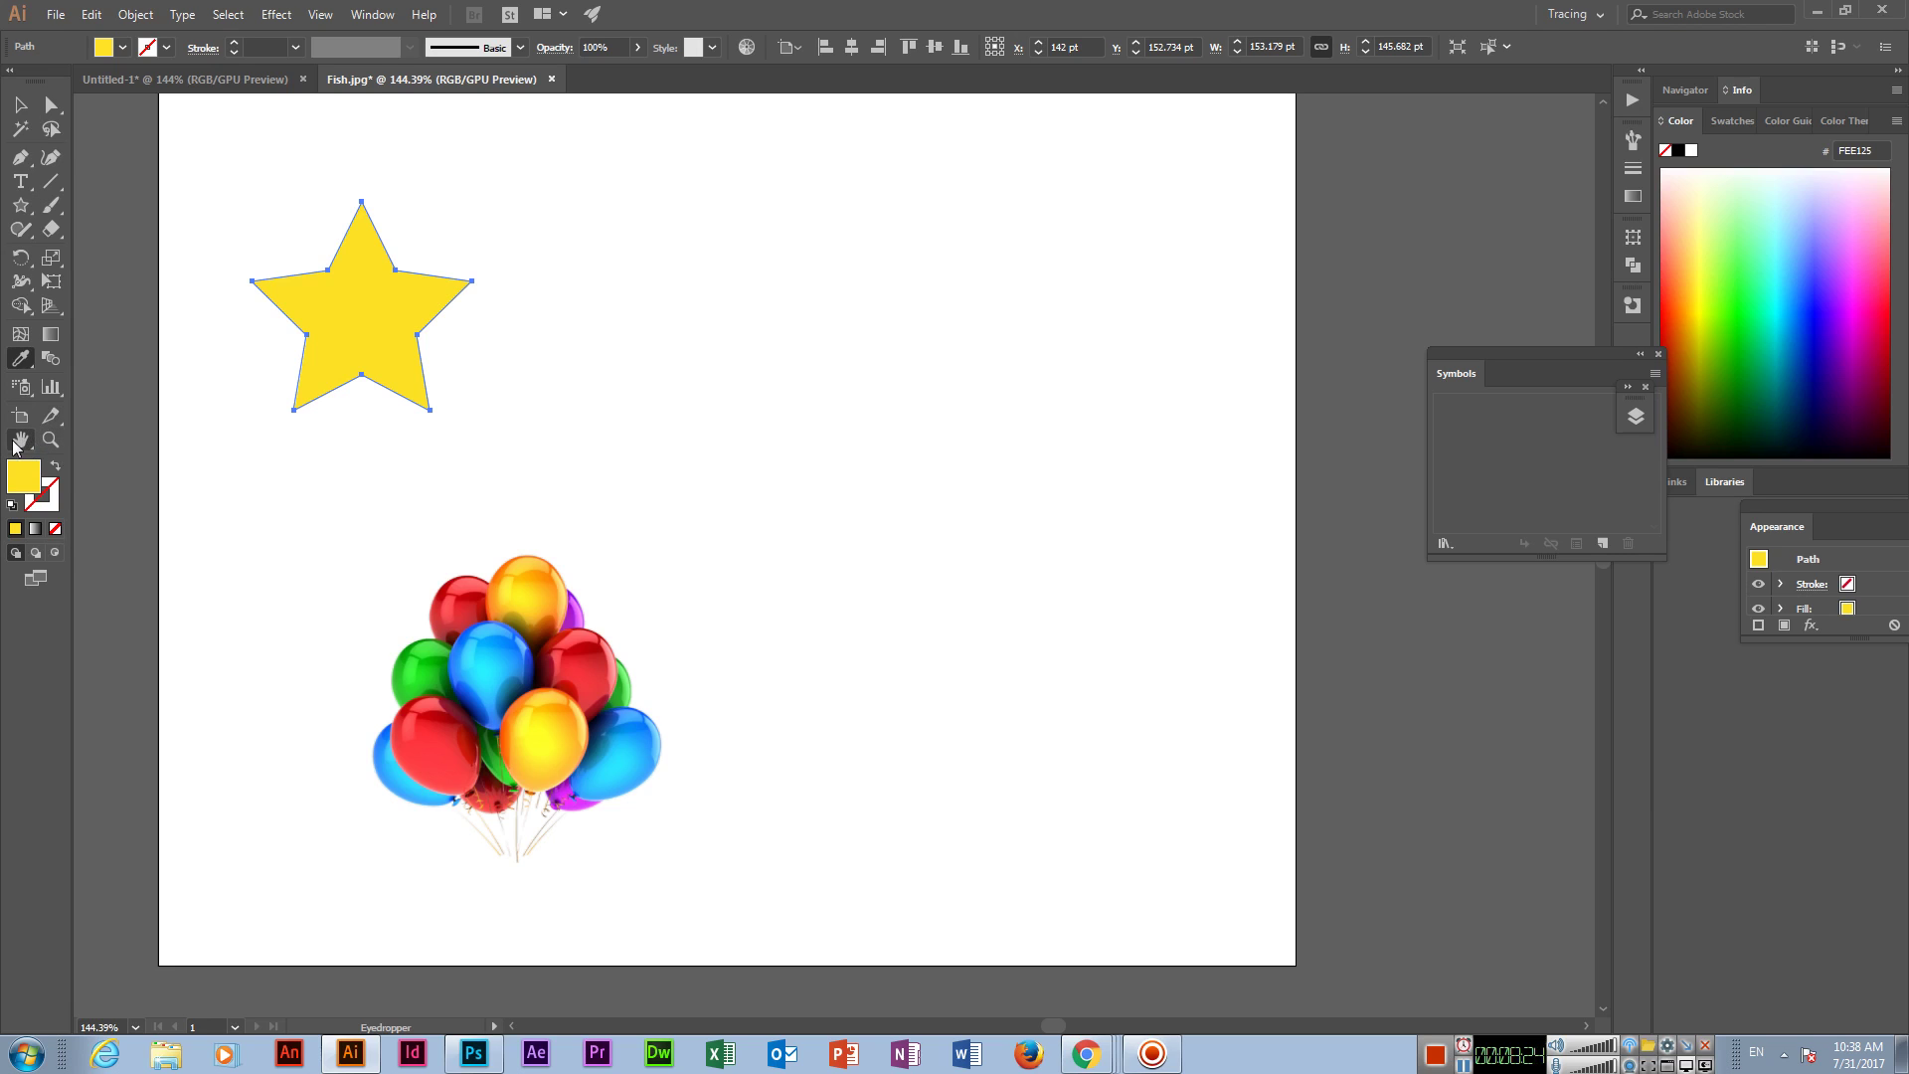
{"action": "key", "text": "ctrl+minus"}
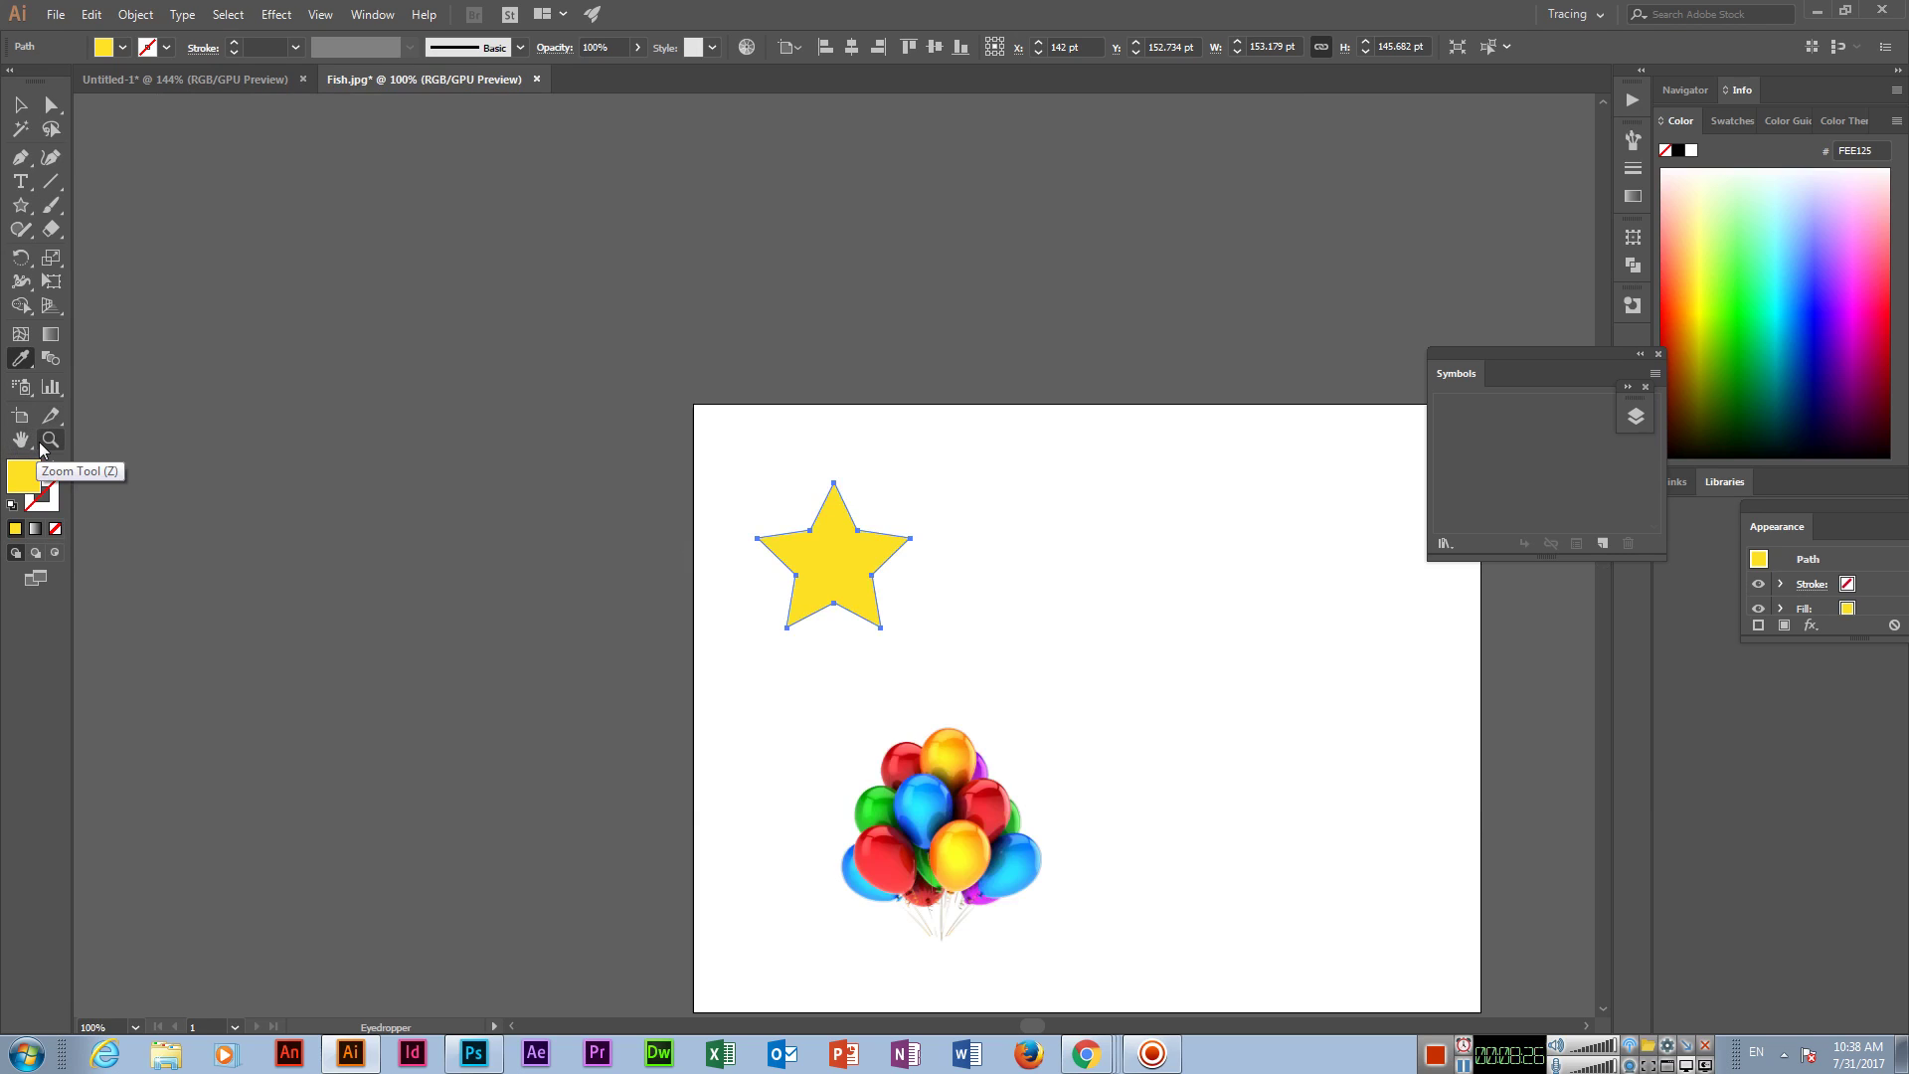
{"action": "key", "text": "ctrl+minus"}
{"action": "mouse_move", "coordinate": [955, 577]}
{"action": "left_mouse_down"}
{"action": "mouse_move", "coordinate": [524, 388]}
{"action": "mouse_move", "coordinate": [445, 329]}
{"action": "left_mouse_up"}
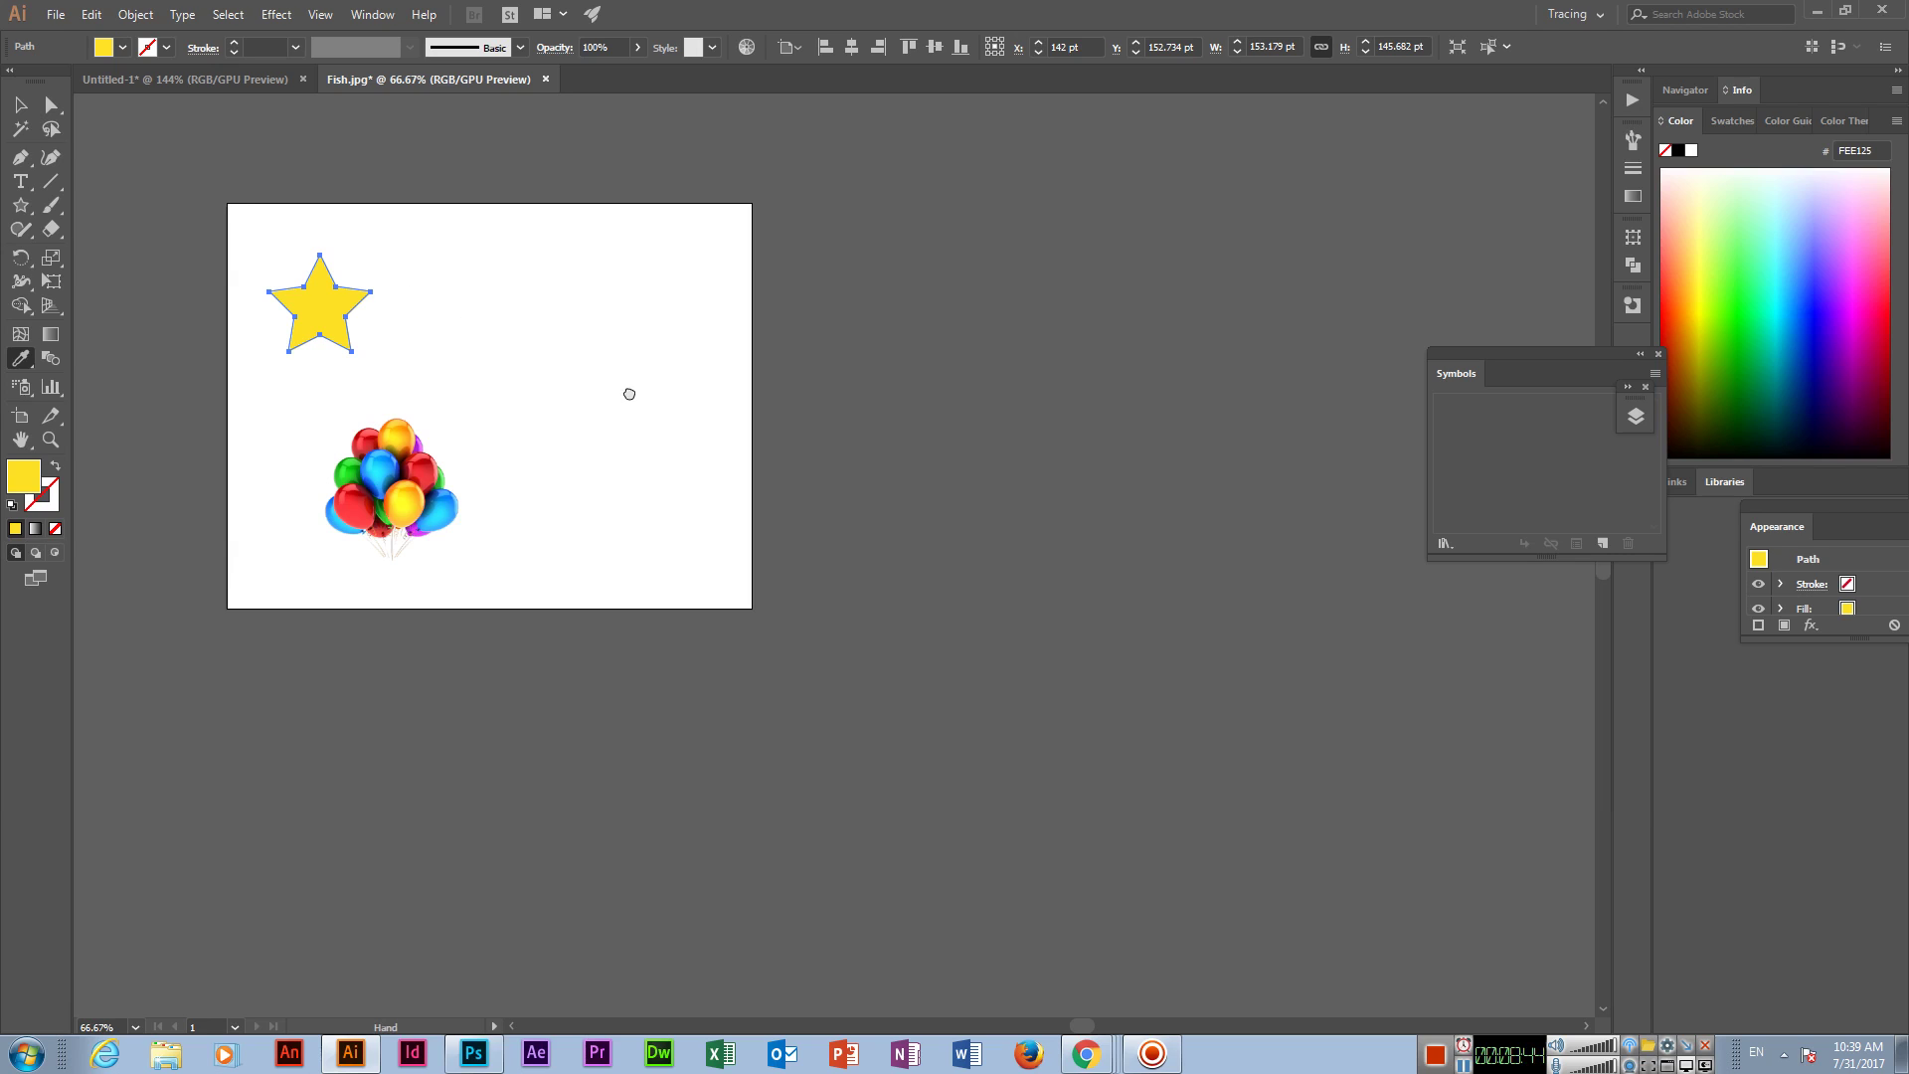
{"action": "left_click_drag", "start_coordinate": [549, 414], "coordinate": [448, 418]}
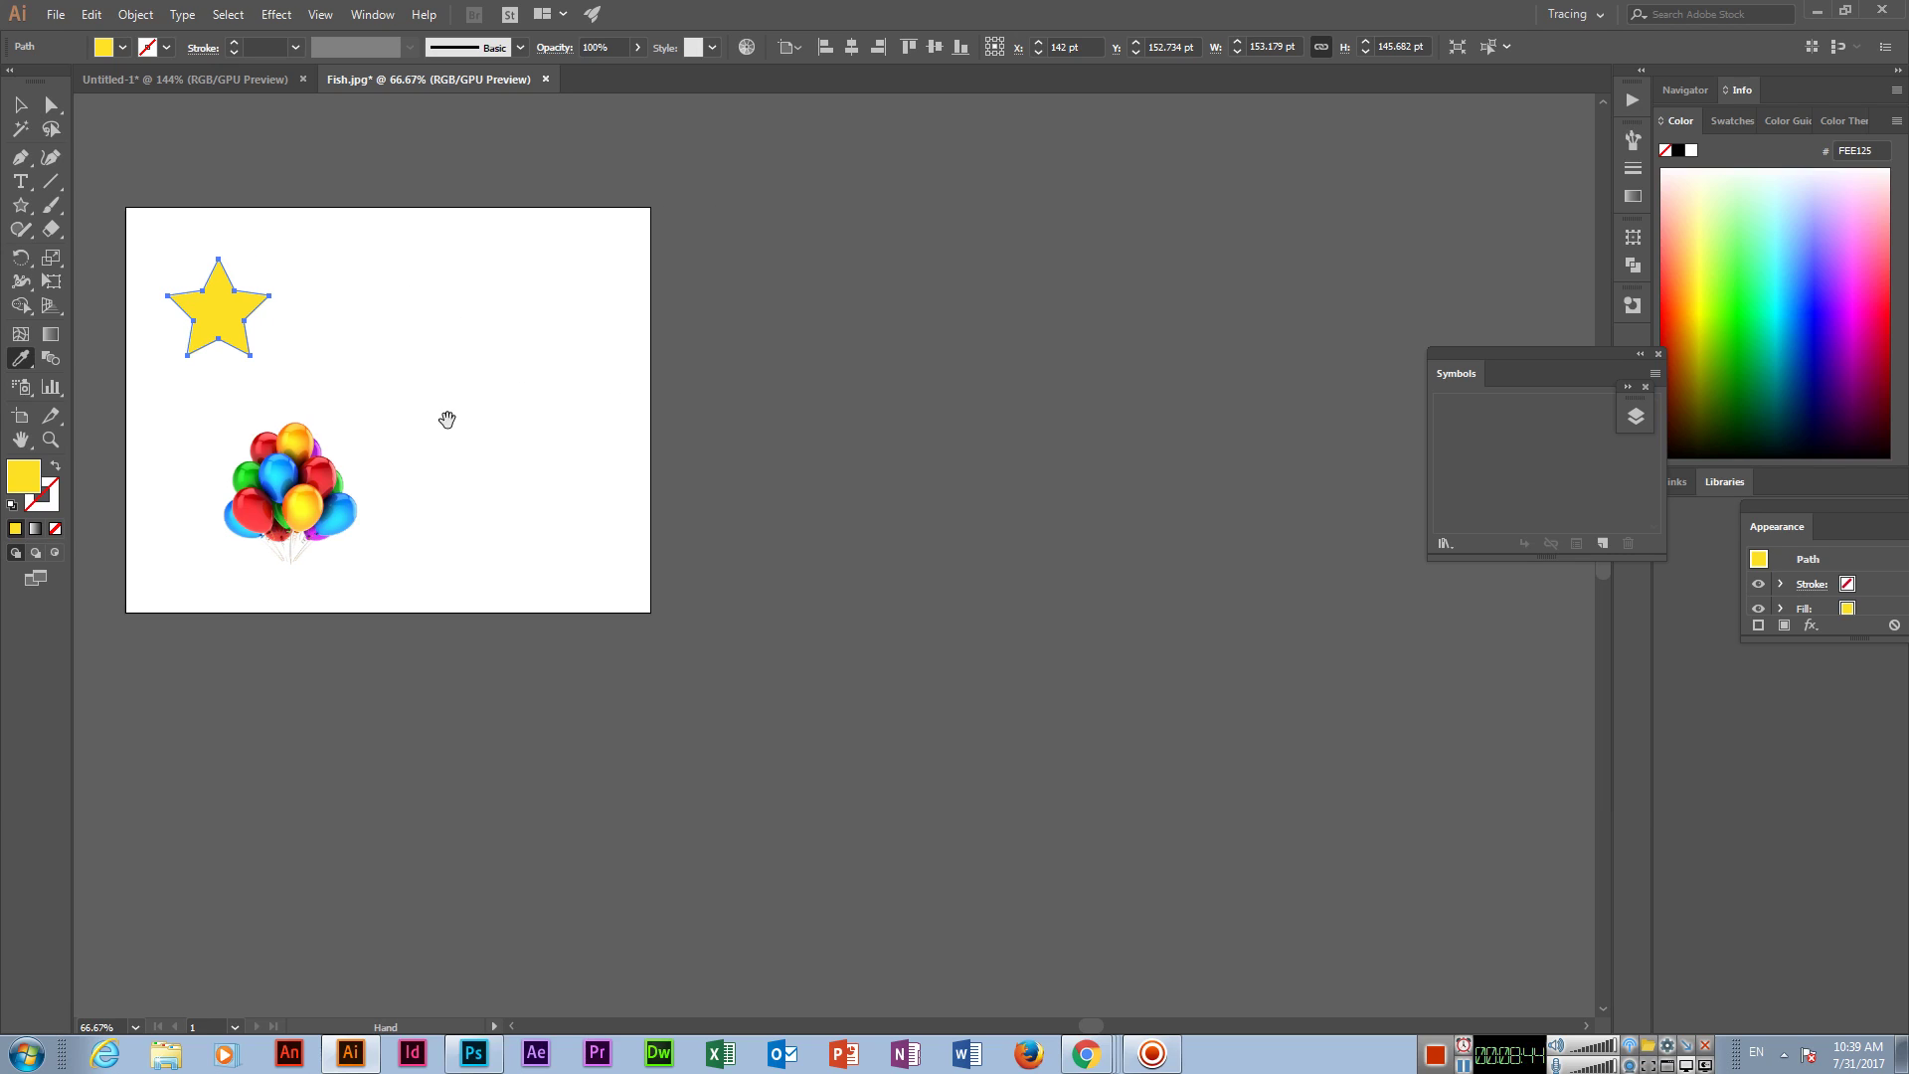
{"action": "left_click", "coordinate": [22, 418]}
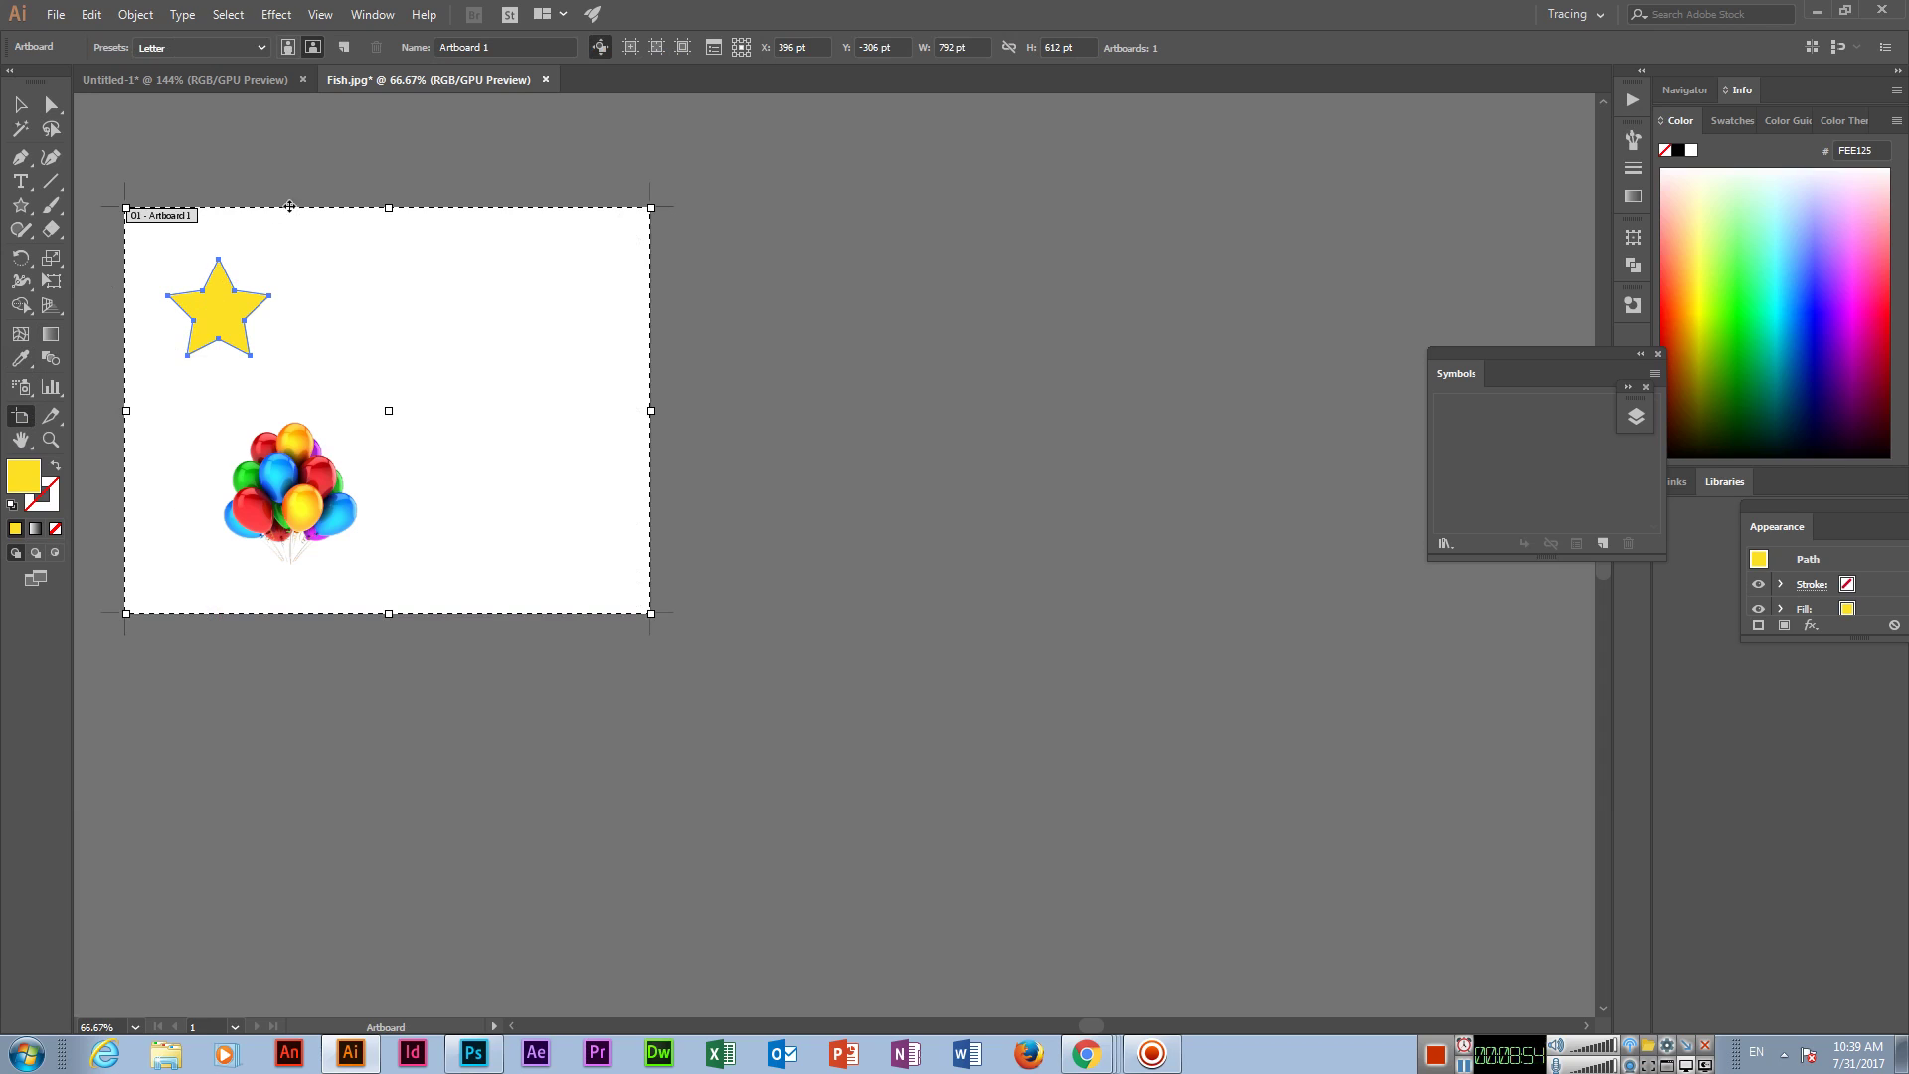
Step: Add Artboards 2, 3 and 4 in a row right of the first artboard
{"action": "left_click", "coordinate": [343, 48]}
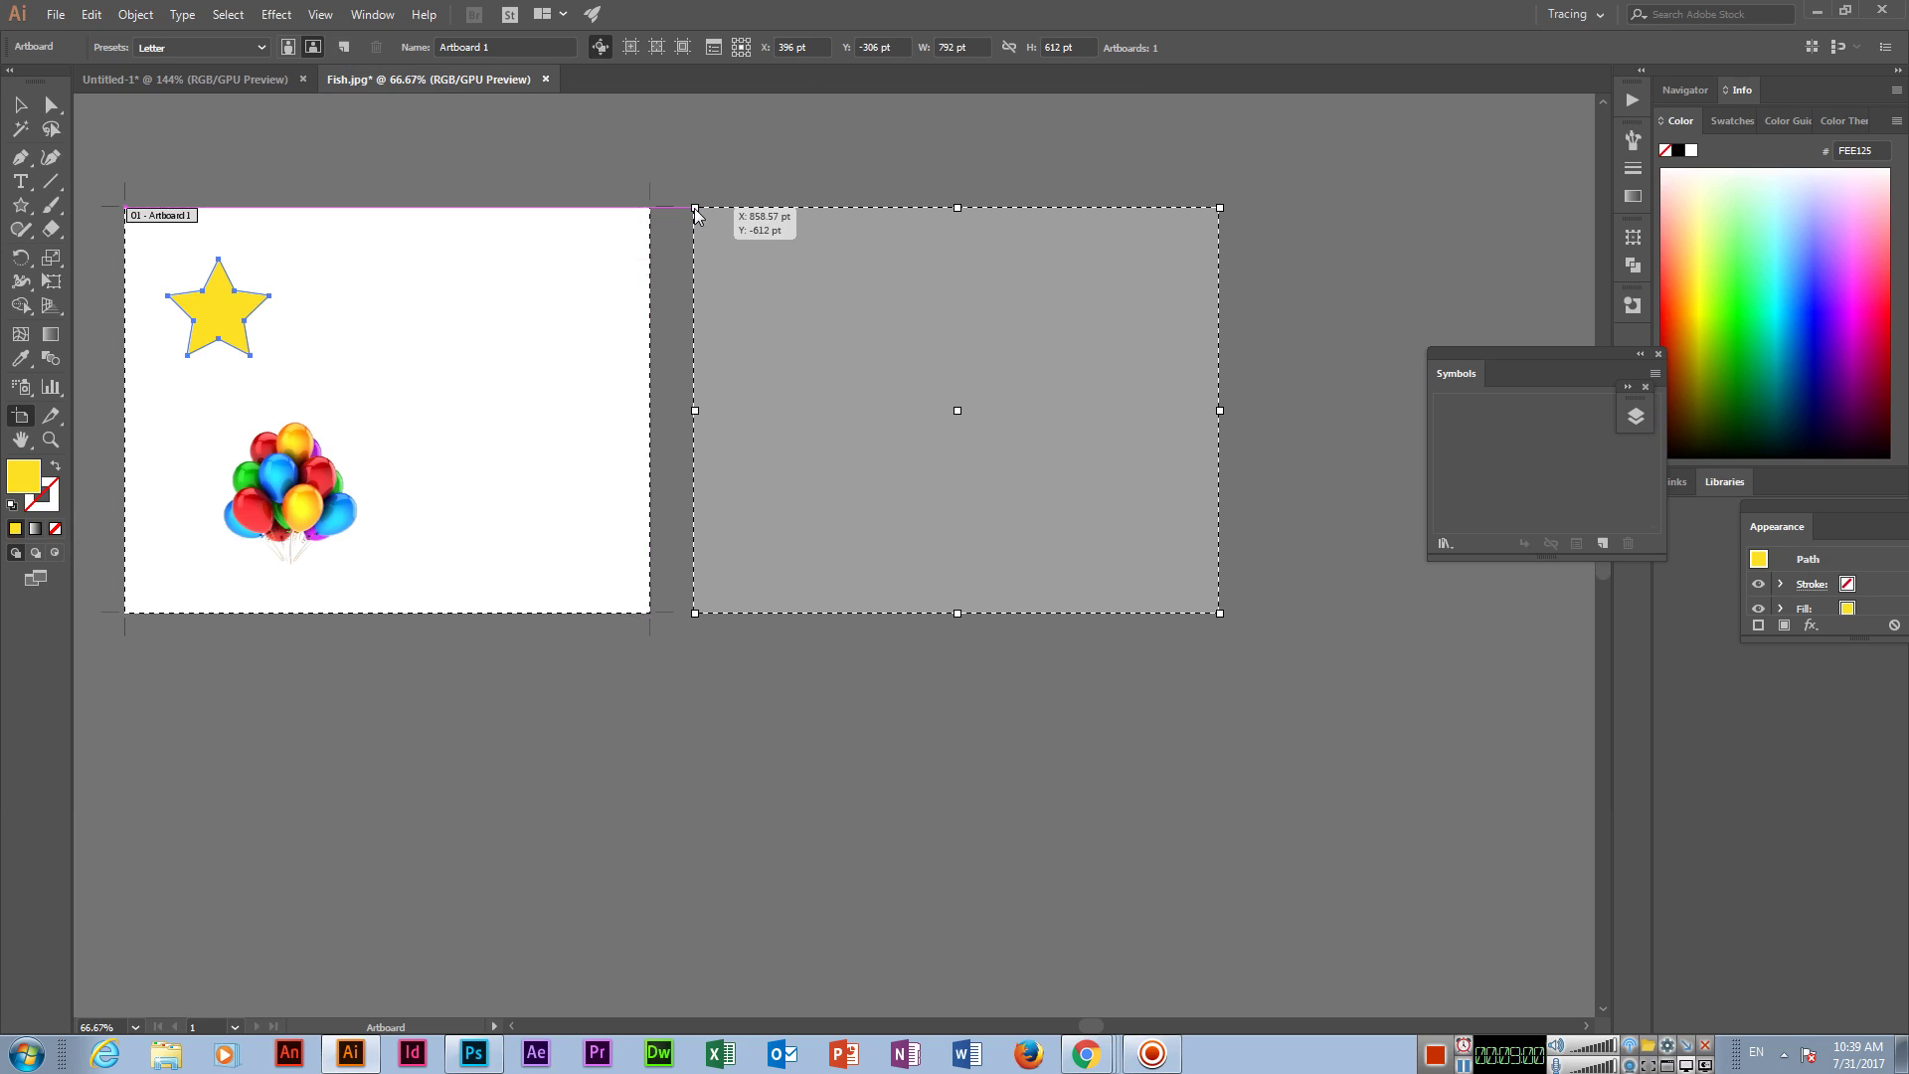
{"action": "left_click", "coordinate": [702, 216]}
{"action": "key", "text": "ctrl+minus"}
{"action": "key", "text": "ctrl+minus"}
{"action": "left_click_drag", "start_coordinate": [991, 381], "coordinate": [369, 153]}
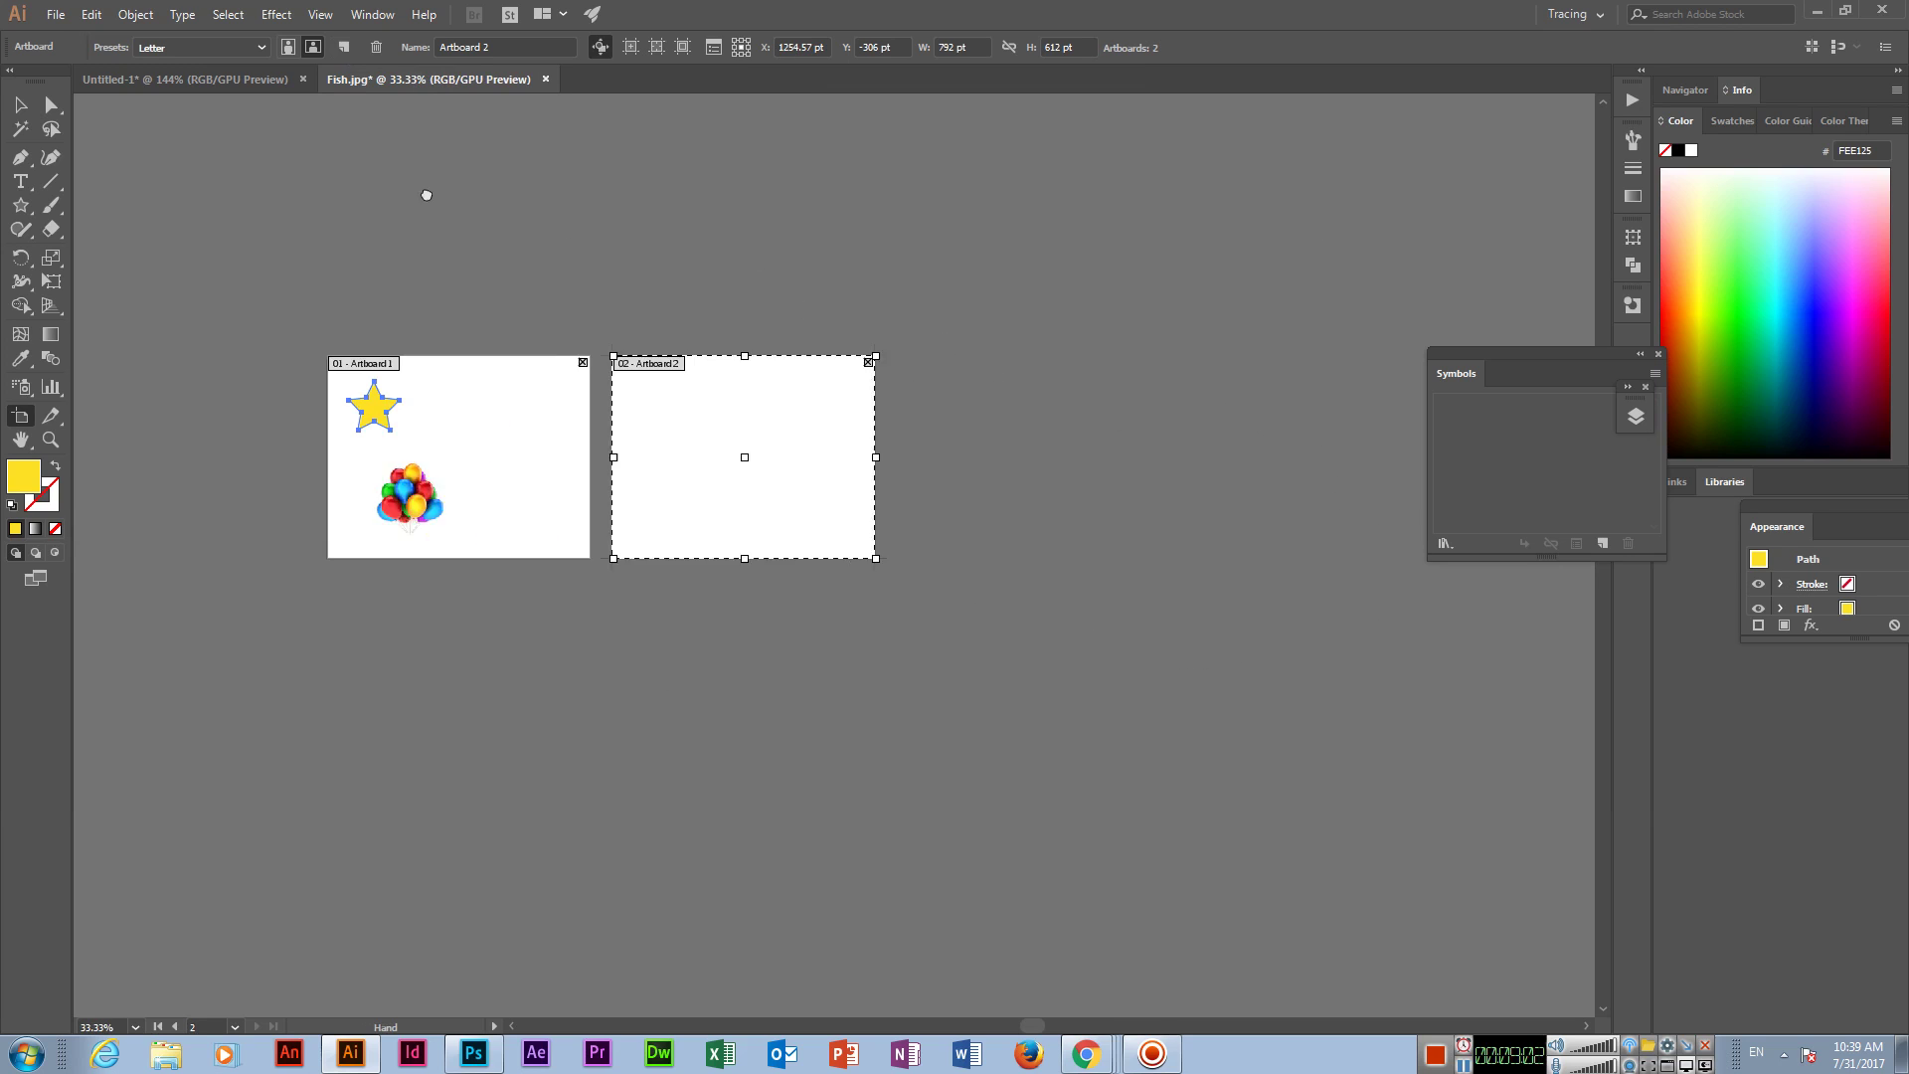
{"action": "left_click", "coordinate": [343, 48]}
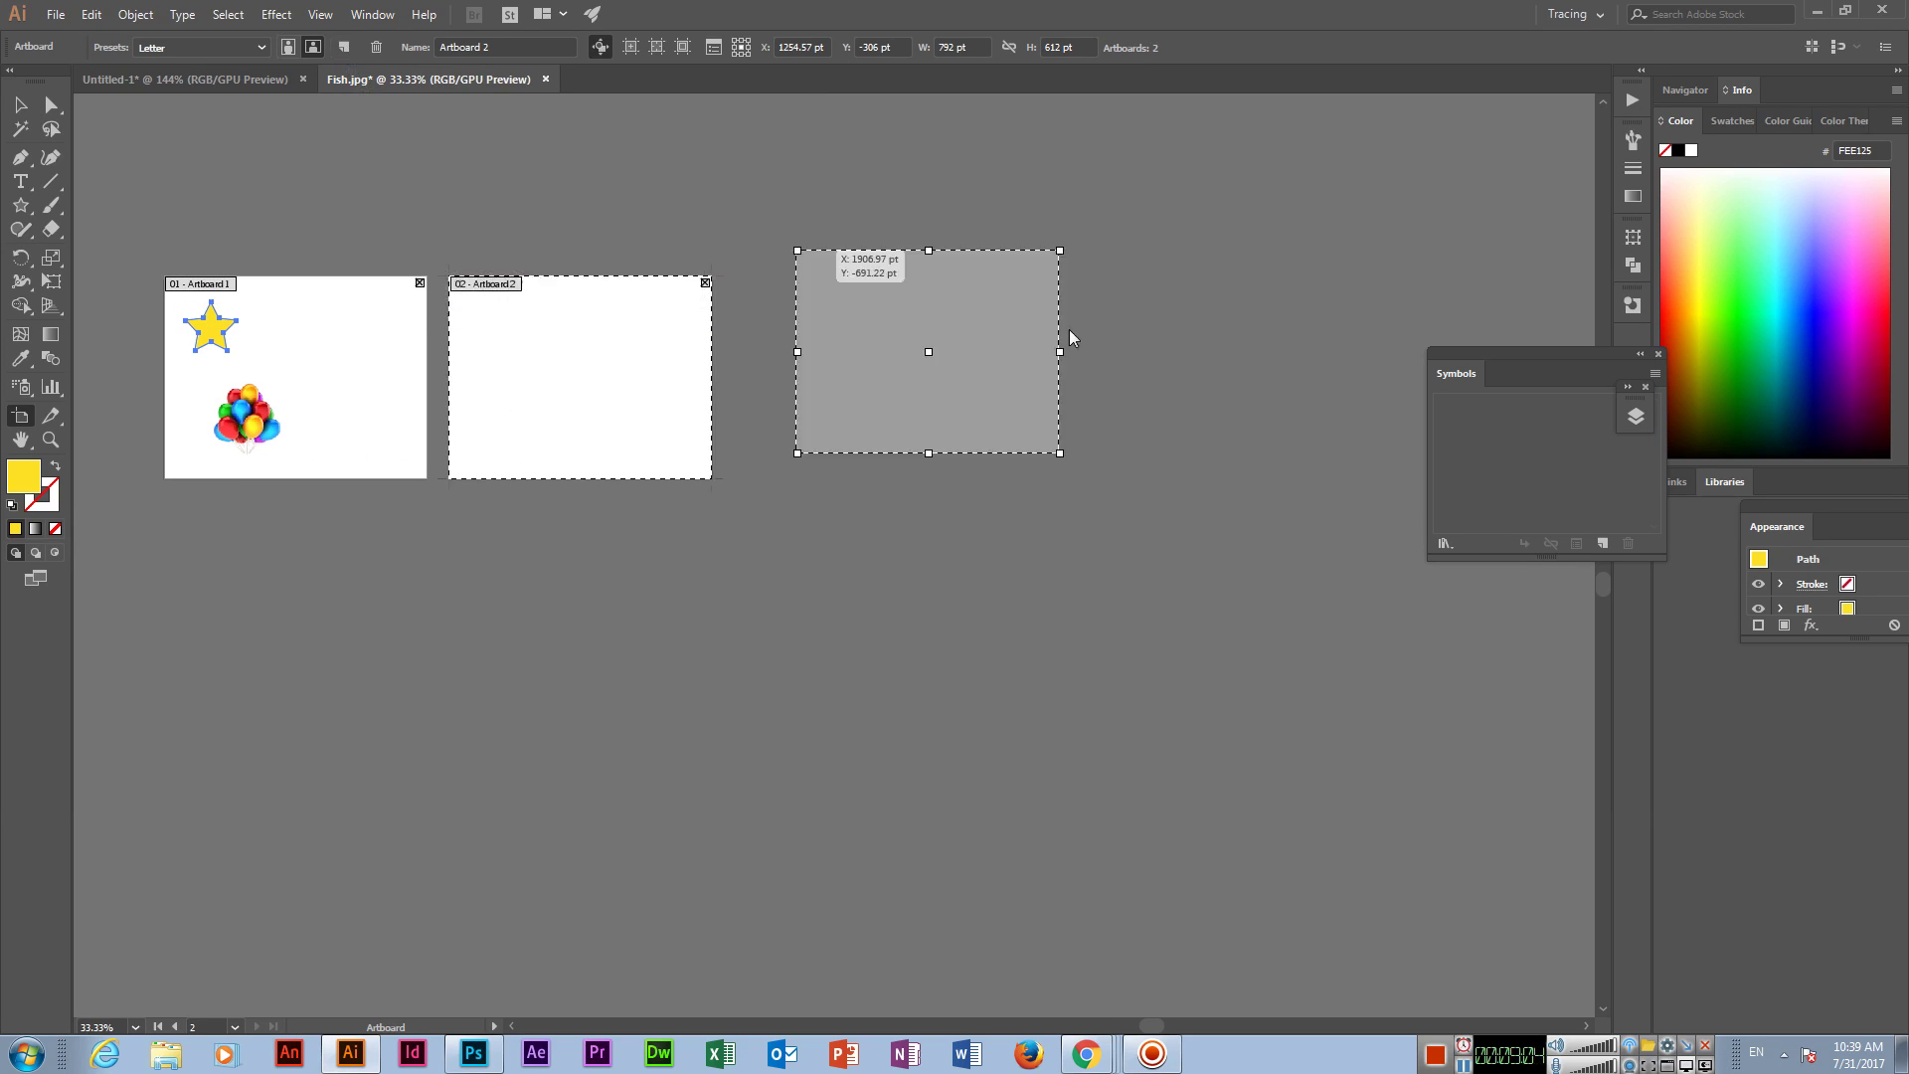
{"action": "left_click", "coordinate": [747, 278]}
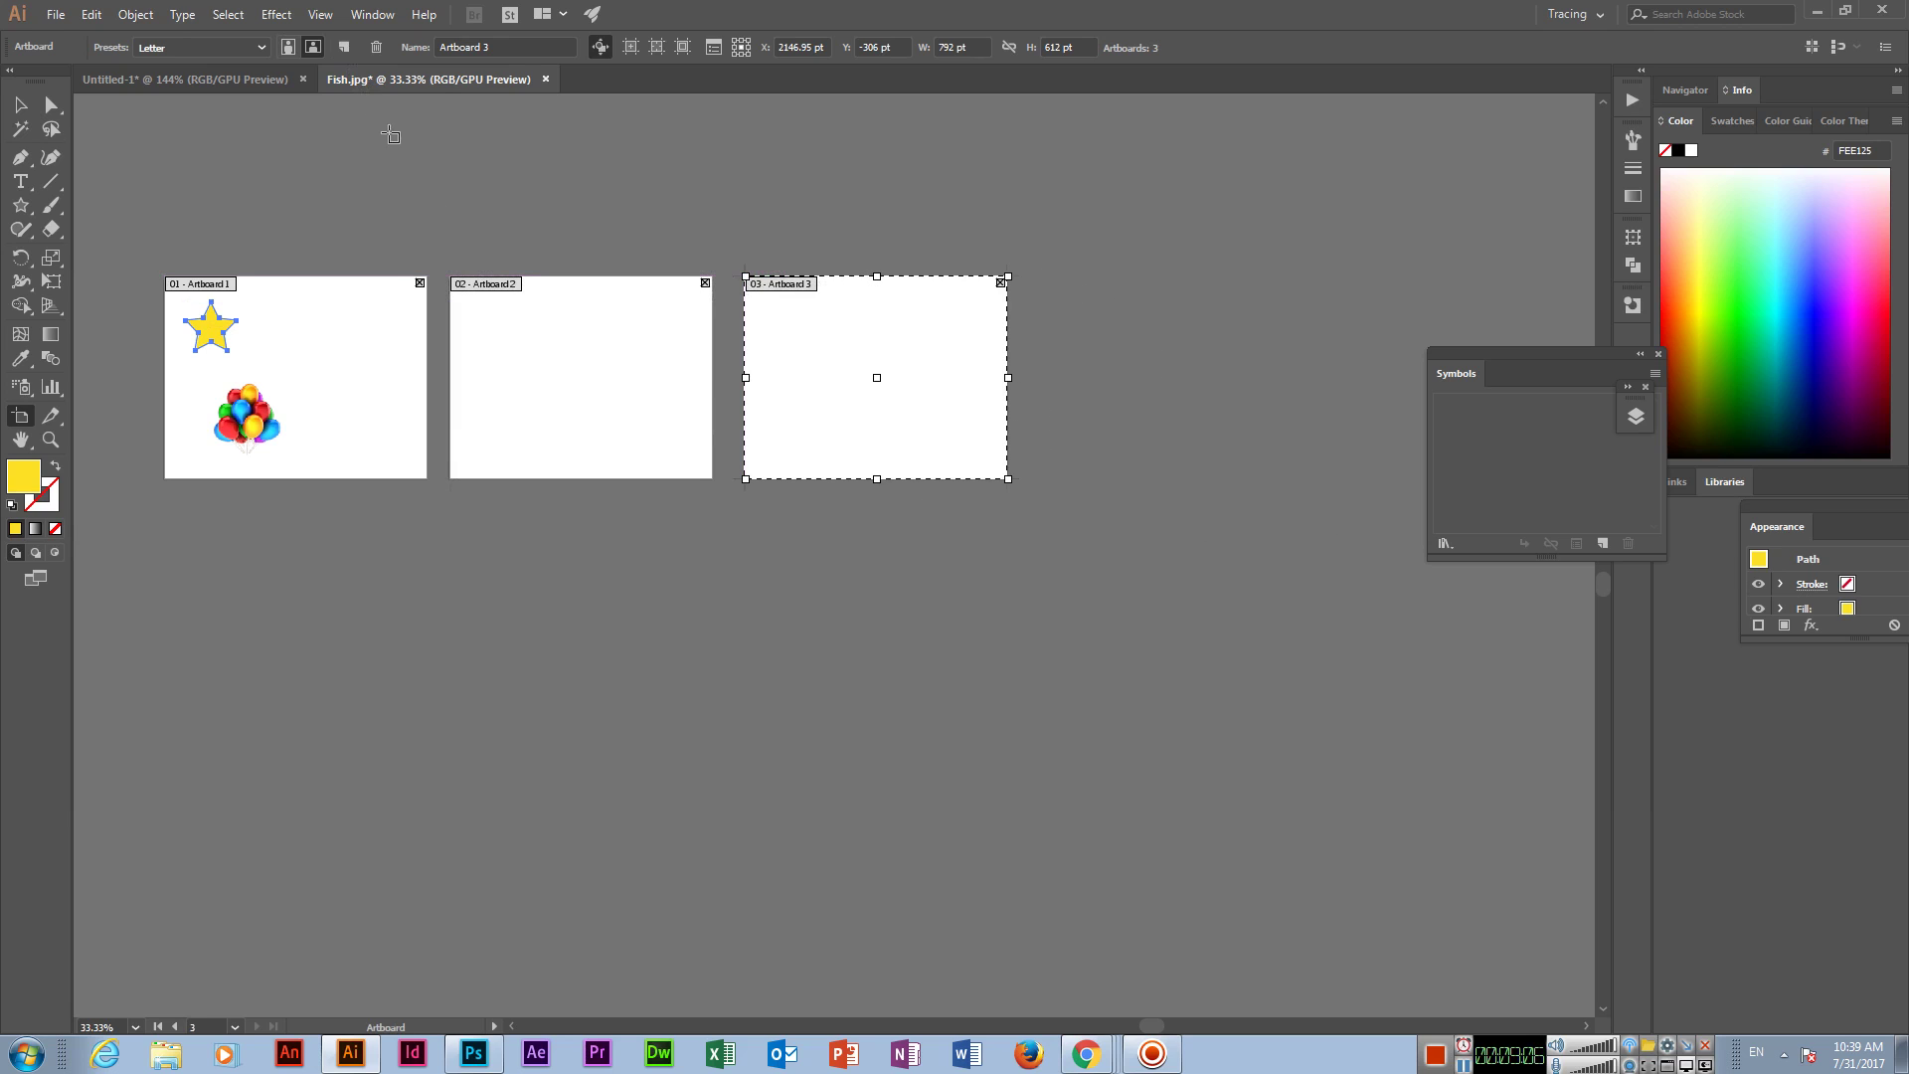
{"action": "left_click", "coordinate": [343, 48]}
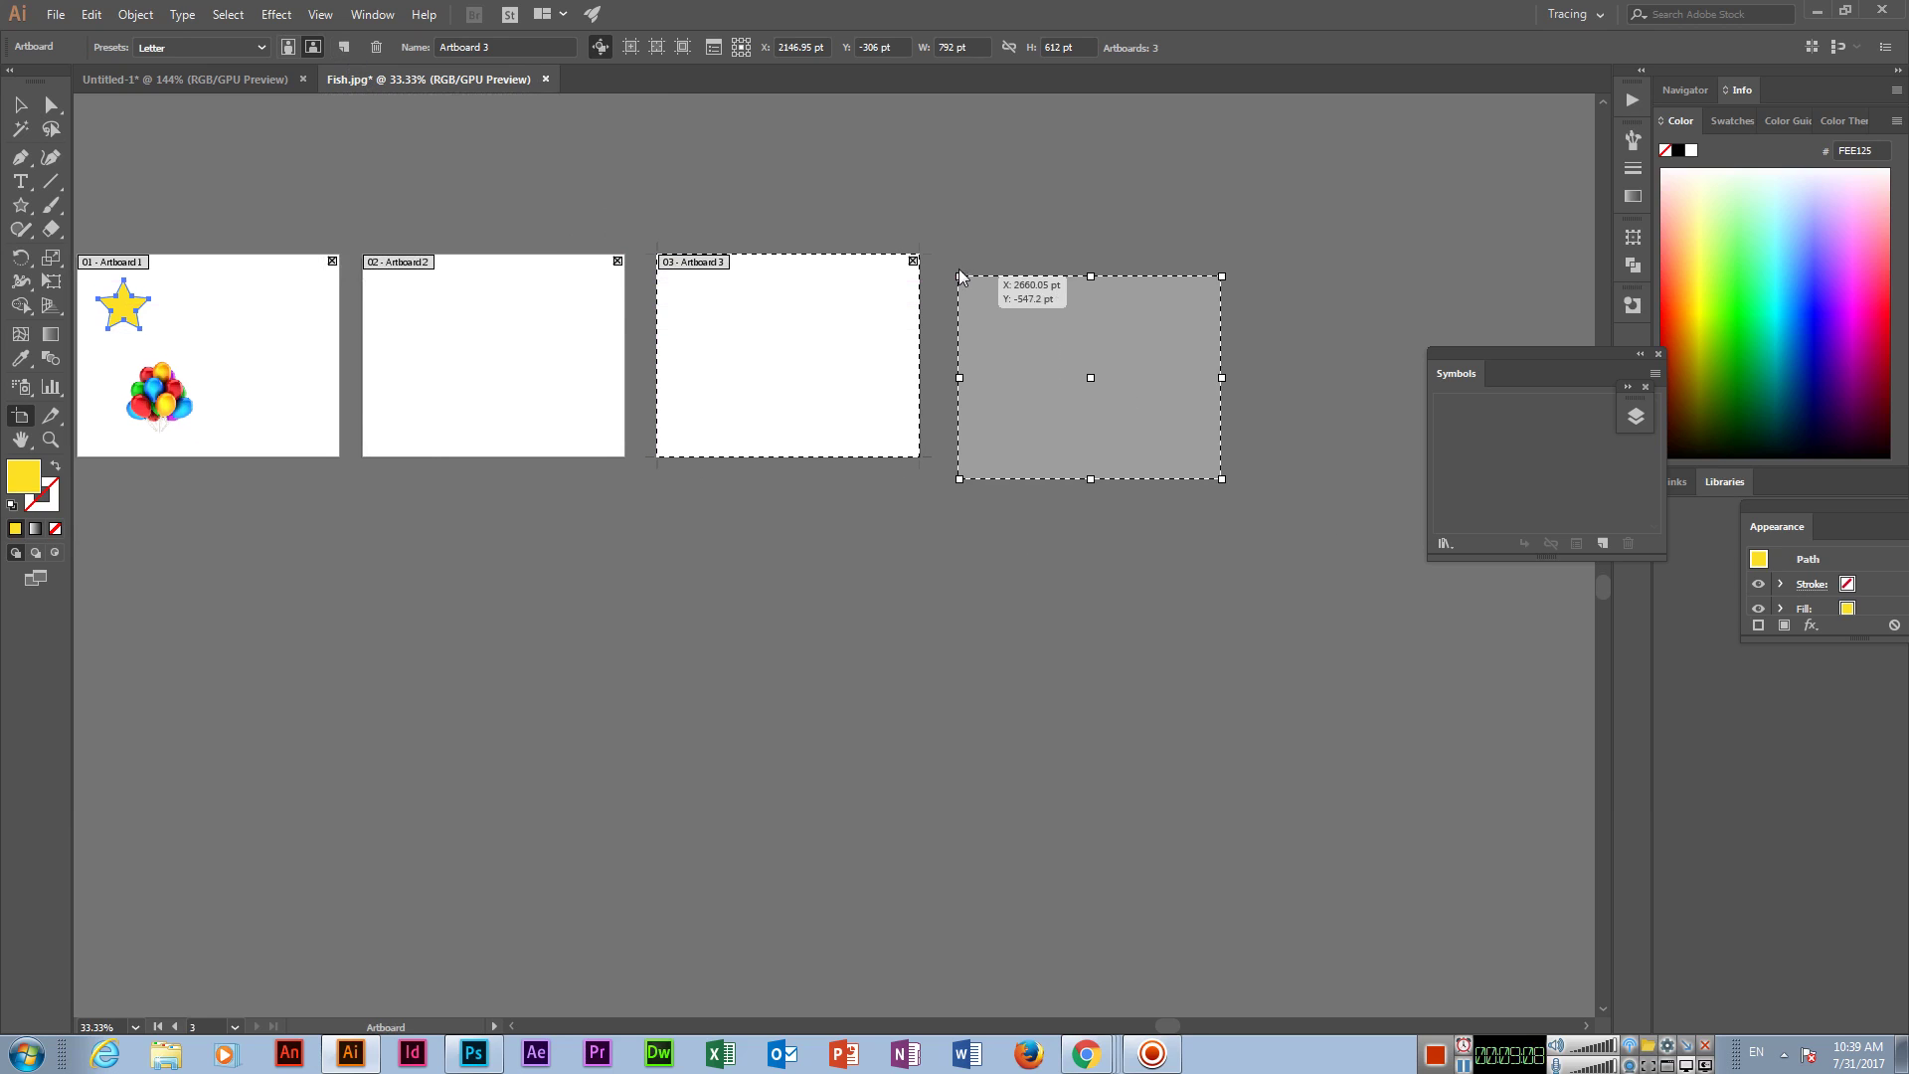
{"action": "left_click", "coordinate": [960, 256]}
Step: Add a fifth artboard aligned right of Artboard 4, removing the misplaced attempts
{"action": "scroll", "coordinate": [732, 349], "scroll_direction": "right", "scroll_amount": 3}
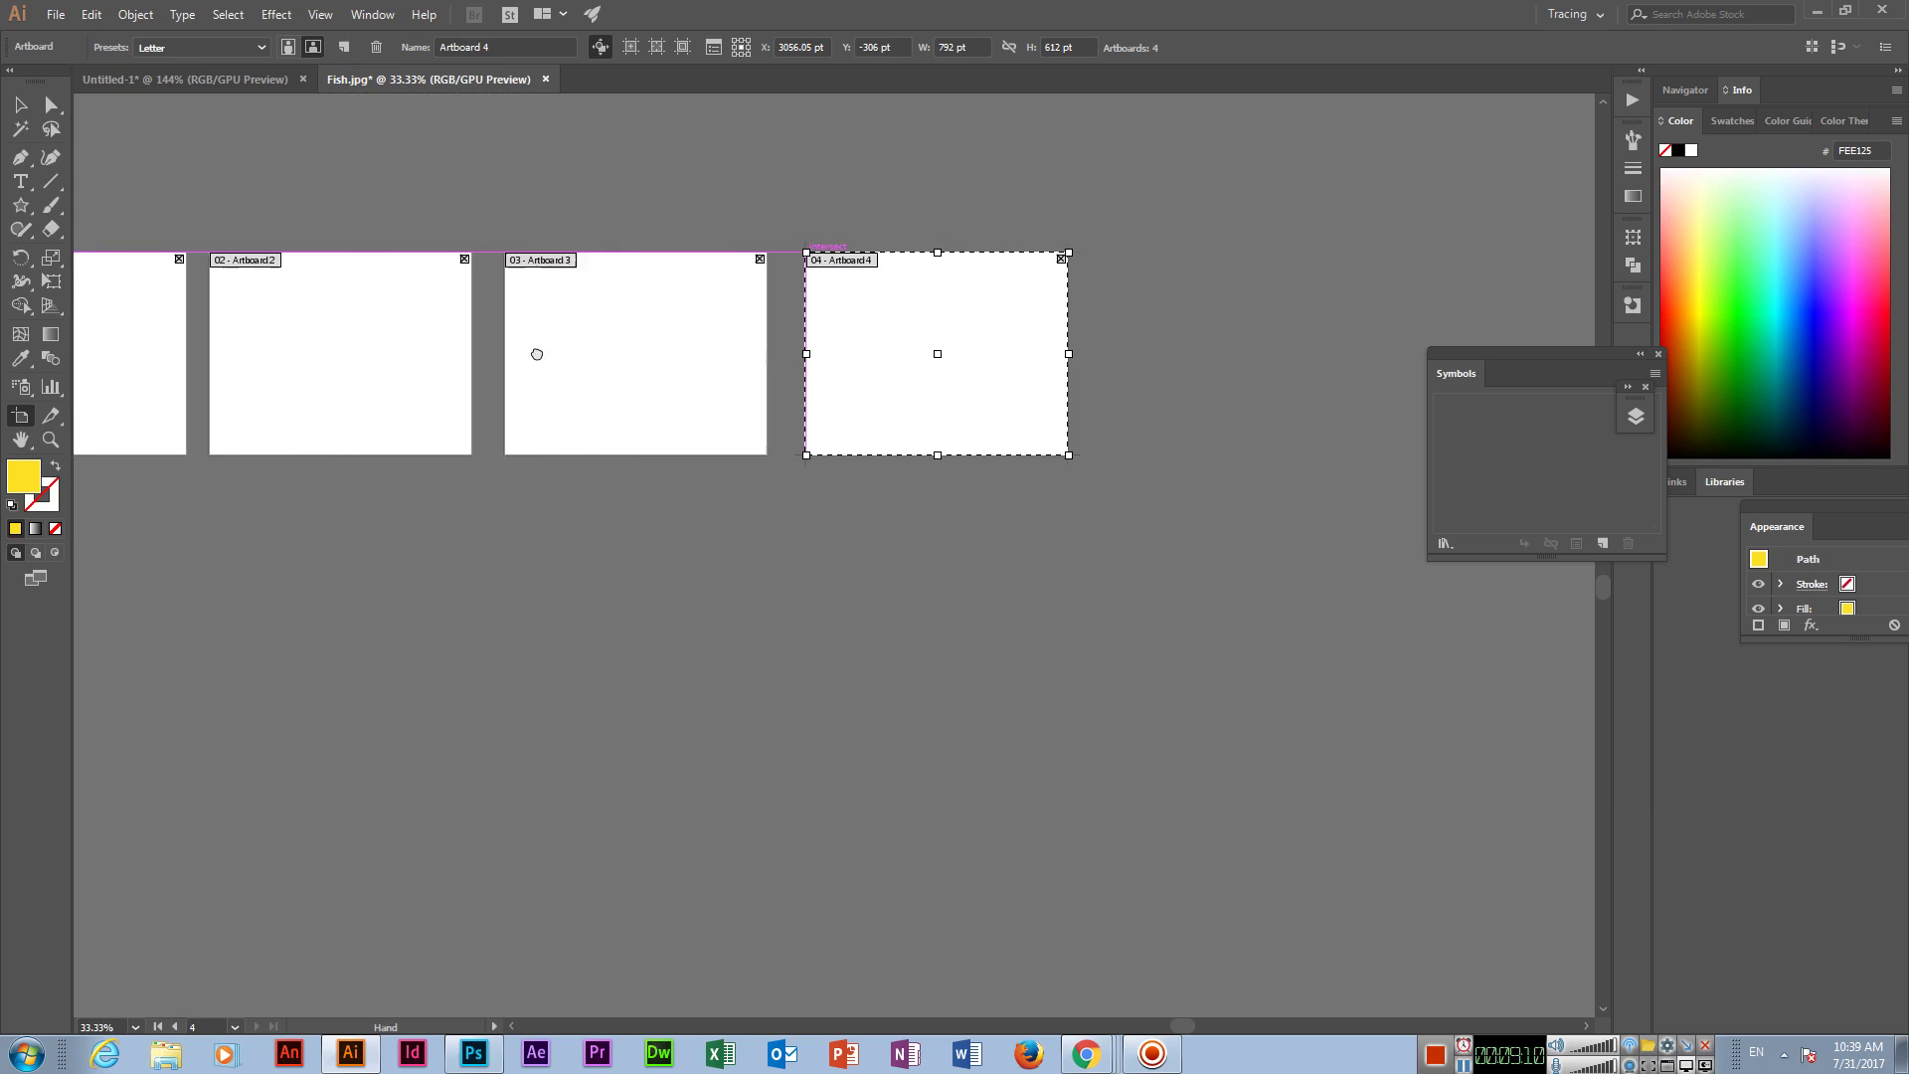
{"action": "left_click", "coordinate": [343, 48]}
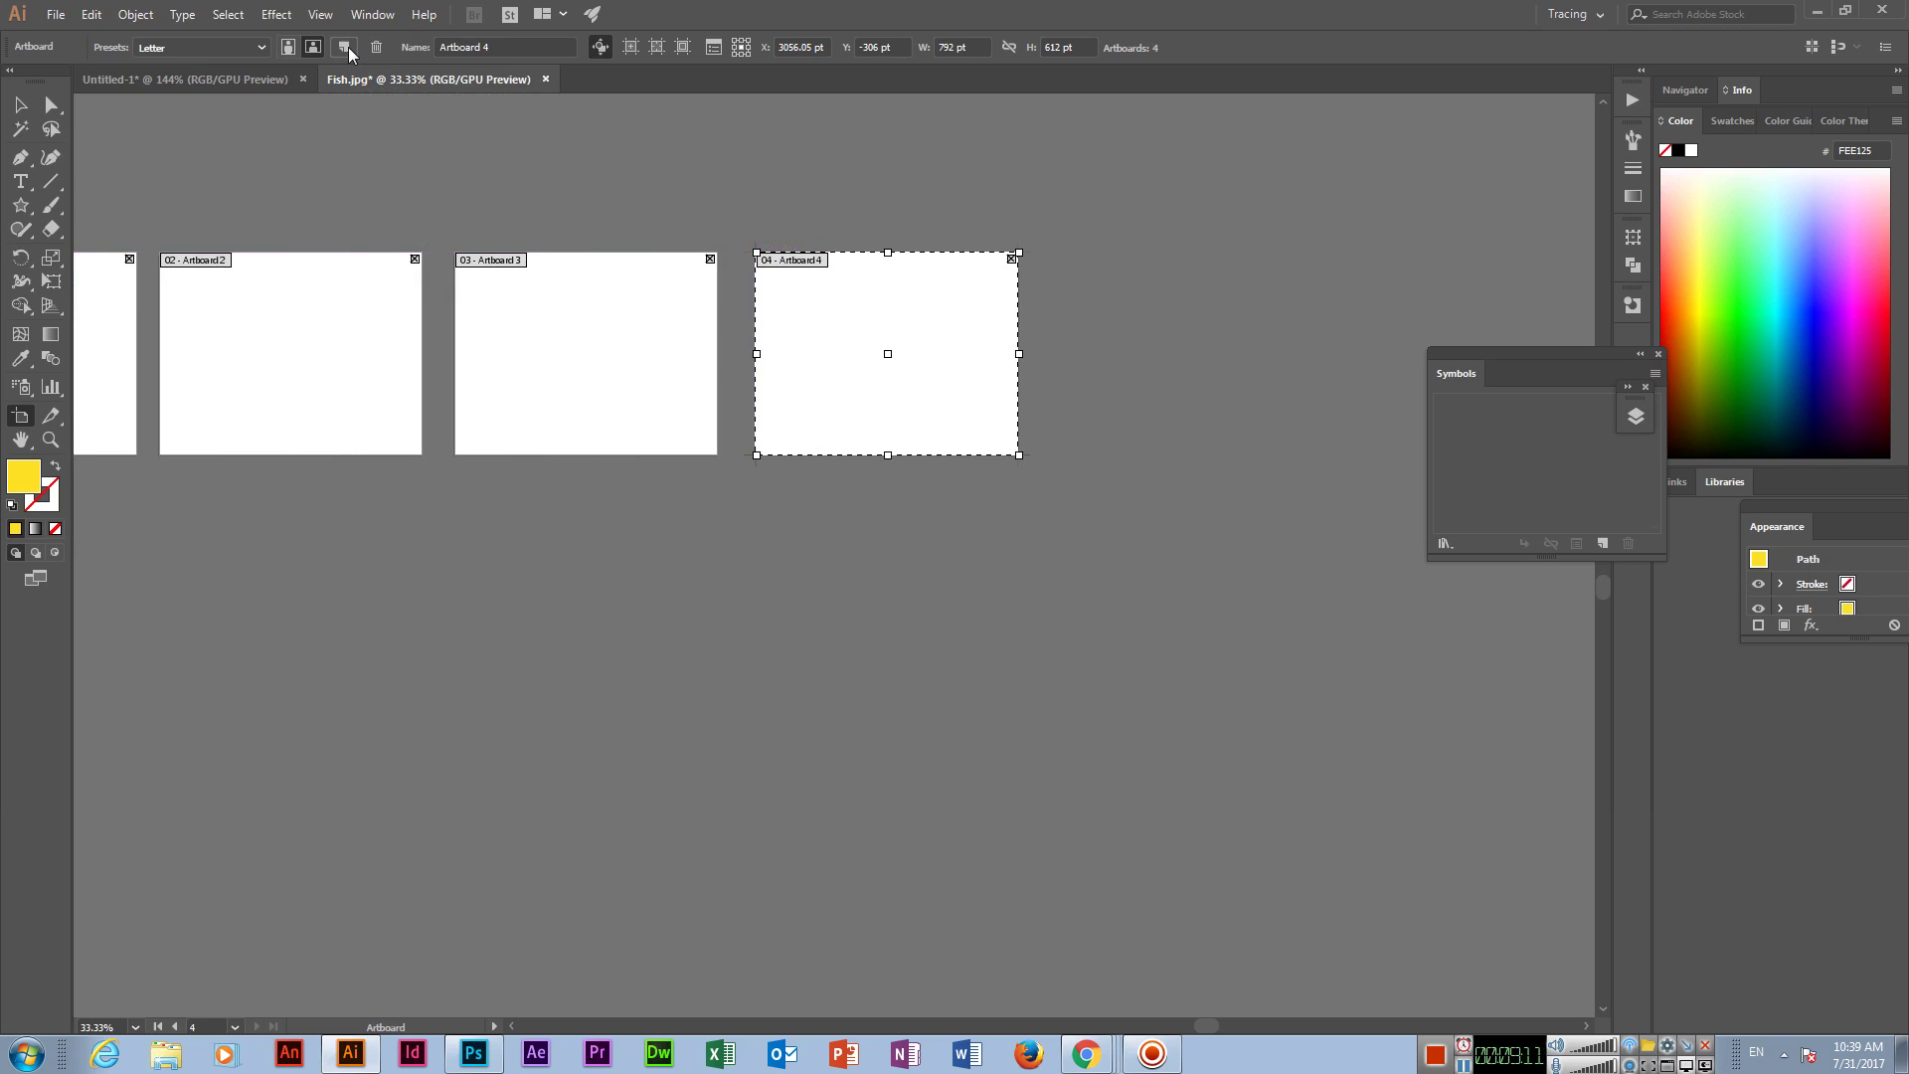
{"action": "left_click", "coordinate": [1045, 262]}
{"action": "key", "text": "ctrl+z"}
{"action": "left_click", "coordinate": [343, 47]}
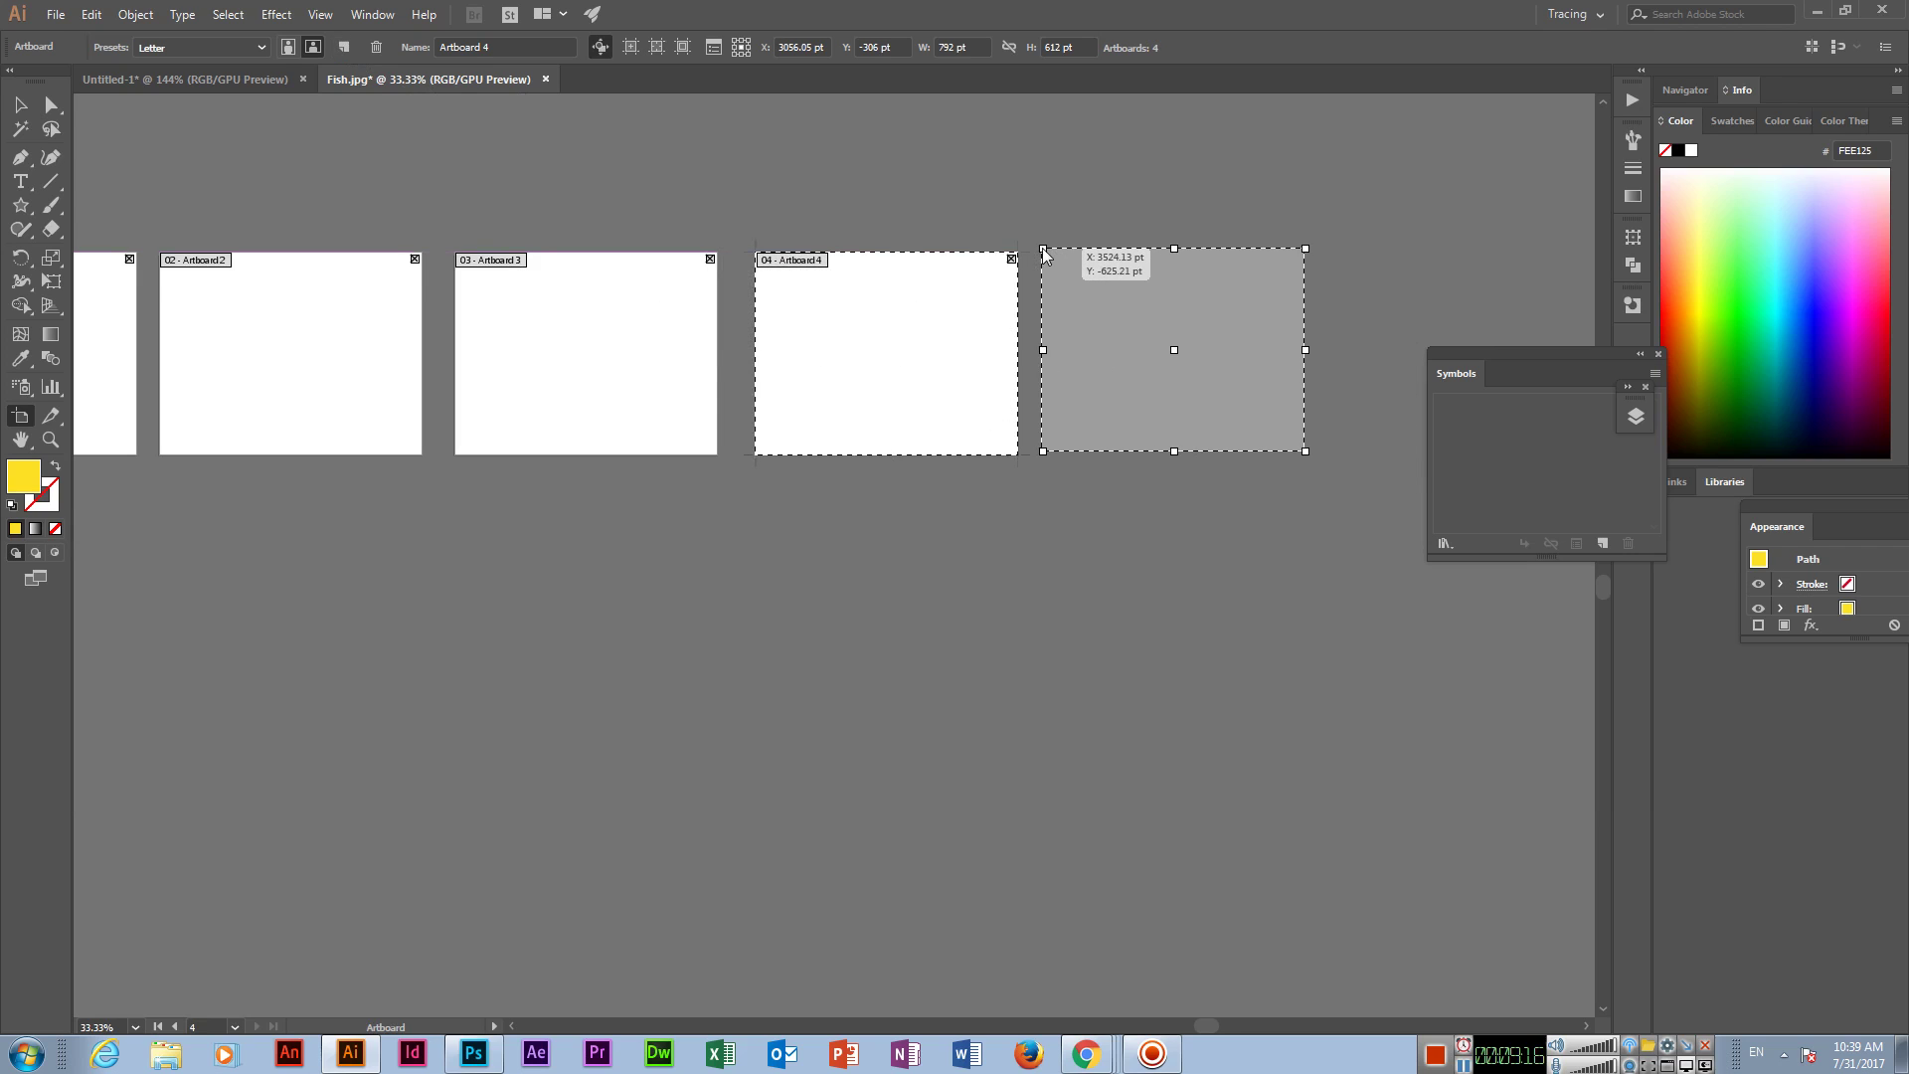
{"action": "left_click", "coordinate": [1044, 252]}
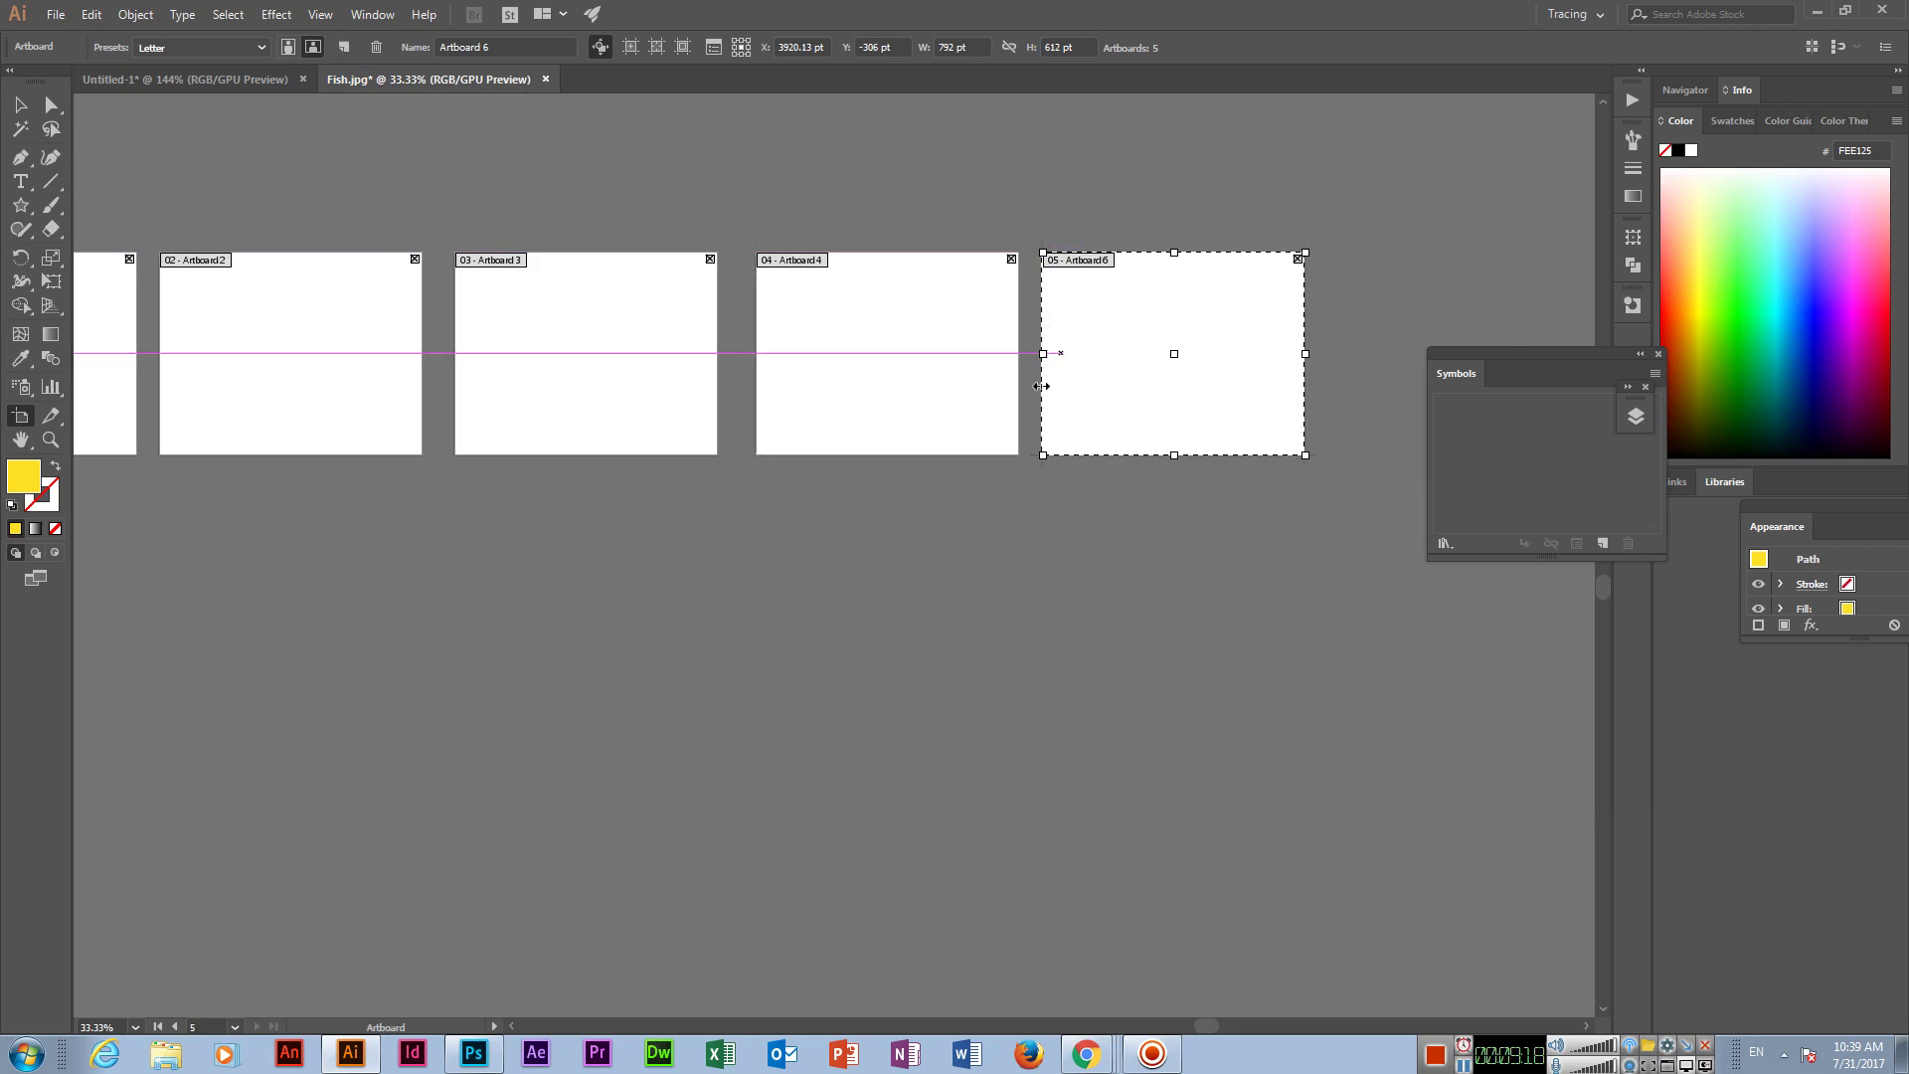
{"action": "left_click", "coordinate": [376, 48]}
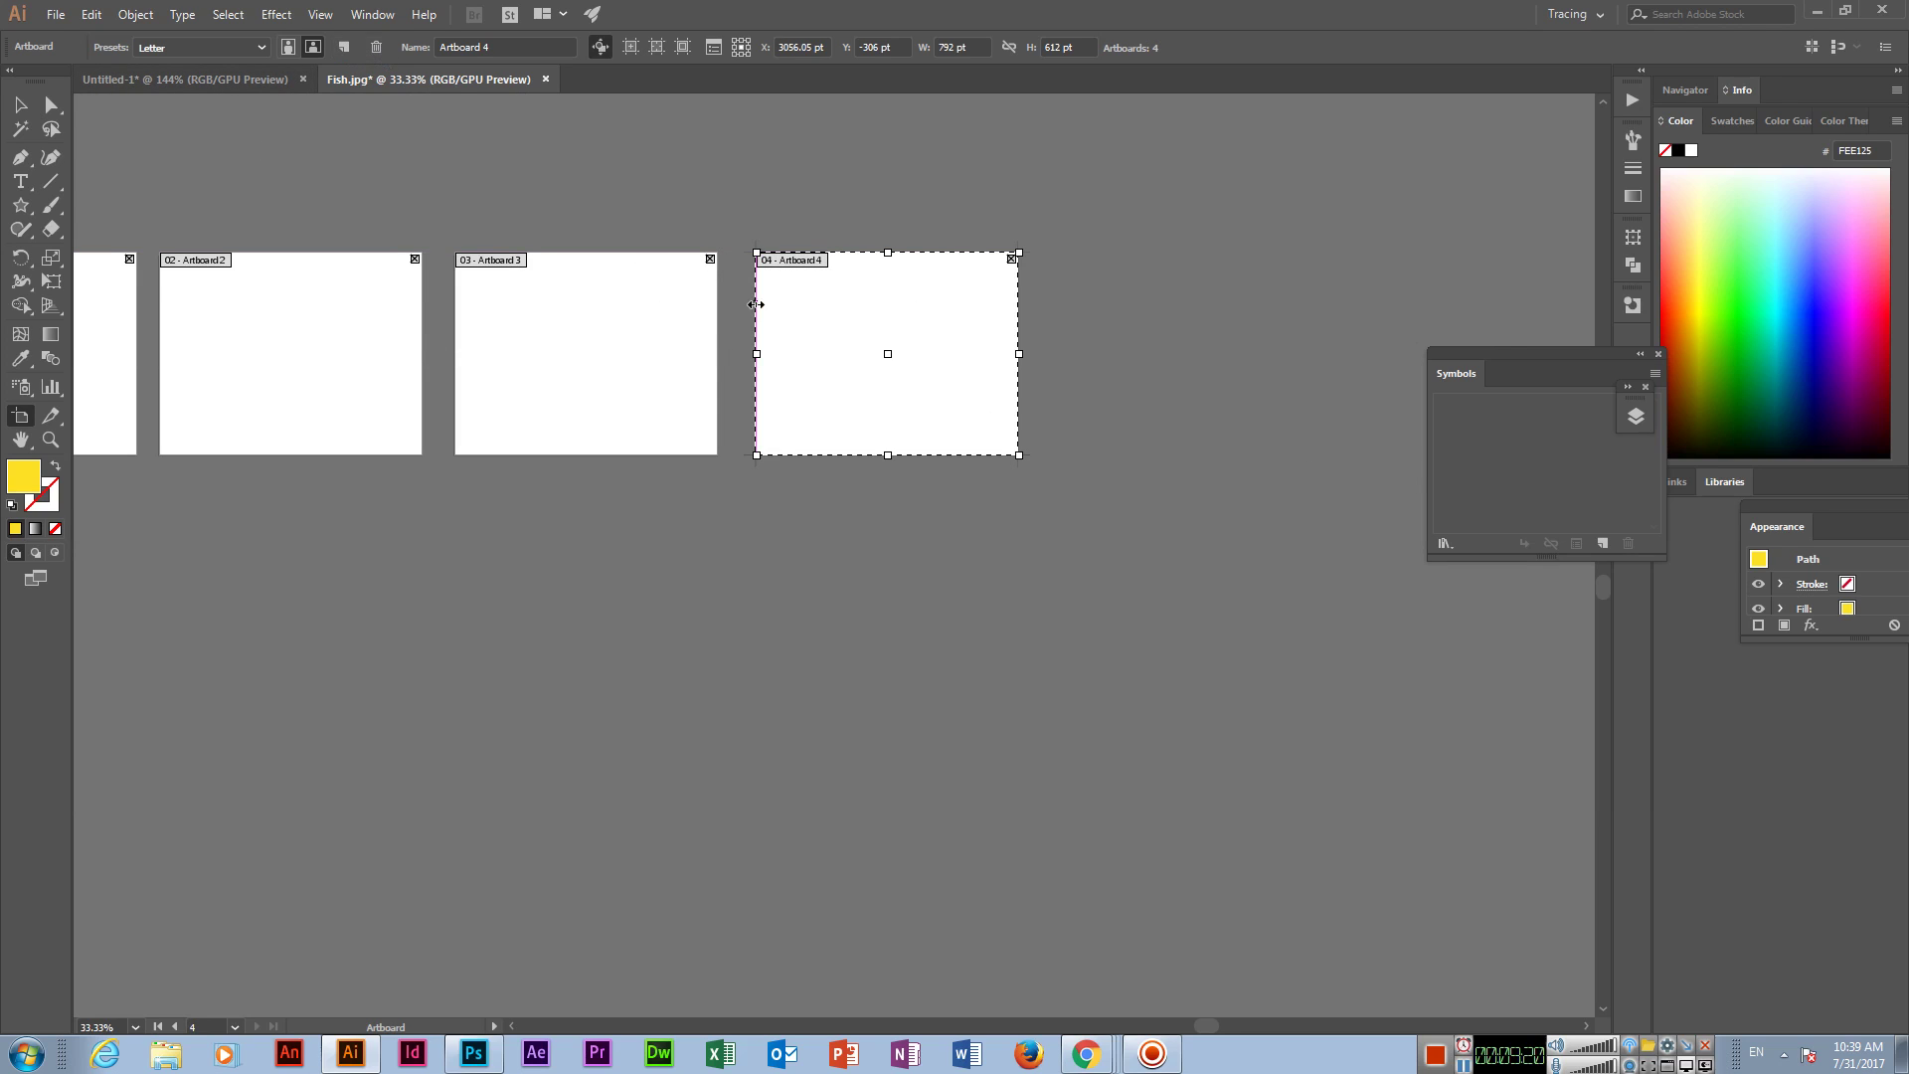
{"action": "left_click", "coordinate": [344, 47]}
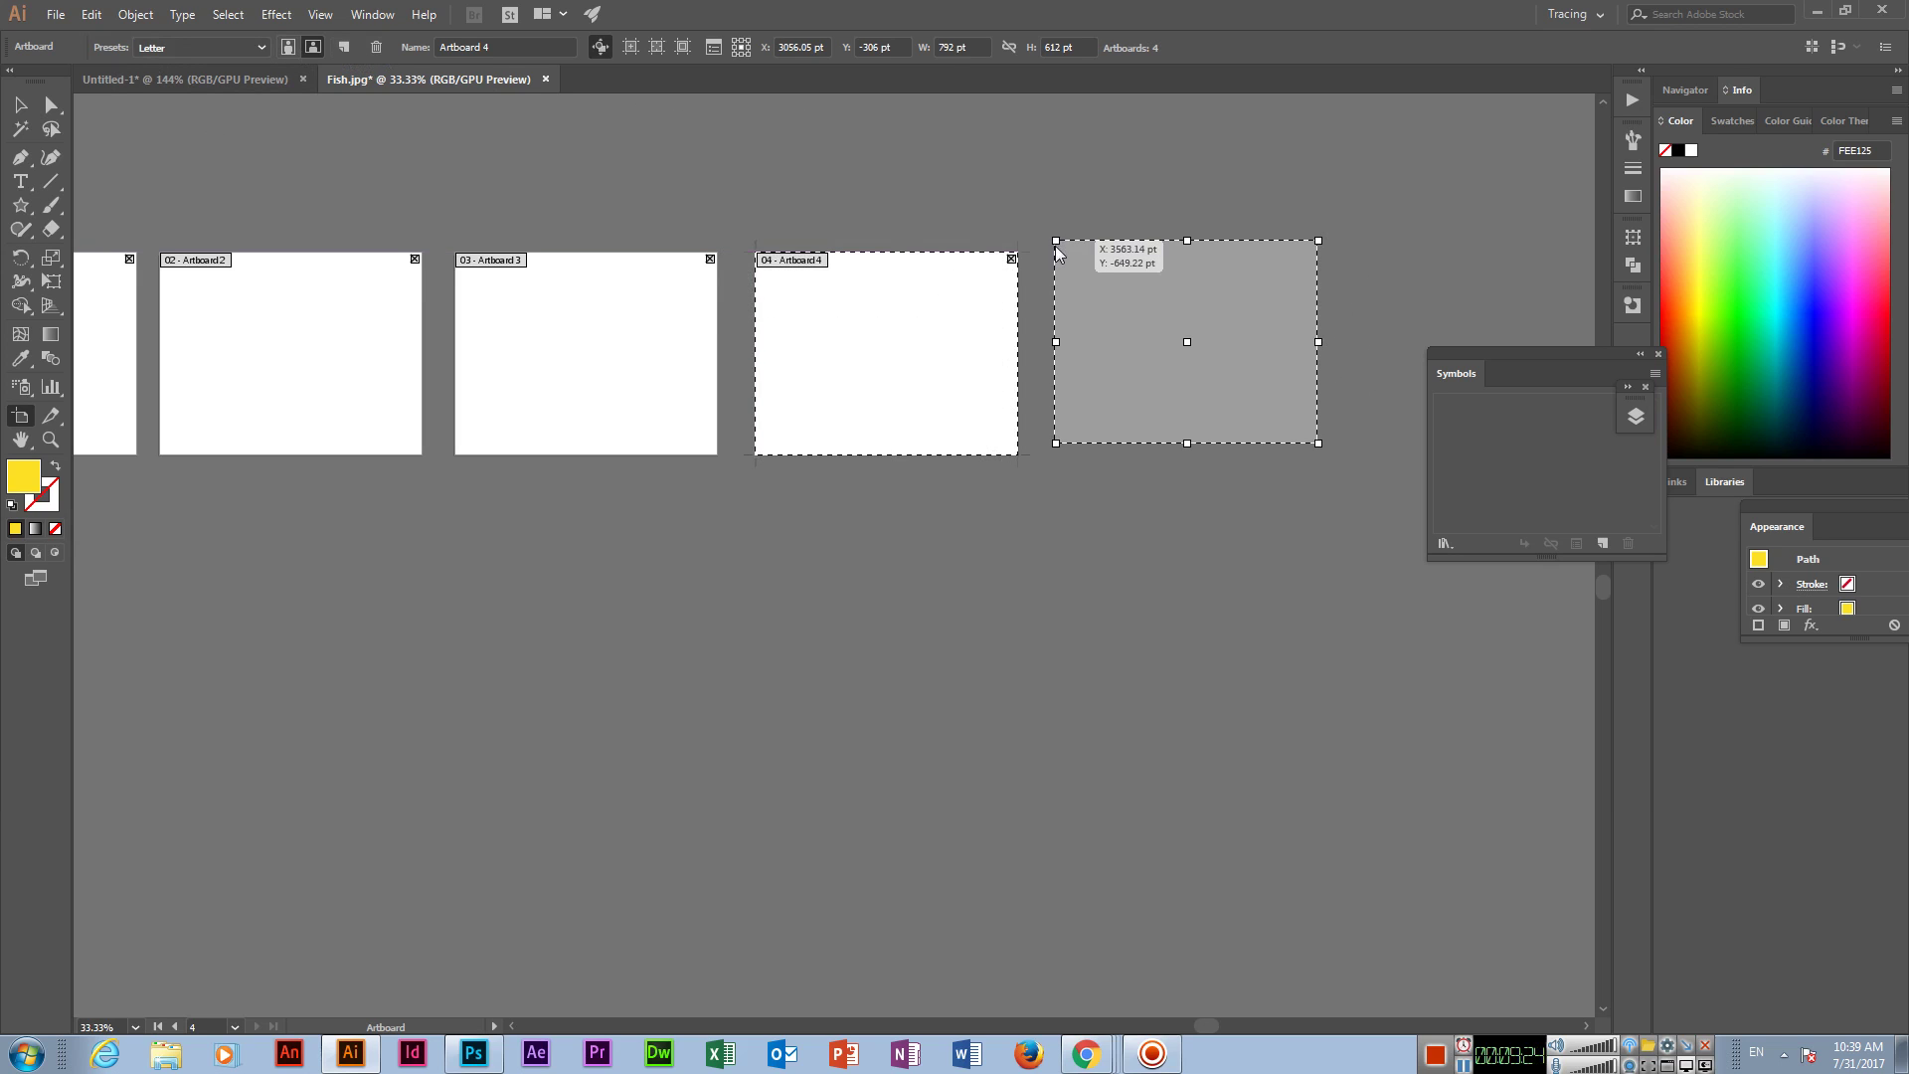
{"action": "left_click", "coordinate": [1119, 264]}
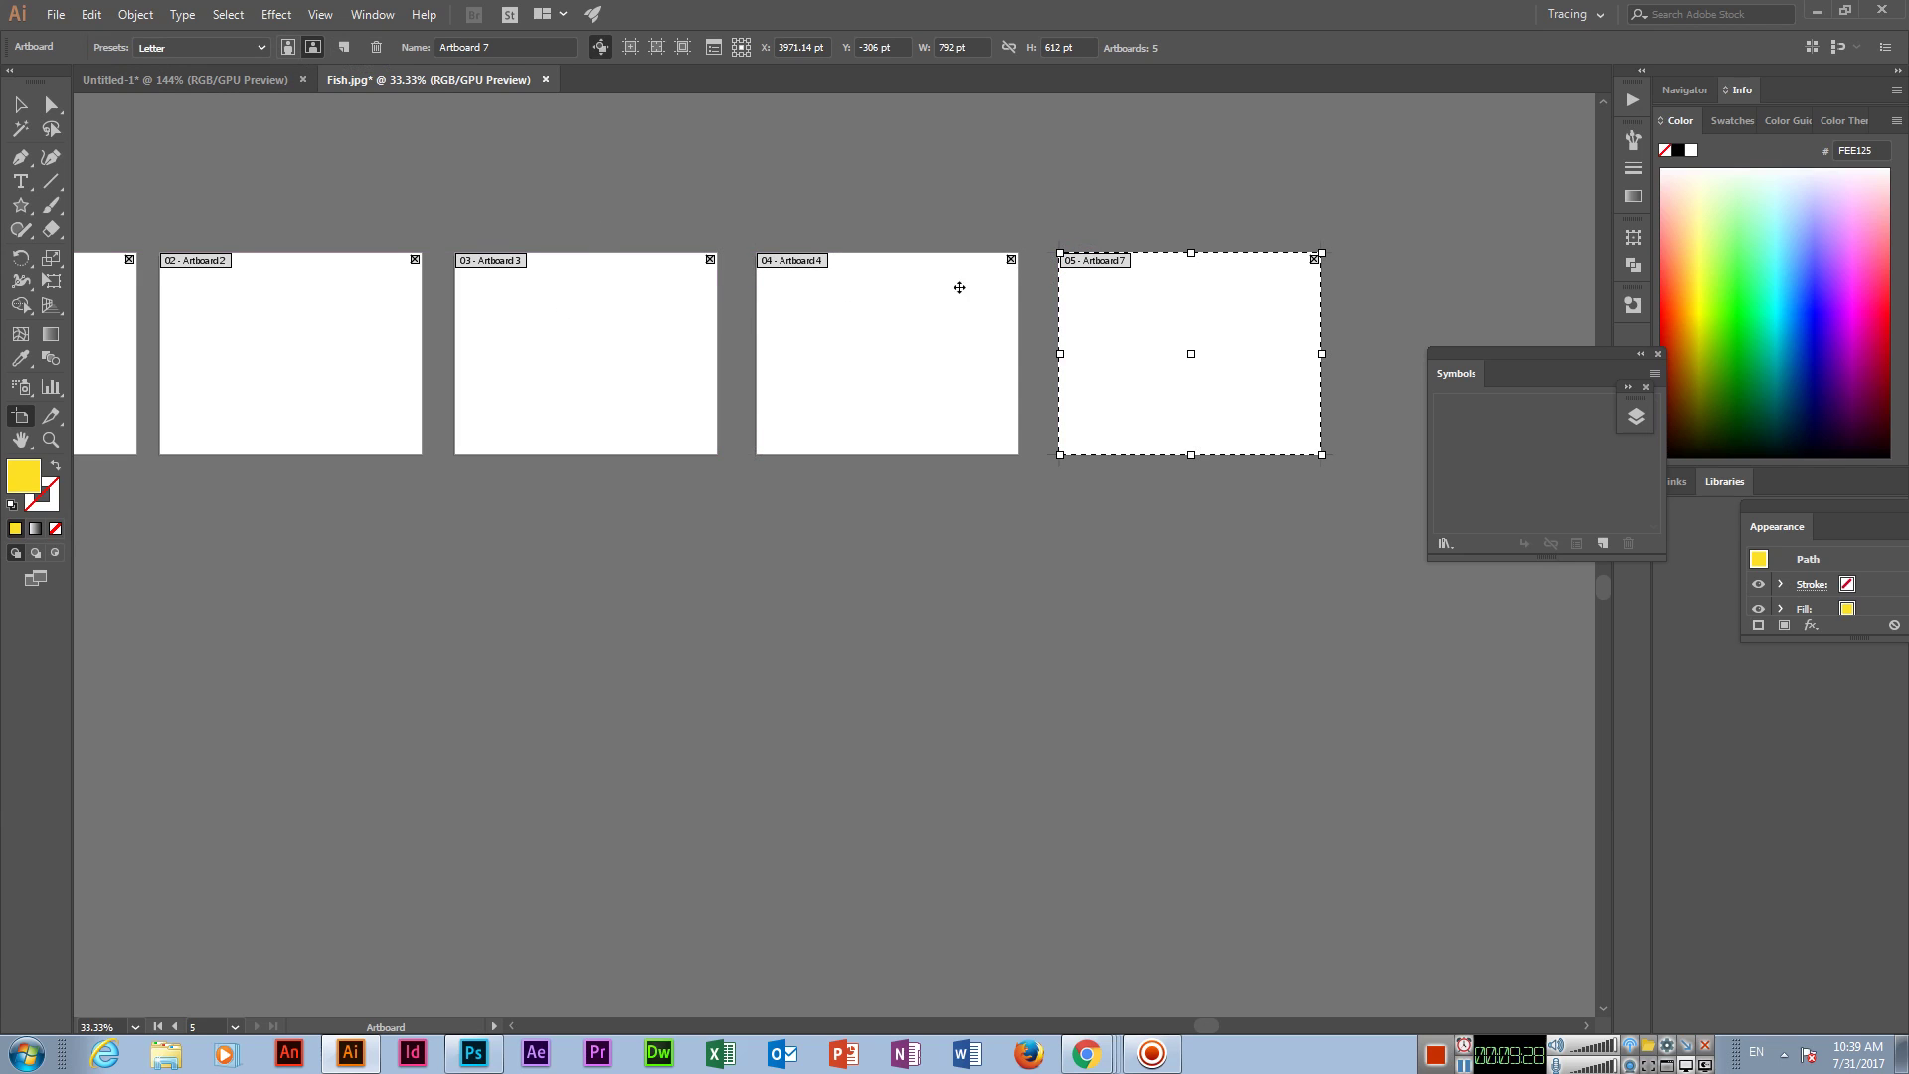
{"action": "mouse_move", "coordinate": [709, 267]}
{"action": "left_mouse_down"}
{"action": "mouse_move", "coordinate": [970, 366]}
{"action": "mouse_move", "coordinate": [915, 219]}
{"action": "left_mouse_up"}
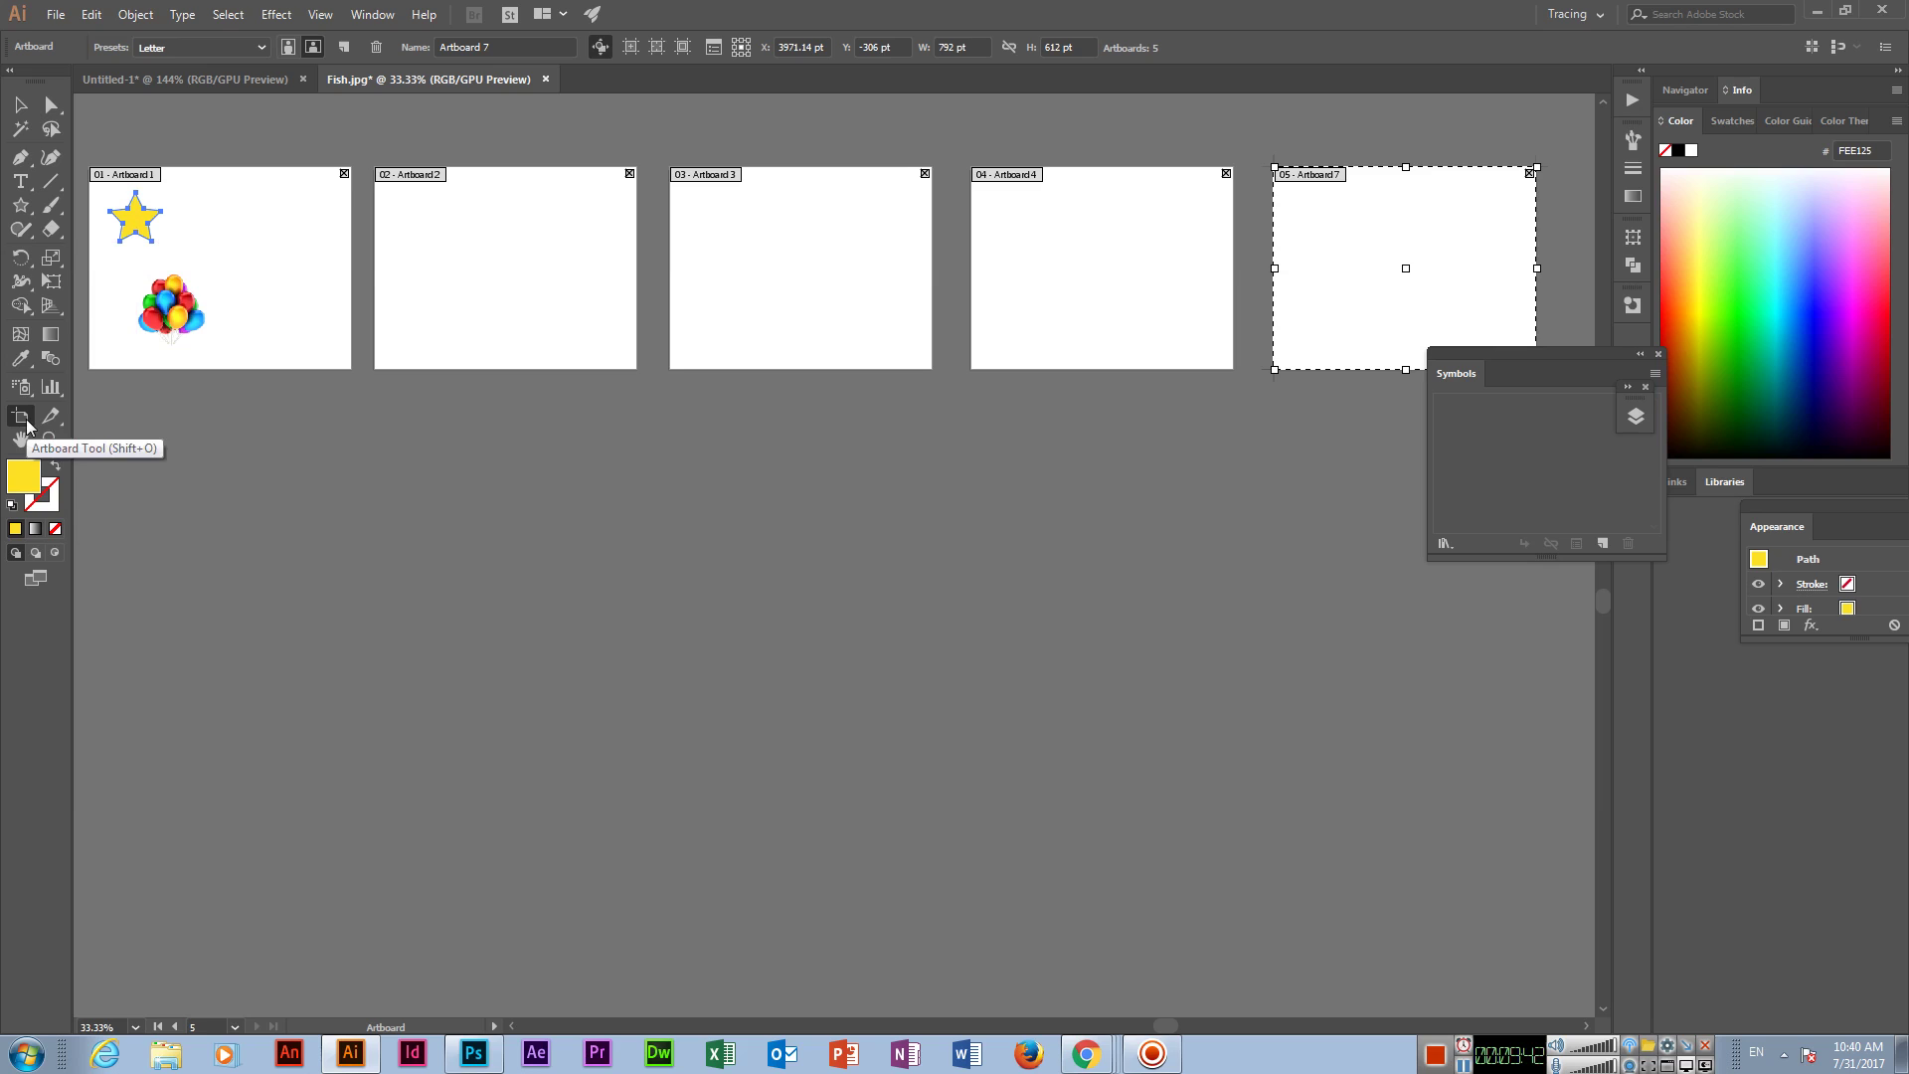
{"action": "left_click", "coordinate": [1640, 355]}
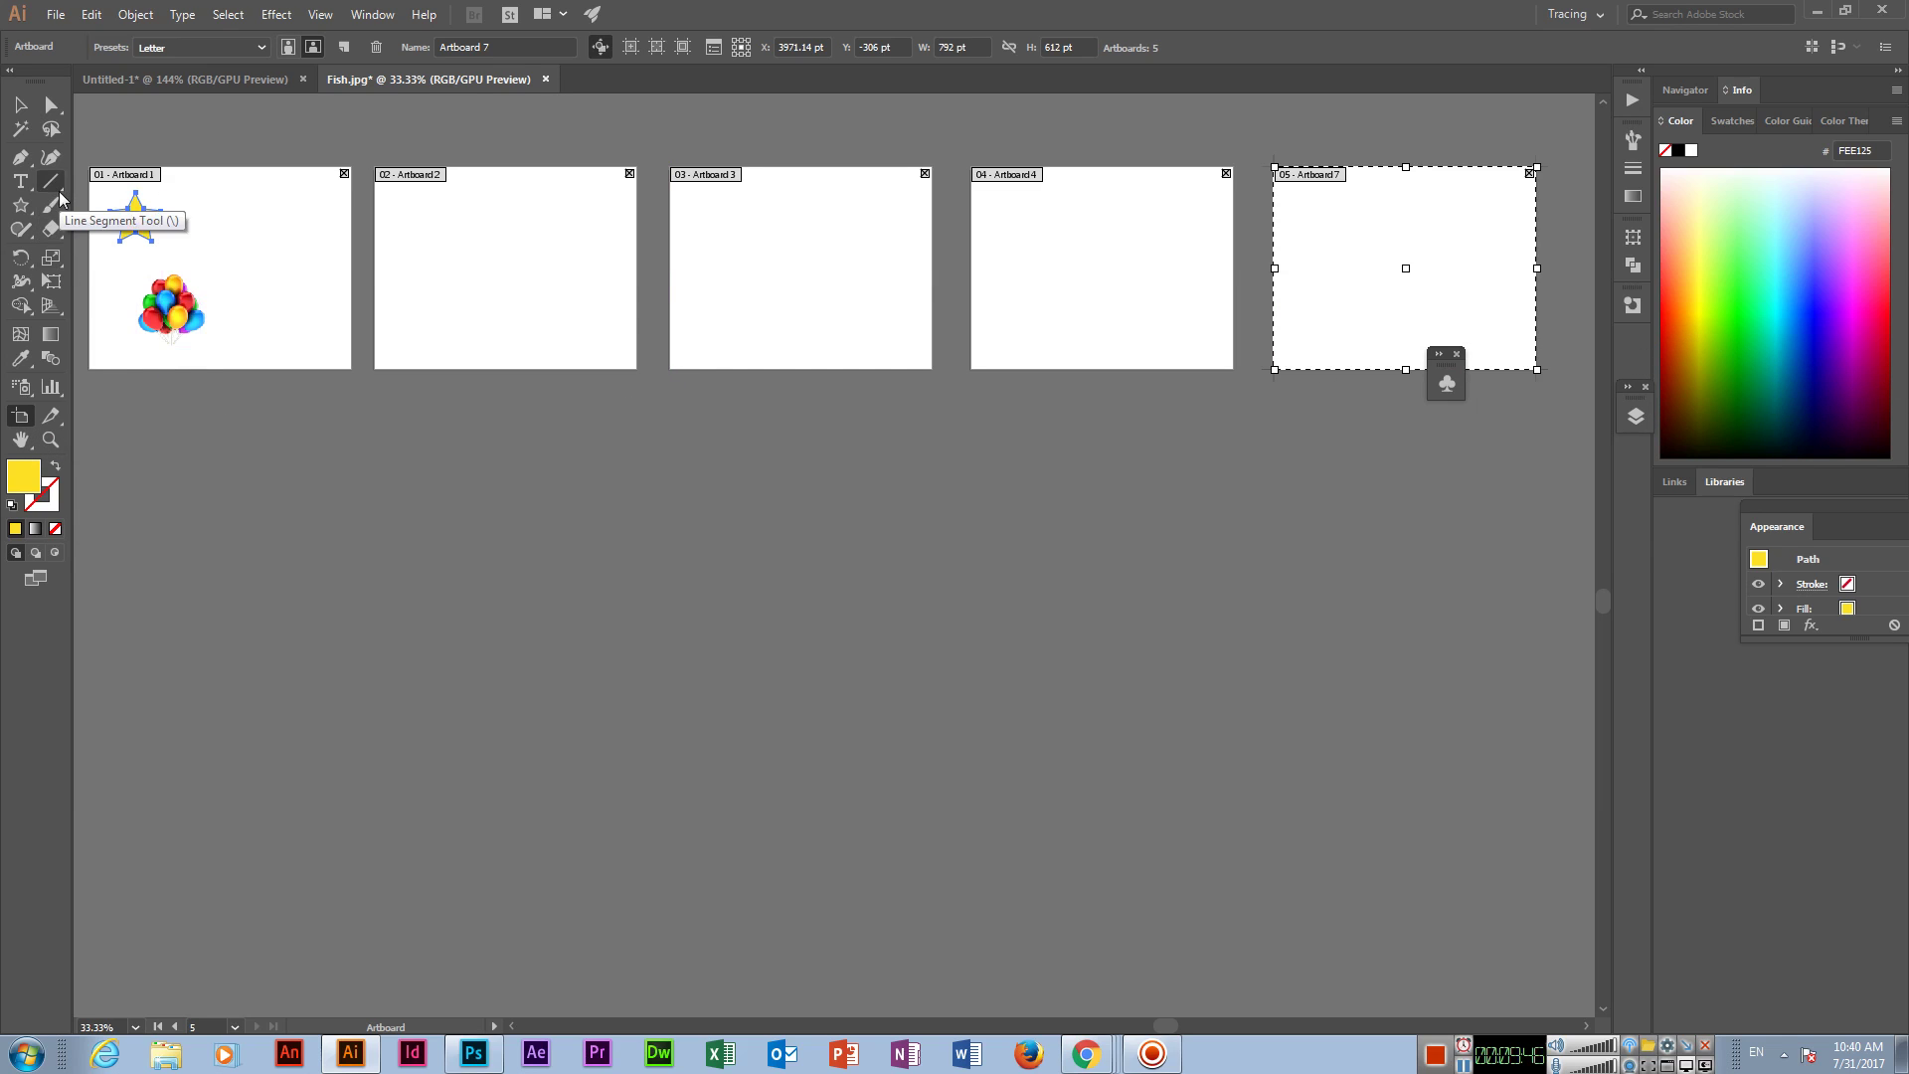
Step: Return to the Selection tool and deselect everything by clicking empty canvas
{"action": "left_click", "coordinate": [20, 105]}
{"action": "left_click", "coordinate": [388, 404]}
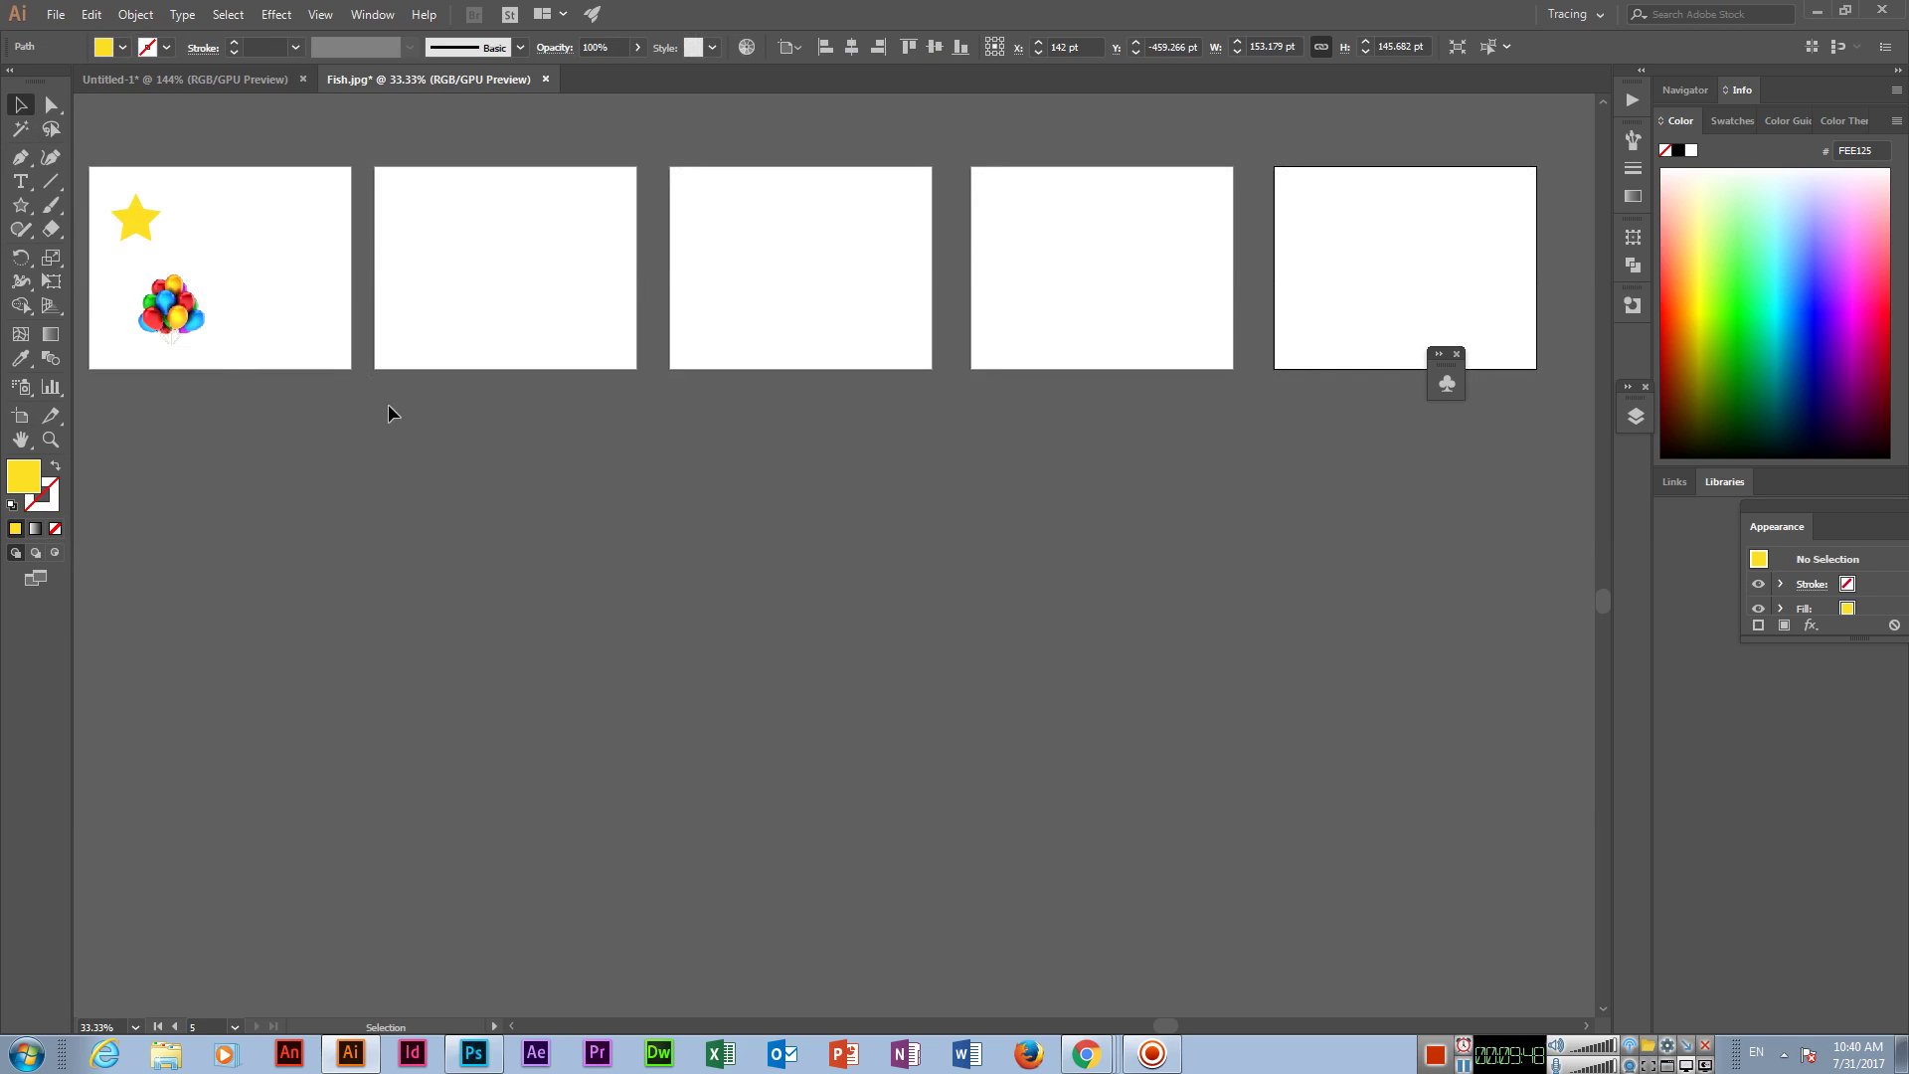